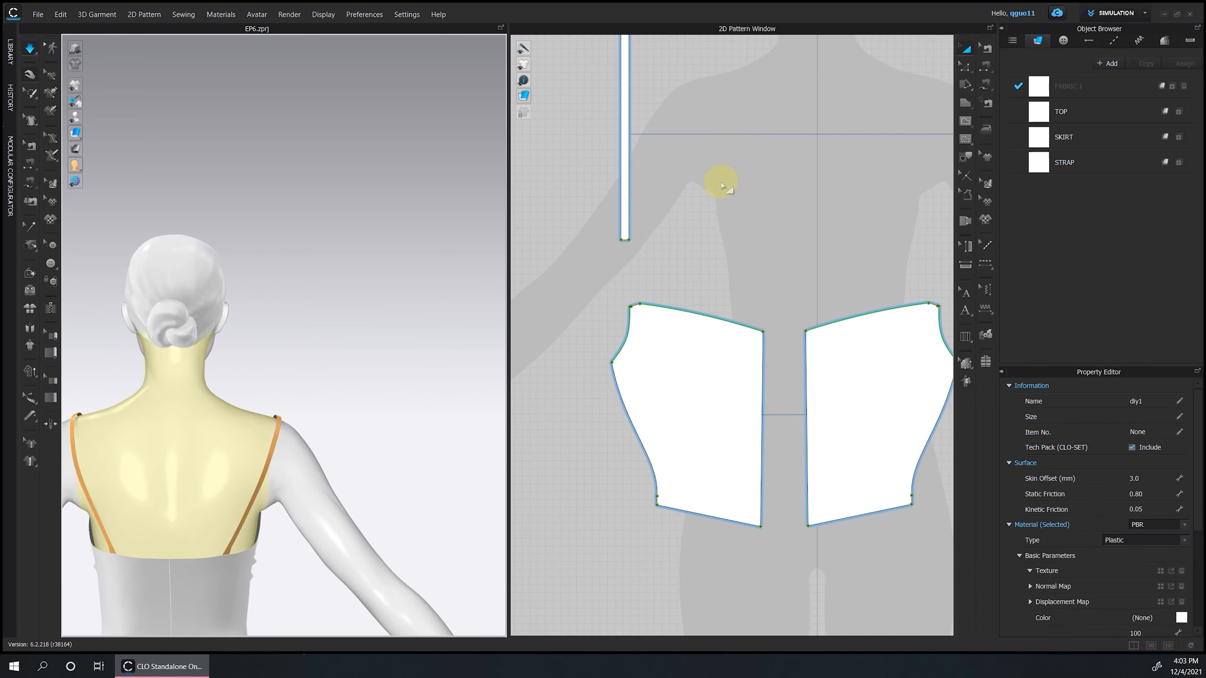
Lengthen the shoulder strap by moving its upper end upward in the pattern and pull the draped strap into place on the avatar's shoulder.
{"action": "scroll", "coordinate": [681, 342], "scroll_direction": "up", "scroll_amount": 6}
{"action": "key", "text": "z"}
{"action": "left_click_drag", "start_coordinate": [699, 312], "coordinate": [701, 281]}
{"action": "left_click", "coordinate": [707, 266]}
{"action": "right_click_drag", "start_coordinate": [219, 520], "coordinate": [304, 518]}
{"action": "left_click_drag", "start_coordinate": [176, 434], "coordinate": [170, 425]}
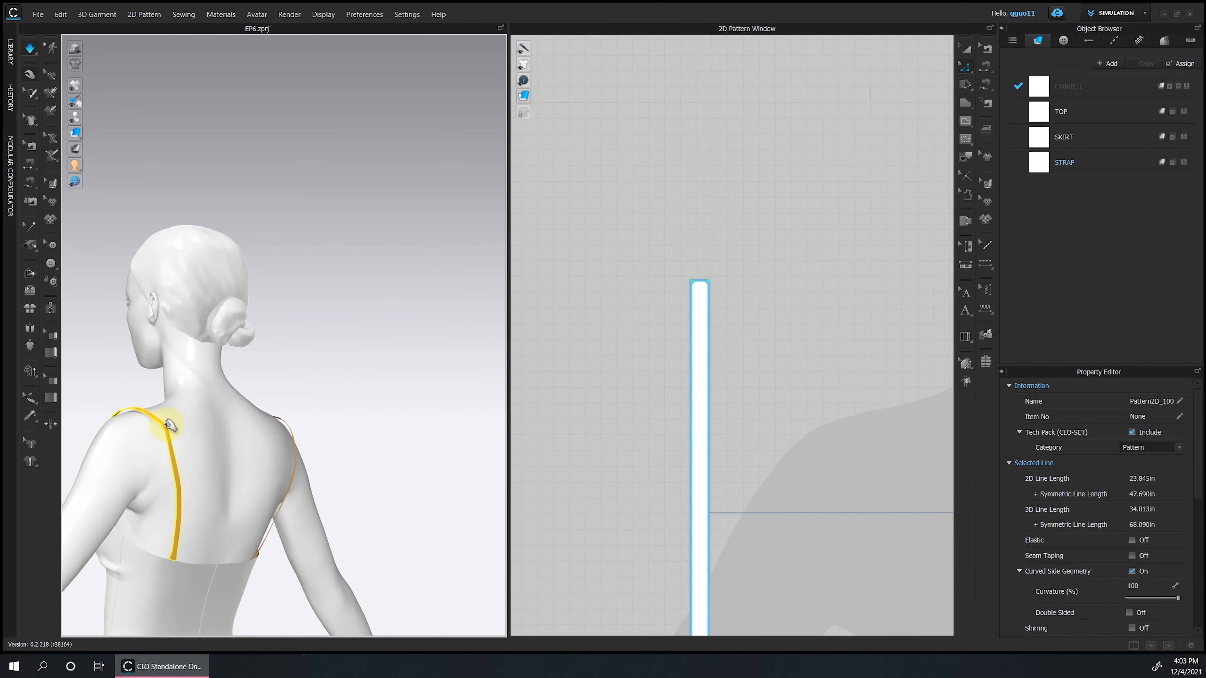
{"action": "right_click_drag", "start_coordinate": [170, 426], "coordinate": [100, 427]}
{"action": "right_click_drag", "start_coordinate": [180, 487], "coordinate": [380, 484]}
Stop the simulation and delete the strap pattern on the left side of the layout.
{"action": "key", "text": "space"}
{"action": "key", "text": "2"}
{"action": "scroll", "coordinate": [674, 290], "scroll_direction": "down", "scroll_amount": 5}
{"action": "left_click", "coordinate": [662, 293]}
{"action": "key", "text": "a"}
{"action": "left_click", "coordinate": [683, 333]}
{"action": "key", "text": "Delete"}
Create a mirrored symmetric copy of the remaining strap, place it on the opposite side of the body and simulate the garment.
{"action": "scroll", "coordinate": [695, 302], "scroll_direction": "down", "scroll_amount": 5}
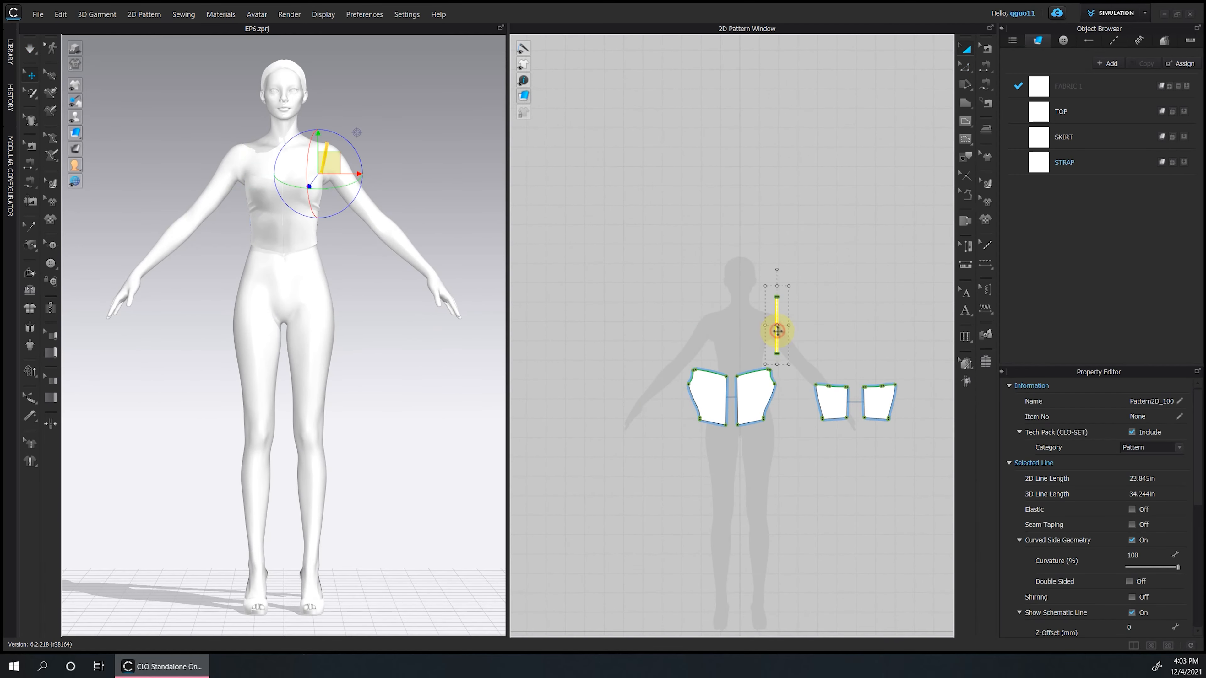
{"action": "left_click", "coordinate": [777, 331]}
{"action": "key", "text": "ctrl+d"}
{"action": "left_click", "coordinate": [698, 325]}
{"action": "scroll", "coordinate": [286, 370], "scroll_direction": "up", "scroll_amount": 6}
{"action": "key", "text": "space"}
{"action": "left_click", "coordinate": [285, 303]}
{"action": "left_click", "coordinate": [423, 277]}
Simulate the top again and examine its side seam and sewing lines up close.
{"action": "scroll", "coordinate": [337, 303], "scroll_direction": "down", "scroll_amount": 4}
{"action": "middle_click_drag", "start_coordinate": [328, 503], "coordinate": [318, 408]}
{"action": "scroll", "coordinate": [315, 403], "scroll_direction": "up", "scroll_amount": 6}
{"action": "key", "text": "space"}
{"action": "left_click", "coordinate": [207, 298]}
{"action": "key", "text": "space"}
{"action": "right_click_drag", "start_coordinate": [332, 427], "coordinate": [427, 427]}
{"action": "scroll", "coordinate": [864, 400], "scroll_direction": "up", "scroll_amount": 6}
{"action": "key", "text": "b"}
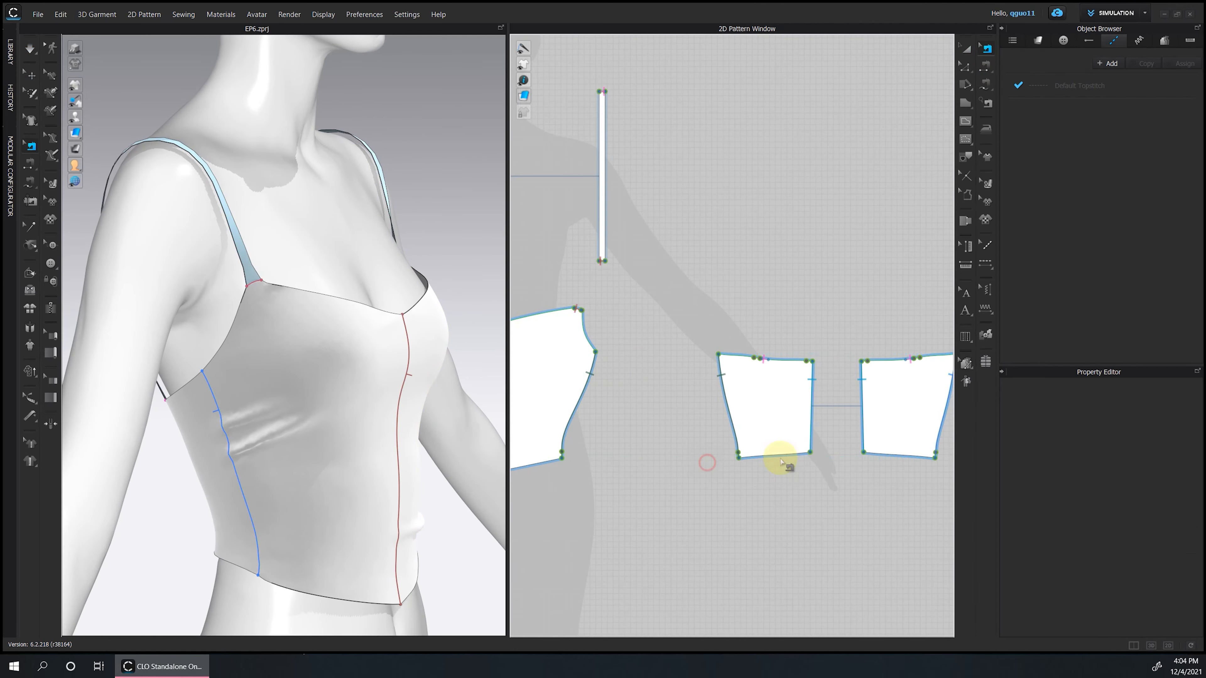
Delete the extra points near the lower side corners of the front and back panels and select their side-seam sewing.
{"action": "scroll", "coordinate": [780, 446], "scroll_direction": "up", "scroll_amount": 3}
{"action": "key", "text": "z"}
{"action": "left_click", "coordinate": [834, 199]}
{"action": "right_click", "coordinate": [708, 459]}
{"action": "left_click", "coordinate": [737, 462]}
{"action": "scroll", "coordinate": [760, 468], "scroll_direction": "down", "scroll_amount": 7}
{"action": "scroll", "coordinate": [686, 446], "scroll_direction": "up", "scroll_amount": 5}
{"action": "right_click", "coordinate": [679, 484]}
{"action": "left_click", "coordinate": [708, 493]}
{"action": "scroll", "coordinate": [695, 435], "scroll_direction": "down", "scroll_amount": 3}
{"action": "key", "text": "b"}
{"action": "left_click", "coordinate": [695, 436]}
{"action": "left_click", "coordinate": [874, 428]}
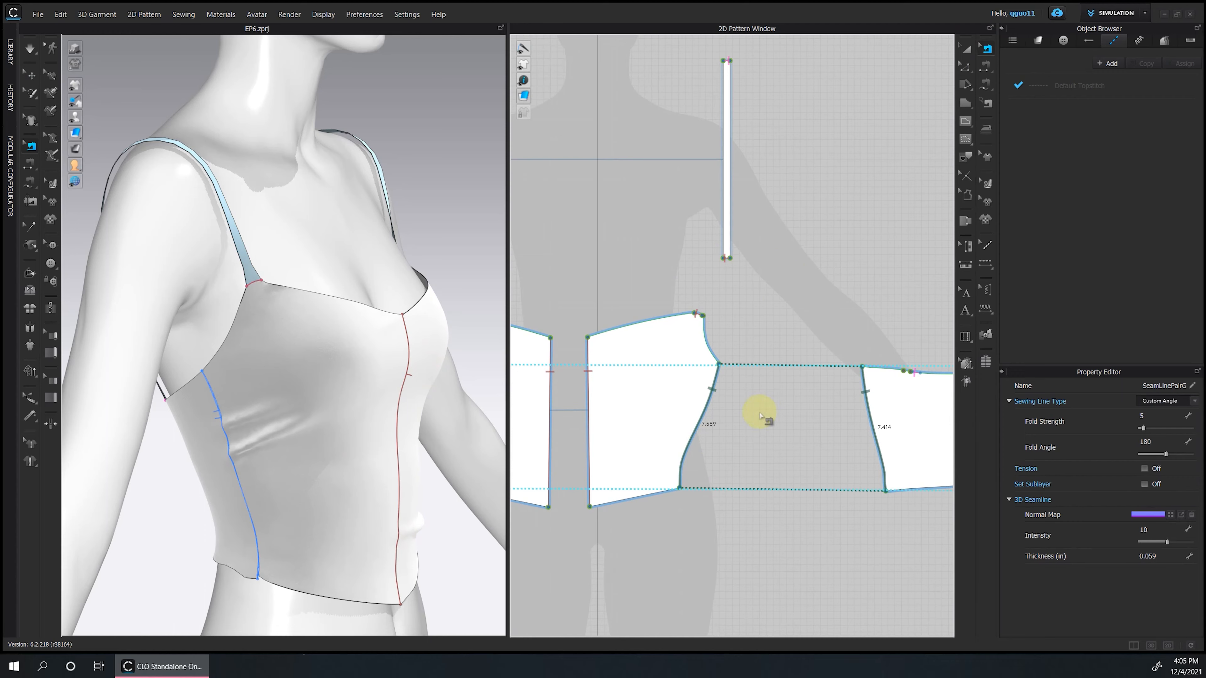
Simulate the top and tug the front panels to settle their drape on the body.
{"action": "key", "text": "q"}
{"action": "left_click", "coordinate": [228, 390]}
{"action": "right_click_drag", "start_coordinate": [332, 475], "coordinate": [266, 475]}
{"action": "scroll", "coordinate": [285, 451], "scroll_direction": "down", "scroll_amount": 2}
{"action": "left_click", "coordinate": [305, 449]}
{"action": "right_click_drag", "start_coordinate": [379, 453], "coordinate": [417, 453]}
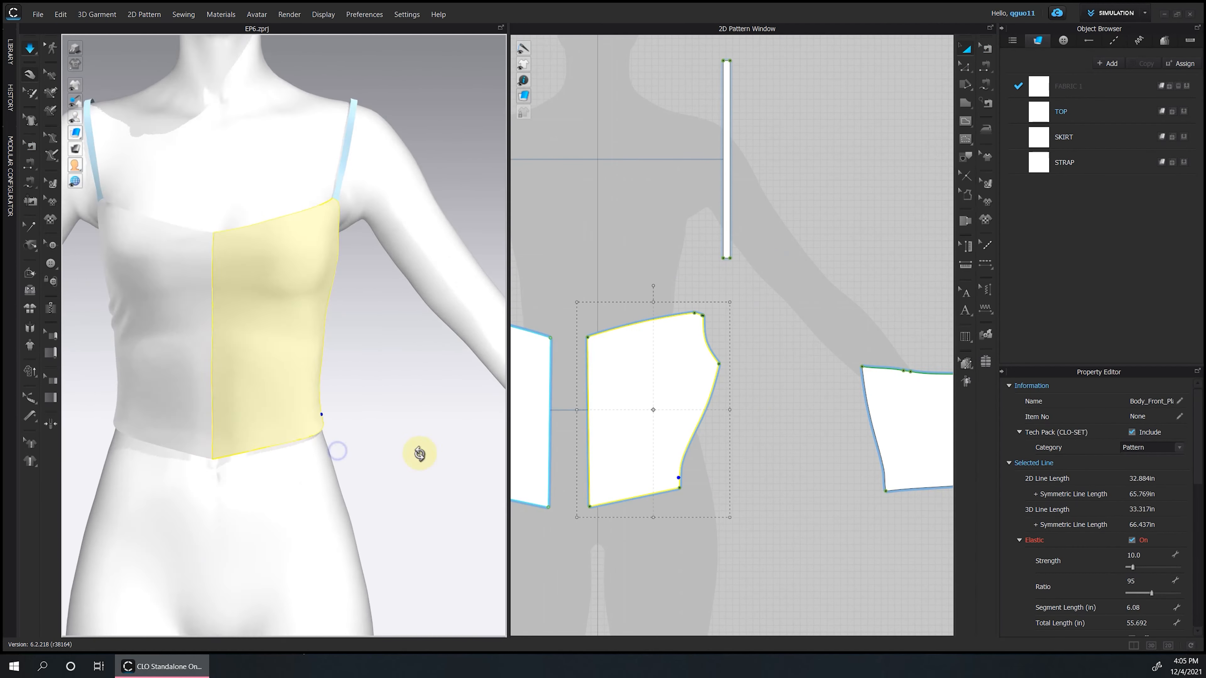
{"action": "left_click", "coordinate": [107, 194]}
Merge the two front panels into one piece along their centre edges.
{"action": "key", "text": "space"}
{"action": "key", "text": "b"}
{"action": "left_click", "coordinate": [588, 404]}
{"action": "left_click", "coordinate": [965, 67]}
{"action": "left_click", "coordinate": [588, 404]}
{"action": "left_click", "coordinate": [550, 403], "text": "shift"}
{"action": "right_click", "coordinate": [551, 402]}
{"action": "left_click", "coordinate": [603, 544]}
{"action": "scroll", "coordinate": [567, 368], "scroll_direction": "down", "scroll_amount": 1}
Draw a curved internal line just below the neckline, running between the two strap points of the front panel.
{"action": "middle_click_drag", "start_coordinate": [565, 366], "coordinate": [672, 379]}
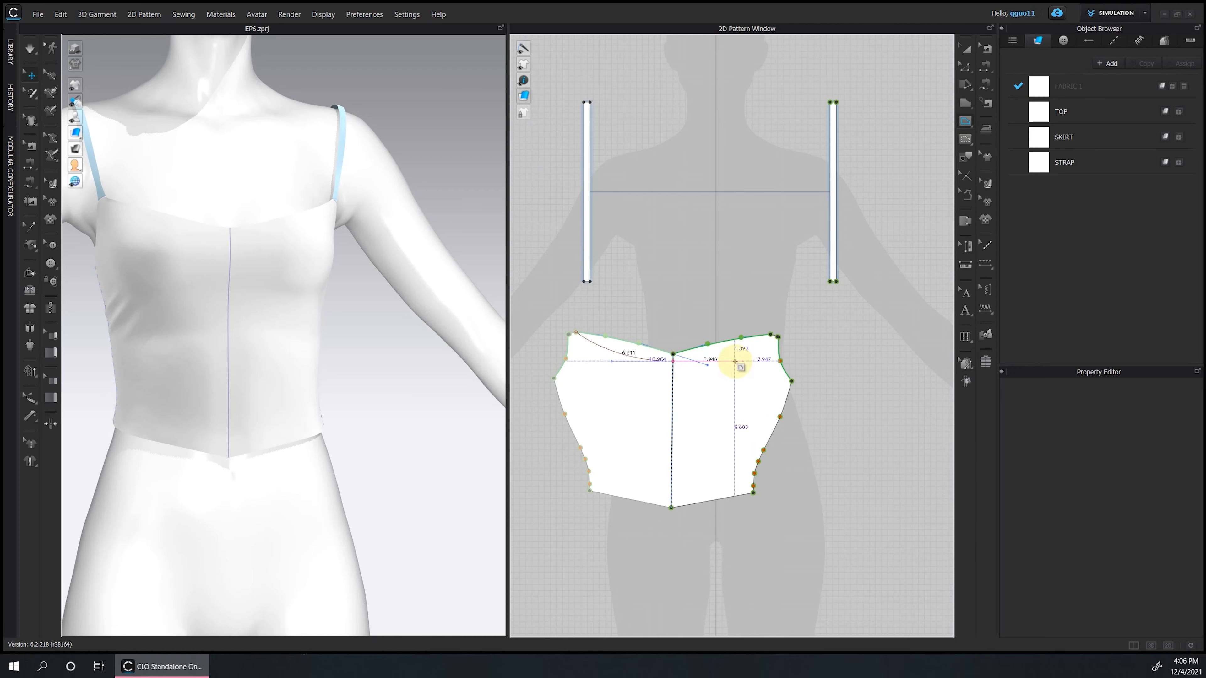
{"action": "double_click", "coordinate": [770, 335]}
{"action": "key", "text": "z"}
{"action": "middle_click_drag", "start_coordinate": [732, 248], "coordinate": [731, 246]}
{"action": "left_click", "coordinate": [444, 167]}
Simulate the top and pull the front panel's neckline and lower centre point to settle the merged piece.
{"action": "key", "text": "space"}
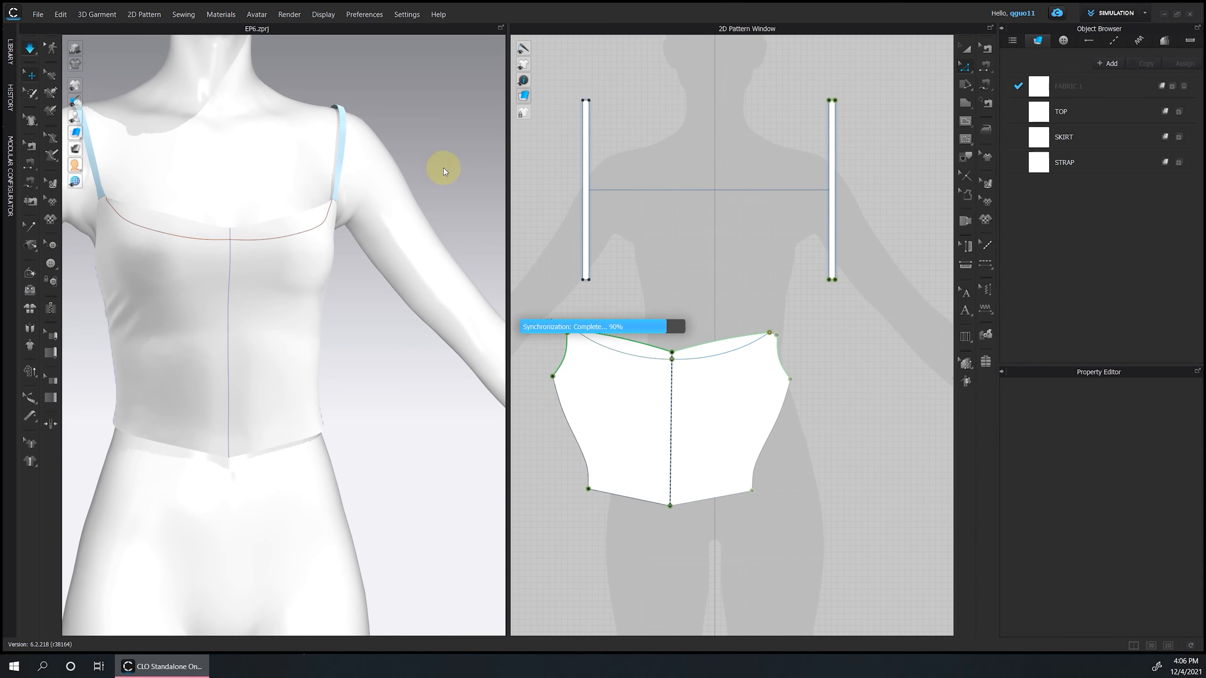
{"action": "right_click_drag", "start_coordinate": [349, 312], "coordinate": [404, 312]}
{"action": "left_click_drag", "start_coordinate": [280, 248], "coordinate": [672, 302]}
{"action": "right_click_drag", "start_coordinate": [379, 304], "coordinate": [322, 308]}
{"action": "left_click_drag", "start_coordinate": [101, 301], "coordinate": [166, 322]}
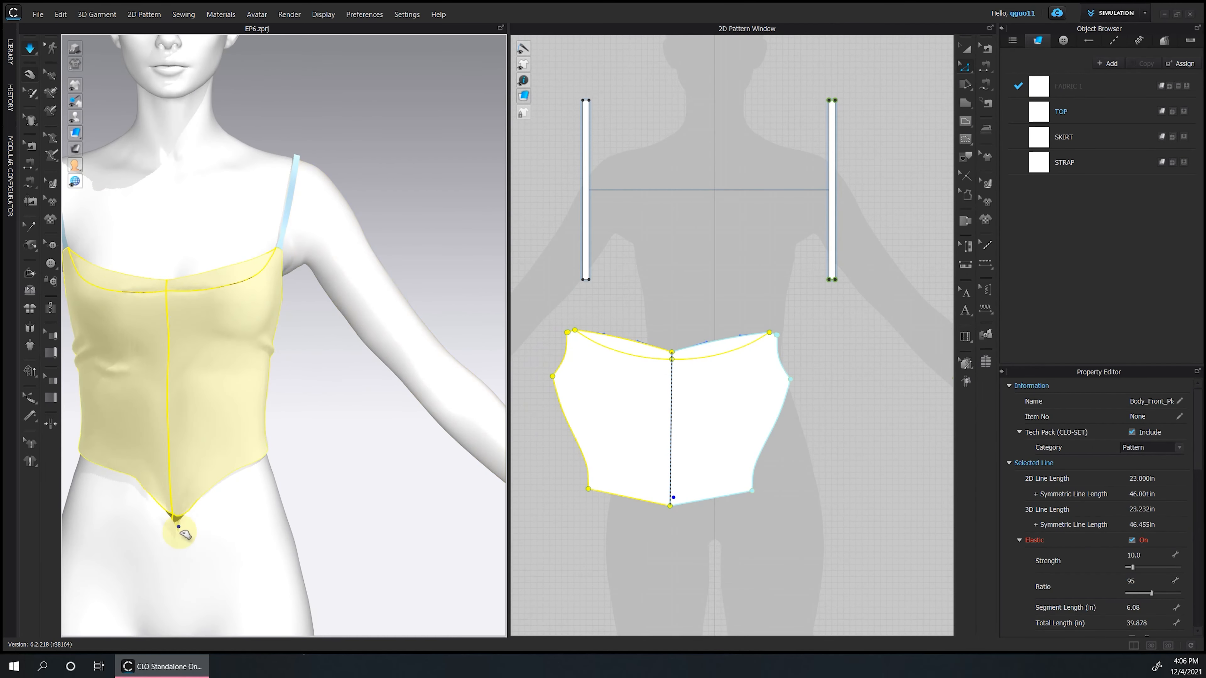
{"action": "left_click_drag", "start_coordinate": [178, 526], "coordinate": [179, 528]}
{"action": "scroll", "coordinate": [286, 392], "scroll_direction": "down", "scroll_amount": 3}
{"action": "left_click", "coordinate": [287, 392]}
{"action": "left_click_drag", "start_coordinate": [206, 439], "coordinate": [207, 461]}
{"action": "left_click", "coordinate": [322, 384]}
Adjust a property of the curved neckline internal line and reshape the draped neckline around it.
{"action": "left_click", "coordinate": [624, 352]}
{"action": "left_click", "coordinate": [1177, 469]}
{"action": "left_click", "coordinate": [361, 332]}
{"action": "left_click_drag", "start_coordinate": [162, 307], "coordinate": [207, 300]}
{"action": "left_click", "coordinate": [361, 295]}
{"action": "key", "text": "space"}
Free-sew the centre segment above the neckline curve, about 0.46 in, to the roughly 0.44 in segment below it and simulate.
{"action": "scroll", "coordinate": [666, 312], "scroll_direction": "up", "scroll_amount": 6}
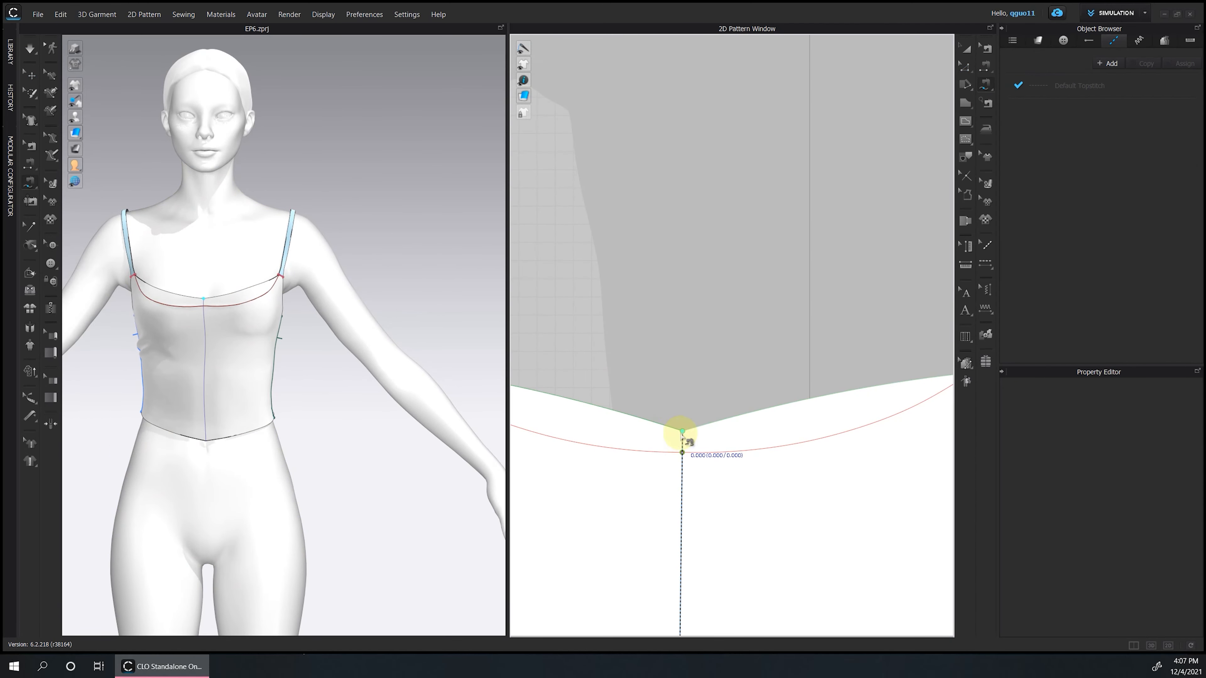
{"action": "left_click", "coordinate": [990, 88]}
{"action": "left_click", "coordinate": [682, 453]}
{"action": "left_click", "coordinate": [682, 431]}
{"action": "left_click", "coordinate": [682, 453]}
{"action": "left_click", "coordinate": [682, 473]}
{"action": "key", "text": "space"}
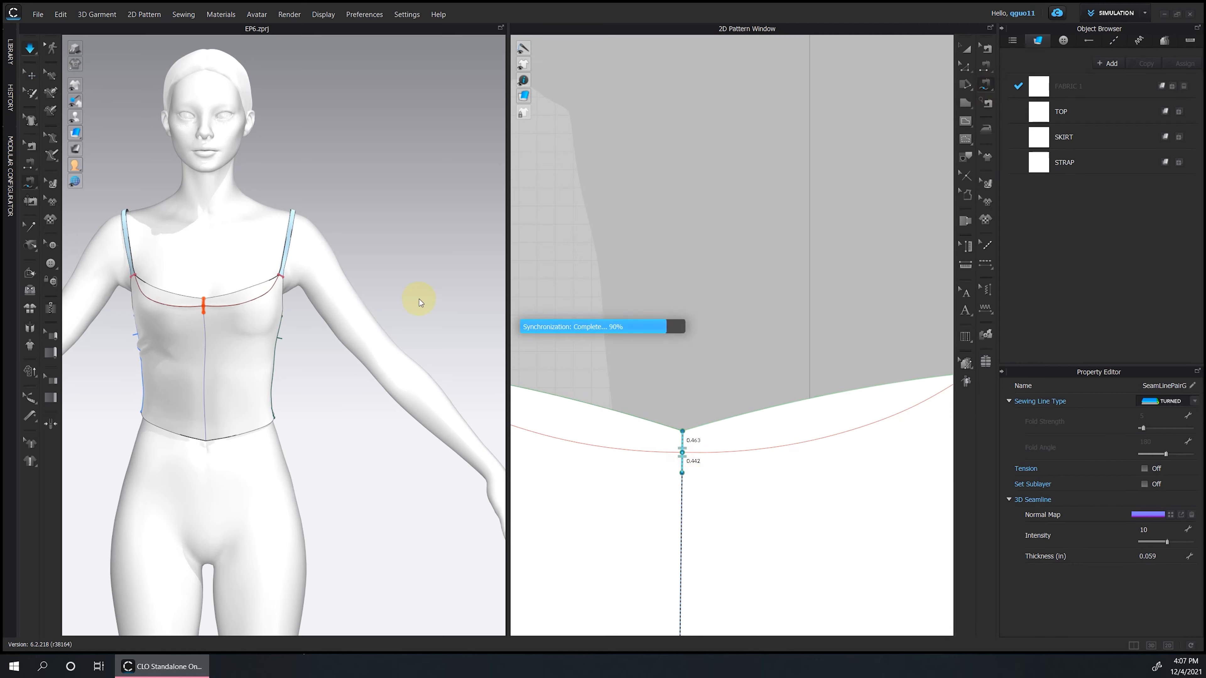
Tuck the front neckline edge down along the internal curve in the simulation and open the render window.
{"action": "left_click_drag", "start_coordinate": [204, 308], "coordinate": [209, 302]}
{"action": "scroll", "coordinate": [347, 330], "scroll_direction": "up", "scroll_amount": 4}
{"action": "right_click_drag", "start_coordinate": [347, 330], "coordinate": [142, 304]}
{"action": "left_click_drag", "start_coordinate": [107, 254], "coordinate": [97, 261]}
{"action": "right_click_drag", "start_coordinate": [143, 238], "coordinate": [361, 218]}
{"action": "scroll", "coordinate": [336, 332], "scroll_direction": "down", "scroll_amount": 4}
{"action": "left_click", "coordinate": [337, 554]}
{"action": "left_click", "coordinate": [288, 14]}
{"action": "left_click", "coordinate": [296, 29]}
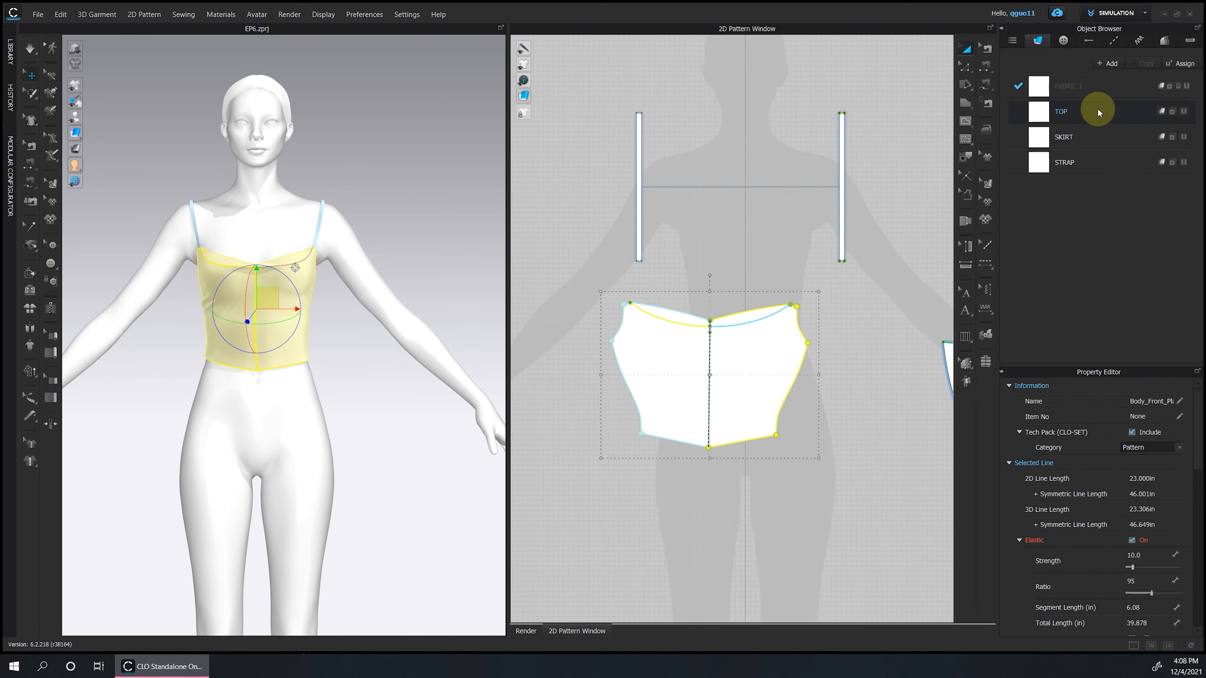
Reposition the front pattern, merge the two back panels along their centre edges and simulate the result.
{"action": "scroll", "coordinate": [689, 237], "scroll_direction": "down", "scroll_amount": 5}
{"action": "left_click_drag", "start_coordinate": [697, 302], "coordinate": [738, 305]}
{"action": "left_click", "coordinate": [739, 412]}
{"action": "left_click", "coordinate": [965, 66]}
{"action": "scroll", "coordinate": [788, 531], "scroll_direction": "up", "scroll_amount": 5}
{"action": "right_click", "coordinate": [866, 129]}
{"action": "left_click", "coordinate": [864, 143]}
{"action": "right_click", "coordinate": [862, 144]}
{"action": "left_click", "coordinate": [897, 283]}
{"action": "key", "text": "space"}
{"action": "left_click_drag", "start_coordinate": [254, 328], "coordinate": [262, 328]}
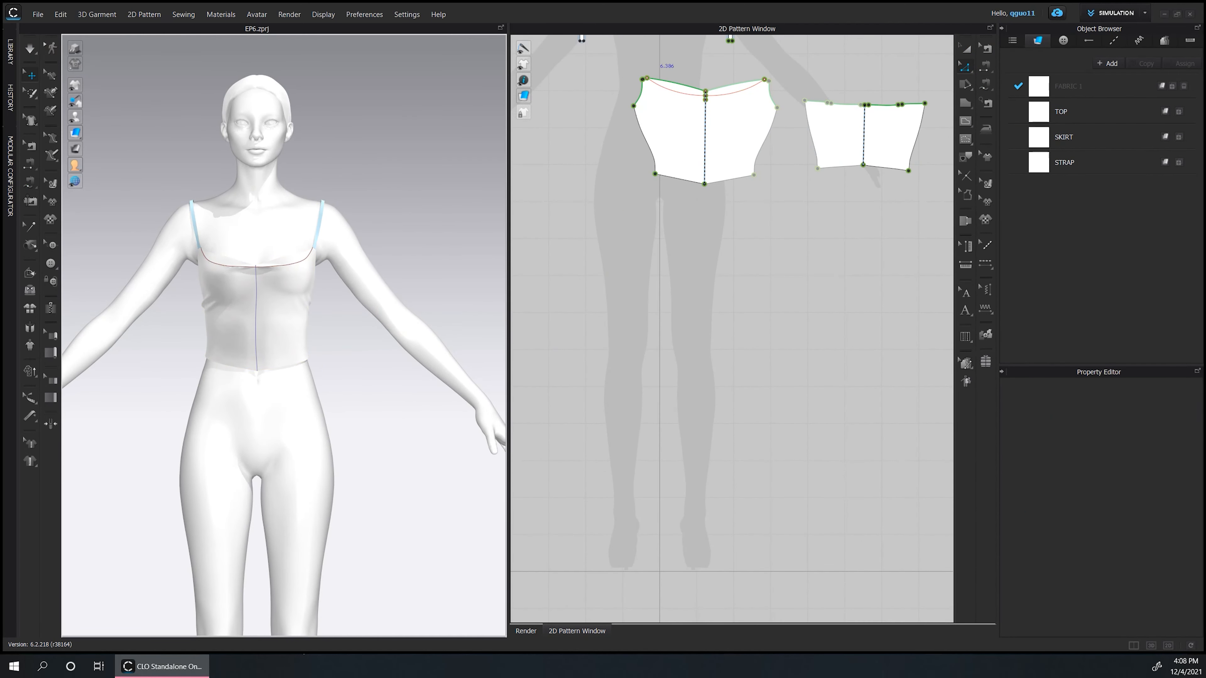
{"action": "scroll", "coordinate": [684, 395], "scroll_direction": "up", "scroll_amount": 2}
{"action": "left_click", "coordinate": [708, 262]}
{"action": "right_click", "coordinate": [708, 261]}
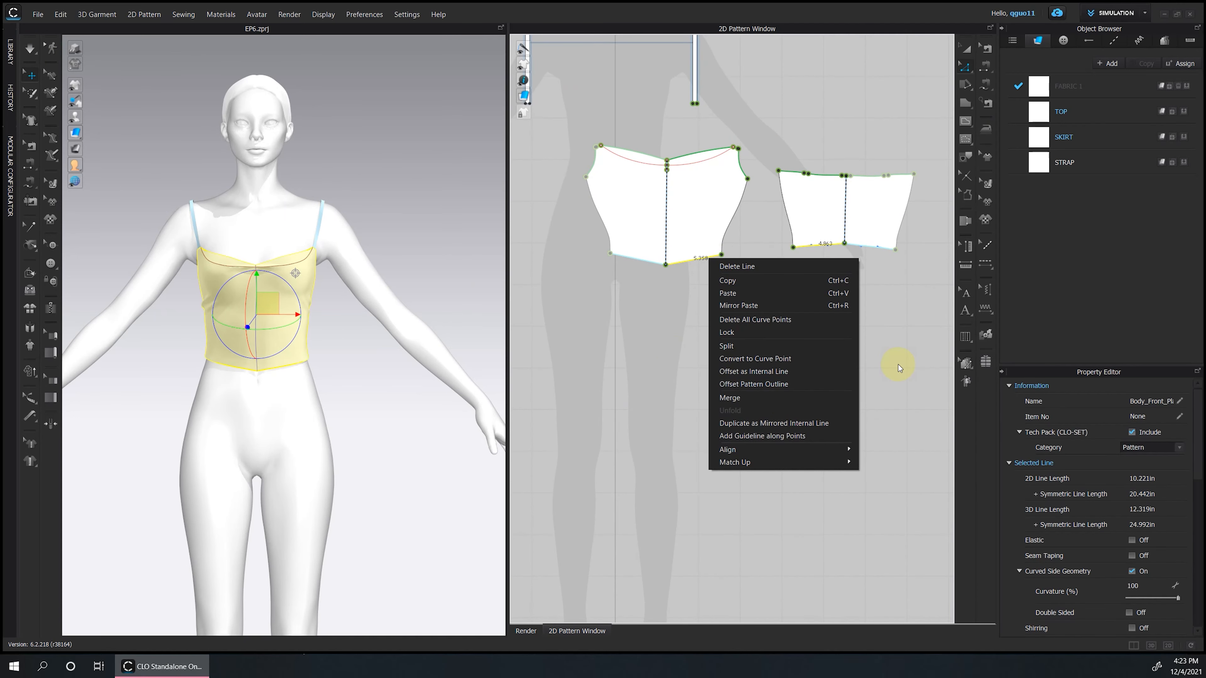
{"action": "left_click", "coordinate": [720, 421]}
{"action": "left_click", "coordinate": [624, 420]}
{"action": "right_click", "coordinate": [817, 247]}
{"action": "left_click", "coordinate": [869, 372]}
{"action": "left_click_drag", "start_coordinate": [663, 183], "coordinate": [608, 252]}
{"action": "left_click", "coordinate": [560, 492]}
{"action": "left_click", "coordinate": [695, 258]}
{"action": "left_click", "coordinate": [808, 246], "text": "shift"}
{"action": "right_click", "coordinate": [805, 247]}
{"action": "left_click", "coordinate": [837, 372]}
{"action": "left_click_drag", "start_coordinate": [696, 238], "coordinate": [511, 237]}
{"action": "type", "text": "20"}
{"action": "left_click_drag", "start_coordinate": [618, 186], "coordinate": [497, 198]}
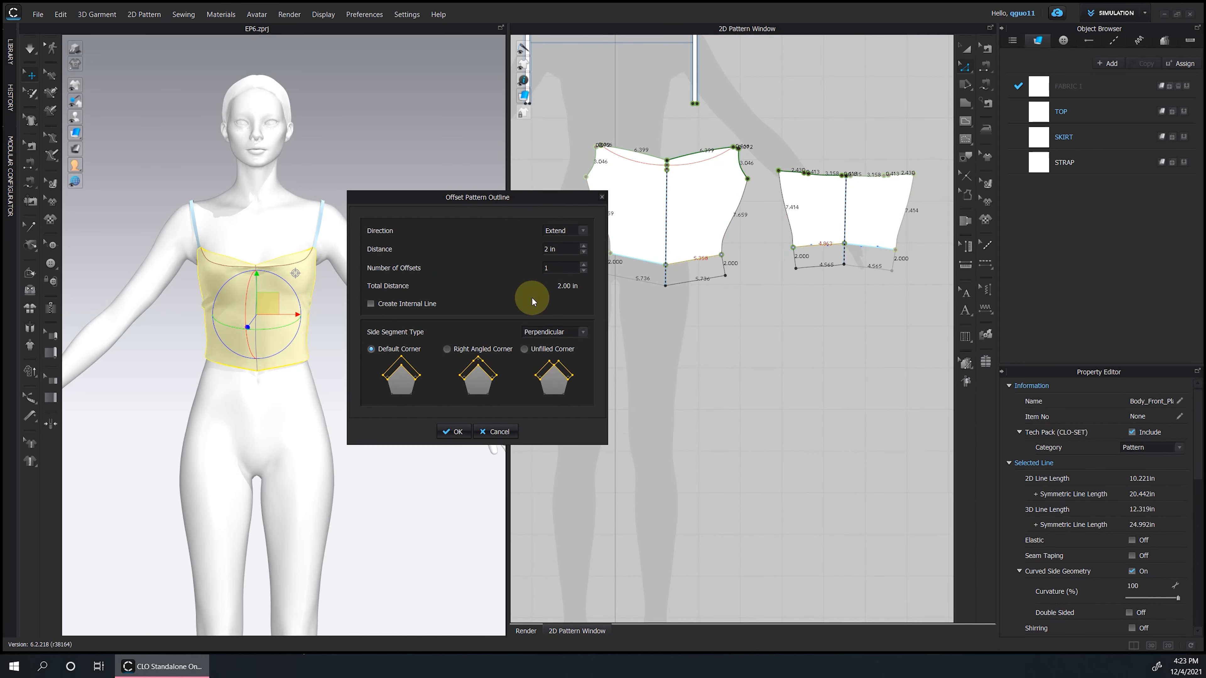
{"action": "left_click", "coordinate": [495, 432]}
Offset the lower outlines of the front and back panels downward into a skirt length, with an internal line at the waist.
{"action": "right_click", "coordinate": [694, 261]}
{"action": "left_click", "coordinate": [751, 383]}
{"action": "left_click_drag", "start_coordinate": [603, 184], "coordinate": [451, 219]}
{"action": "type", "text": "5"}
{"action": "left_click", "coordinate": [429, 453]}
{"action": "right_click", "coordinate": [823, 246]}
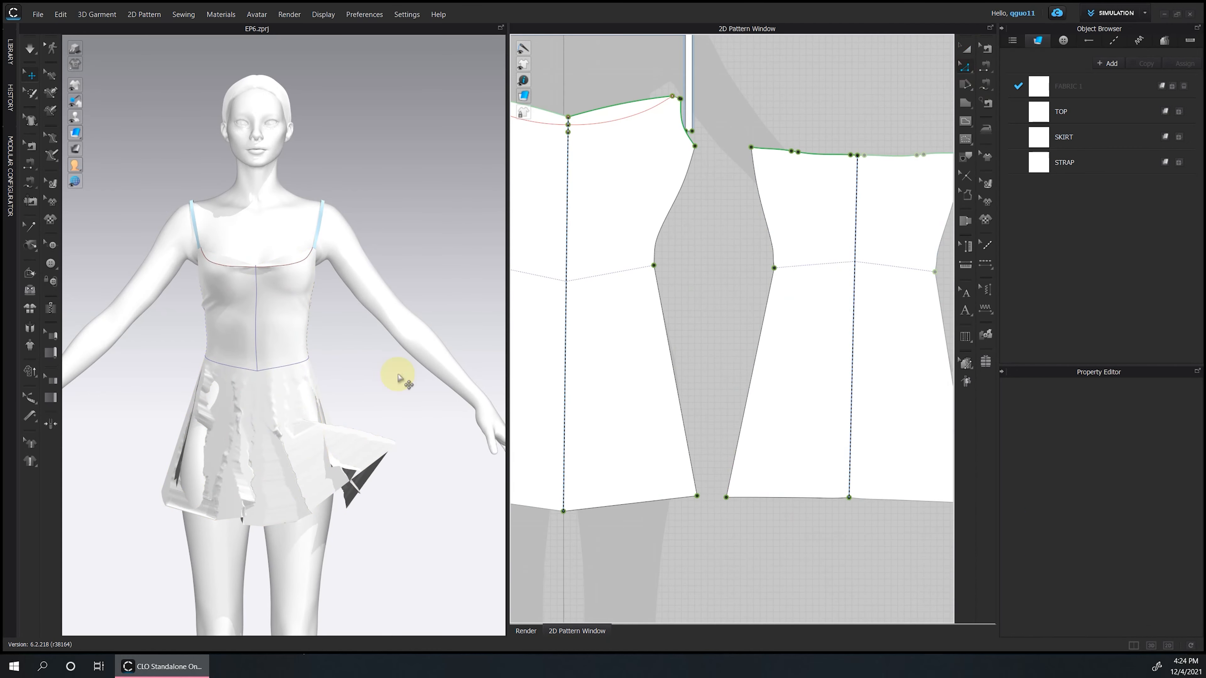
Level the hem by raising the front centre point and slightly lowering the back one, and pull the simulated skirt down into place.
{"action": "left_click", "coordinate": [845, 497]}
{"action": "left_click_drag", "start_coordinate": [849, 497], "coordinate": [849, 503]}
{"action": "left_click", "coordinate": [597, 534]}
{"action": "key", "text": "space"}
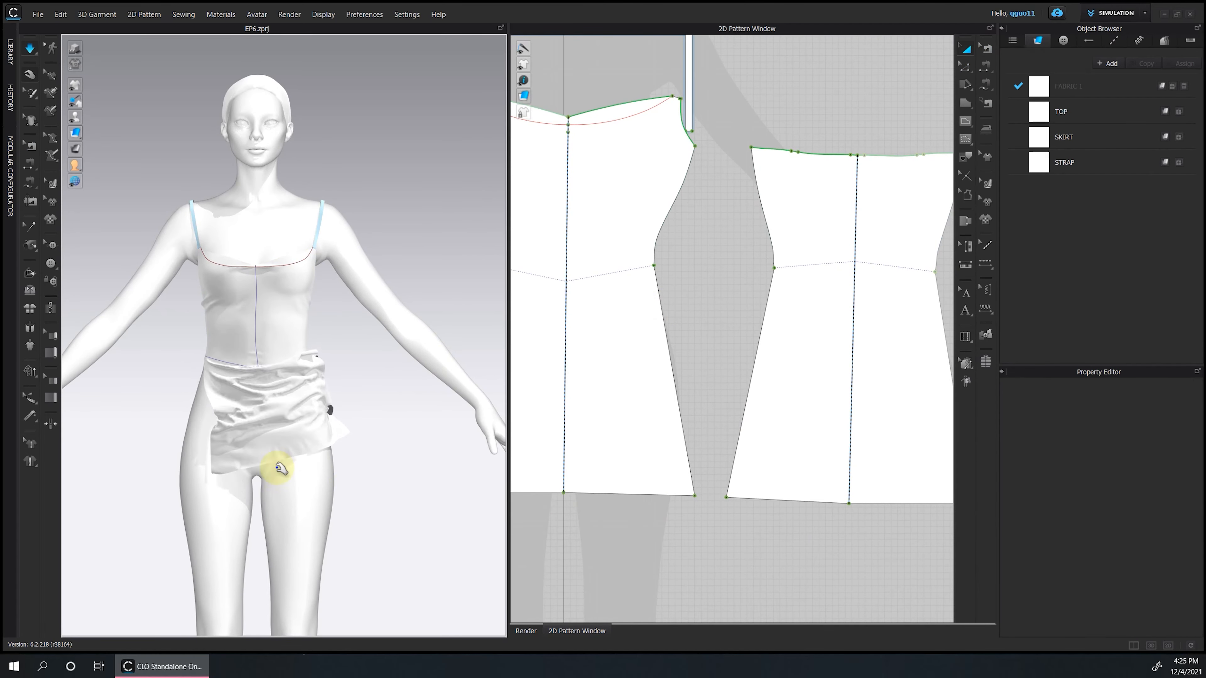
{"action": "left_click_drag", "start_coordinate": [277, 466], "coordinate": [226, 515]}
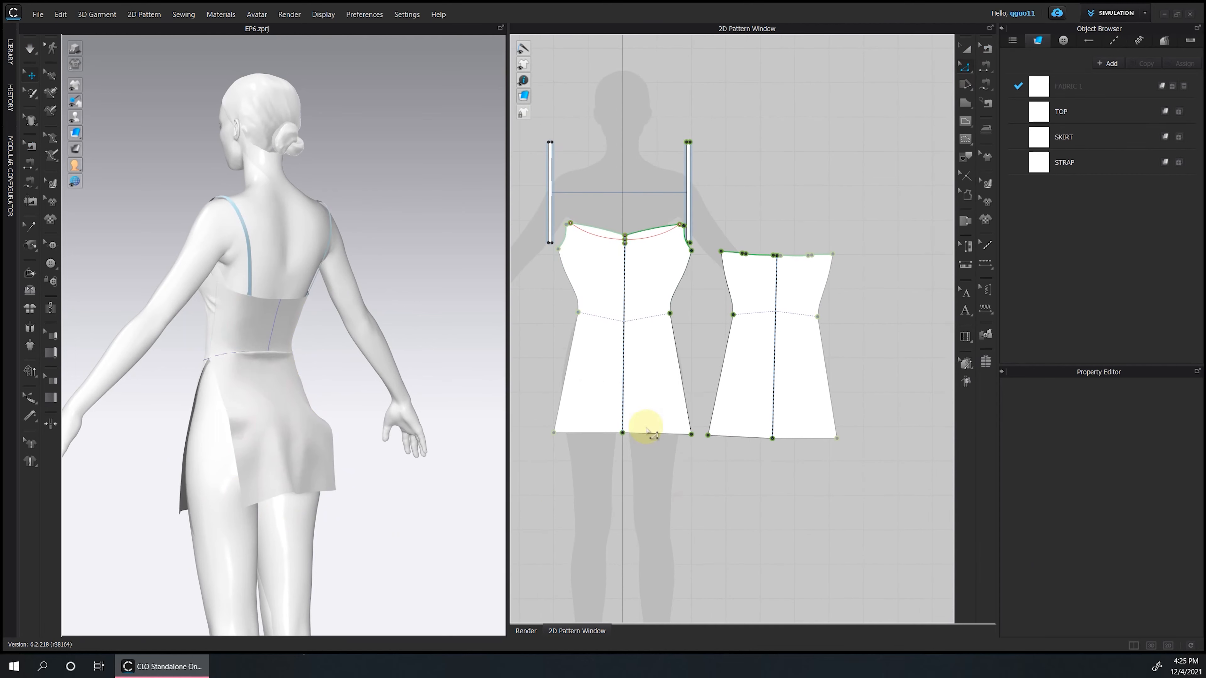
Lengthen the skirt by moving the front and back hem edges down.
{"action": "left_click_drag", "start_coordinate": [646, 432], "coordinate": [646, 459]}
{"action": "left_click_drag", "start_coordinate": [756, 439], "coordinate": [757, 463]}
Curve the side edges of the front and back skirt sections outward and smooth the waist corner points.
{"action": "left_click", "coordinate": [679, 383]}
{"action": "scroll", "coordinate": [753, 470], "scroll_direction": "up", "scroll_amount": 3}
{"action": "left_click", "coordinate": [740, 461]}
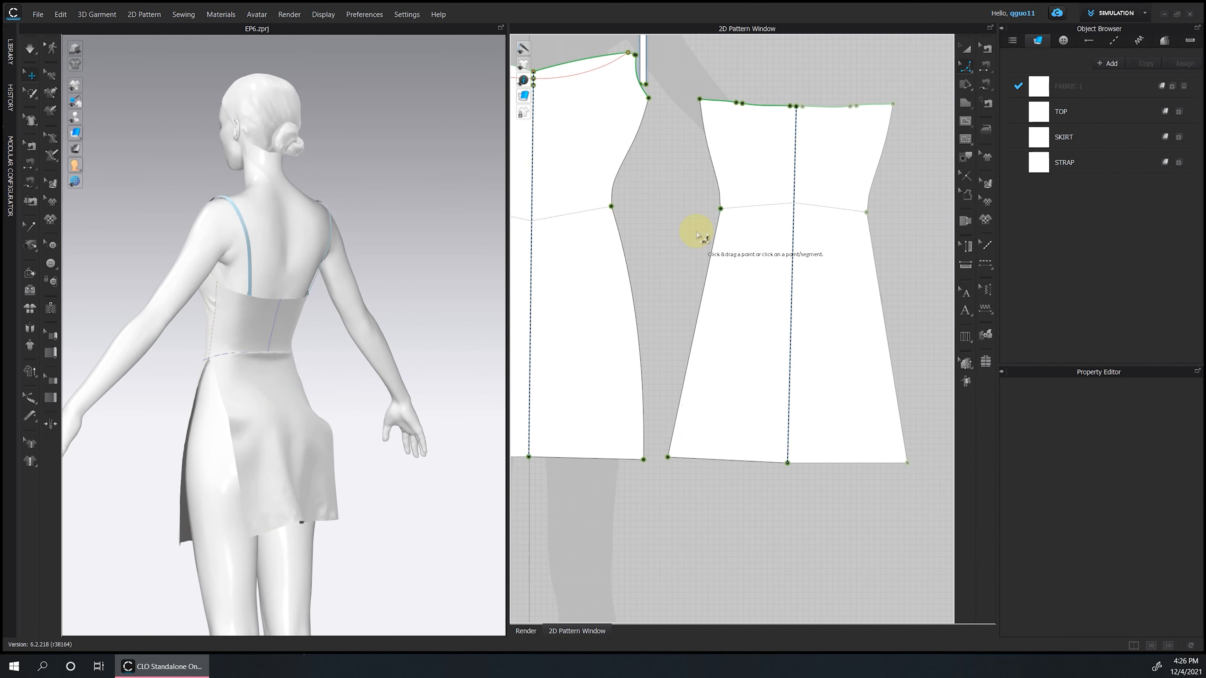
{"action": "left_click_drag", "start_coordinate": [698, 278], "coordinate": [697, 279]}
{"action": "left_click_drag", "start_coordinate": [611, 206], "coordinate": [688, 280]}
Free-sew the full front and back side edges together from underarm to hem, simulate, and pull the back skirt down.
{"action": "left_click", "coordinate": [985, 84]}
{"action": "left_click", "coordinate": [648, 98]}
{"action": "left_click", "coordinate": [643, 459]}
{"action": "left_click", "coordinate": [699, 99]}
{"action": "left_click", "coordinate": [668, 457]}
{"action": "key", "text": "space"}
{"action": "left_click_drag", "start_coordinate": [273, 508], "coordinate": [304, 675]}
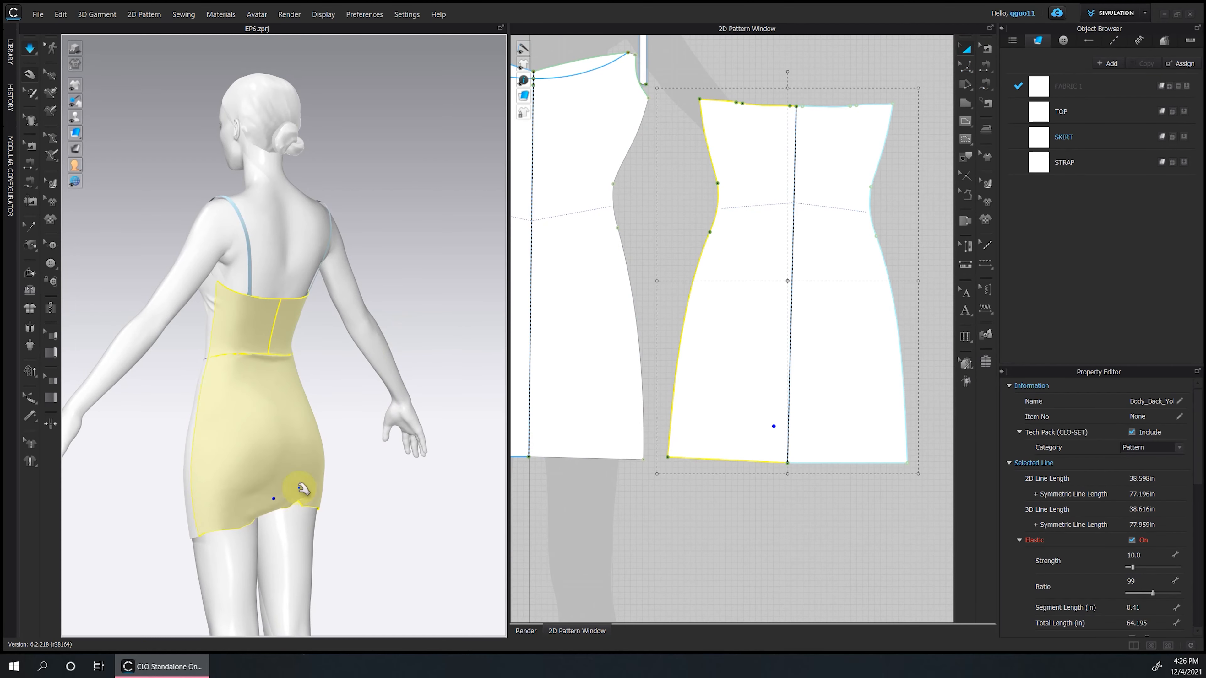
Move the back pattern farther away from the front pattern in the 2D layout.
{"action": "right_click_drag", "start_coordinate": [380, 403], "coordinate": [541, 512]}
{"action": "left_click", "coordinate": [702, 537]}
{"action": "key", "text": "space"}
{"action": "left_click_drag", "start_coordinate": [751, 362], "coordinate": [712, 362]}
{"action": "right_click_drag", "start_coordinate": [304, 439], "coordinate": [412, 434]}
{"action": "left_click_drag", "start_coordinate": [711, 362], "coordinate": [807, 365]}
Flare the back skirt by moving its hem corners outward and recurving the side edges, and simulate the change.
{"action": "left_click", "coordinate": [965, 66]}
{"action": "left_click_drag", "start_coordinate": [723, 461], "coordinate": [695, 460]}
{"action": "left_click_drag", "start_coordinate": [706, 384], "coordinate": [702, 382]}
{"action": "key", "text": "space"}
{"action": "left_click_drag", "start_coordinate": [285, 489], "coordinate": [341, 525]}
Lower the centre of the back hem, curve the hem toward the side corners, and simulate it on the avatar.
{"action": "left_click_drag", "start_coordinate": [842, 466], "coordinate": [844, 496]}
{"action": "left_click", "coordinate": [1018, 111]}
{"action": "left_click_drag", "start_coordinate": [750, 471], "coordinate": [773, 484]}
{"action": "key", "text": "space"}
{"action": "left_click_drag", "start_coordinate": [290, 515], "coordinate": [347, 474]}
{"action": "right_click_drag", "start_coordinate": [379, 475], "coordinate": [284, 470]}
Strengthen the back pattern and let the dress simulate with it.
{"action": "left_click", "coordinate": [965, 48]}
{"action": "right_click", "coordinate": [810, 361]}
{"action": "left_click", "coordinate": [875, 363]}
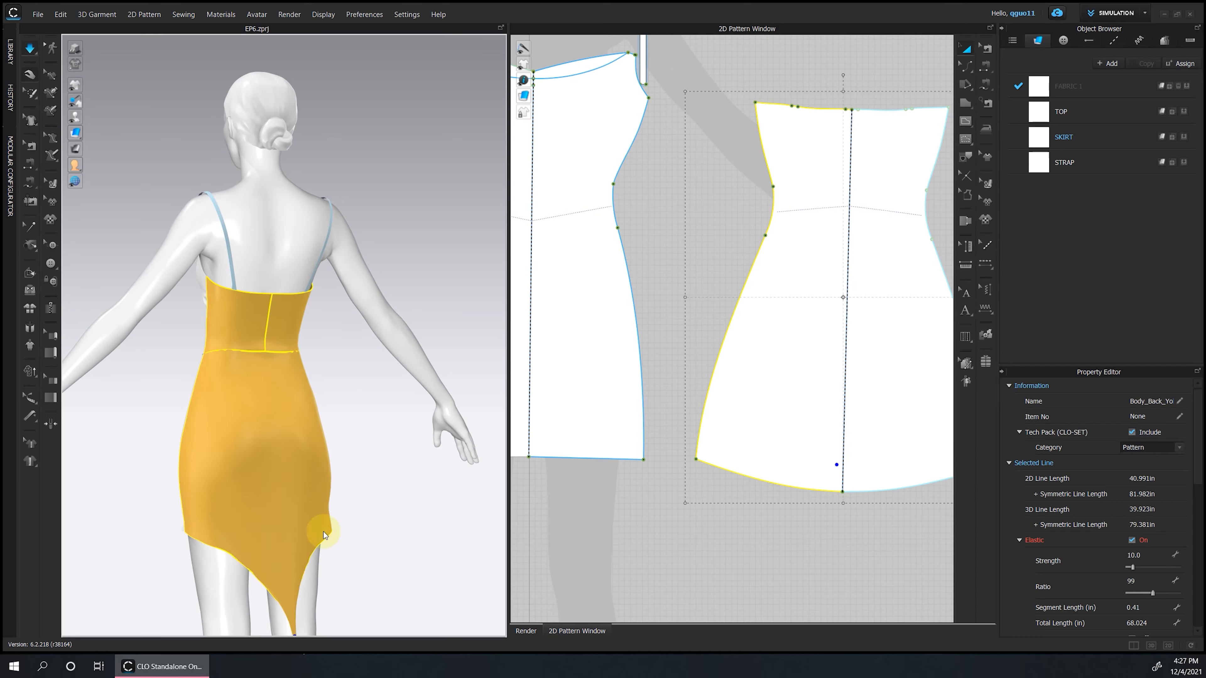
{"action": "right_click_drag", "start_coordinate": [317, 554], "coordinate": [420, 541]}
{"action": "left_click", "coordinate": [705, 538]}
{"action": "key", "text": "space"}
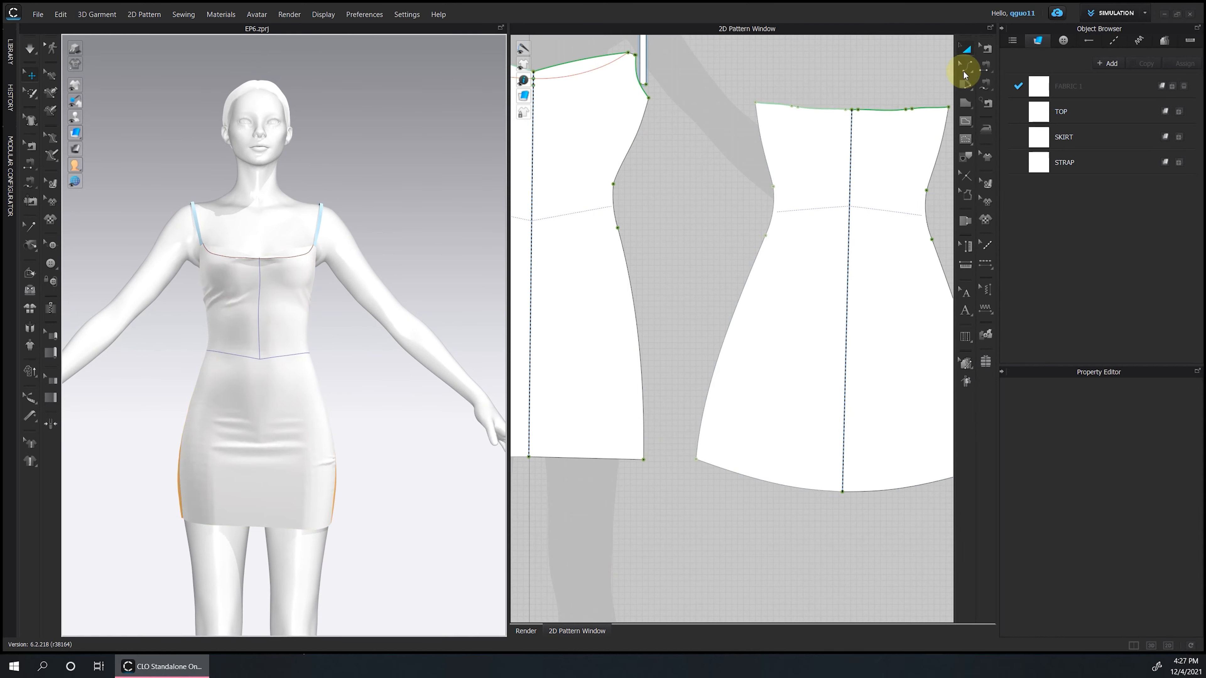
Flare the front skirt by moving its hem corners outward and curving the side edges, and start simulating.
{"action": "left_click", "coordinate": [972, 70]}
{"action": "left_click", "coordinate": [1006, 68]}
{"action": "left_click_drag", "start_coordinate": [643, 458], "coordinate": [679, 442]}
{"action": "scroll", "coordinate": [638, 449], "scroll_direction": "down", "scroll_amount": 3}
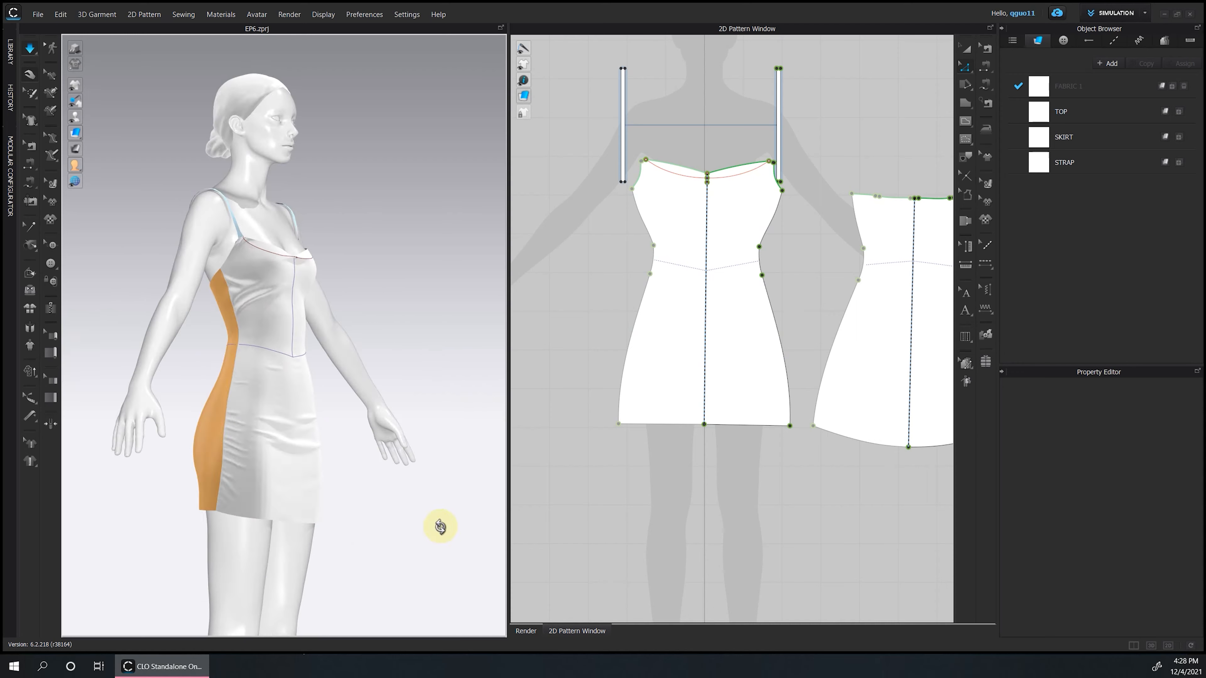
{"action": "left_click", "coordinate": [788, 362]}
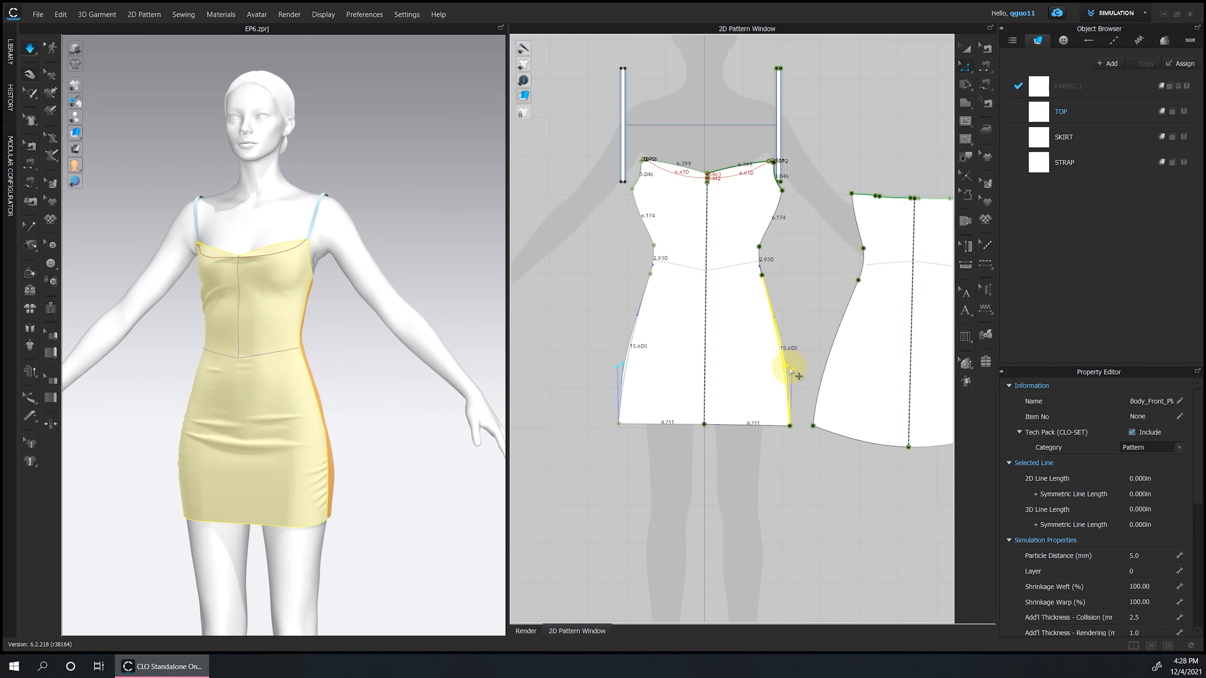
{"action": "key", "text": "space"}
Pull the simulated skirt down and smooth it around the avatar from the front, sides and back.
{"action": "left_click_drag", "start_coordinate": [260, 508], "coordinate": [261, 530]}
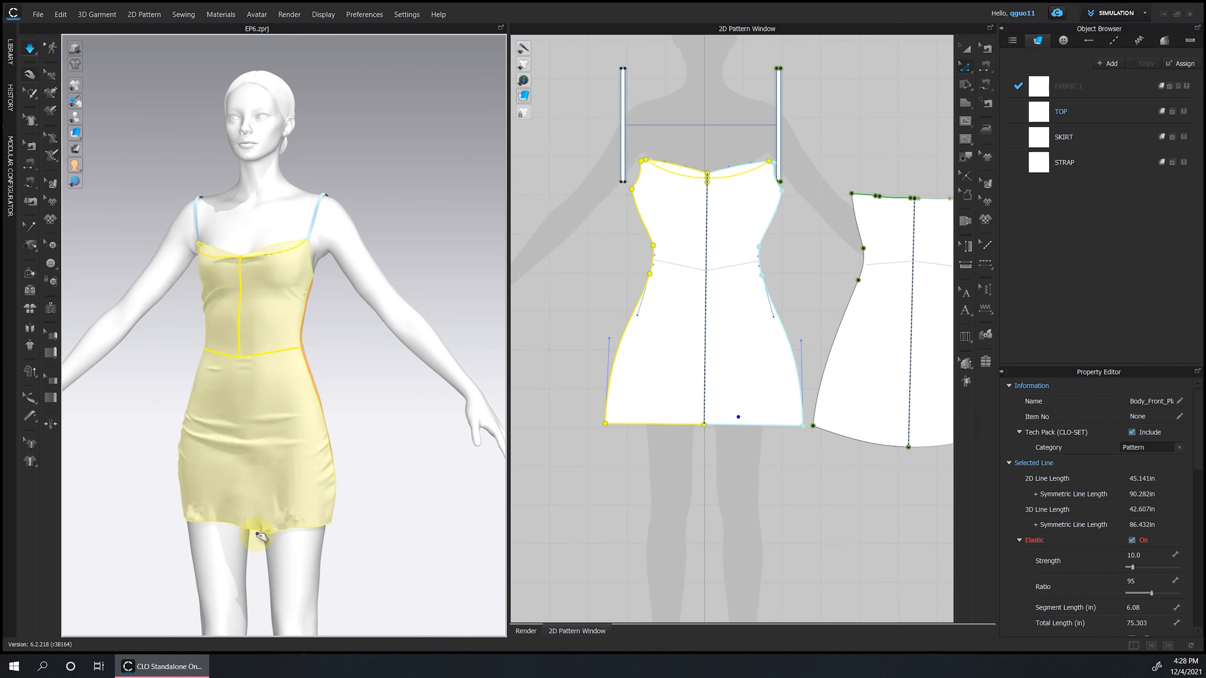
{"action": "right_click_drag", "start_coordinate": [360, 518], "coordinate": [469, 515]}
{"action": "left_click_drag", "start_coordinate": [296, 501], "coordinate": [297, 513]}
{"action": "left_click", "coordinate": [364, 418]}
{"action": "right_click_drag", "start_coordinate": [361, 415], "coordinate": [423, 418]}
{"action": "left_click_drag", "start_coordinate": [304, 493], "coordinate": [315, 493]}
{"action": "key", "text": "space"}
{"action": "right_click_drag", "start_coordinate": [408, 408], "coordinate": [351, 409]}
{"action": "left_click_drag", "start_coordinate": [277, 475], "coordinate": [277, 485]}
{"action": "left_click", "coordinate": [272, 431]}
{"action": "key", "text": "8"}
{"action": "right_click_drag", "start_coordinate": [343, 389], "coordinate": [364, 354]}
{"action": "key", "text": "space"}
Shift the back pattern's waist points slightly outward and straighten its upper side edges.
{"action": "middle_click_drag", "start_coordinate": [835, 156], "coordinate": [765, 176]}
{"action": "left_click", "coordinate": [965, 48]}
{"action": "left_click_drag", "start_coordinate": [826, 313], "coordinate": [813, 283]}
{"action": "left_click", "coordinate": [965, 66]}
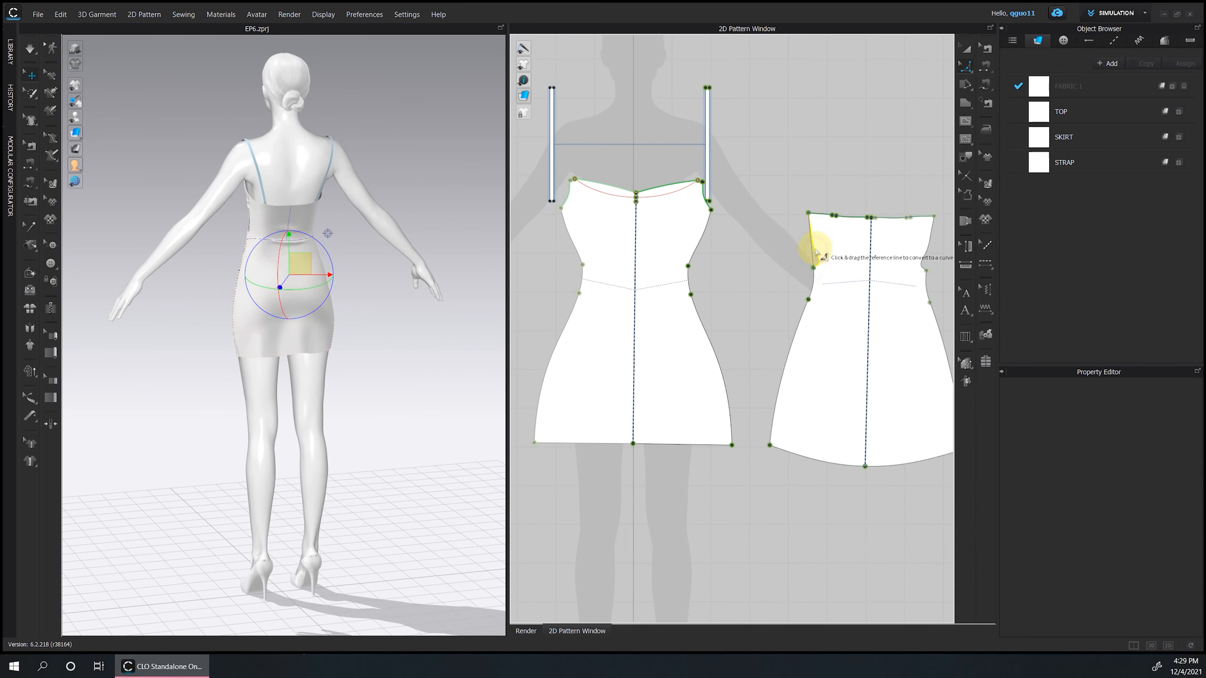
{"action": "left_click_drag", "start_coordinate": [332, 357], "coordinate": [343, 359]}
{"action": "left_click", "coordinate": [375, 362]}
{"action": "mouse_move", "coordinate": [375, 361]}
{"action": "right_mouse_down"}
{"action": "mouse_move", "coordinate": [285, 333]}
{"action": "mouse_move", "coordinate": [361, 342]}
{"action": "right_mouse_up"}
Try to delete part of the front pattern's upper side edge, and undo the deletion.
{"action": "left_click", "coordinate": [965, 67]}
{"action": "left_click", "coordinate": [707, 223]}
{"action": "key", "text": "Delete"}
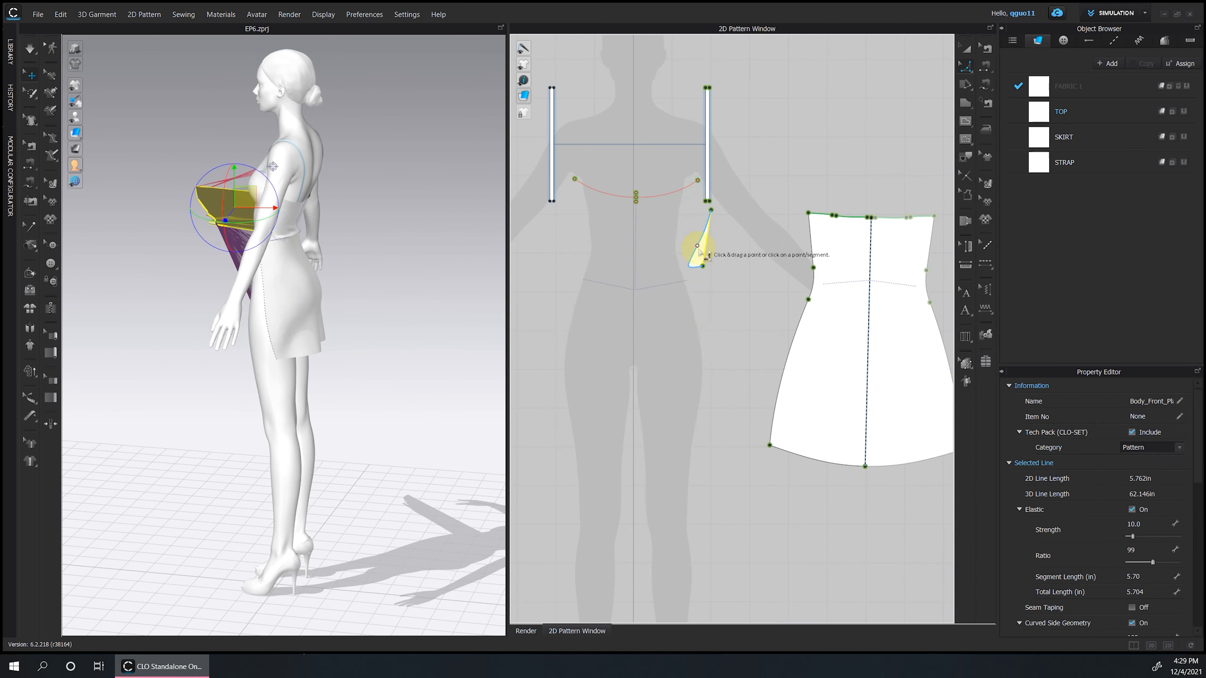
{"action": "key", "text": "ctrl+z"}
Widen the front pattern's waist with straighter upper side edges, and reposition the front on the avatar and simulate it.
{"action": "left_click", "coordinate": [707, 237]}
{"action": "right_click_drag", "start_coordinate": [327, 337], "coordinate": [427, 324]}
{"action": "left_click", "coordinate": [228, 274]}
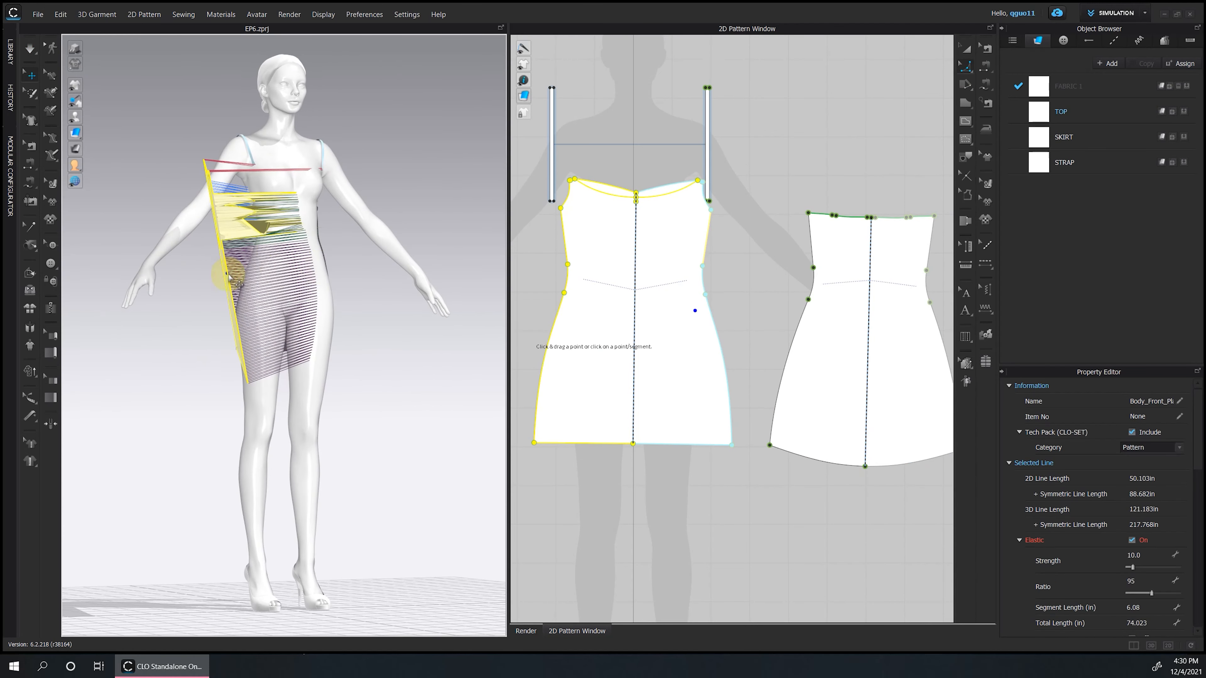
{"action": "left_click", "coordinate": [306, 220]}
{"action": "left_click", "coordinate": [90, 114]}
{"action": "key", "text": "2"}
{"action": "left_click_drag", "start_coordinate": [293, 259], "coordinate": [295, 302]}
{"action": "scroll", "coordinate": [313, 289], "scroll_direction": "up", "scroll_amount": 3}
{"action": "scroll", "coordinate": [298, 252], "scroll_direction": "down", "scroll_amount": 3}
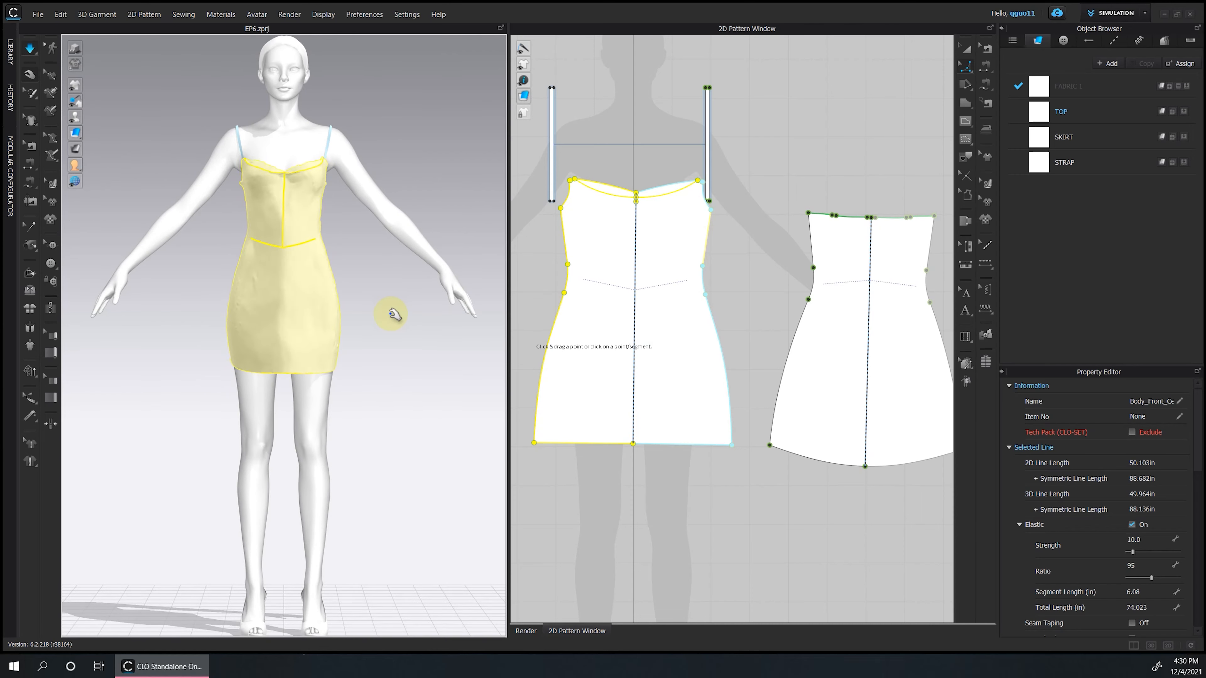
Stop the simulation and adjust the grainline direction of the front and back patterns.
{"action": "left_click", "coordinate": [374, 393]}
{"action": "right_click_drag", "start_coordinate": [361, 380], "coordinate": [374, 393]}
{"action": "key", "text": "space"}
{"action": "left_click", "coordinate": [986, 182]}
{"action": "right_click", "coordinate": [649, 317]}
{"action": "left_click", "coordinate": [690, 390]}
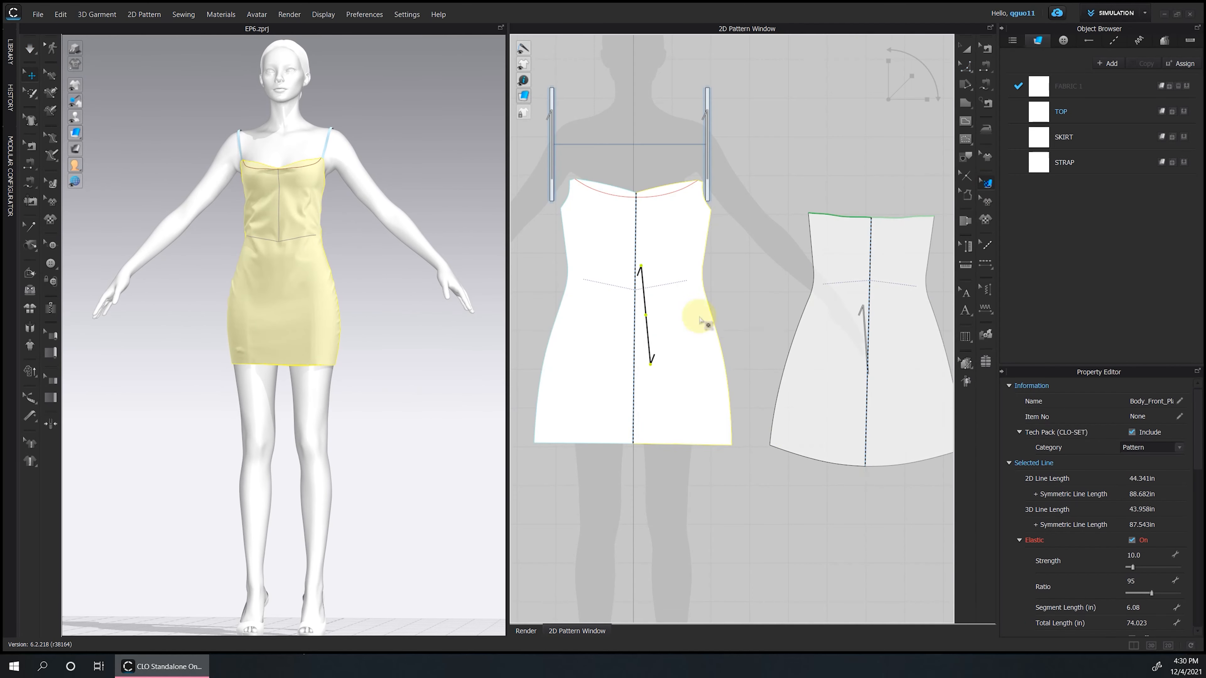
{"action": "scroll", "coordinate": [665, 382], "scroll_direction": "up", "scroll_amount": 1}
{"action": "right_click", "coordinate": [914, 344]}
{"action": "left_click", "coordinate": [953, 390]}
{"action": "key", "text": "Escape"}
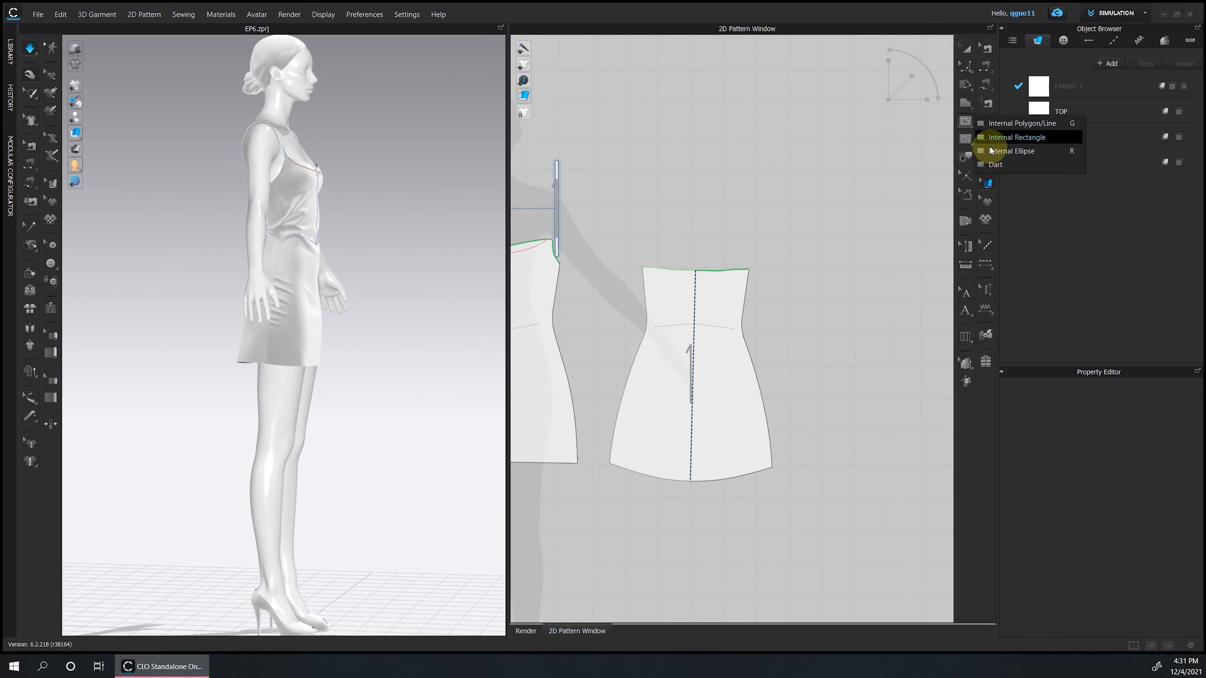
Add mirrored vertical waist darts to the back pattern, and simulate and pull the skirt into place.
{"action": "left_click", "coordinate": [971, 125]}
{"action": "left_click", "coordinate": [988, 71]}
{"action": "key", "text": "space"}
{"action": "left_click_drag", "start_coordinate": [289, 291], "coordinate": [318, 364]}
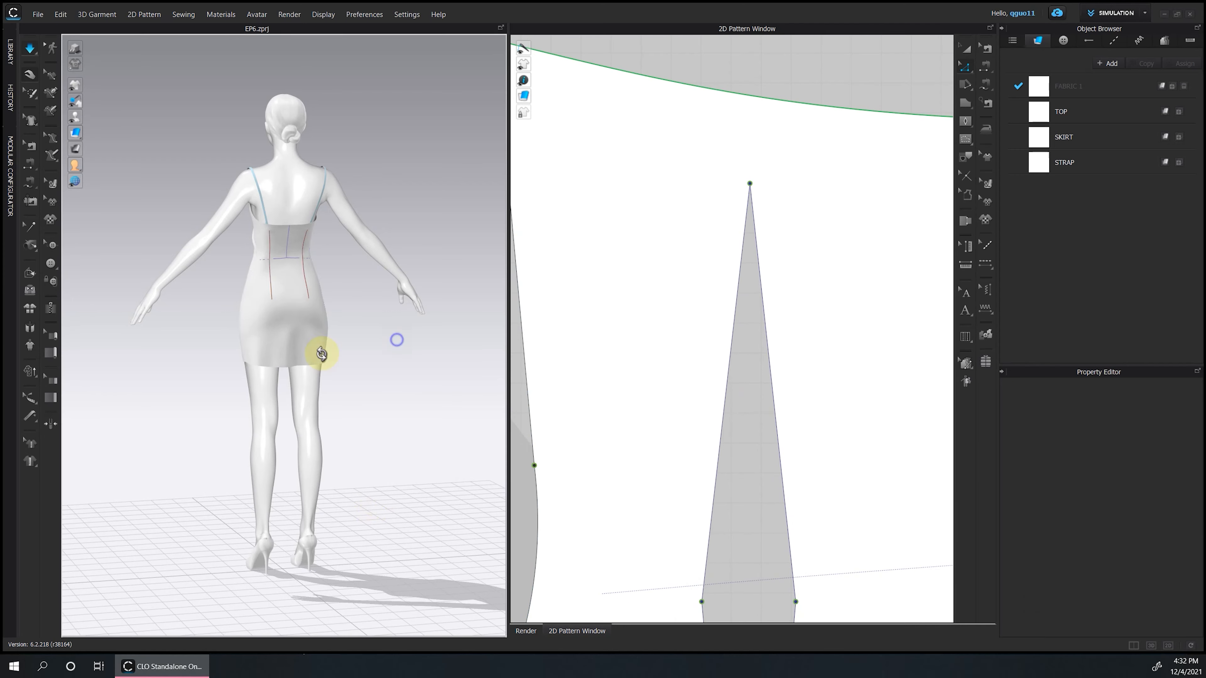
Flare the skirt sides with wider hem corners and straighter edges, and lower the front hem's centre into a curve.
{"action": "right_click_drag", "start_coordinate": [317, 350], "coordinate": [487, 324]}
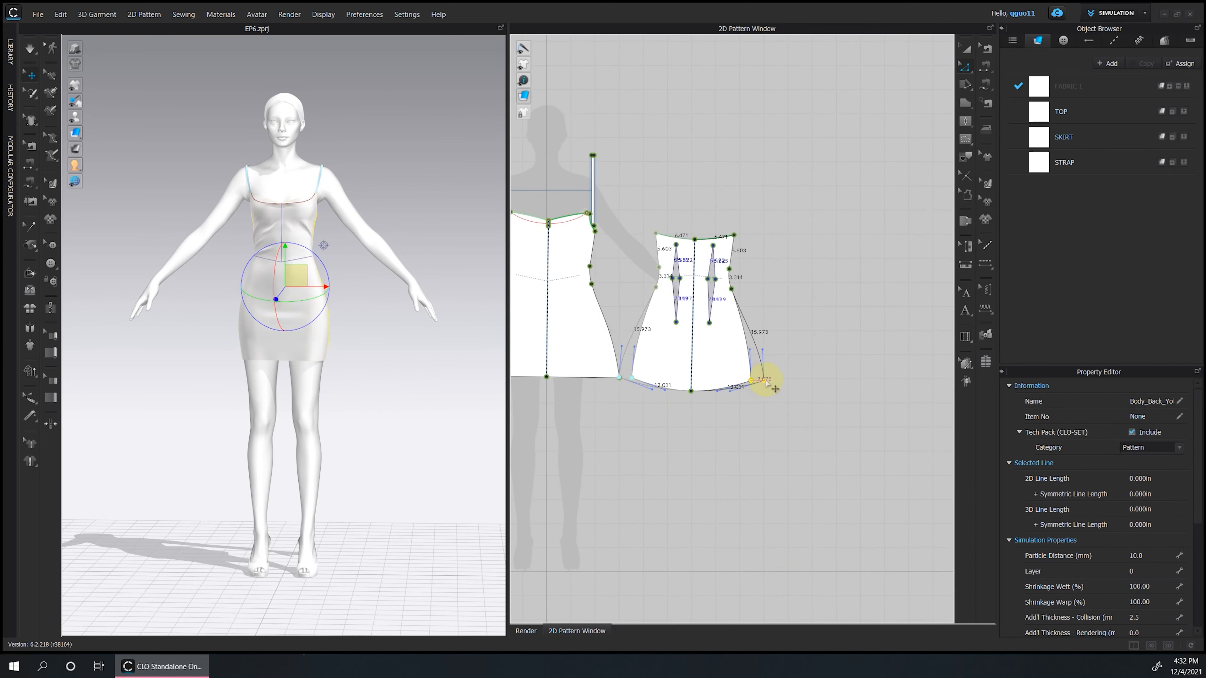
{"action": "left_click", "coordinate": [383, 391]}
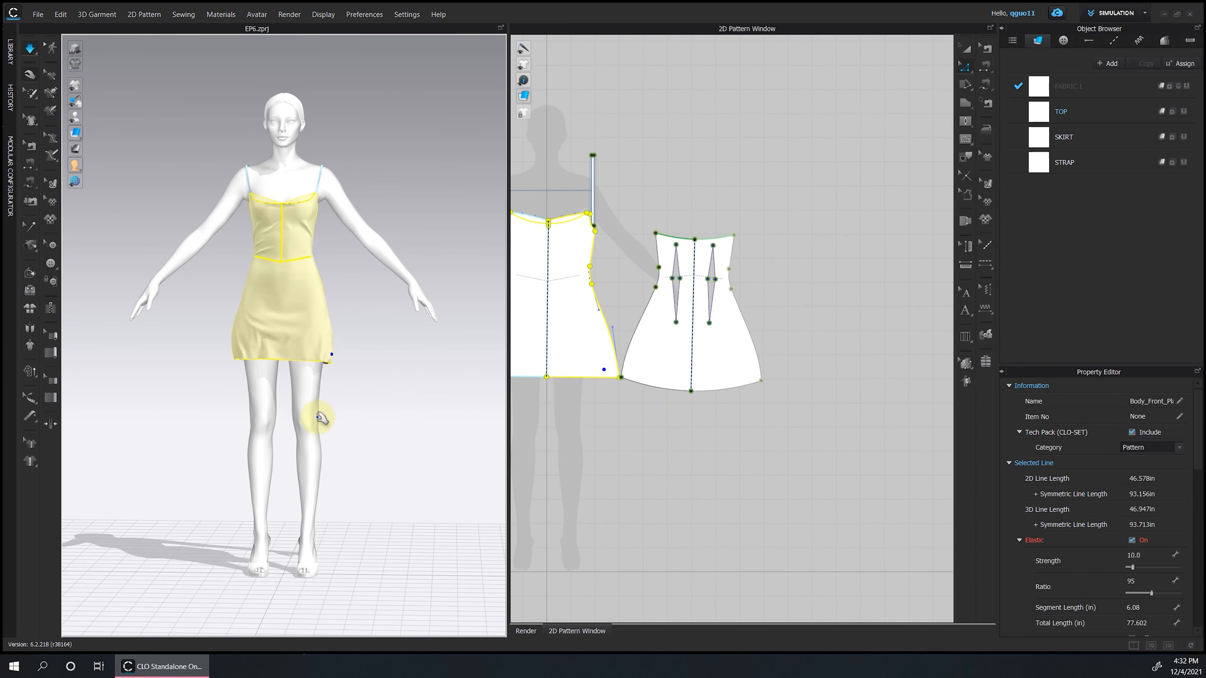
{"action": "right_click_drag", "start_coordinate": [395, 369], "coordinate": [573, 350]}
{"action": "left_click", "coordinate": [606, 330]}
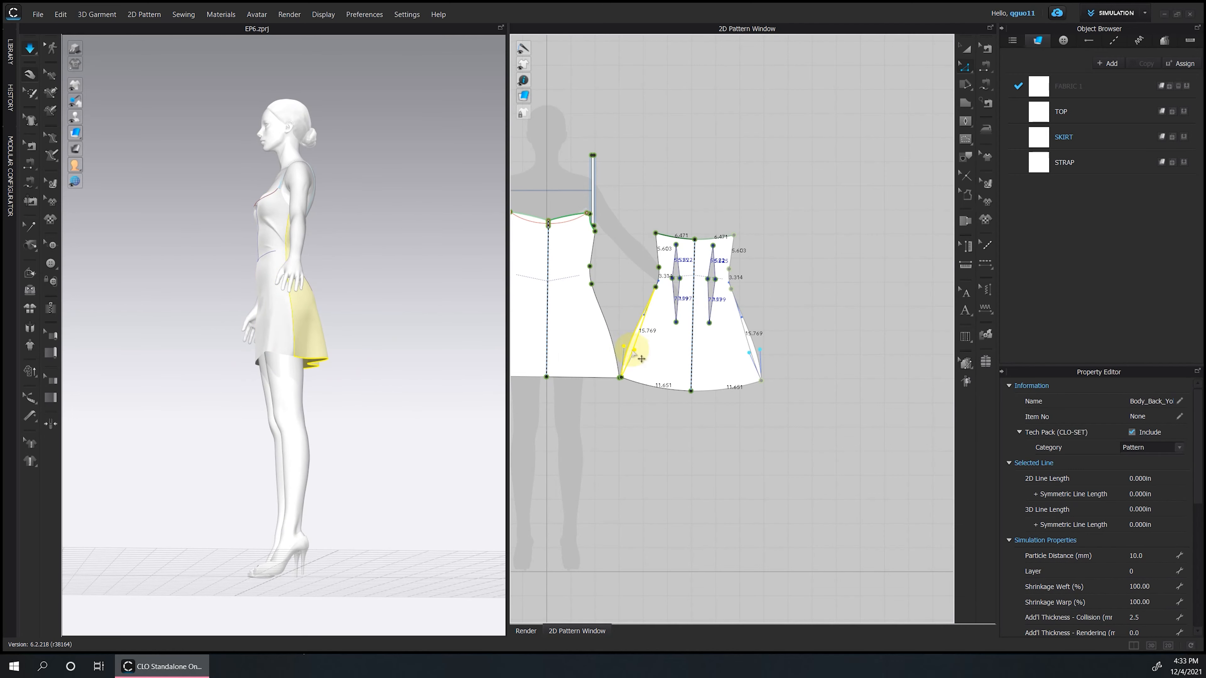
{"action": "left_click_drag", "start_coordinate": [546, 378], "coordinate": [546, 389]}
{"action": "right_click_drag", "start_coordinate": [415, 382], "coordinate": [347, 407]}
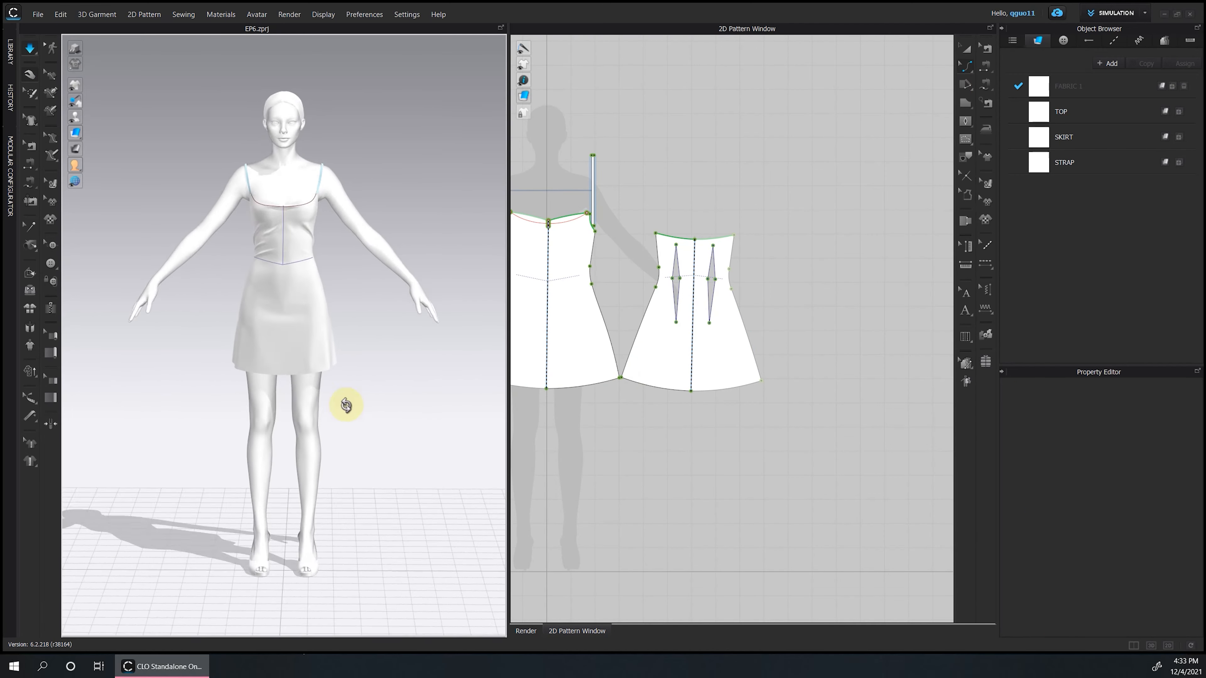
{"action": "scroll", "coordinate": [347, 406], "scroll_direction": "up", "scroll_amount": 4}
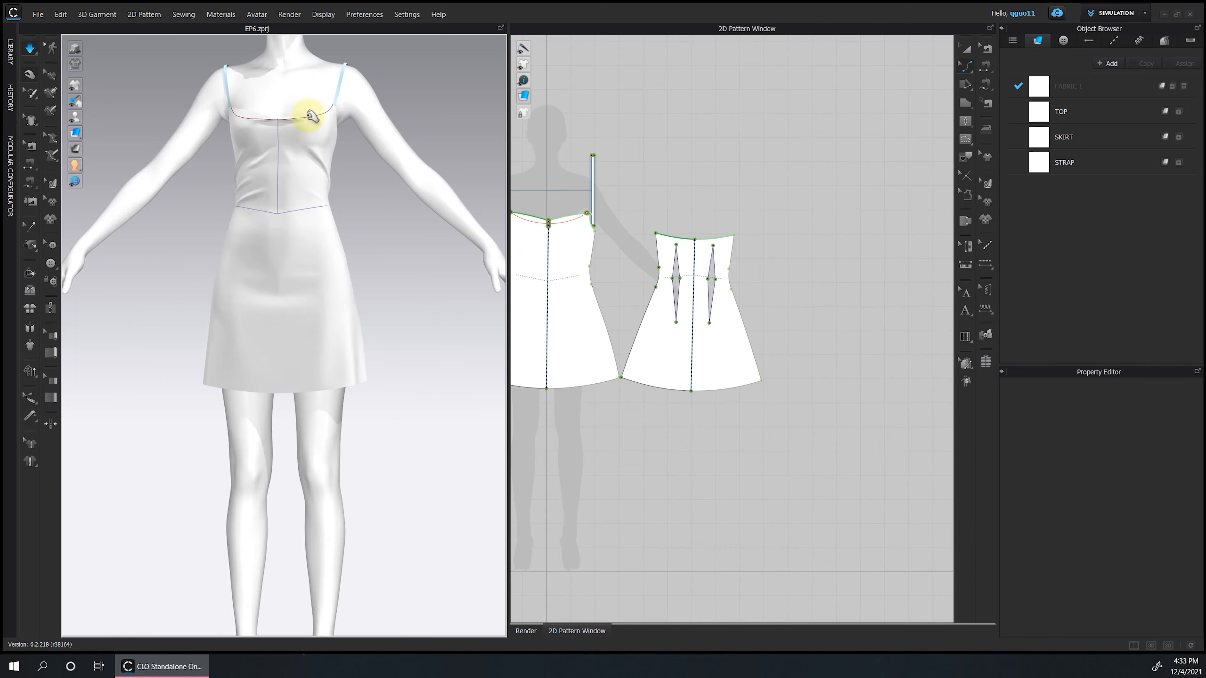
{"action": "key", "text": "space"}
Reshape the front neckline into a smooth scooped curve and update the simulated dress.
{"action": "middle_click_drag", "start_coordinate": [636, 265], "coordinate": [799, 409]}
{"action": "left_click", "coordinate": [965, 66]}
{"action": "left_click", "coordinate": [1004, 71]}
{"action": "scroll", "coordinate": [705, 418], "scroll_direction": "up", "scroll_amount": 6}
{"action": "left_click", "coordinate": [965, 67]}
{"action": "left_click", "coordinate": [1016, 112]}
{"action": "left_click_drag", "start_coordinate": [740, 241], "coordinate": [721, 244]}
{"action": "right_click_drag", "start_coordinate": [425, 204], "coordinate": [411, 253]}
{"action": "left_click", "coordinate": [430, 305]}
{"action": "key", "text": "space"}
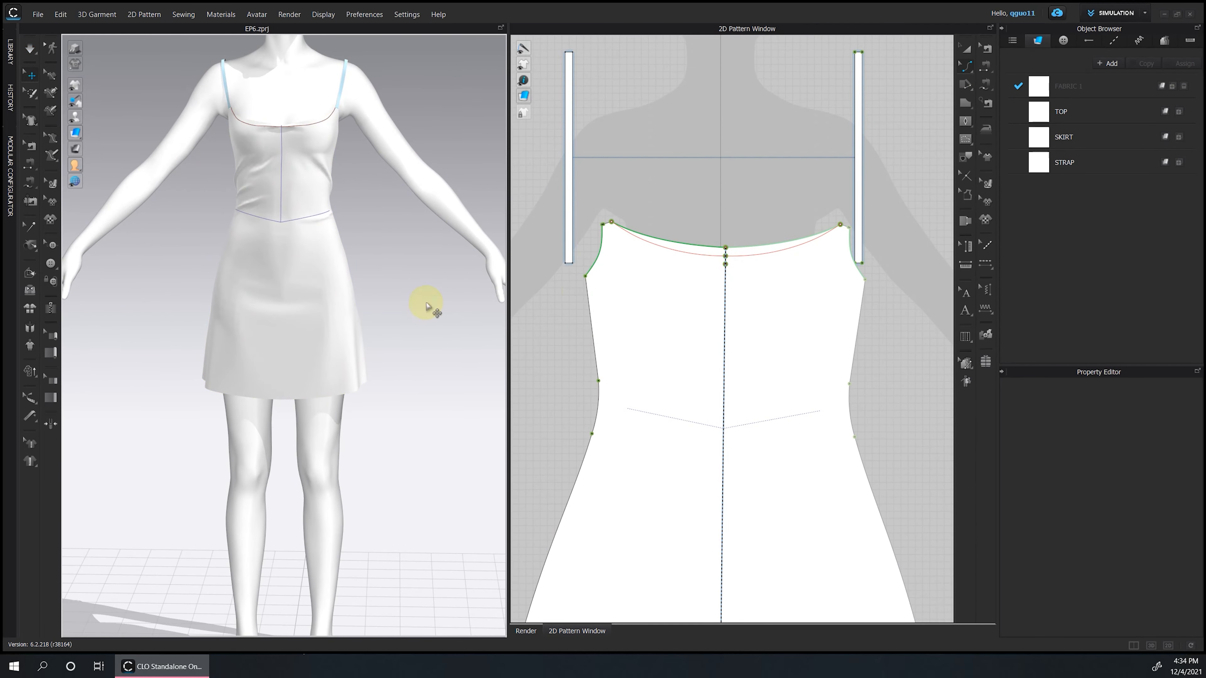
Draw mirrored internal circles over the sides of the front waist and short vertical internal lines beside the neckline centre.
{"action": "scroll", "coordinate": [664, 262], "scroll_direction": "down", "scroll_amount": 5}
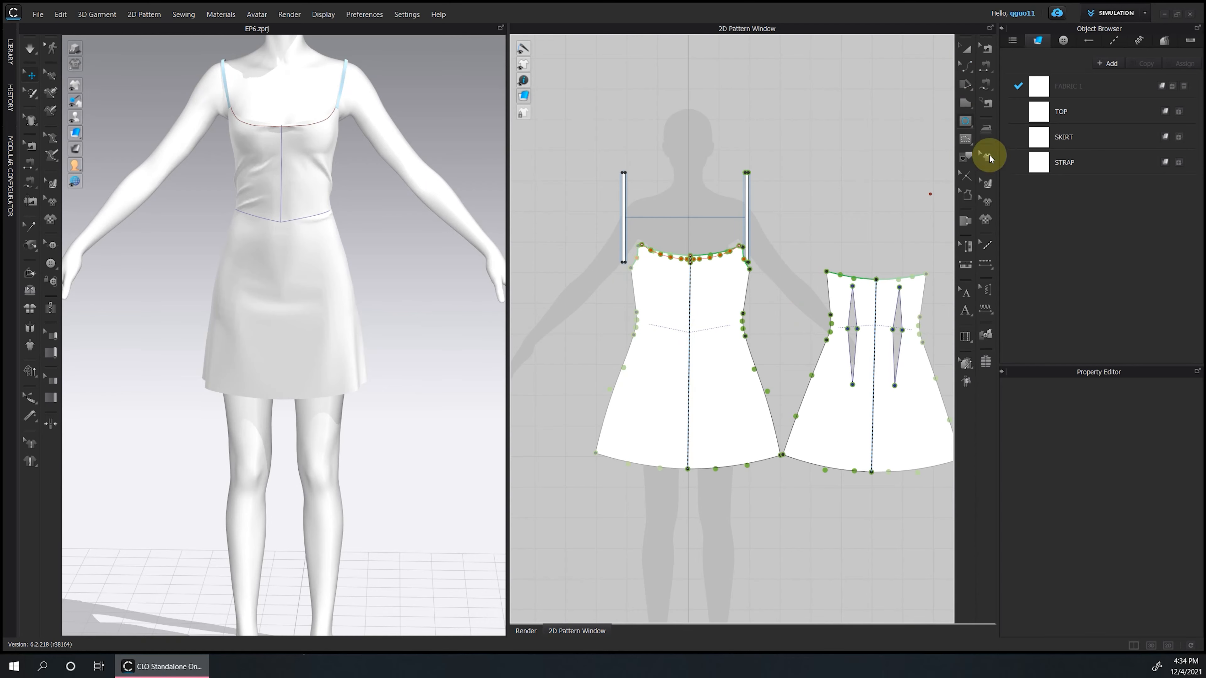
{"action": "left_click", "coordinate": [970, 51]}
{"action": "left_click_drag", "start_coordinate": [669, 333], "coordinate": [693, 329]}
{"action": "scroll", "coordinate": [683, 334], "scroll_direction": "up", "scroll_amount": 6}
{"action": "key", "text": "ctrl+z"}
{"action": "left_click", "coordinate": [458, 280]}
{"action": "scroll", "coordinate": [778, 397], "scroll_direction": "down", "scroll_amount": 3}
{"action": "left_click", "coordinate": [965, 67]}
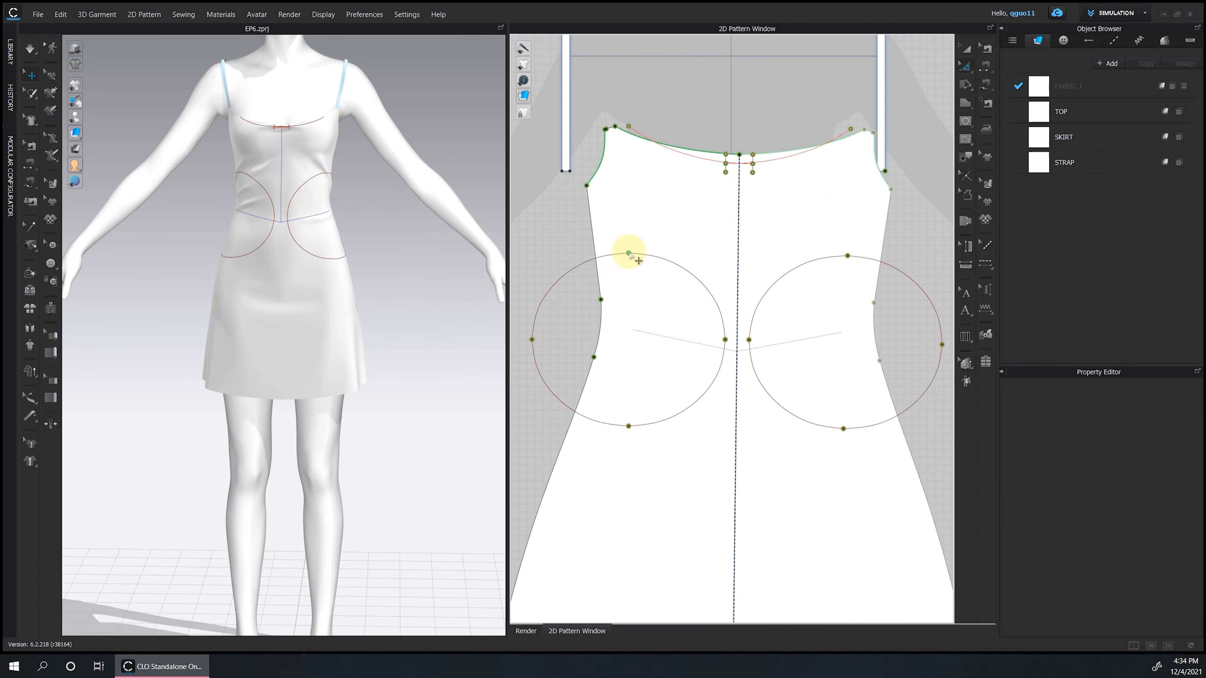
Reshape the waist circles into rounded curves meeting the side edges, and smooth their inner corners.
{"action": "key", "text": "v"}
{"action": "left_click_drag", "start_coordinate": [687, 413], "coordinate": [693, 422]}
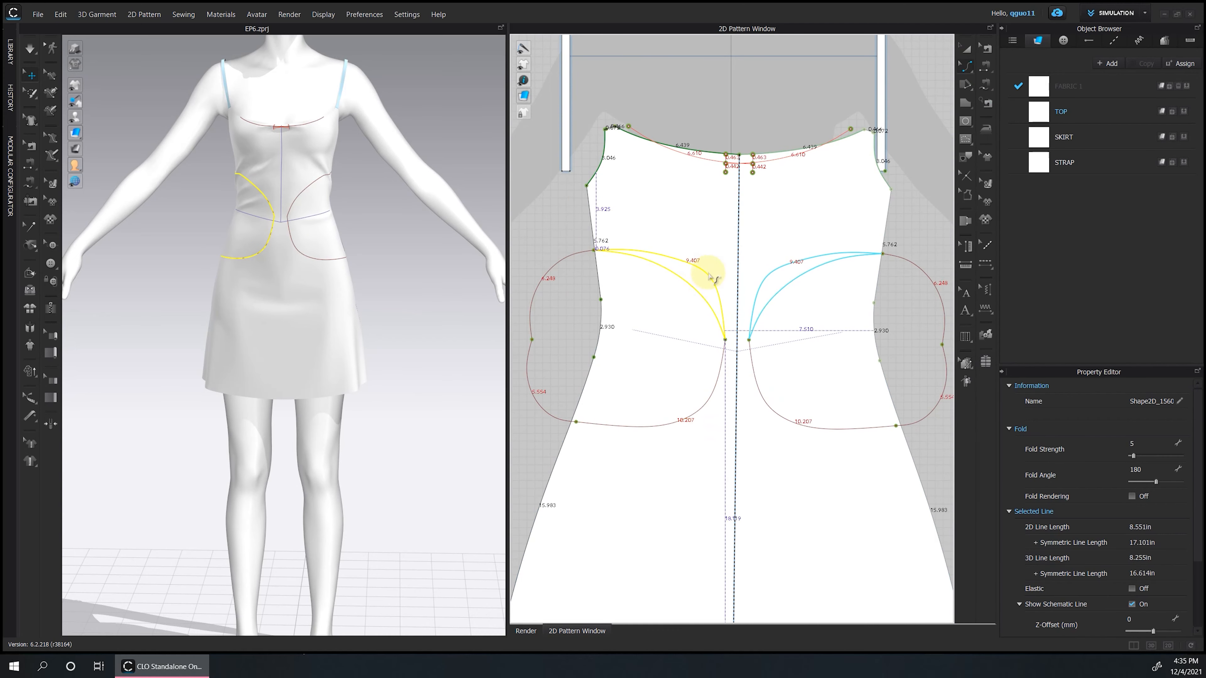
{"action": "left_click", "coordinate": [965, 67]}
{"action": "left_click", "coordinate": [1001, 76]}
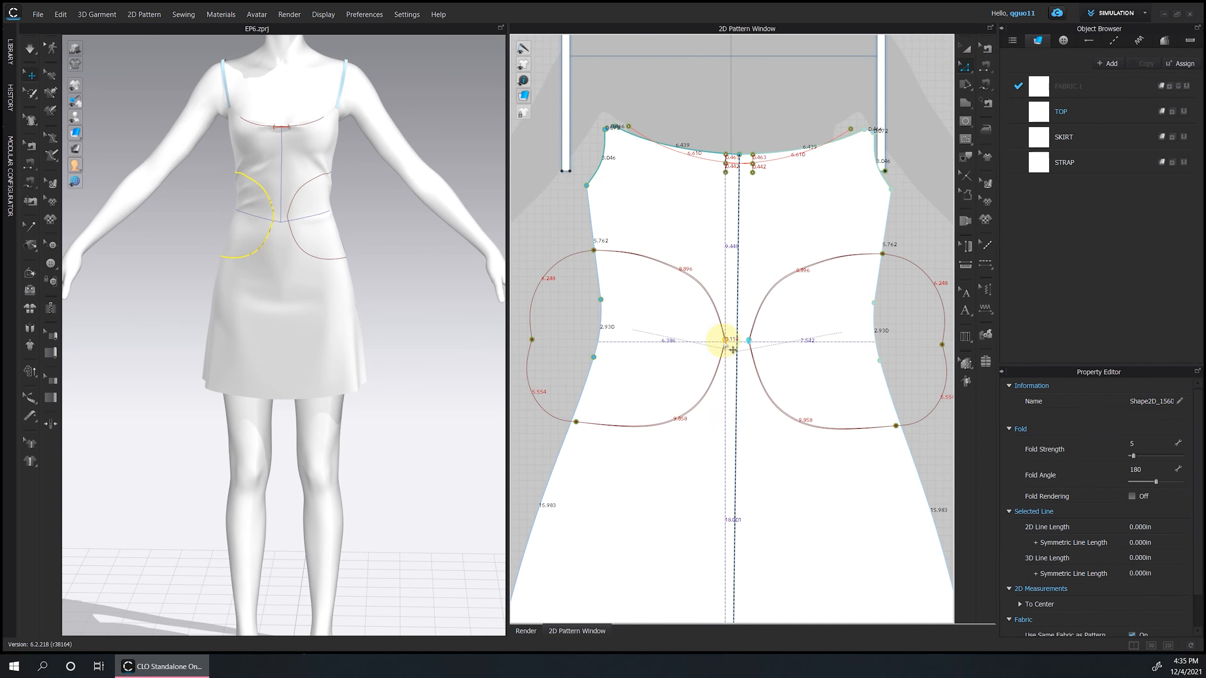
{"action": "left_click", "coordinate": [970, 64]}
{"action": "left_click", "coordinate": [1020, 140]}
{"action": "left_click_drag", "start_coordinate": [725, 342], "coordinate": [670, 351]}
{"action": "key", "text": "z"}
{"action": "left_click", "coordinate": [715, 347]}
{"action": "right_click_drag", "start_coordinate": [403, 427], "coordinate": [424, 413]}
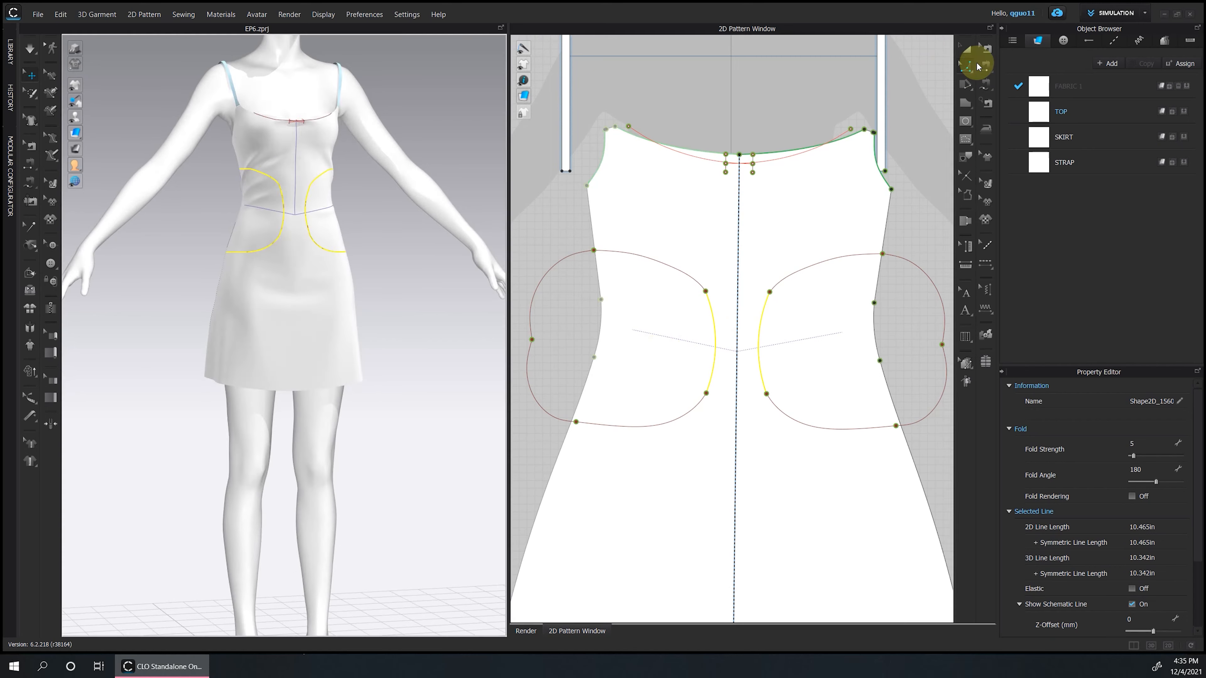
{"action": "left_click", "coordinate": [713, 350]}
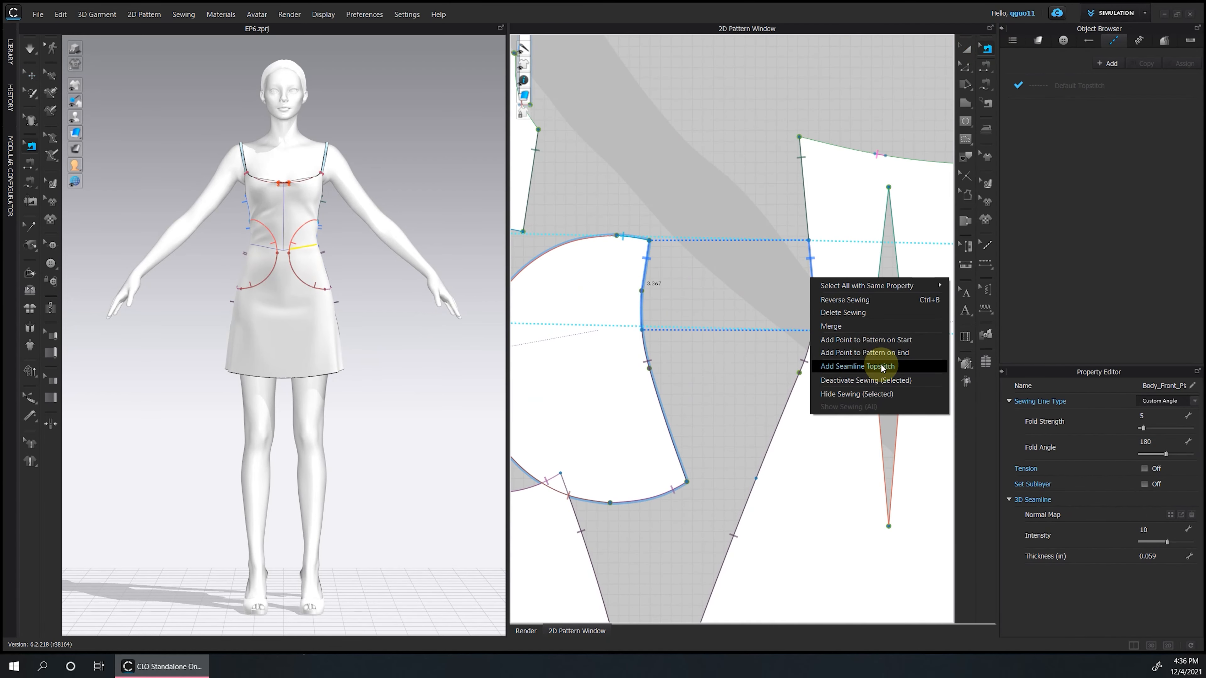
Add a seamline topstitch to the front waist panel's side seam, and finish an internal line across the back below the waist.
{"action": "left_click", "coordinate": [882, 366]}
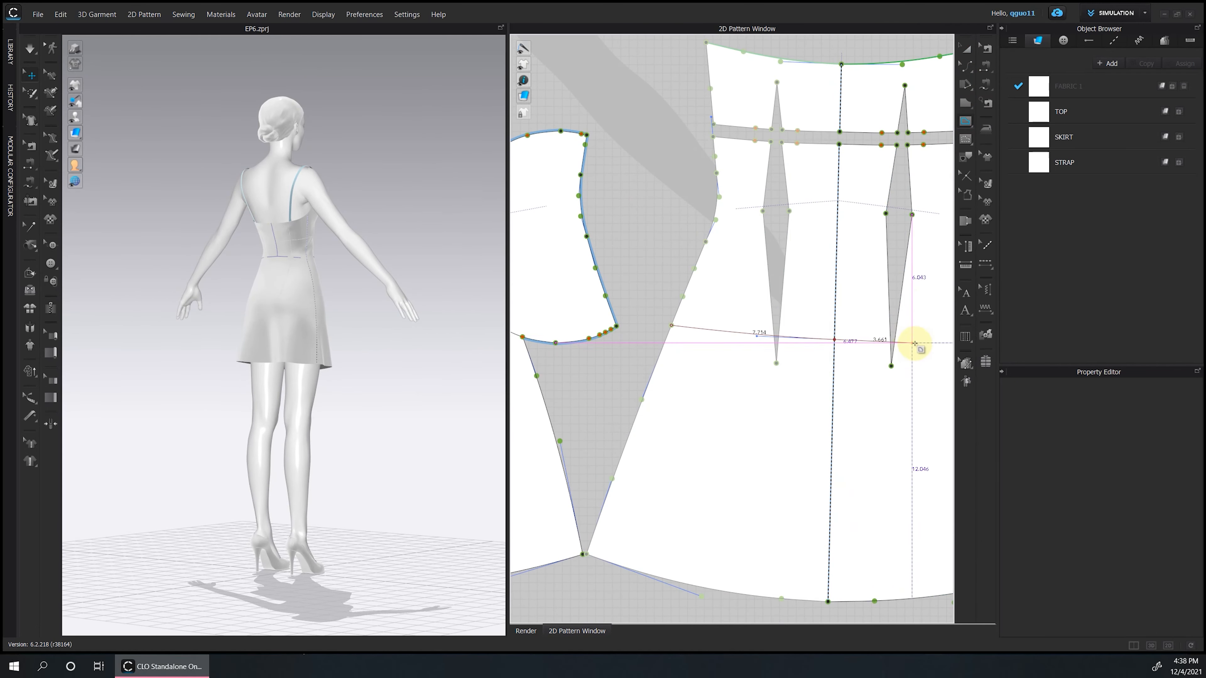
{"action": "double_click", "coordinate": [915, 343]}
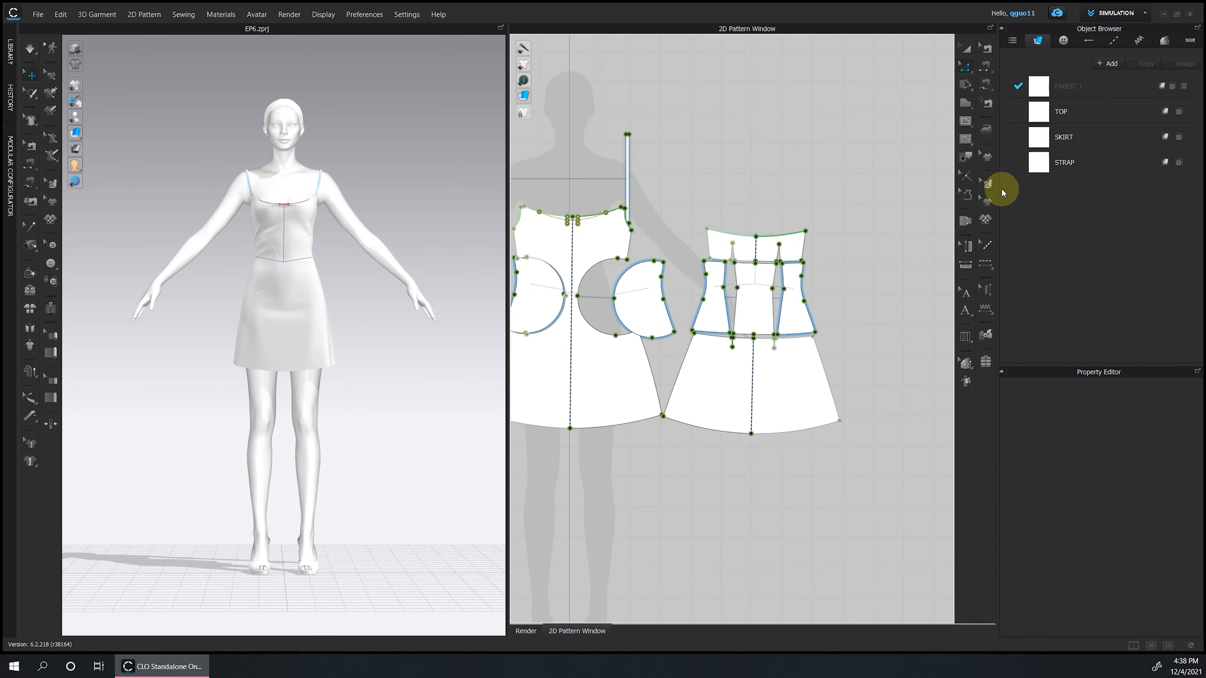
Duplicate the SKIRT fabric and apply the library fabric Knit_tulle2 to the copy.
{"action": "left_click", "coordinate": [1105, 136]}
{"action": "left_click", "coordinate": [1142, 64]}
{"action": "left_click", "coordinate": [10, 51]}
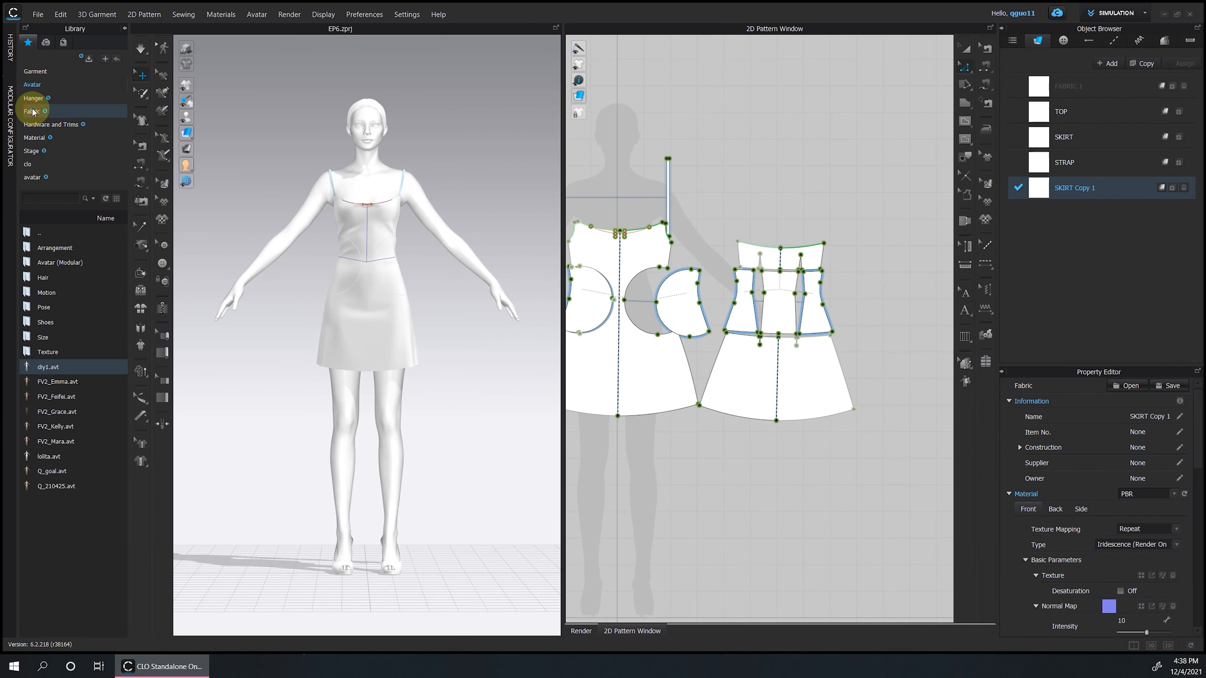
{"action": "double_click", "coordinate": [33, 112]}
{"action": "scroll", "coordinate": [70, 428], "scroll_direction": "down", "scroll_amount": 7}
{"action": "mouse_move", "coordinate": [54, 516]}
{"action": "left_click_drag", "start_coordinate": [55, 517], "coordinate": [1072, 189]}
Set the colour of the Knit_tulle2 fabric to black (000000).
{"action": "scroll", "coordinate": [1158, 589], "scroll_direction": "down", "scroll_amount": 3}
{"action": "left_click", "coordinate": [1173, 616]}
{"action": "left_click_drag", "start_coordinate": [395, 204], "coordinate": [385, 230]}
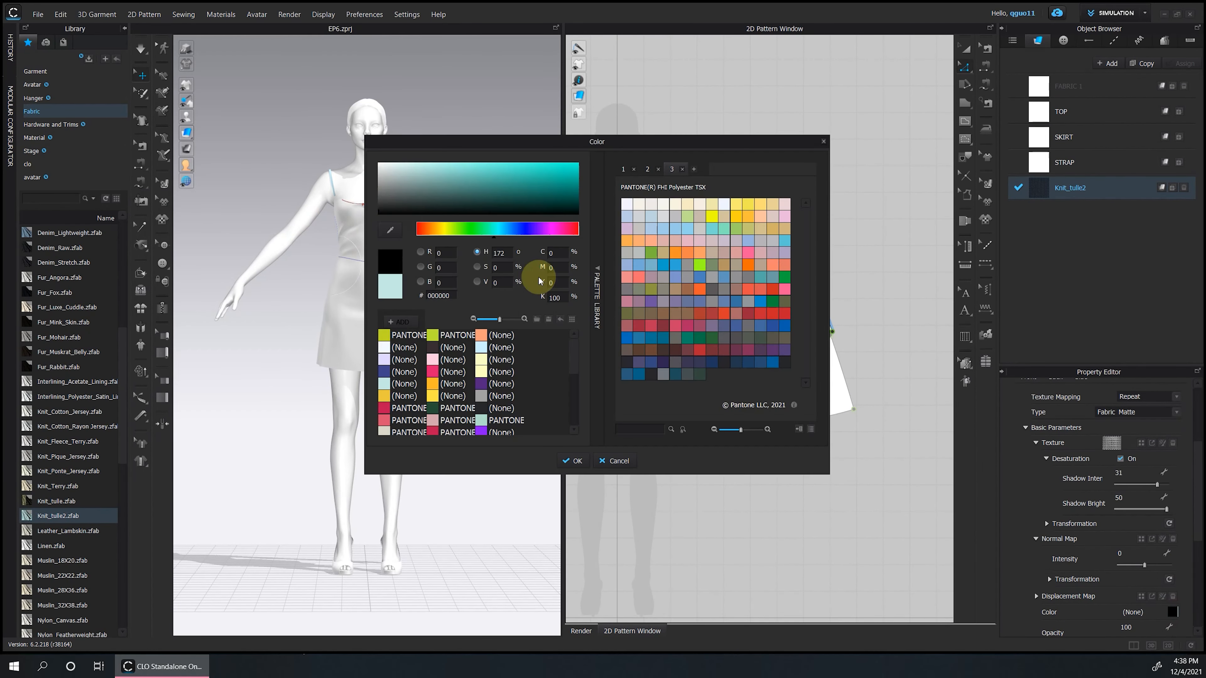
{"action": "left_click", "coordinate": [570, 459]}
Assign the Knit_tulle2 fabric to the three back waist panels and the rounded front side panels.
{"action": "scroll", "coordinate": [771, 327], "scroll_direction": "up", "scroll_amount": 3}
{"action": "left_click", "coordinate": [721, 299]}
{"action": "left_click", "coordinate": [800, 315], "text": "shift"}
{"action": "left_click", "coordinate": [843, 309], "text": "shift"}
{"action": "left_click", "coordinate": [1161, 187]}
{"action": "left_click", "coordinate": [627, 296]}
{"action": "left_click", "coordinate": [1162, 187]}
Enlarge the tulle's mesh texture and reposition it on the middle back waist panel.
{"action": "left_click", "coordinate": [986, 183]}
{"action": "scroll", "coordinate": [835, 285], "scroll_direction": "up", "scroll_amount": 6}
{"action": "left_click", "coordinate": [765, 402]}
{"action": "left_click_drag", "start_coordinate": [911, 76], "coordinate": [974, 48]}
{"action": "left_click_drag", "start_coordinate": [802, 352], "coordinate": [794, 406]}
{"action": "left_click_drag", "start_coordinate": [911, 76], "coordinate": [920, 76]}
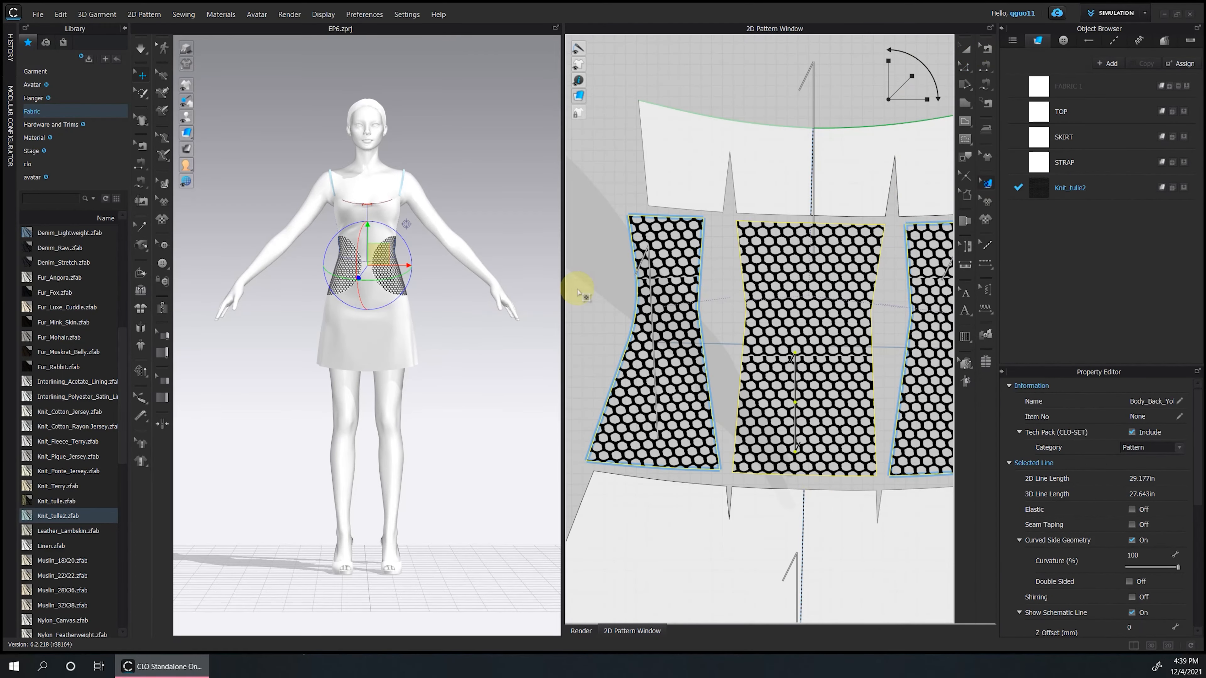
Simulate the dress briefly and check its mesh panels from the back and front.
{"action": "left_click", "coordinate": [458, 314]}
{"action": "right_click_drag", "start_coordinate": [458, 313], "coordinate": [699, 367]}
{"action": "scroll", "coordinate": [430, 188], "scroll_direction": "up", "scroll_amount": 5}
{"action": "left_click", "coordinate": [965, 48]}
{"action": "left_click", "coordinate": [821, 193]}
{"action": "right_click_drag", "start_coordinate": [466, 346], "coordinate": [679, 394]}
{"action": "key", "text": "space"}
{"action": "key", "text": "space"}
{"action": "scroll", "coordinate": [340, 242], "scroll_direction": "up", "scroll_amount": 3}
{"action": "middle_click_drag", "start_coordinate": [339, 242], "coordinate": [408, 399]}
{"action": "left_click", "coordinate": [422, 390]}
{"action": "right_click_drag", "start_coordinate": [481, 412], "coordinate": [379, 427]}
Select the short vertical internal line beside the front neckline's centre and simulate the dress to settle the neckline.
{"action": "middle_click_drag", "start_coordinate": [664, 285], "coordinate": [840, 354]}
{"action": "scroll", "coordinate": [840, 354], "scroll_direction": "up", "scroll_amount": 3}
{"action": "key", "text": "b"}
{"action": "left_click", "coordinate": [731, 412]}
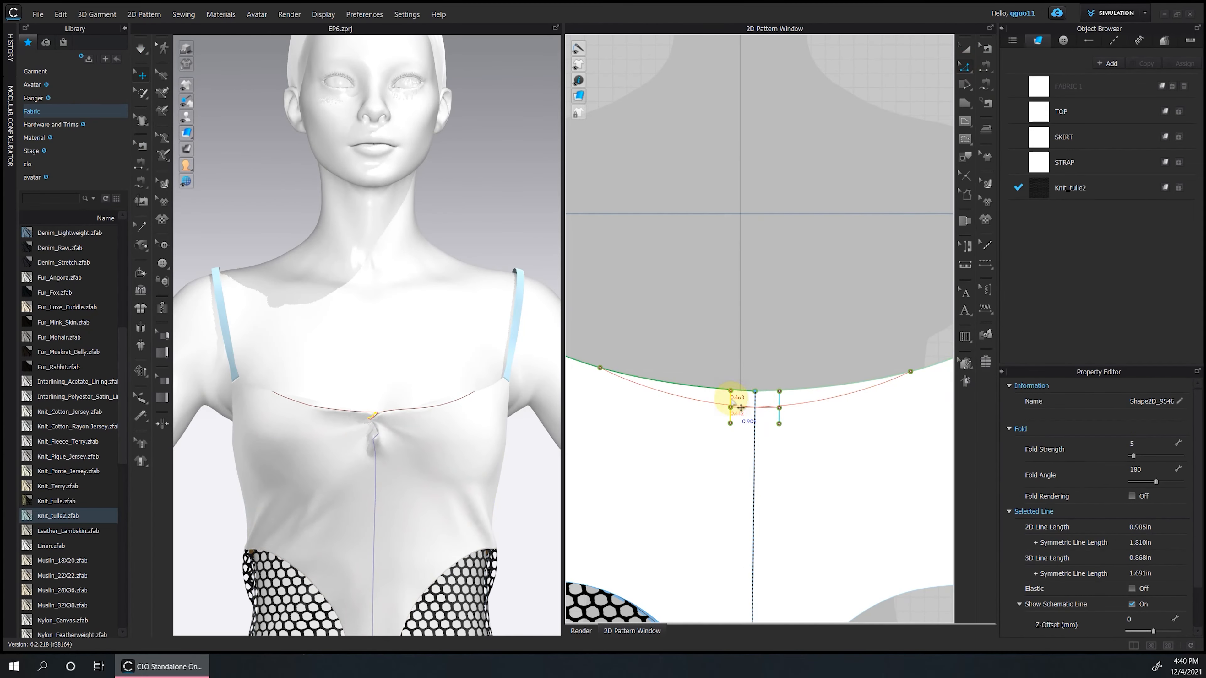
{"action": "scroll", "coordinate": [754, 418], "scroll_direction": "up", "scroll_amount": 3}
{"action": "key", "text": "space"}
{"action": "left_click", "coordinate": [379, 422]}
{"action": "scroll", "coordinate": [386, 446], "scroll_direction": "down", "scroll_amount": 3}
{"action": "right_click_drag", "start_coordinate": [386, 451], "coordinate": [431, 472]}
{"action": "scroll", "coordinate": [479, 485], "scroll_direction": "down", "scroll_amount": 2}
{"action": "scroll", "coordinate": [673, 256], "scroll_direction": "down", "scroll_amount": 5}
Simulate the dress while pulling the front skirt fabric downward to smooth the drape.
{"action": "left_click", "coordinate": [673, 256]}
{"action": "scroll", "coordinate": [369, 416], "scroll_direction": "up", "scroll_amount": 5}
{"action": "right_click_drag", "start_coordinate": [369, 417], "coordinate": [394, 441]}
{"action": "left_click", "coordinate": [355, 537]}
{"action": "right_click_drag", "start_coordinate": [355, 538], "coordinate": [309, 565]}
{"action": "middle_click_drag", "start_coordinate": [476, 528], "coordinate": [525, 295]}
{"action": "key", "text": "space"}
{"action": "left_click_drag", "start_coordinate": [416, 394], "coordinate": [413, 522]}
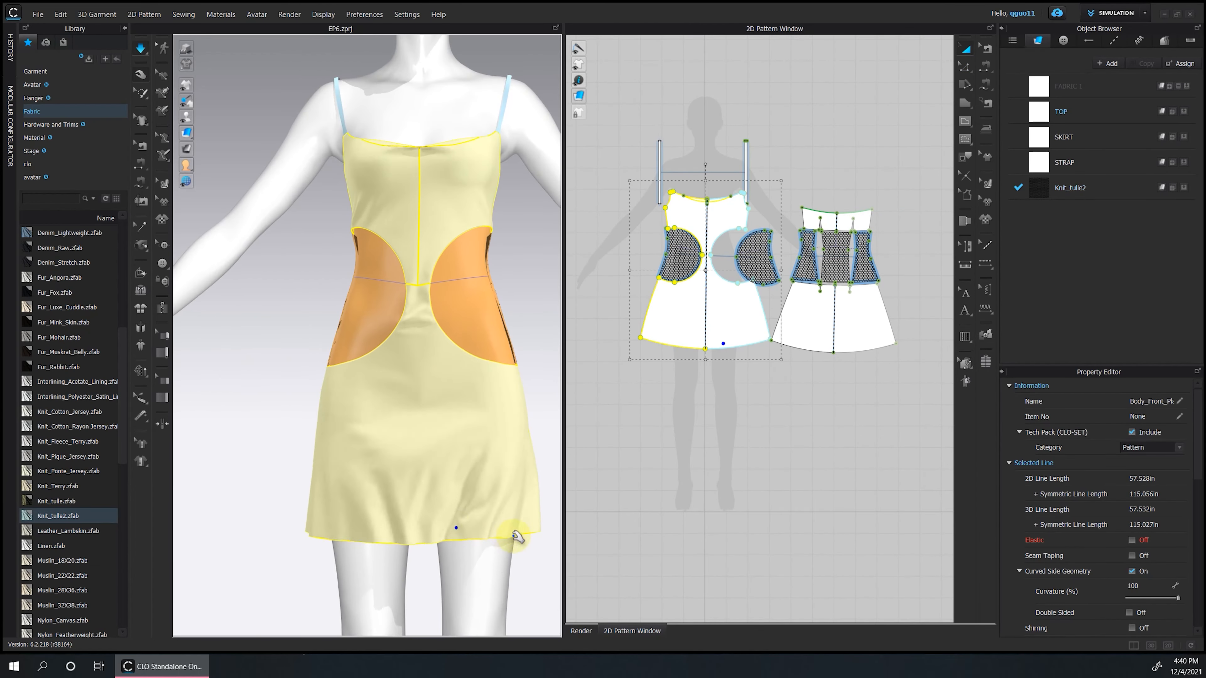
{"action": "right_click_drag", "start_coordinate": [516, 534], "coordinate": [699, 379]}
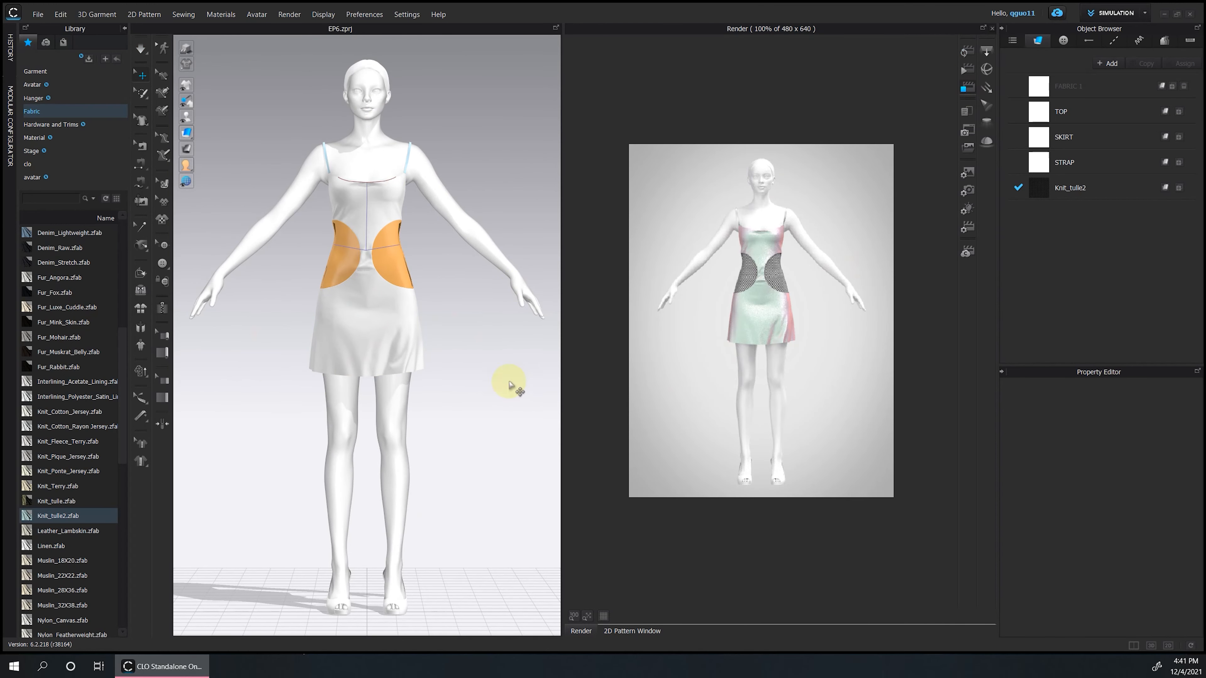
Add the Leather_Lambskin fabric, assign it to the front body, upper back and back skirt pieces, and give it a dark metallic finish.
{"action": "double_click", "coordinate": [68, 530]}
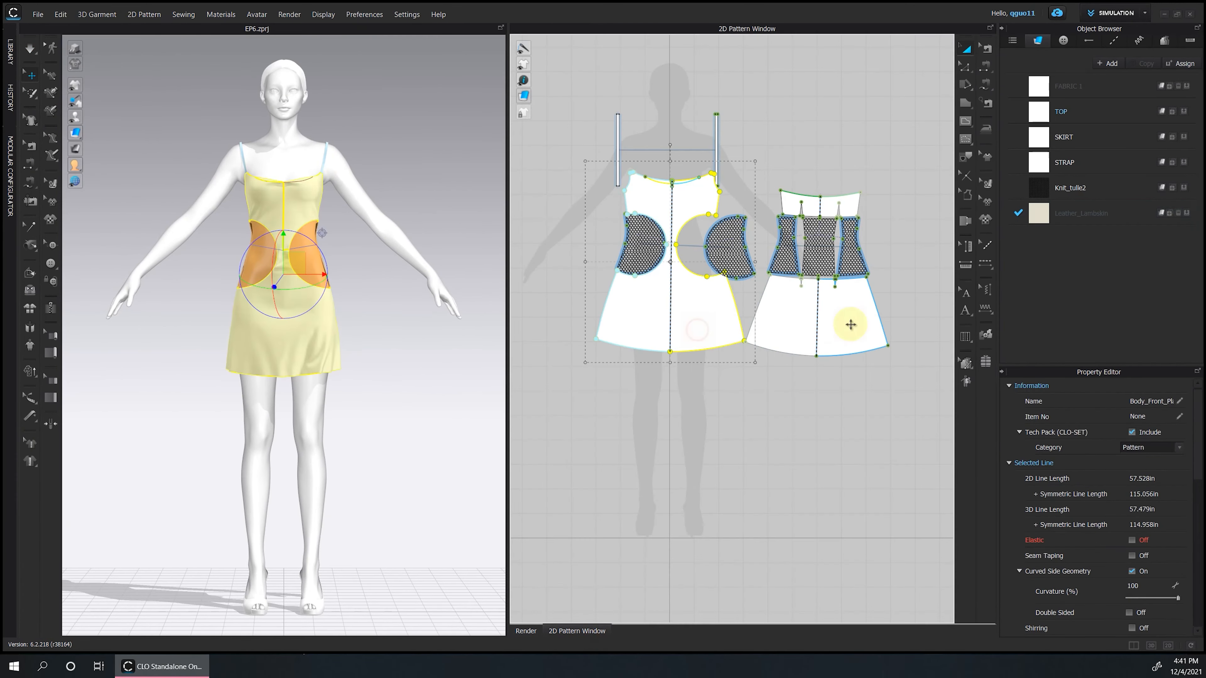
{"action": "left_click", "coordinate": [1179, 213]}
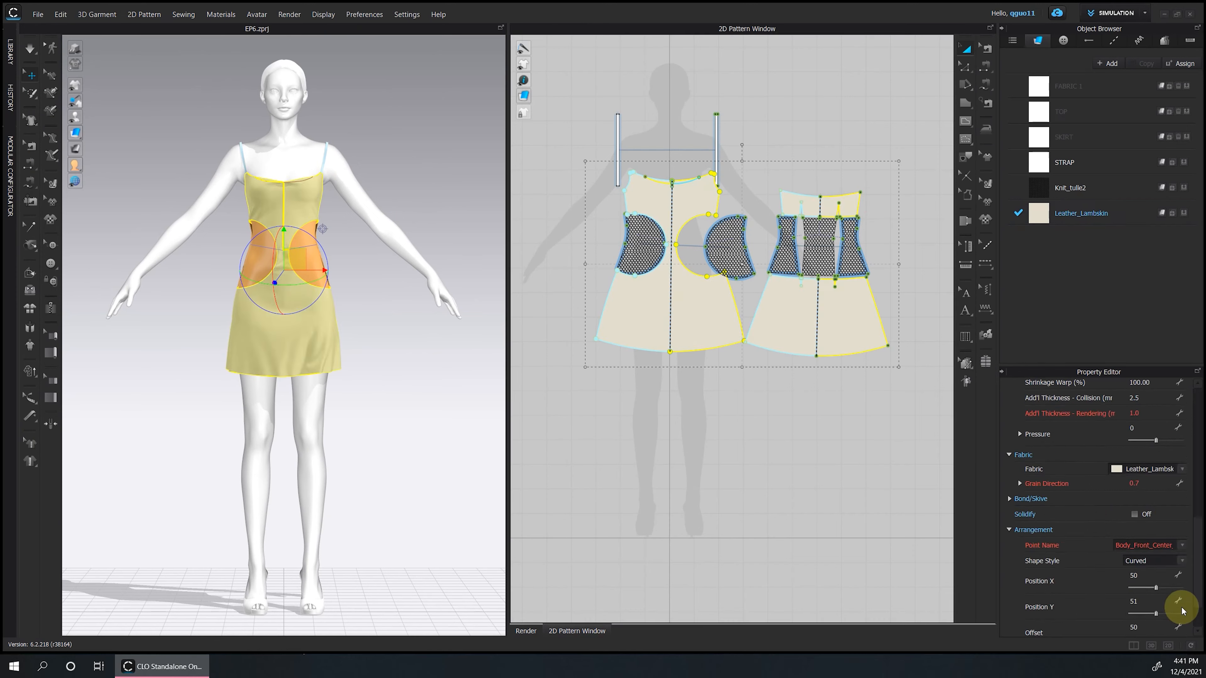
{"action": "scroll", "coordinate": [1179, 609], "scroll_direction": "down", "scroll_amount": 3}
{"action": "left_click", "coordinate": [1173, 563]}
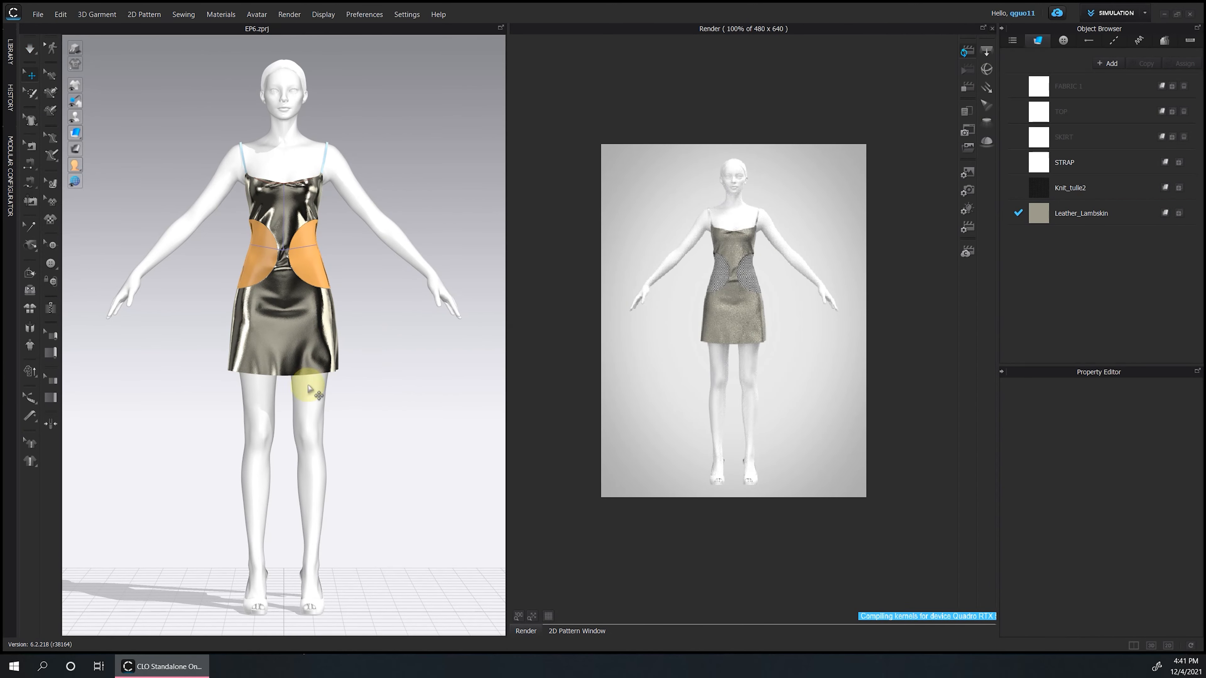
Rework the curved internal fold line below the front neckline so it runs out to the strap corners, and simulate the dress.
{"action": "scroll", "coordinate": [456, 437], "scroll_direction": "up", "scroll_amount": 5}
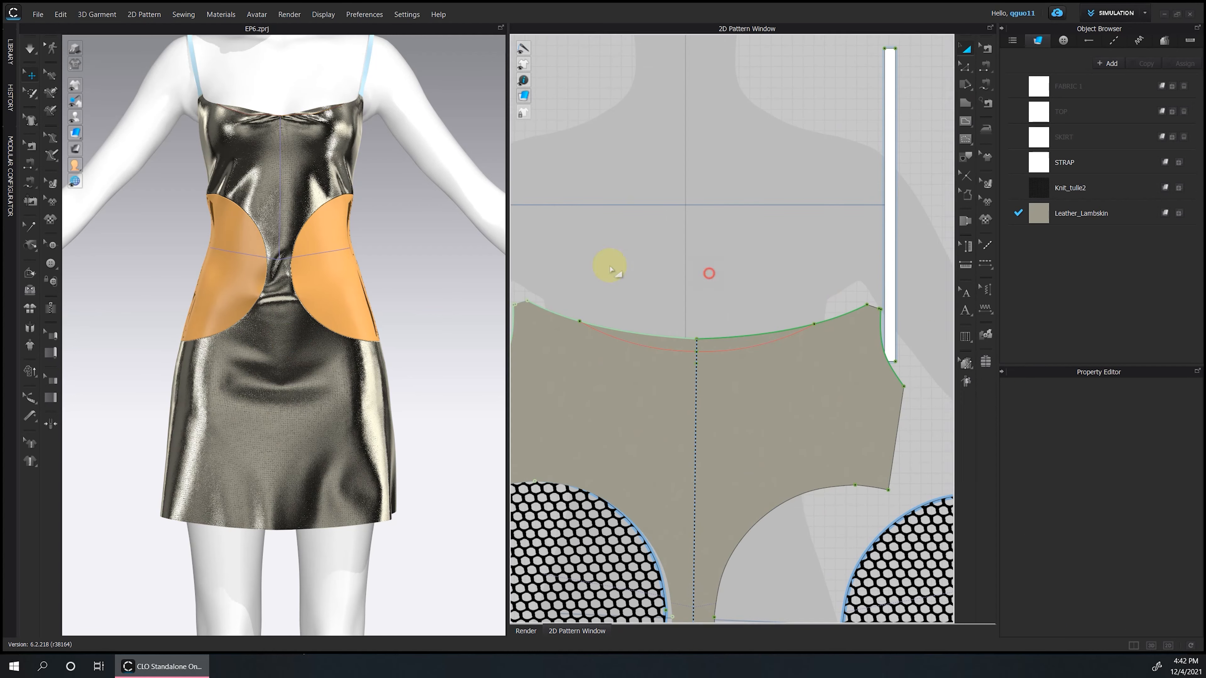
{"action": "left_click", "coordinate": [30, 49]}
{"action": "left_click", "coordinate": [758, 340]}
{"action": "left_click", "coordinate": [965, 85]}
{"action": "middle_click_drag", "start_coordinate": [581, 328], "coordinate": [592, 329]}
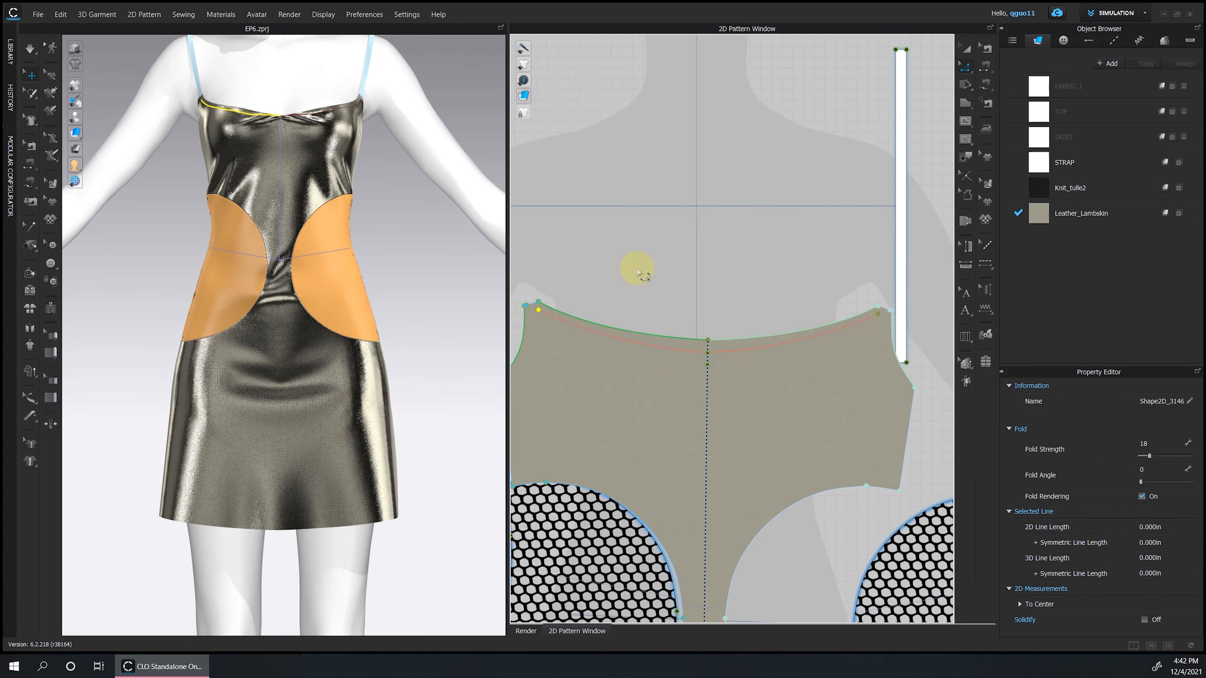
{"action": "key", "text": "ctrl+z"}
{"action": "left_click", "coordinate": [698, 357]}
{"action": "left_click", "coordinate": [962, 70]}
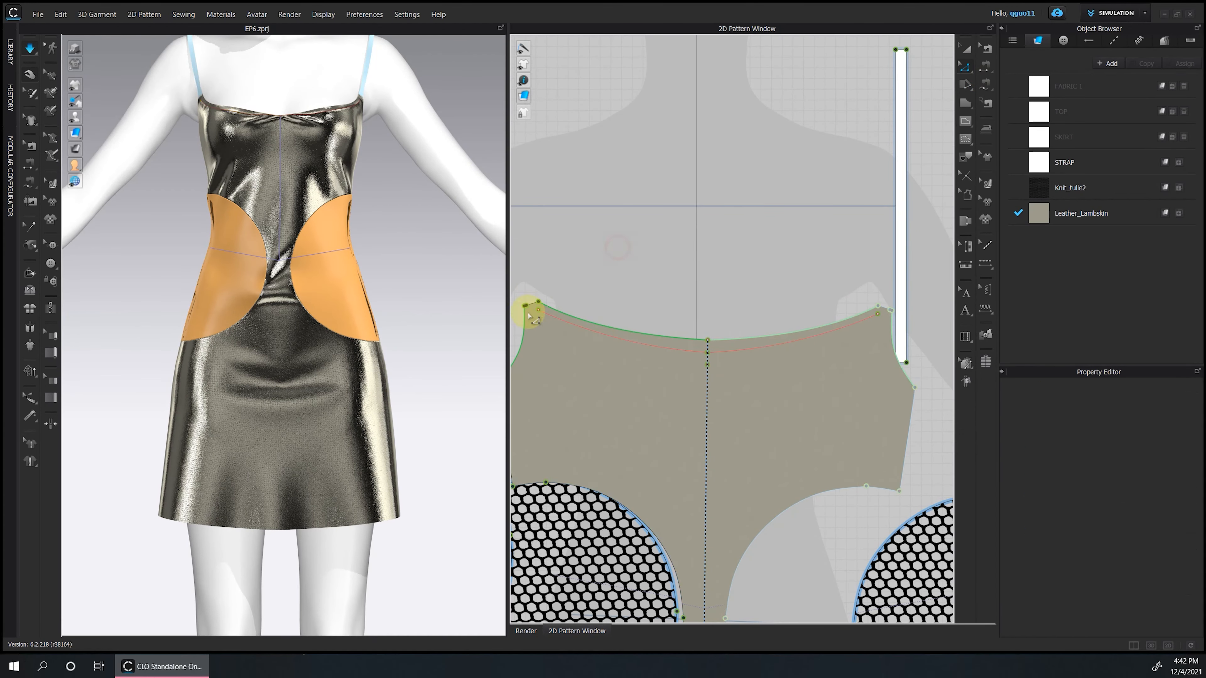
{"action": "left_click", "coordinate": [492, 289]}
{"action": "left_click_drag", "start_coordinate": [611, 331], "coordinate": [634, 346]}
Select the curved internal line under the front neckline and render the close front view of the dress.
{"action": "left_click", "coordinate": [966, 65]}
{"action": "left_click", "coordinate": [555, 320]}
{"action": "left_click", "coordinate": [1013, 96]}
{"action": "left_click", "coordinate": [289, 14]}
{"action": "left_click", "coordinate": [305, 34]}
{"action": "left_click", "coordinate": [967, 52]}
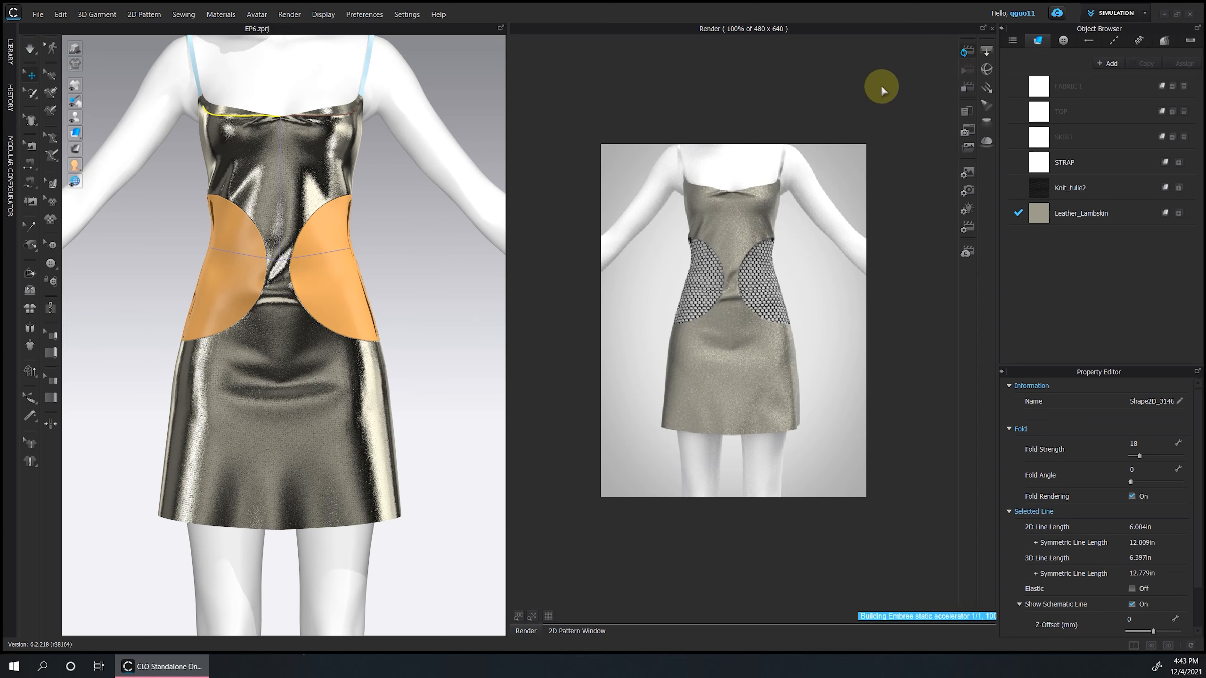
Shrink the narrow front waist between the cutouts with the Steam Brush at -3% shrinkage, 150 mm size and 70% hardness while simulating.
{"action": "left_click", "coordinate": [767, 412]}
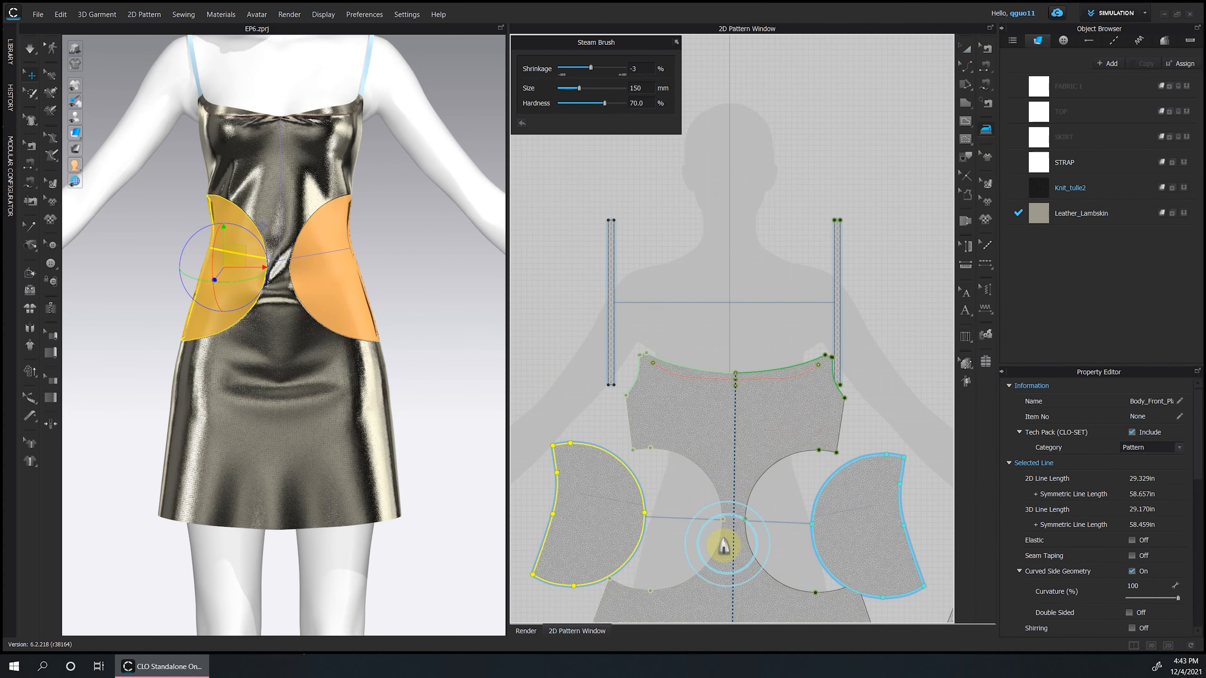
{"action": "mouse_move", "coordinate": [722, 547]}
{"action": "left_mouse_down"}
{"action": "mouse_move", "coordinate": [722, 517]}
{"action": "mouse_move", "coordinate": [740, 527]}
{"action": "left_mouse_up"}
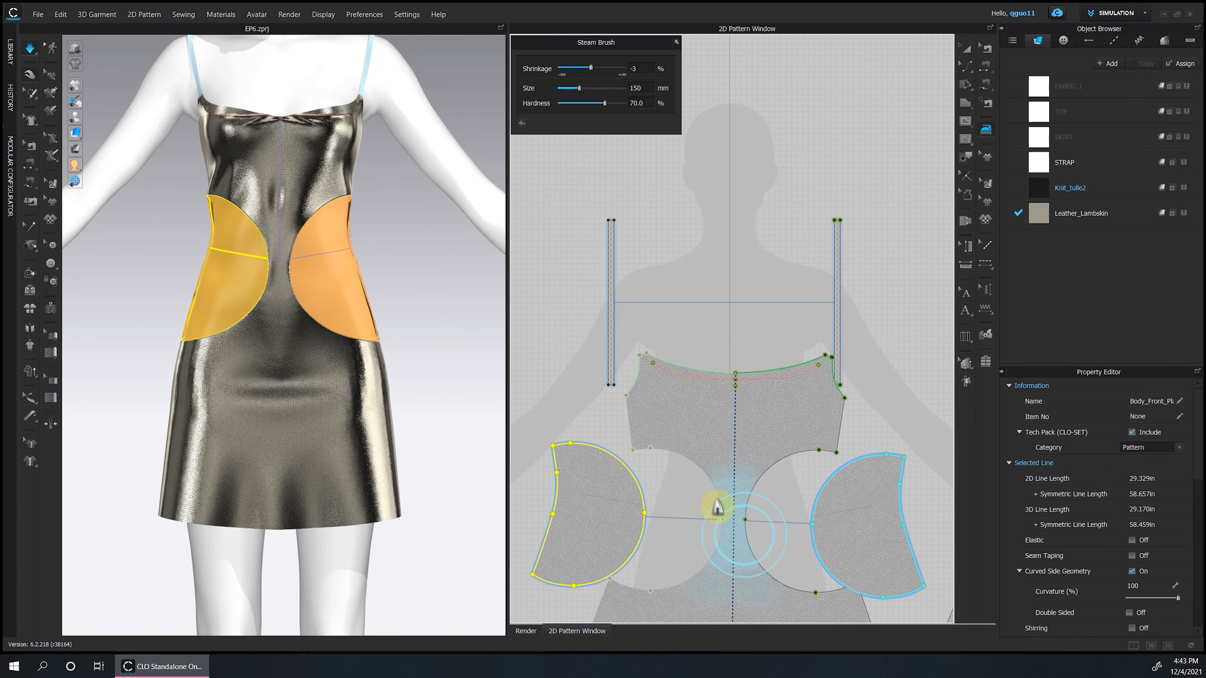
{"action": "key", "text": "space"}
Set the Knit_tulle2 colour to 02 TSX Grout and render the full dress from the front.
{"action": "scroll", "coordinate": [436, 372], "scroll_direction": "down", "scroll_amount": 5}
{"action": "mouse_move", "coordinate": [436, 371]}
{"action": "right_mouse_down"}
{"action": "mouse_move", "coordinate": [520, 383]}
{"action": "mouse_move", "coordinate": [426, 377]}
{"action": "right_mouse_up"}
{"action": "key", "text": "2"}
{"action": "left_click", "coordinate": [35, 72]}
{"action": "left_click", "coordinate": [971, 47]}
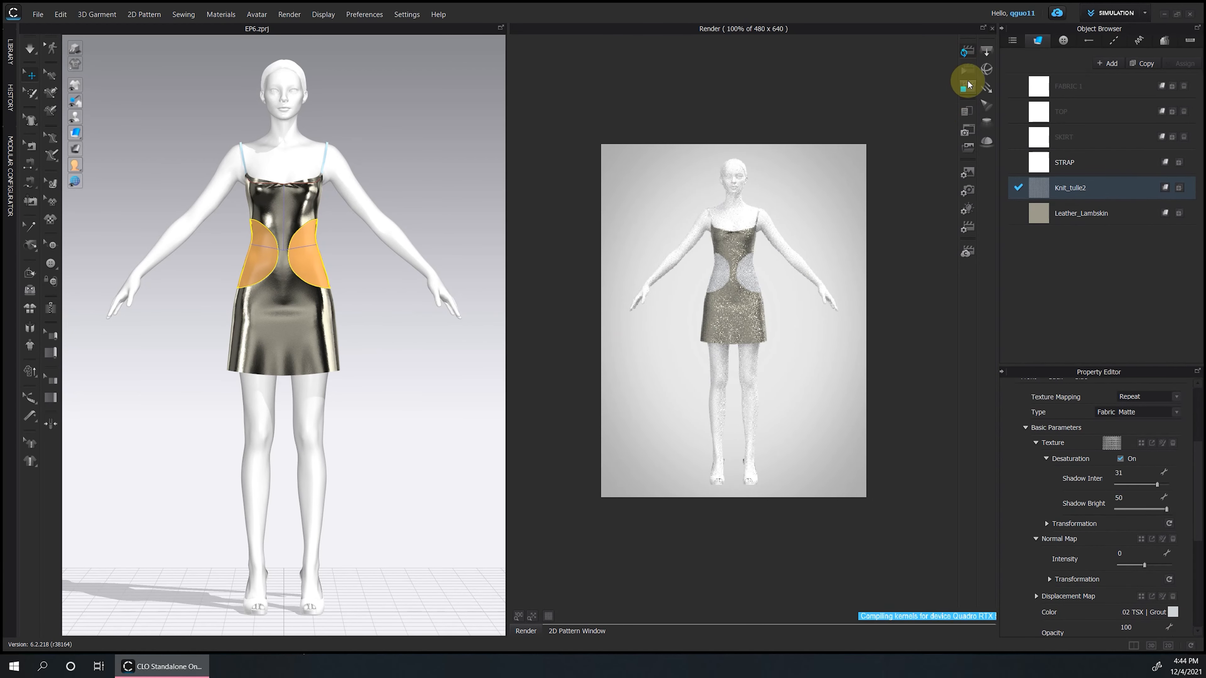
{"action": "left_click", "coordinate": [964, 86]}
Set the render image size to Letter in portrait orientation.
{"action": "left_click", "coordinate": [968, 173]}
{"action": "left_click", "coordinate": [1181, 451]}
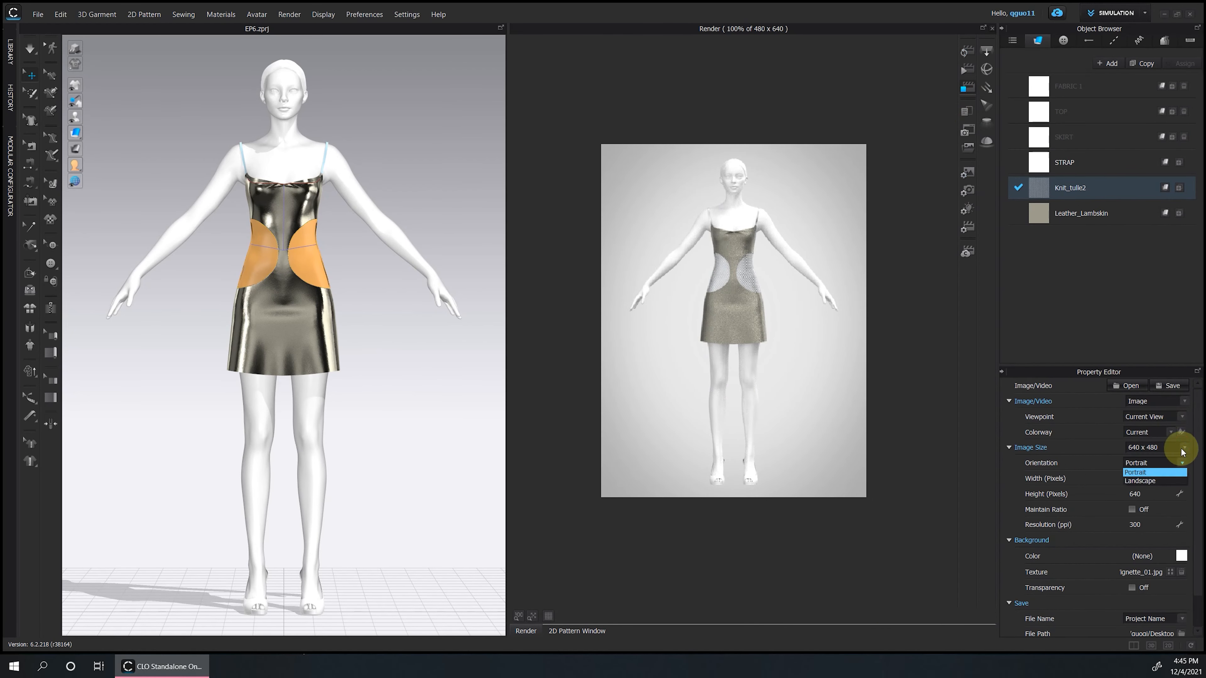
{"action": "left_click", "coordinate": [1149, 523]}
{"action": "right_click_drag", "start_coordinate": [412, 301], "coordinate": [366, 318]}
{"action": "scroll", "coordinate": [380, 285], "scroll_direction": "up", "scroll_amount": 6}
{"action": "scroll", "coordinate": [417, 241], "scroll_direction": "down", "scroll_amount": 2}
Draw a thin horizontal rectangular strap about 0.33 in wide across the gap between the front and back waist pieces.
{"action": "left_click", "coordinate": [576, 631]}
{"action": "scroll", "coordinate": [725, 323], "scroll_direction": "up", "scroll_amount": 3}
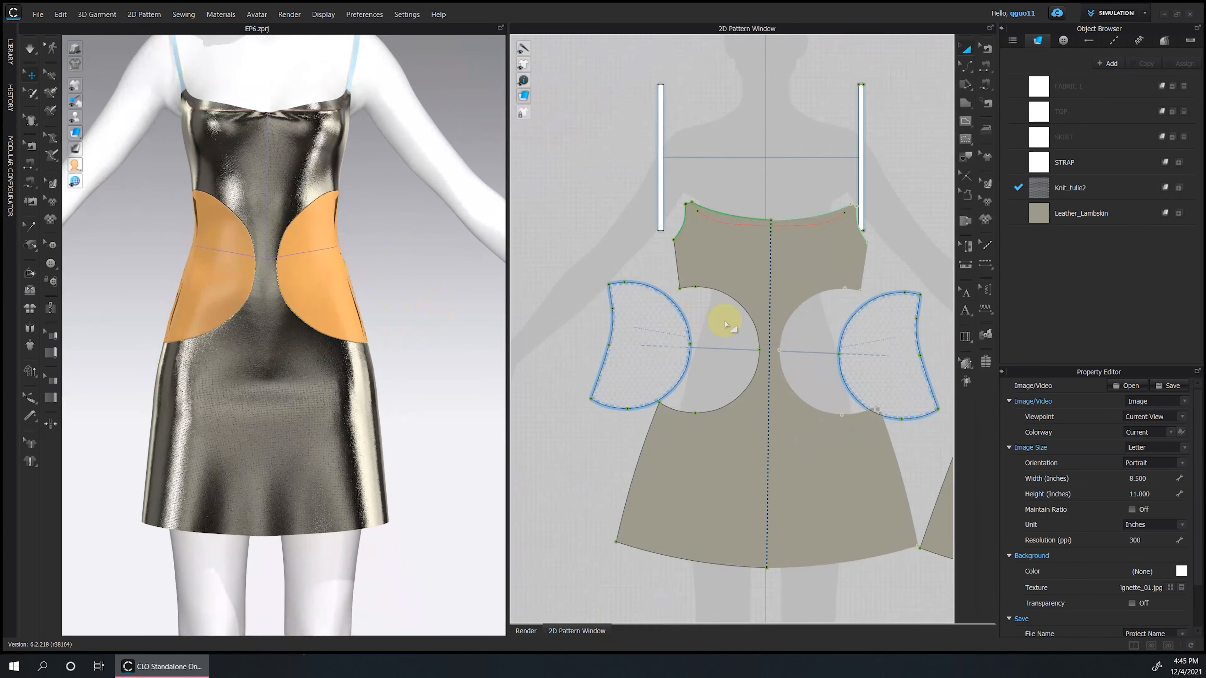
{"action": "scroll", "coordinate": [668, 263], "scroll_direction": "down", "scroll_amount": 6}
{"action": "scroll", "coordinate": [783, 299], "scroll_direction": "up", "scroll_amount": 5}
{"action": "key", "text": "a"}
{"action": "left_click", "coordinate": [691, 296]}
{"action": "left_click_drag", "start_coordinate": [670, 204], "coordinate": [704, 210]}
{"action": "left_click_drag", "start_coordinate": [675, 300], "coordinate": [702, 300]}
{"action": "left_click_drag", "start_coordinate": [965, 103], "coordinate": [1003, 119]}
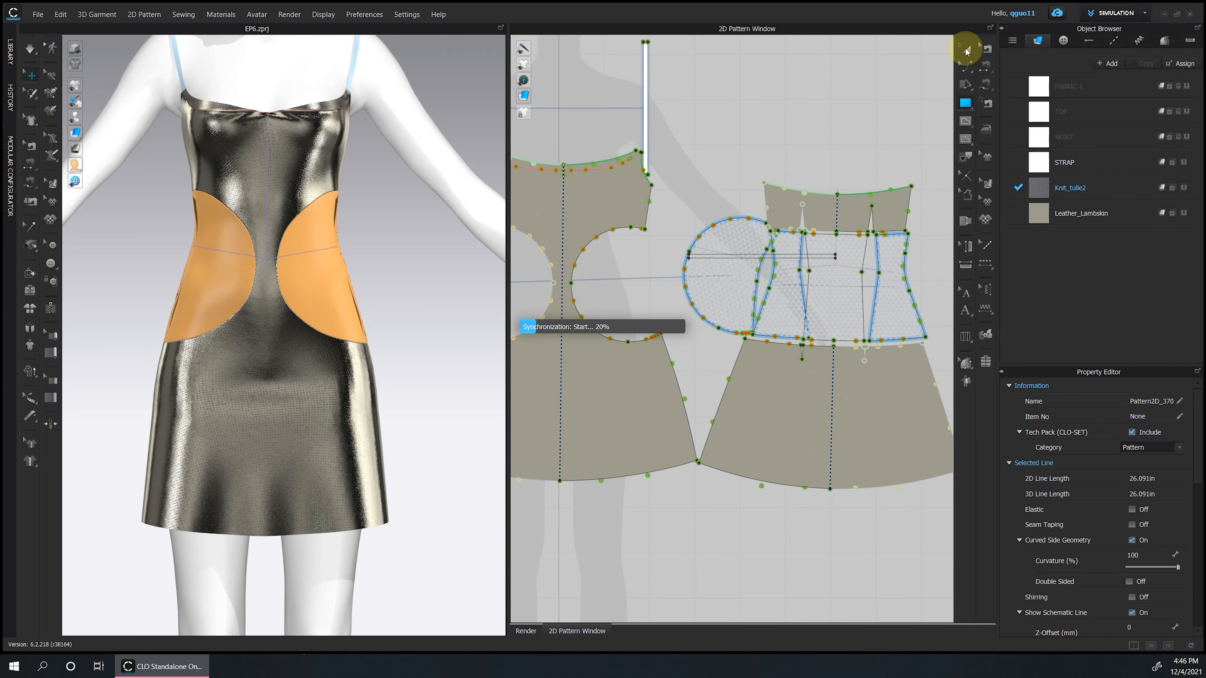
Show the arrangement points and place the new strap at the front left waist of the avatar.
{"action": "left_click", "coordinate": [967, 48]}
{"action": "scroll", "coordinate": [381, 268], "scroll_direction": "down", "scroll_amount": 3}
{"action": "scroll", "coordinate": [760, 285], "scroll_direction": "down", "scroll_amount": 2}
{"action": "middle_click_drag", "start_coordinate": [760, 285], "coordinate": [891, 285]}
{"action": "left_click_drag", "start_coordinate": [31, 120], "coordinate": [37, 137]}
{"action": "key", "text": "shift+f"}
{"action": "right_click_drag", "start_coordinate": [360, 285], "coordinate": [285, 289]}
{"action": "left_click", "coordinate": [302, 290]}
{"action": "key", "text": "2"}
{"action": "left_click", "coordinate": [34, 78]}
{"action": "middle_click_drag", "start_coordinate": [876, 260], "coordinate": [839, 234]}
{"action": "scroll", "coordinate": [739, 239], "scroll_direction": "down", "scroll_amount": 5}
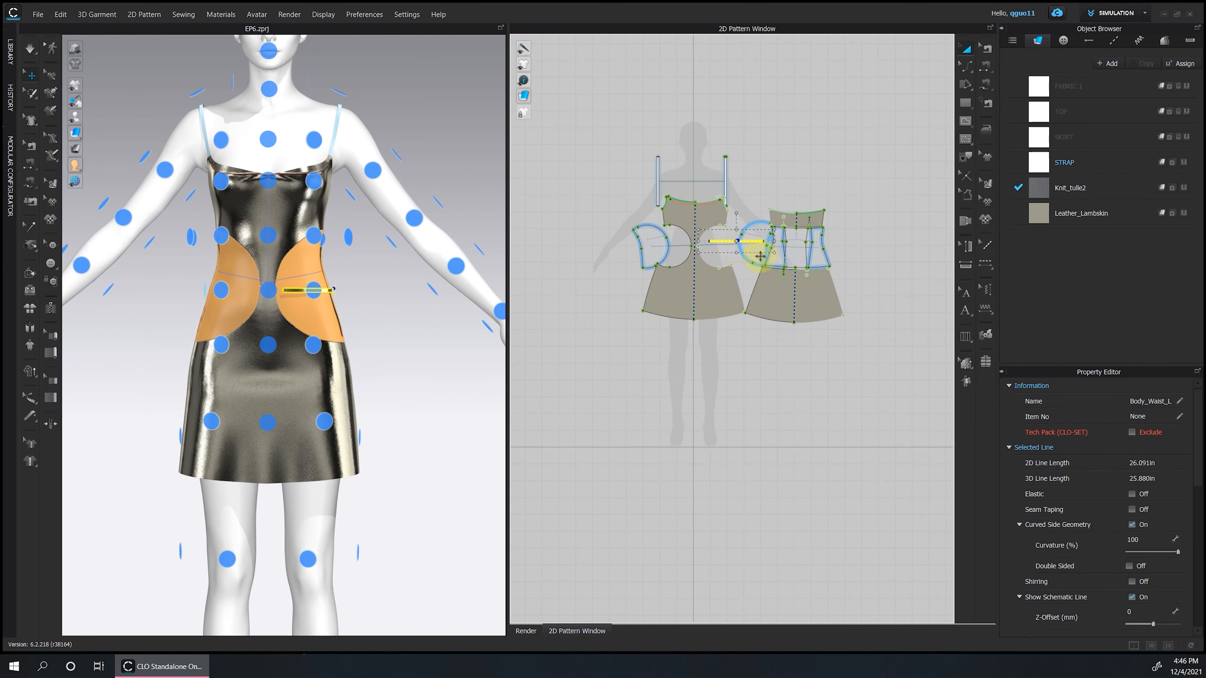
Move the strap above the dress pieces and place a symmetric mirrored copy of it on the other side.
{"action": "left_click_drag", "start_coordinate": [748, 236], "coordinate": [731, 132]}
{"action": "right_click", "coordinate": [726, 130]}
{"action": "left_click", "coordinate": [764, 190]}
{"action": "left_click", "coordinate": [654, 134]}
{"action": "key", "text": "2"}
Hide the arrangement points and reposition the waist straps in front of the avatar.
{"action": "mouse_move", "coordinate": [81, 115]}
{"action": "left_click", "coordinate": [126, 118]}
{"action": "left_click", "coordinate": [199, 258]}
{"action": "left_click_drag", "start_coordinate": [227, 259], "coordinate": [320, 219]}
Copy the pair of horizontal waist straps and paste the duplicates directly below the originals.
{"action": "left_click_drag", "start_coordinate": [576, 102], "coordinate": [807, 153]}
{"action": "scroll", "coordinate": [695, 144], "scroll_direction": "up", "scroll_amount": 5}
{"action": "key", "text": "ctrl+c"}
{"action": "key", "text": "ctrl+v"}
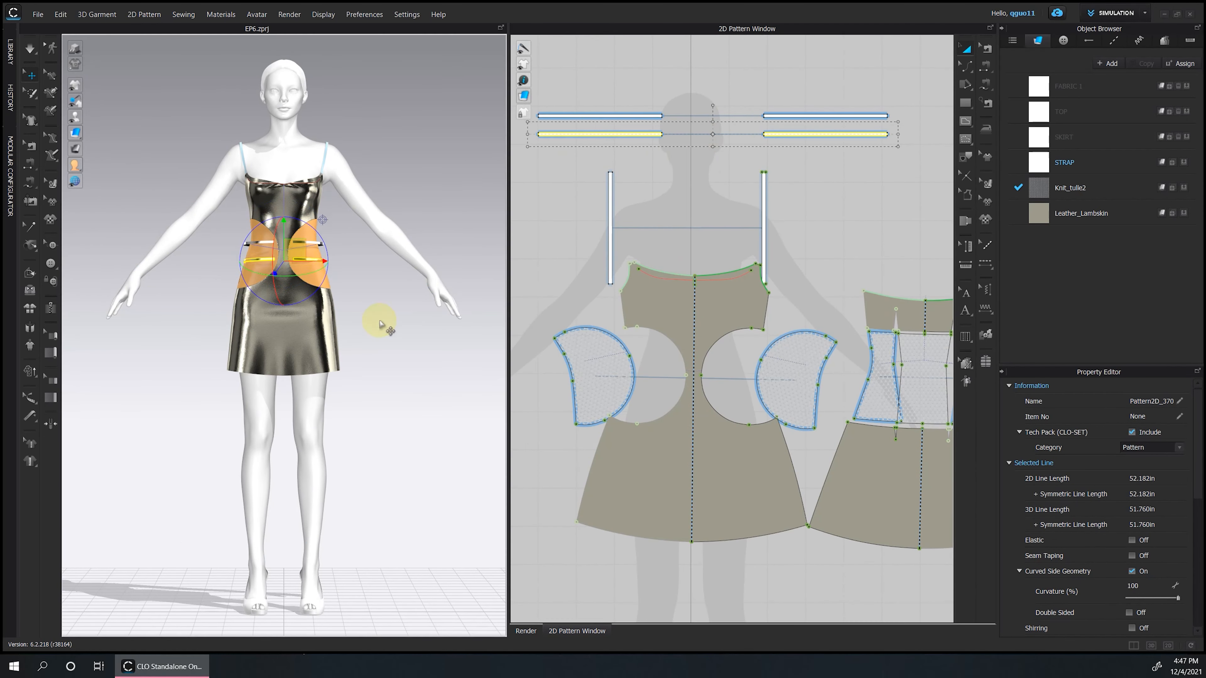
Sew the outer ends of the upper and lower waist straps with segment sewing.
{"action": "left_click", "coordinate": [986, 67]}
{"action": "left_click", "coordinate": [889, 133]}
{"action": "left_click", "coordinate": [890, 116]}
{"action": "scroll", "coordinate": [766, 115], "scroll_direction": "up", "scroll_amount": 5}
Free-sew the inner ends of the waist straps to the curved edge of the front waist cutout.
{"action": "left_click", "coordinate": [988, 82]}
{"action": "left_click", "coordinate": [760, 111]}
{"action": "left_click", "coordinate": [760, 121]}
{"action": "scroll", "coordinate": [761, 121], "scroll_direction": "down", "scroll_amount": 5}
{"action": "scroll", "coordinate": [707, 352], "scroll_direction": "up", "scroll_amount": 5}
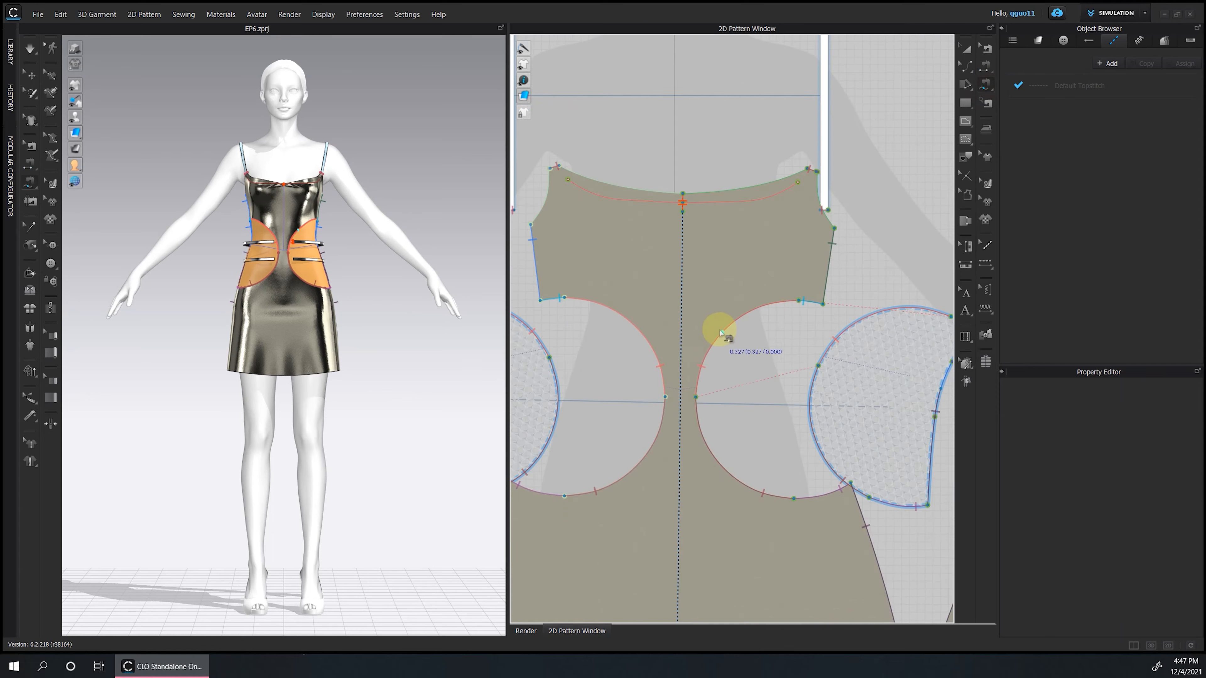
{"action": "scroll", "coordinate": [760, 241], "scroll_direction": "down", "scroll_amount": 5}
{"action": "left_click", "coordinate": [796, 50]}
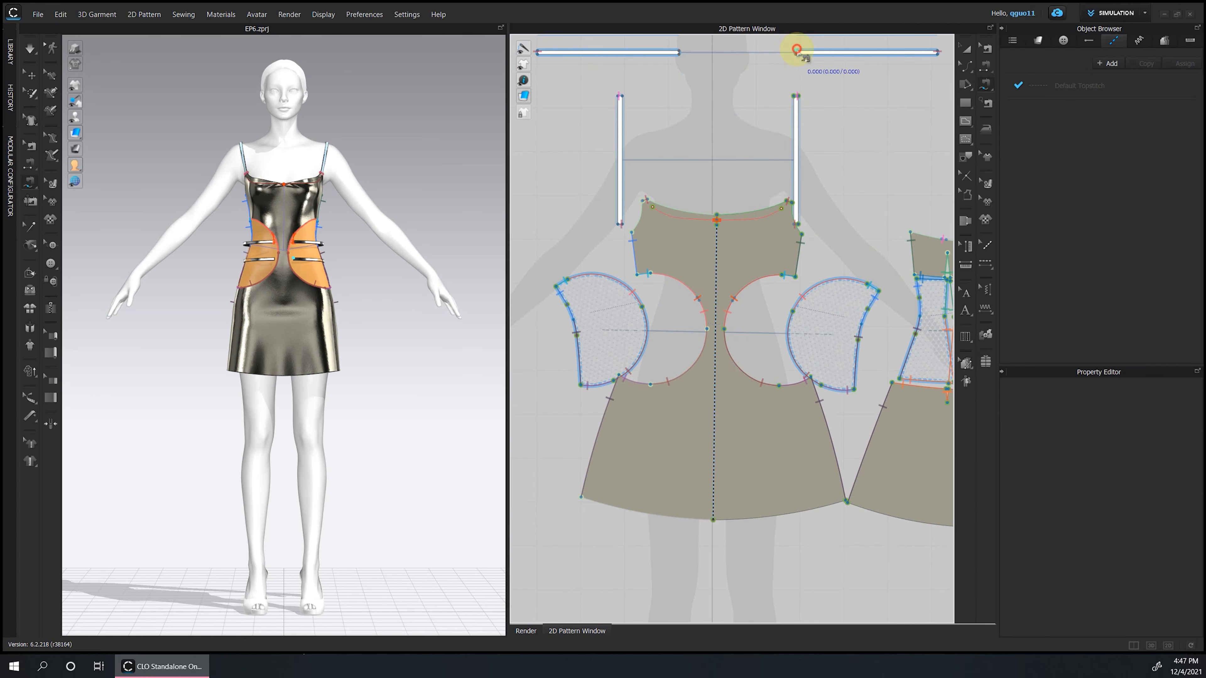
{"action": "left_click", "coordinate": [724, 338]}
Select the existing seam along the inner curve of the front waist cutout for editing.
{"action": "scroll", "coordinate": [724, 338], "scroll_direction": "up", "scroll_amount": 3}
{"action": "left_click", "coordinate": [967, 63]}
{"action": "left_click", "coordinate": [985, 49]}
{"action": "scroll", "coordinate": [728, 235], "scroll_direction": "up", "scroll_amount": 5}
{"action": "left_click", "coordinate": [738, 237]}
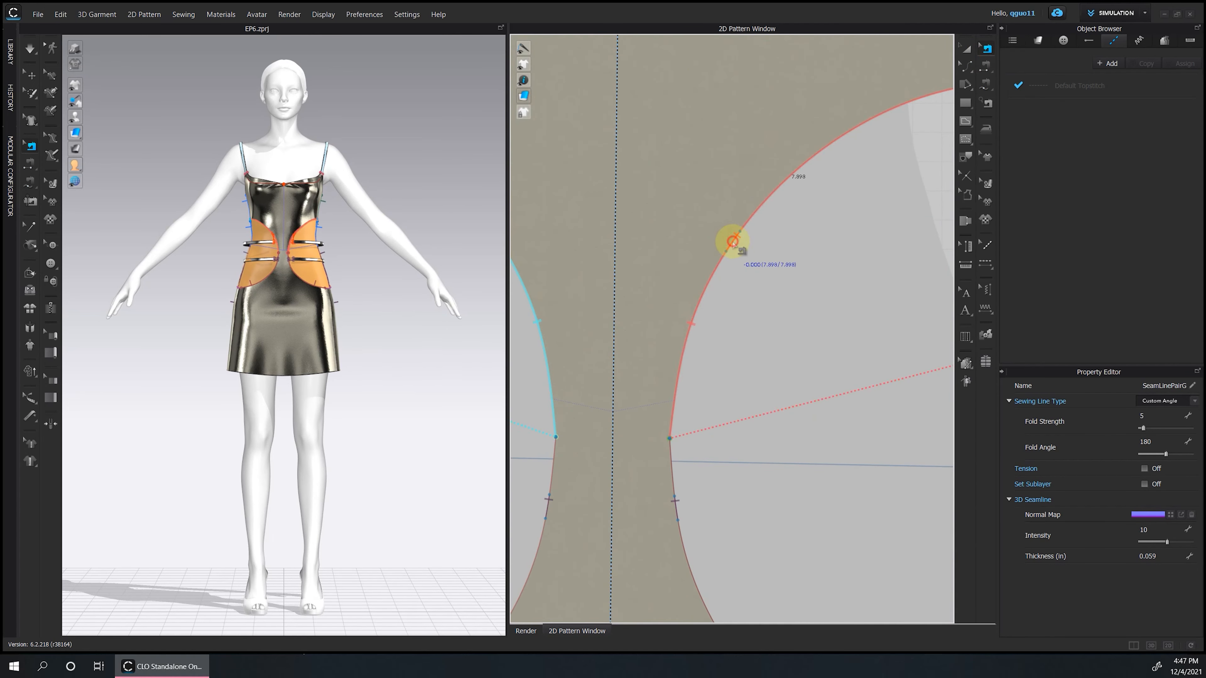
Simulate the dress to wrap the sewn straps around the waist, and check them from an angle.
{"action": "left_click", "coordinate": [966, 46]}
{"action": "scroll", "coordinate": [780, 248], "scroll_direction": "down", "scroll_amount": 10}
{"action": "middle_click_drag", "start_coordinate": [721, 245], "coordinate": [556, 247]}
{"action": "key", "text": "space"}
{"action": "right_click_drag", "start_coordinate": [326, 267], "coordinate": [361, 234]}
{"action": "scroll", "coordinate": [332, 237], "scroll_direction": "up", "scroll_amount": 5}
{"action": "key", "text": "space"}
Shorten the upper waist strap by moving its outer end inward, and inspect the straps on the avatar.
{"action": "left_click", "coordinate": [968, 67]}
{"action": "scroll", "coordinate": [757, 76], "scroll_direction": "up", "scroll_amount": 8}
{"action": "middle_click_drag", "start_coordinate": [759, 76], "coordinate": [767, 194]}
{"action": "left_click_drag", "start_coordinate": [886, 166], "coordinate": [781, 168]}
{"action": "scroll", "coordinate": [771, 186], "scroll_direction": "up", "scroll_amount": 5}
{"action": "right_click_drag", "start_coordinate": [371, 136], "coordinate": [434, 162]}
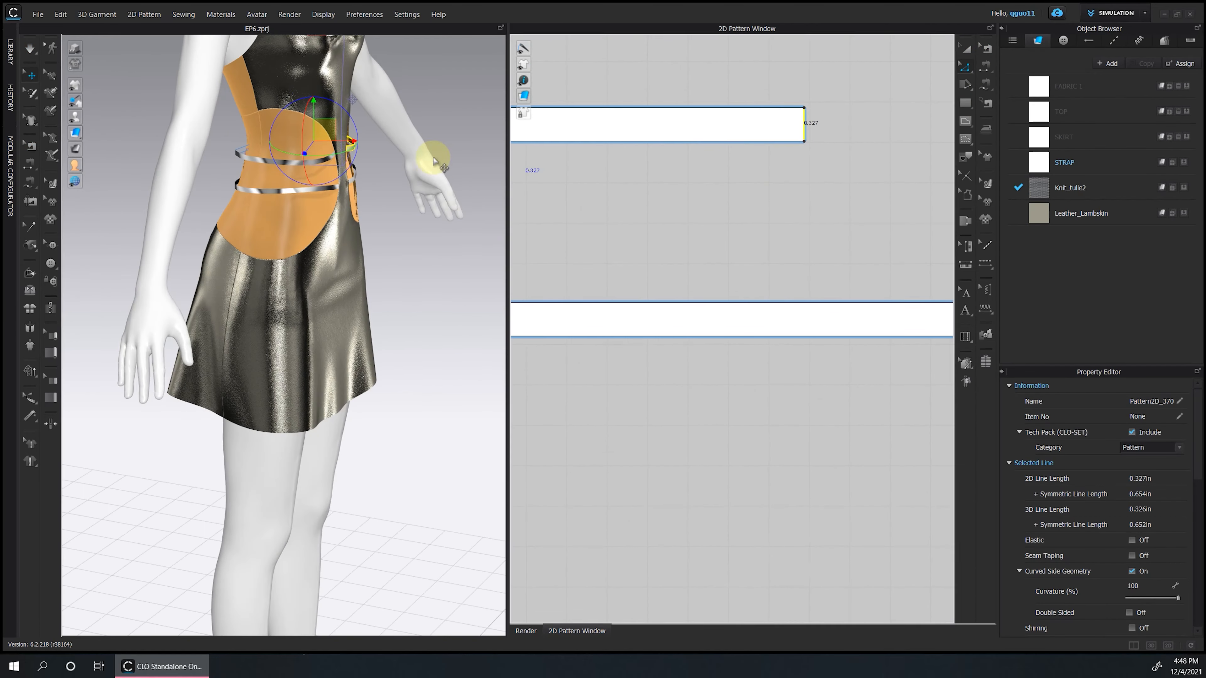
{"action": "right_click_drag", "start_coordinate": [349, 195], "coordinate": [228, 151]}
{"action": "key", "text": "2"}
Slant the inner ends of the upper and lower waist straps to follow the cutout curve, and check the fit in 3D.
{"action": "left_click", "coordinate": [665, 223]}
{"action": "scroll", "coordinate": [664, 223], "scroll_direction": "down", "scroll_amount": 7}
{"action": "middle_click_drag", "start_coordinate": [665, 224], "coordinate": [953, 215]}
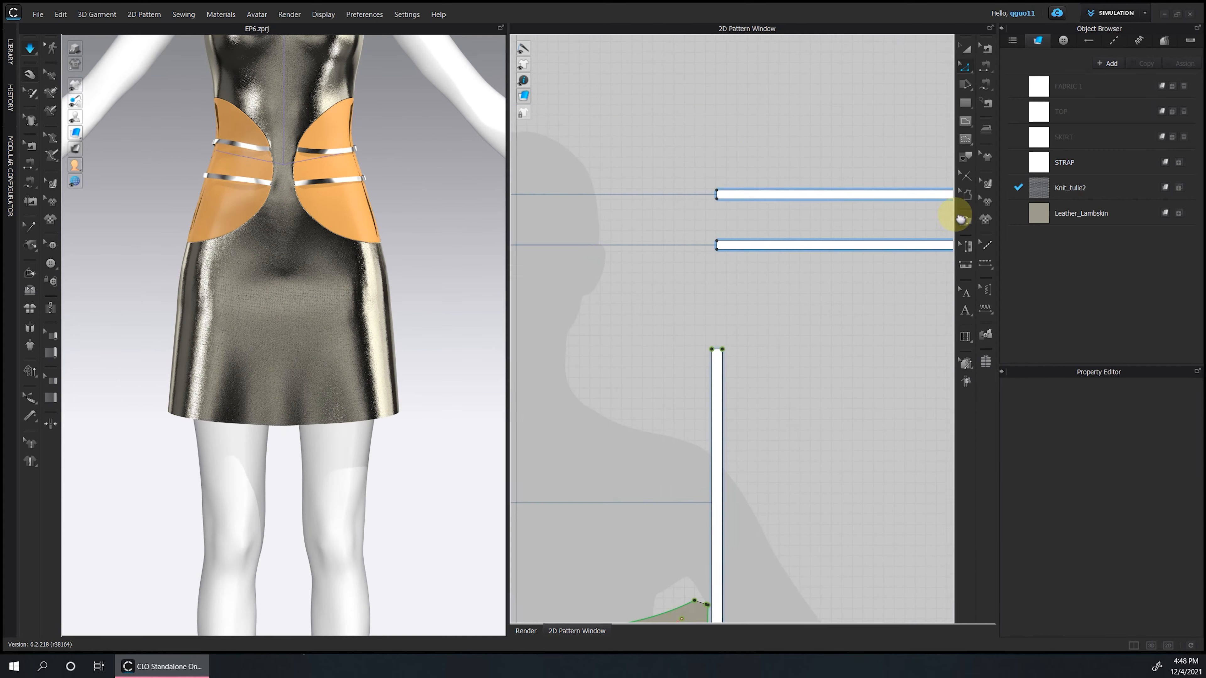
{"action": "scroll", "coordinate": [688, 200], "scroll_direction": "up", "scroll_amount": 5}
{"action": "left_click_drag", "start_coordinate": [686, 257], "coordinate": [697, 285]}
{"action": "left_click", "coordinate": [450, 296]}
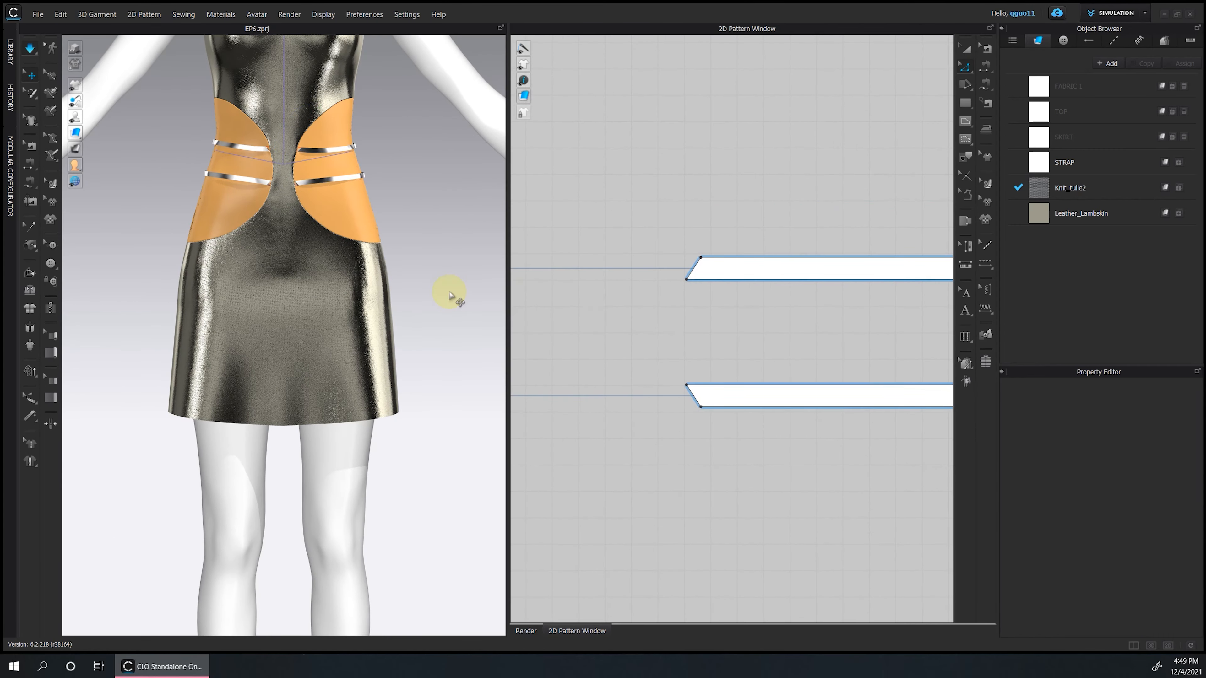
{"action": "right_click_drag", "start_coordinate": [378, 221], "coordinate": [439, 245]}
{"action": "left_click", "coordinate": [242, 206]}
{"action": "right_click_drag", "start_coordinate": [242, 207], "coordinate": [157, 204]}
Shorten the lower waist strap by moving its outer end inward, and check the straps from the back.
{"action": "left_click", "coordinate": [355, 180]}
{"action": "middle_click_drag", "start_coordinate": [925, 315], "coordinate": [712, 316]}
{"action": "scroll", "coordinate": [740, 316], "scroll_direction": "down", "scroll_amount": 7}
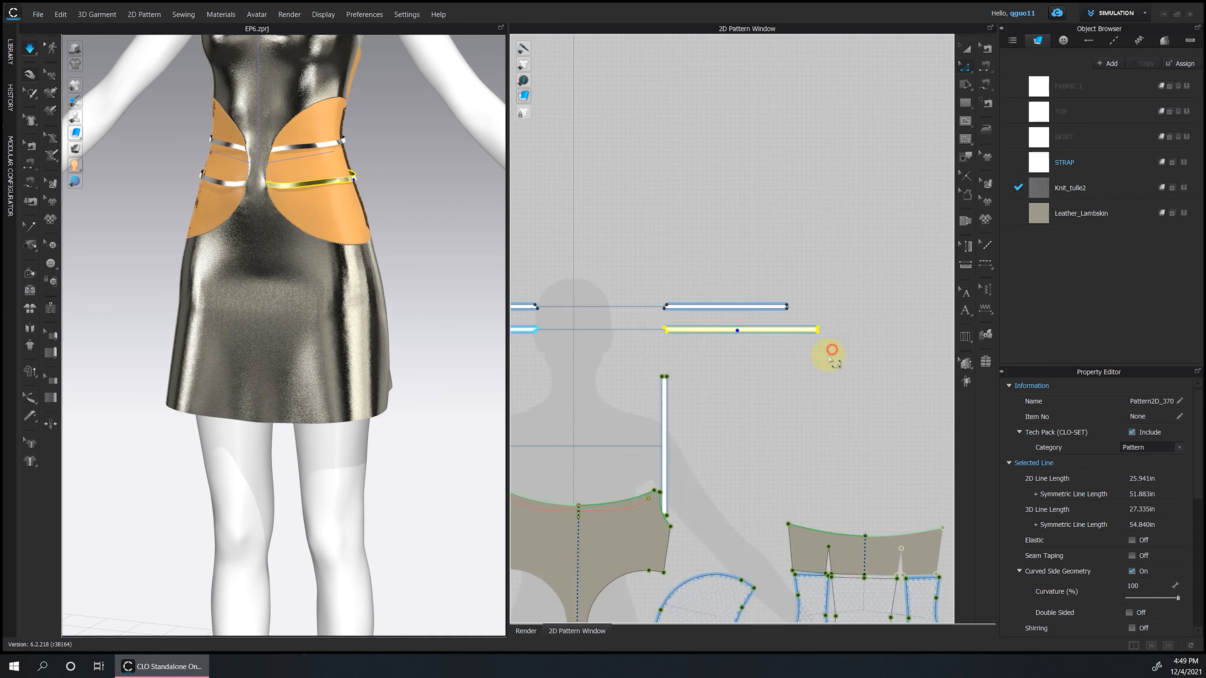
{"action": "scroll", "coordinate": [831, 350], "scroll_direction": "up", "scroll_amount": 7}
{"action": "left_click_drag", "start_coordinate": [760, 196], "coordinate": [712, 196]}
{"action": "right_click_drag", "start_coordinate": [440, 310], "coordinate": [672, 314]}
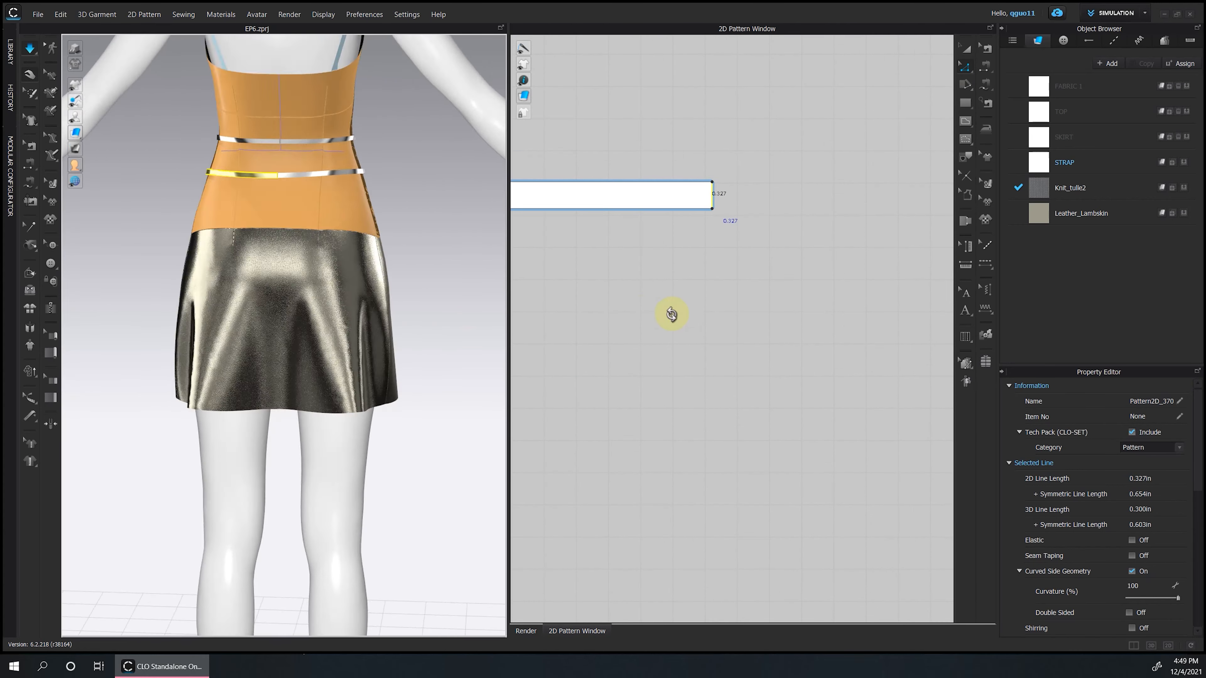
Simulate the dress and check the shortened waist straps from the front and back.
{"action": "key", "text": "2"}
{"action": "scroll", "coordinate": [740, 263], "scroll_direction": "down", "scroll_amount": 7}
{"action": "key", "text": "space"}
{"action": "left_click", "coordinate": [343, 178]}
{"action": "right_click_drag", "start_coordinate": [444, 209], "coordinate": [425, 210]}
{"action": "key", "text": "2"}
{"action": "scroll", "coordinate": [885, 206], "scroll_direction": "down", "scroll_amount": 7}
Duplicate the STRAP fabric and assign the copy to the upper and lower waist straps.
{"action": "left_click", "coordinate": [1064, 162]}
{"action": "left_click", "coordinate": [1141, 63]}
{"action": "left_click_drag", "start_coordinate": [632, 185], "coordinate": [869, 227]}
{"action": "left_click", "coordinate": [1183, 239]}
{"action": "left_click", "coordinate": [1092, 240]}
Simulate the dress and tug the waist straps into place while checking them from the back and side.
{"action": "scroll", "coordinate": [1081, 607], "scroll_direction": "down", "scroll_amount": 15}
{"action": "left_click", "coordinate": [470, 247]}
{"action": "key", "text": "space"}
{"action": "right_click_drag", "start_coordinate": [470, 247], "coordinate": [285, 252]}
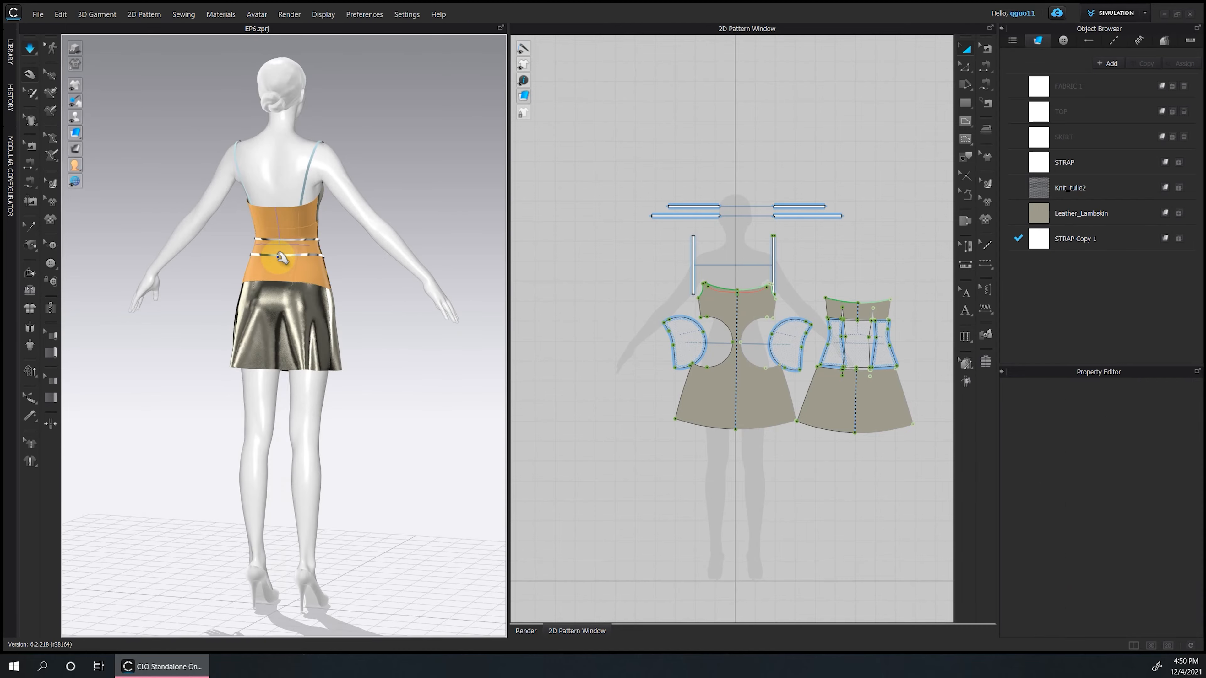
{"action": "scroll", "coordinate": [283, 260], "scroll_direction": "up", "scroll_amount": 5}
{"action": "left_click_drag", "start_coordinate": [284, 261], "coordinate": [249, 114]}
{"action": "right_click_drag", "start_coordinate": [408, 176], "coordinate": [441, 180]}
{"action": "left_click_drag", "start_coordinate": [354, 137], "coordinate": [332, 148]}
{"action": "right_click_drag", "start_coordinate": [427, 190], "coordinate": [304, 190]}
{"action": "key", "text": "space"}
{"action": "scroll", "coordinate": [1104, 548], "scroll_direction": "down", "scroll_amount": 6}
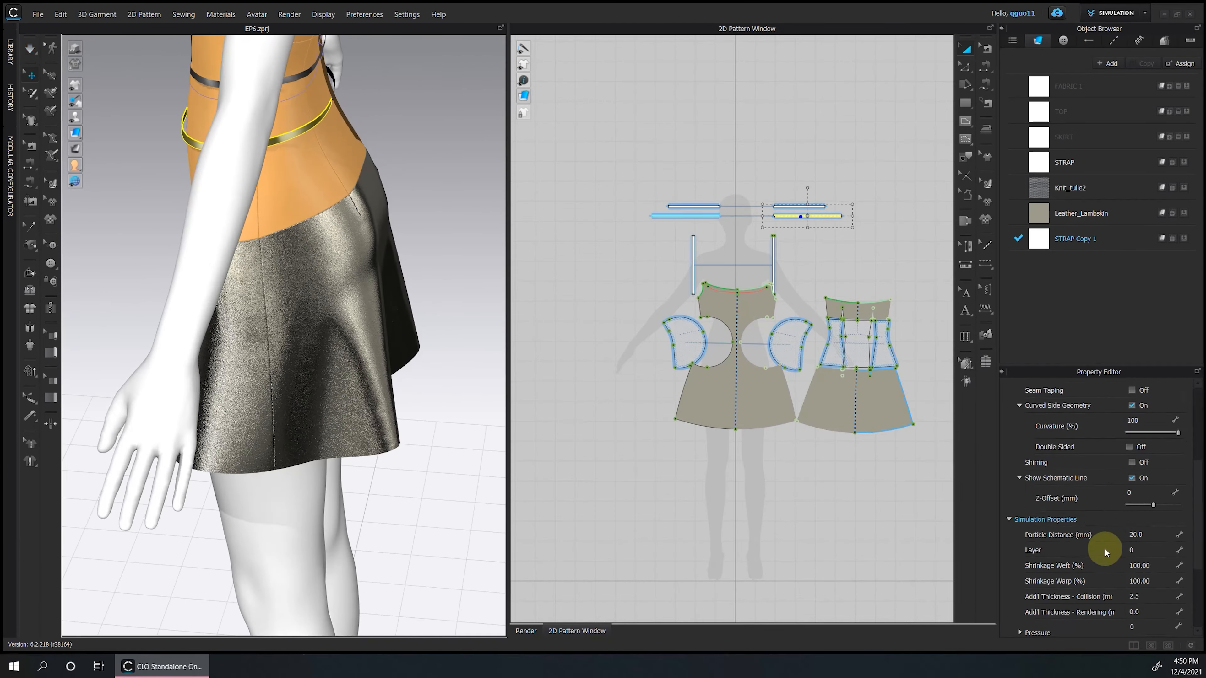
Adjust the properties of the STRAP Copy 1 fabric used on the waist straps.
{"action": "left_click", "coordinate": [1079, 238]}
{"action": "scroll", "coordinate": [1103, 576], "scroll_direction": "down", "scroll_amount": 12}
{"action": "scroll", "coordinate": [1103, 576], "scroll_direction": "up", "scroll_amount": 5}
{"action": "left_click", "coordinate": [1105, 569]}
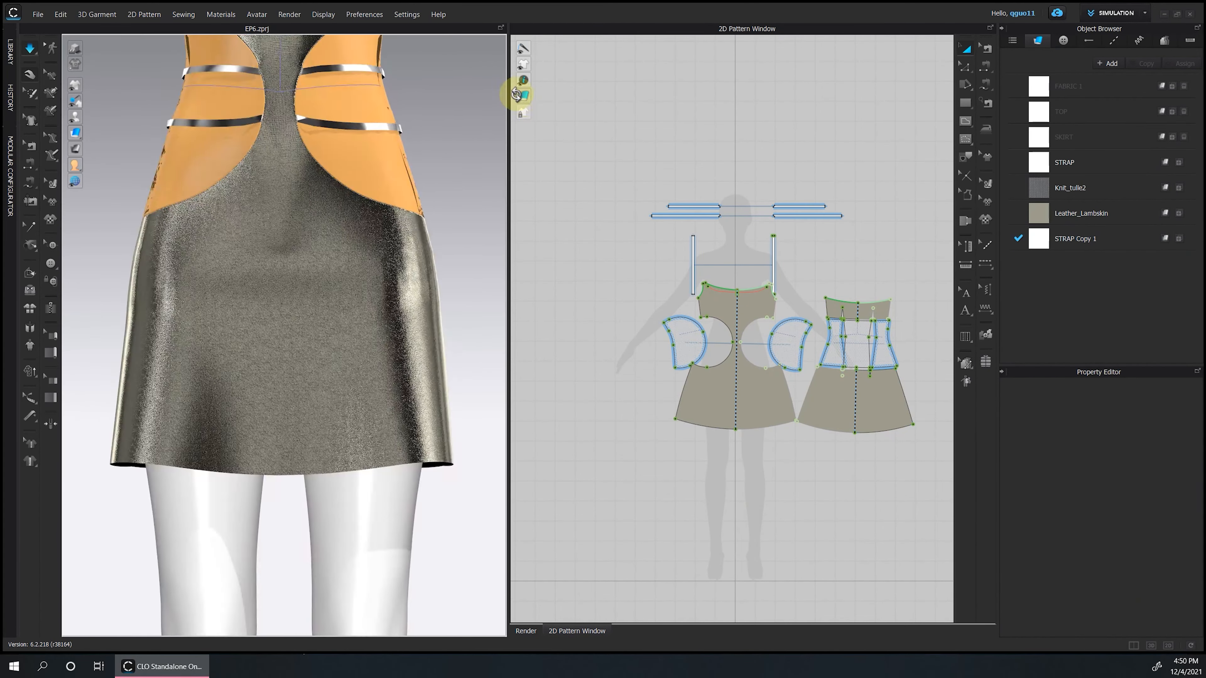
{"action": "left_click", "coordinate": [1149, 406]}
{"action": "left_click", "coordinate": [398, 265]}
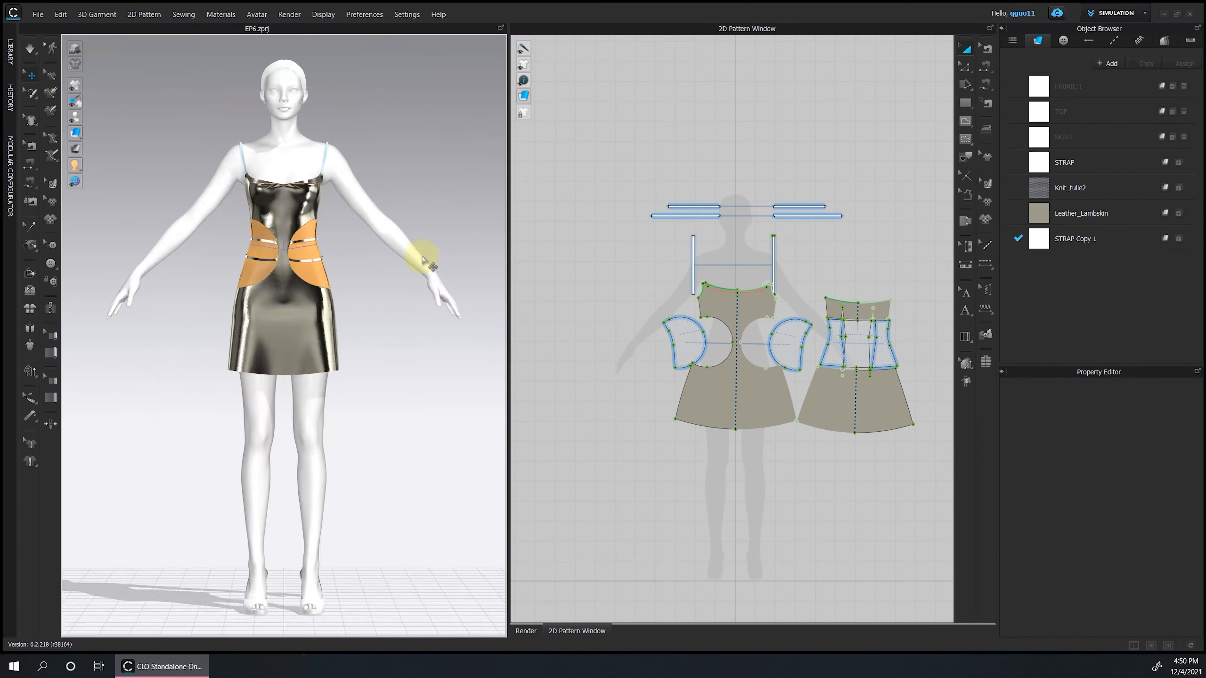
Render a preview of the dress, and check the leather pieces' simulation and fabric properties.
{"action": "key", "text": "F6"}
{"action": "left_click", "coordinate": [968, 48]}
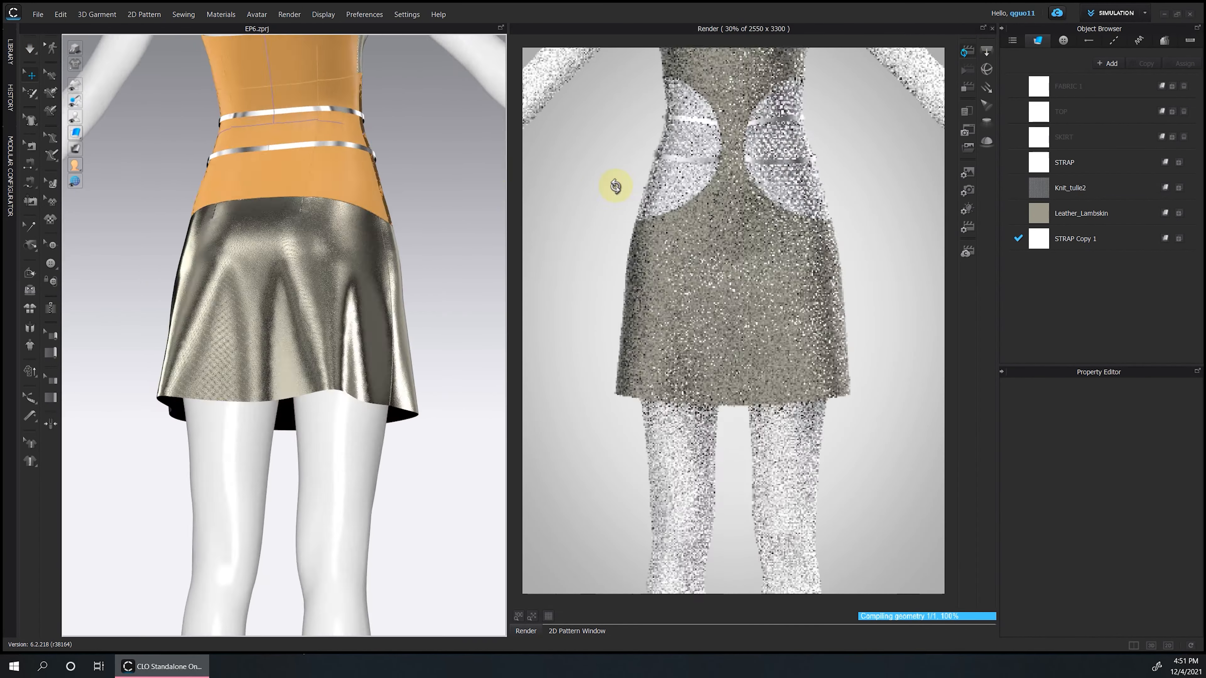
{"action": "right_click_drag", "start_coordinate": [614, 187], "coordinate": [504, 273]}
{"action": "left_click", "coordinate": [731, 415]}
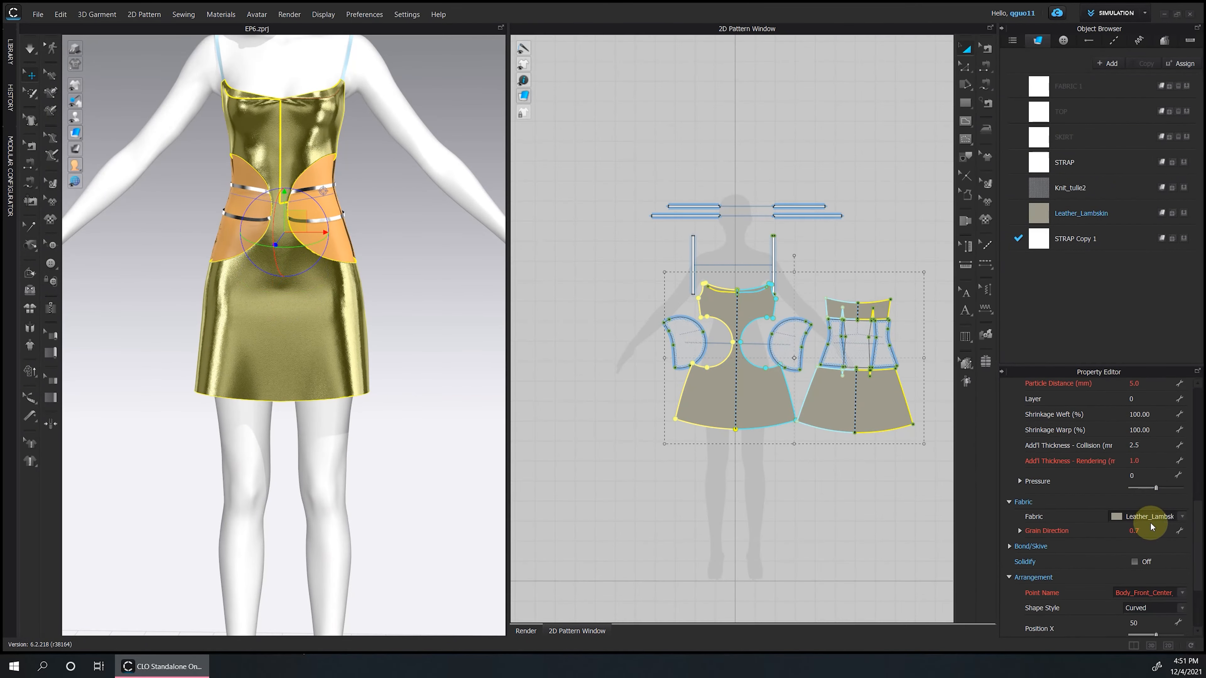
{"action": "left_click", "coordinate": [833, 464]}
Inspect the leather dress in 3D from close up and at full length, and stop the preview render.
{"action": "scroll", "coordinate": [292, 332], "scroll_direction": "up", "scroll_amount": 5}
{"action": "right_click_drag", "start_coordinate": [327, 204], "coordinate": [315, 167]}
{"action": "scroll", "coordinate": [305, 304], "scroll_direction": "down", "scroll_amount": 3}
{"action": "right_click_drag", "start_coordinate": [467, 191], "coordinate": [387, 184]}
{"action": "scroll", "coordinate": [382, 205], "scroll_direction": "down", "scroll_amount": 5}
{"action": "scroll", "coordinate": [373, 202], "scroll_direction": "up", "scroll_amount": 5}
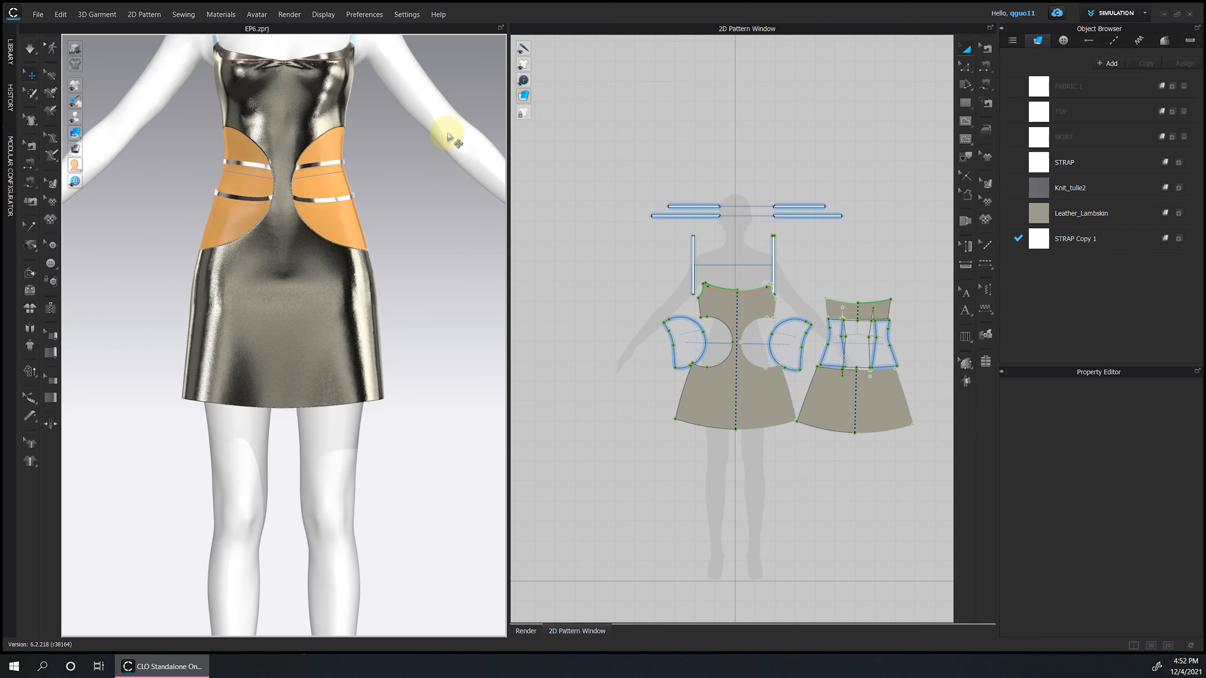
{"action": "scroll", "coordinate": [370, 202], "scroll_direction": "down", "scroll_amount": 4}
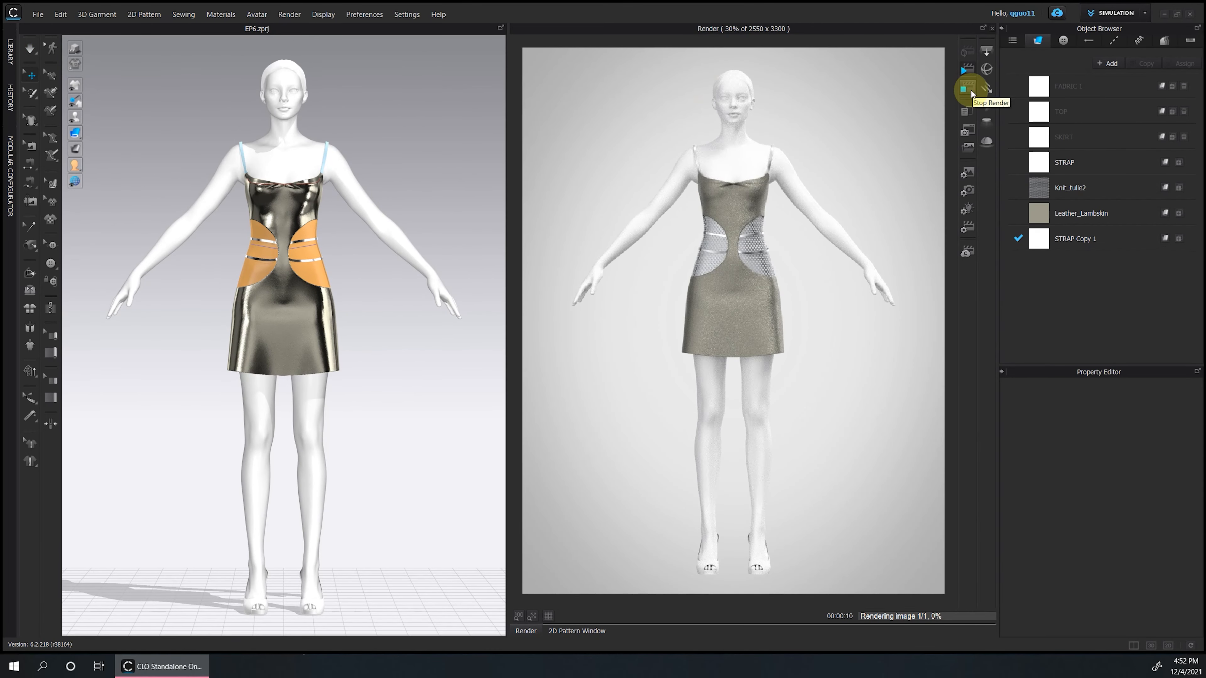
{"action": "left_click", "coordinate": [971, 93]}
Try to load long_gloves.zpac from the garment library and check how the gloves sit on the arms.
{"action": "left_click", "coordinate": [11, 52]}
{"action": "double_click", "coordinate": [60, 367]}
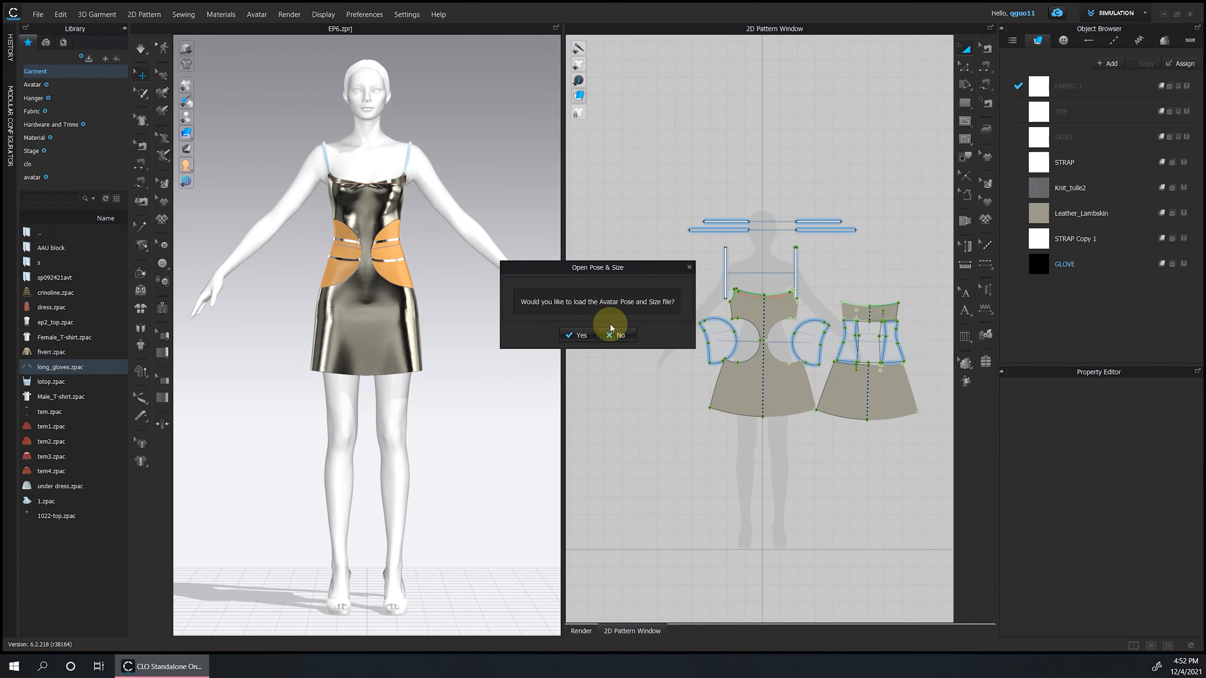
{"action": "left_click", "coordinate": [552, 323]}
{"action": "right_click_drag", "start_coordinate": [400, 208], "coordinate": [403, 194]}
{"action": "scroll", "coordinate": [403, 198], "scroll_direction": "up", "scroll_amount": 4}
{"action": "middle_click_drag", "start_coordinate": [402, 204], "coordinate": [390, 352]}
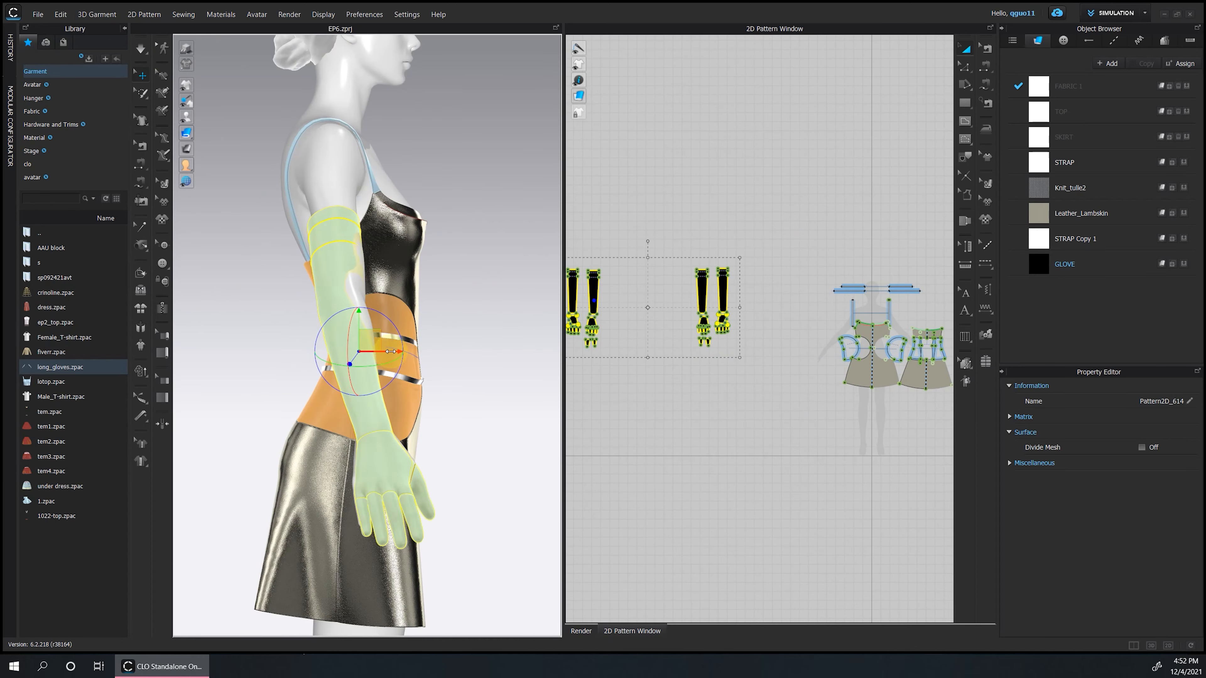
{"action": "key", "text": "2"}
{"action": "key", "text": "4"}
{"action": "key", "text": "2"}
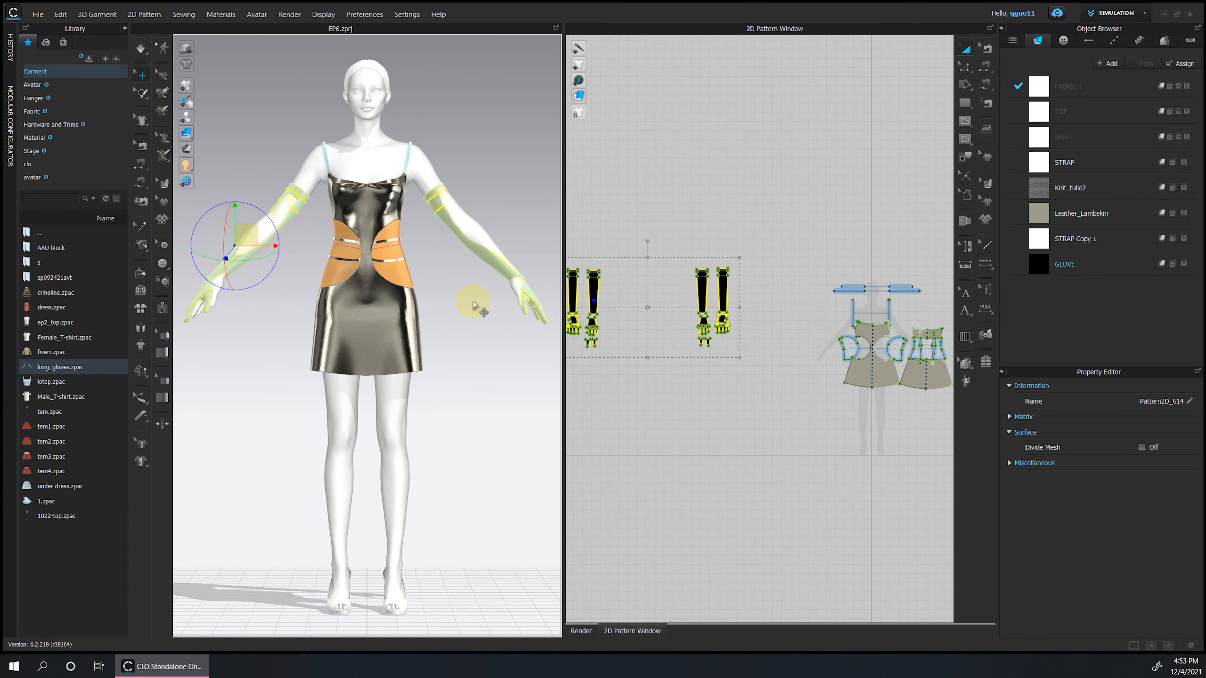
{"action": "key", "text": "ctrl+z"}
Add long_gloves.zpac to the scene with the Add load type, and nudge both gloves sideways.
{"action": "double_click", "coordinate": [81, 367]}
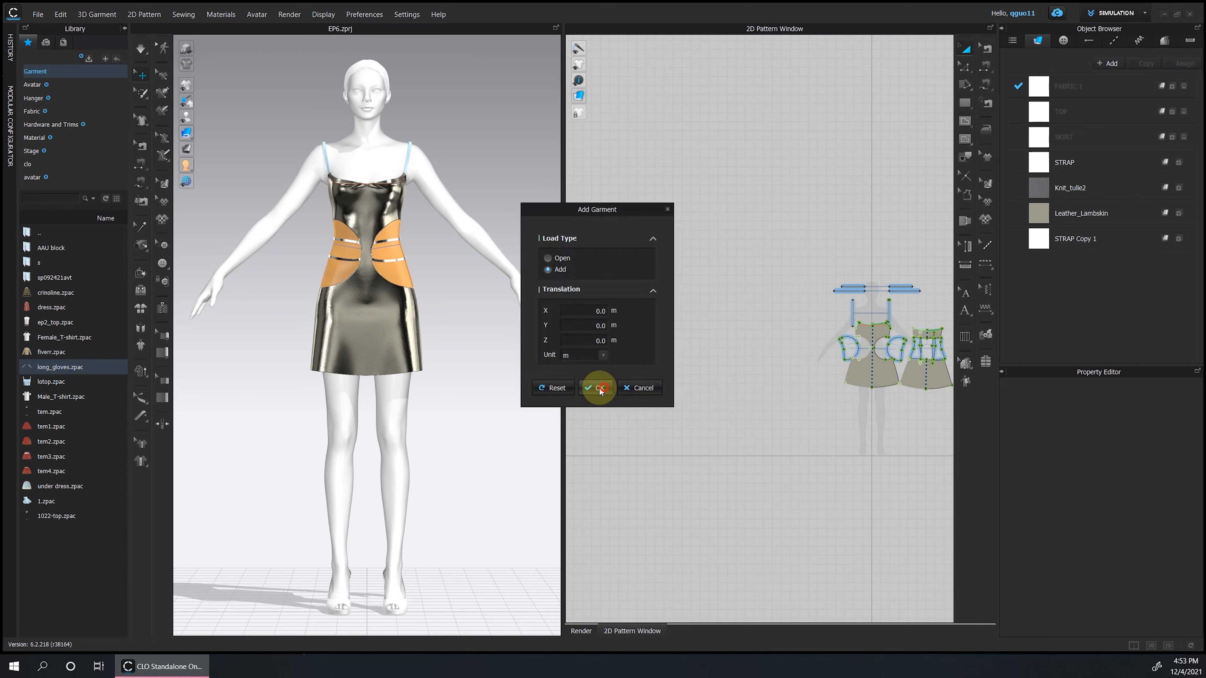
{"action": "left_click", "coordinate": [597, 387]}
{"action": "left_click", "coordinate": [124, 30]}
{"action": "scroll", "coordinate": [716, 277], "scroll_direction": "down", "scroll_amount": 4}
{"action": "left_click_drag", "start_coordinate": [533, 218], "coordinate": [762, 395]}
{"action": "left_click_drag", "start_coordinate": [313, 299], "coordinate": [316, 299]}
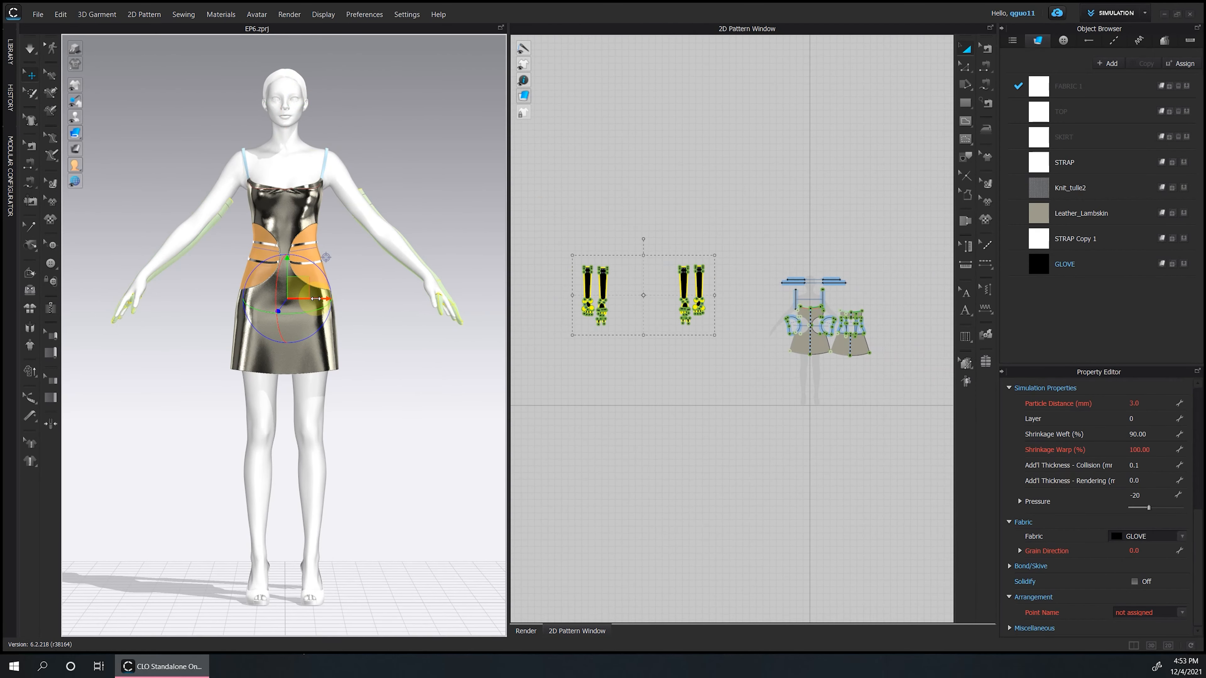
Keep only the glove on the avatar's right arm, remove the other, and shift the kept one sideways toward the hand.
{"action": "scroll", "coordinate": [313, 302], "scroll_direction": "up", "scroll_amount": 2}
{"action": "left_click_drag", "start_coordinate": [546, 230], "coordinate": [636, 354]}
{"action": "middle_click_drag", "start_coordinate": [128, 295], "coordinate": [318, 306]}
{"action": "scroll", "coordinate": [313, 309], "scroll_direction": "up", "scroll_amount": 5}
{"action": "left_click_drag", "start_coordinate": [319, 312], "coordinate": [325, 312]}
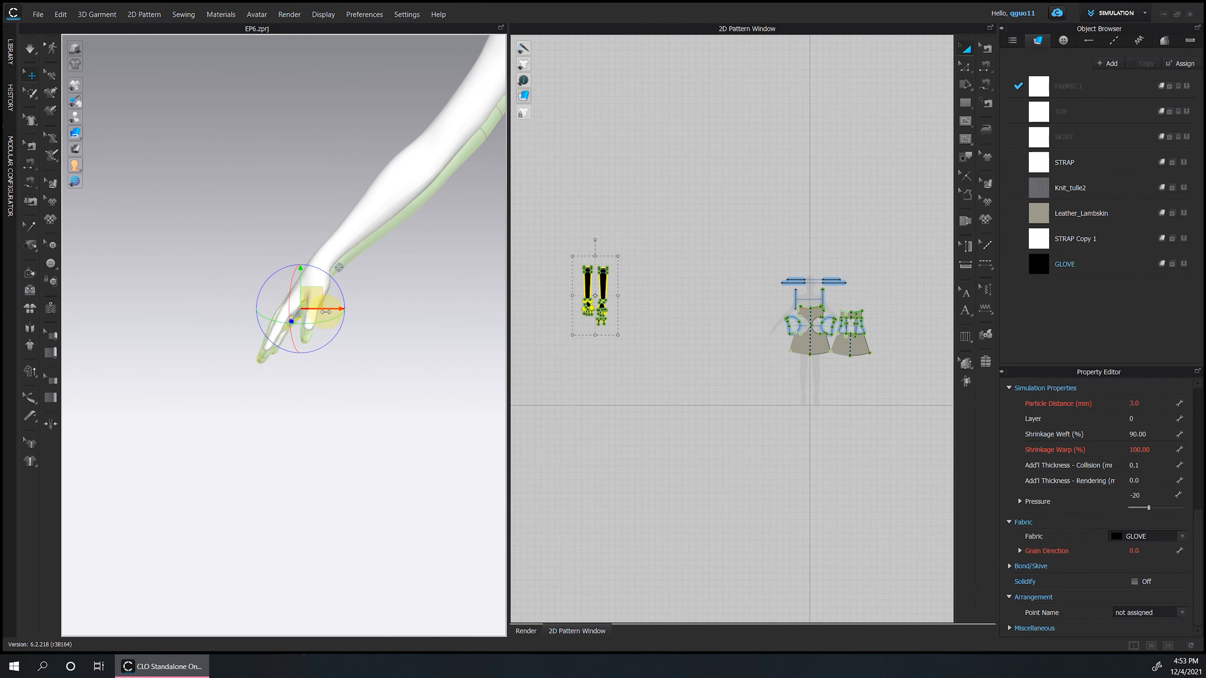
Line the glove up with the avatar's arm from the side and check its position from the front.
{"action": "scroll", "coordinate": [327, 282], "scroll_direction": "down", "scroll_amount": 5}
{"action": "right_click_drag", "start_coordinate": [326, 281], "coordinate": [427, 280]}
{"action": "middle_click_drag", "start_coordinate": [328, 138], "coordinate": [319, 266]}
{"action": "left_click", "coordinate": [318, 260]}
{"action": "right_click_drag", "start_coordinate": [318, 261], "coordinate": [237, 256]}
{"action": "key", "text": "2"}
{"action": "left_click", "coordinate": [174, 186]}
{"action": "left_click", "coordinate": [202, 256]}
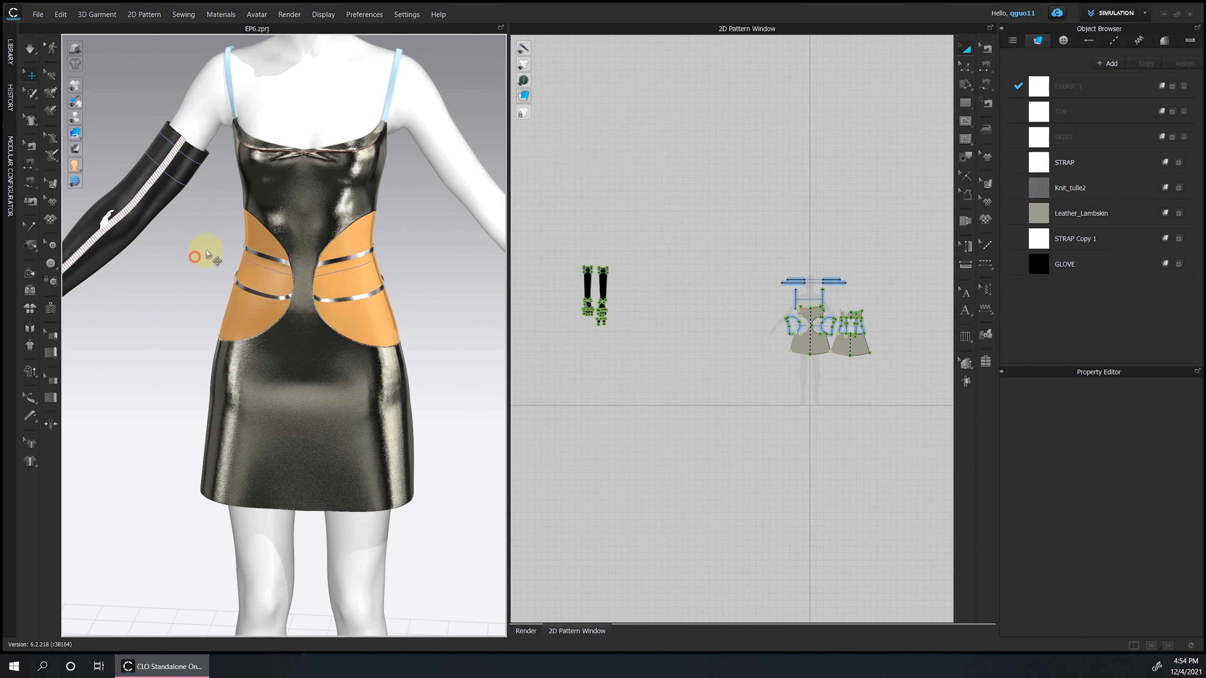
Simulate the glove onto the arm, and open the avatar's surface properties.
{"action": "scroll", "coordinate": [158, 309], "scroll_direction": "down", "scroll_amount": 2}
{"action": "key", "text": "space"}
{"action": "right_click_drag", "start_coordinate": [199, 278], "coordinate": [228, 278]}
{"action": "key", "text": "space"}
{"action": "key", "text": "2"}
{"action": "scroll", "coordinate": [229, 278], "scroll_direction": "down", "scroll_amount": 1}
{"action": "left_click", "coordinate": [301, 189]}
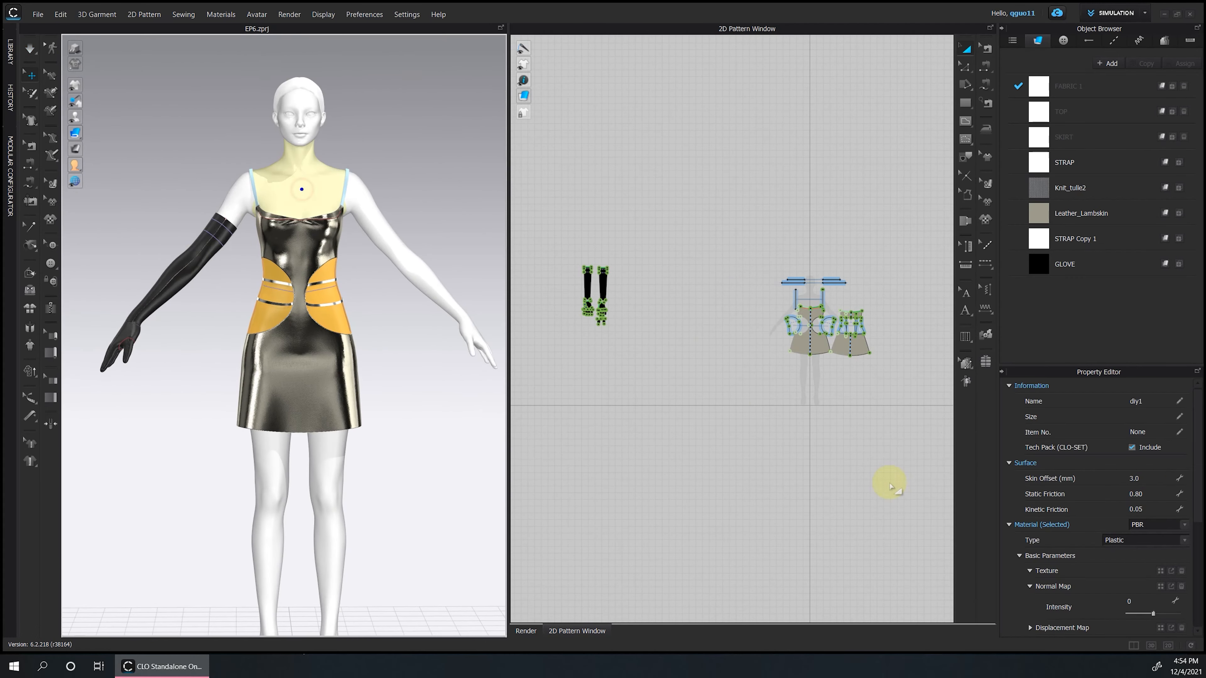
{"action": "left_click", "coordinate": [466, 391]}
Simulate the glove and pull its palm and thumb area into place on the hand.
{"action": "key", "text": "space"}
{"action": "right_click_drag", "start_coordinate": [398, 345], "coordinate": [470, 344]}
{"action": "scroll", "coordinate": [242, 301], "scroll_direction": "up", "scroll_amount": 5}
{"action": "left_click", "coordinate": [242, 302]}
{"action": "left_click", "coordinate": [234, 236]}
{"action": "left_click", "coordinate": [244, 310]}
{"action": "right_click_drag", "start_coordinate": [245, 311], "coordinate": [199, 311]}
{"action": "left_click_drag", "start_coordinate": [227, 299], "coordinate": [227, 308]}
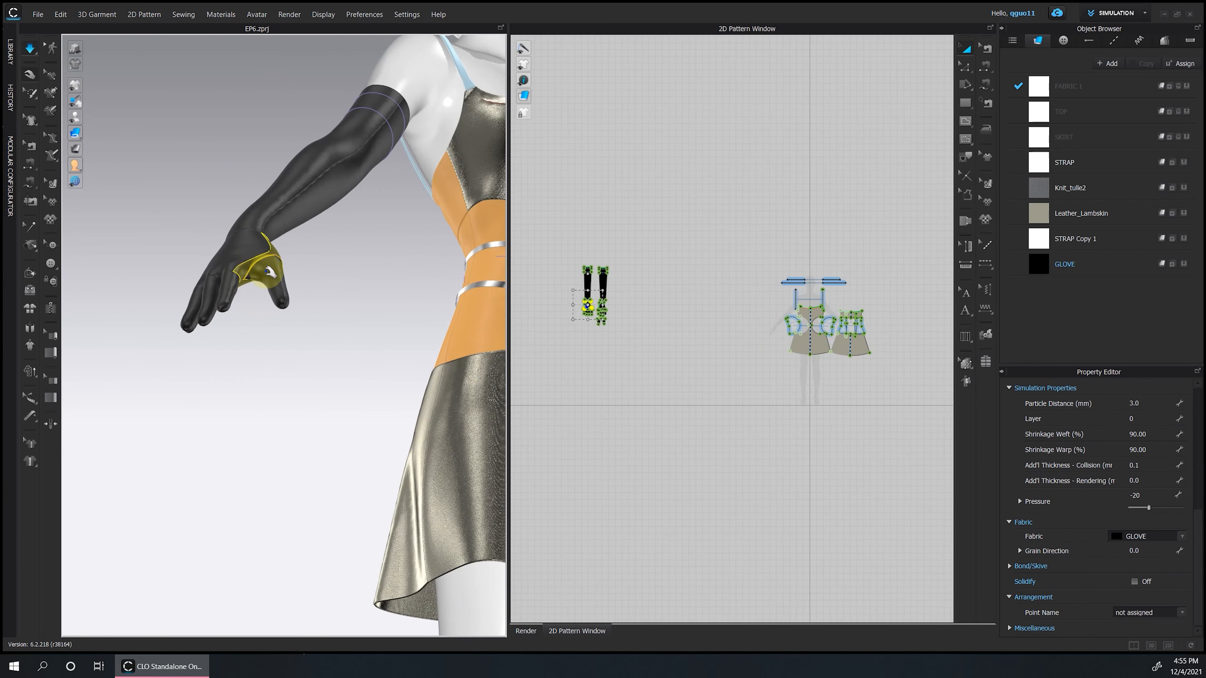
{"action": "key", "text": "2"}
{"action": "scroll", "coordinate": [314, 270], "scroll_direction": "down", "scroll_amount": 1}
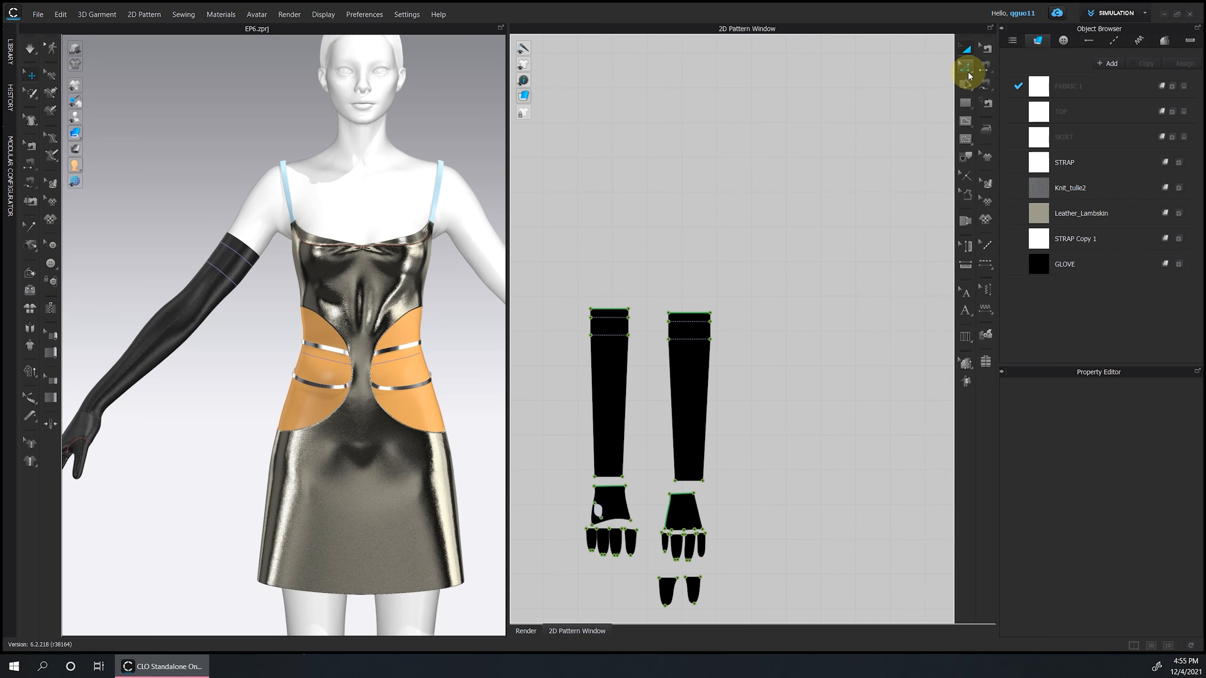
Try to lengthen both glove arm pieces by moving their top edges upward.
{"action": "left_click", "coordinate": [966, 71]}
{"action": "left_click", "coordinate": [609, 308]}
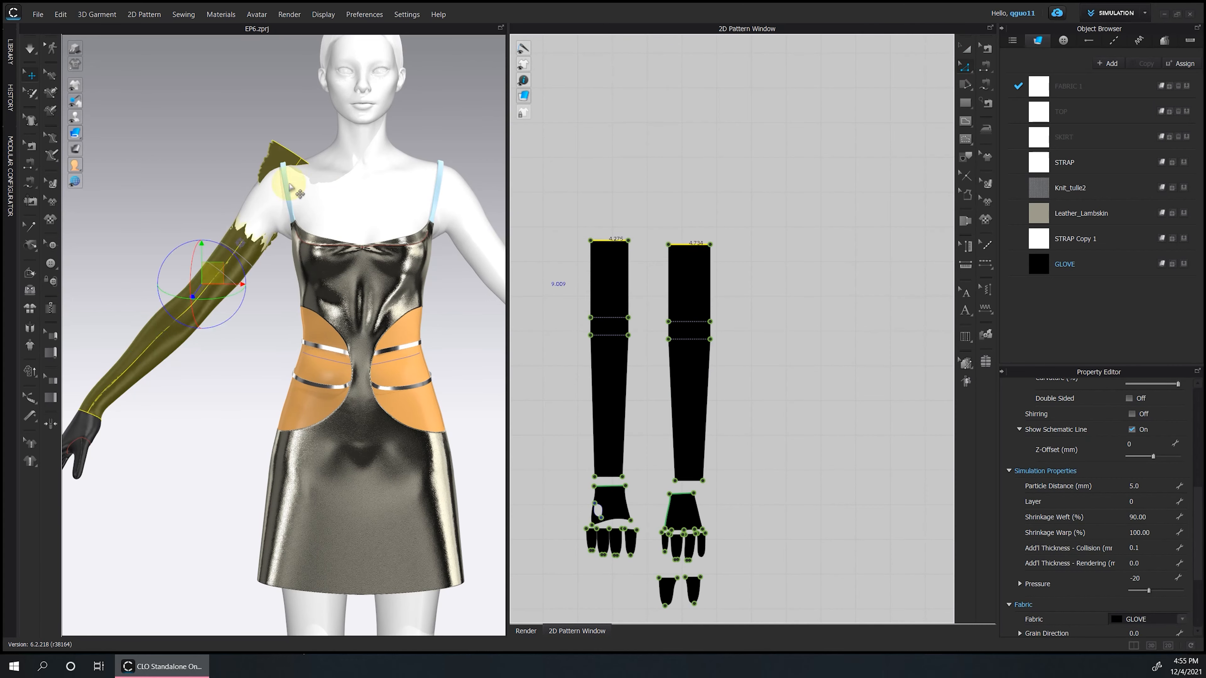
{"action": "key", "text": "space"}
{"action": "key", "text": "ctrl+z"}
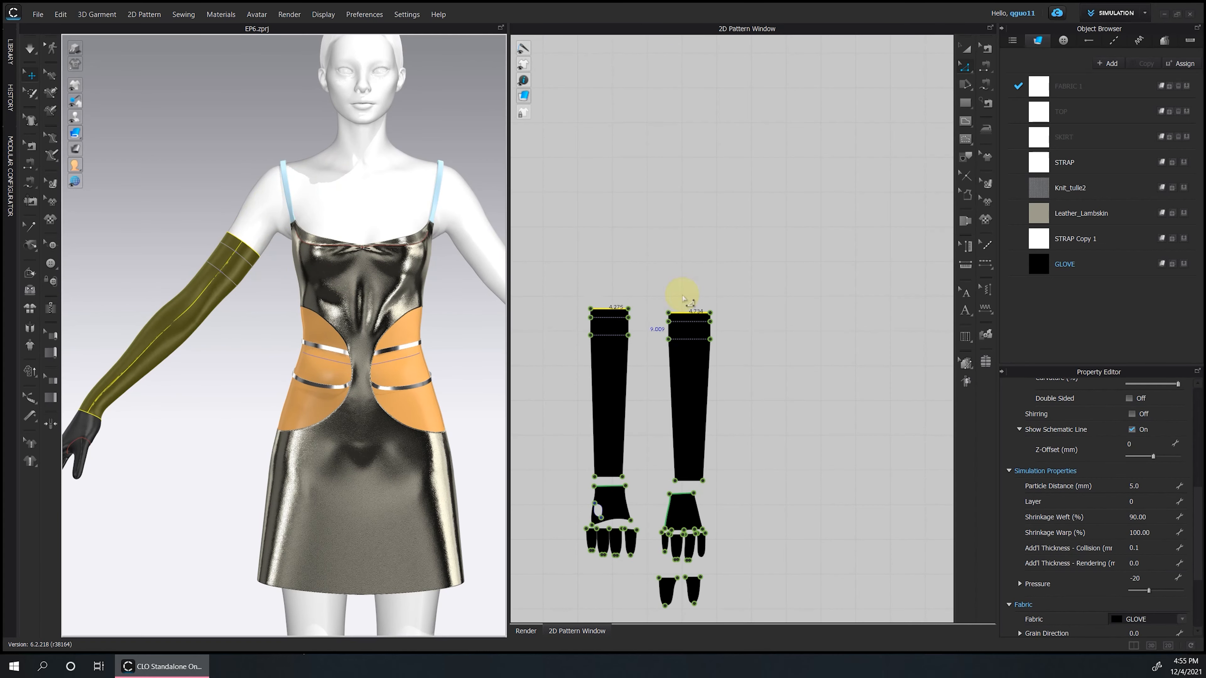
Try to extend the top edge of the arm piece above the thumb-hole palm.
{"action": "right_click", "coordinate": [618, 308]}
{"action": "left_click", "coordinate": [705, 432]}
{"action": "left_click", "coordinate": [574, 418]}
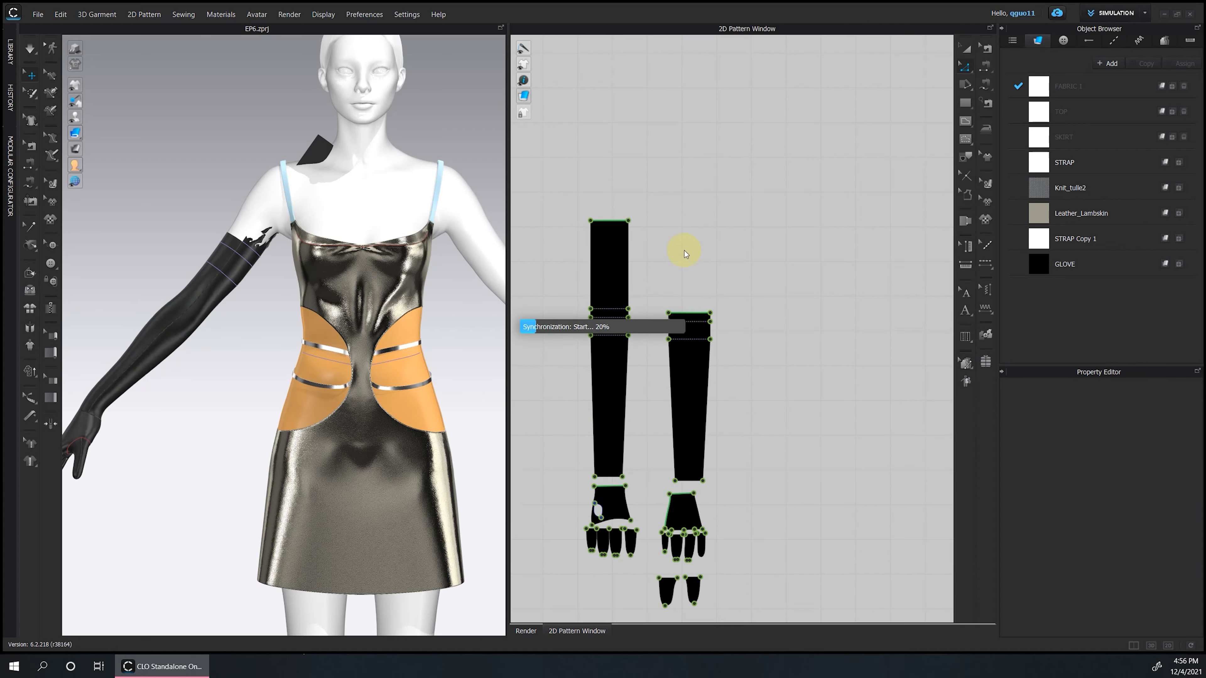
{"action": "key", "text": "ctrl+z"}
Extend the top edge of the other, wider arm piece upward by 10 in.
{"action": "right_click", "coordinate": [696, 313]}
{"action": "left_click", "coordinate": [734, 439]}
{"action": "left_click", "coordinate": [432, 393]}
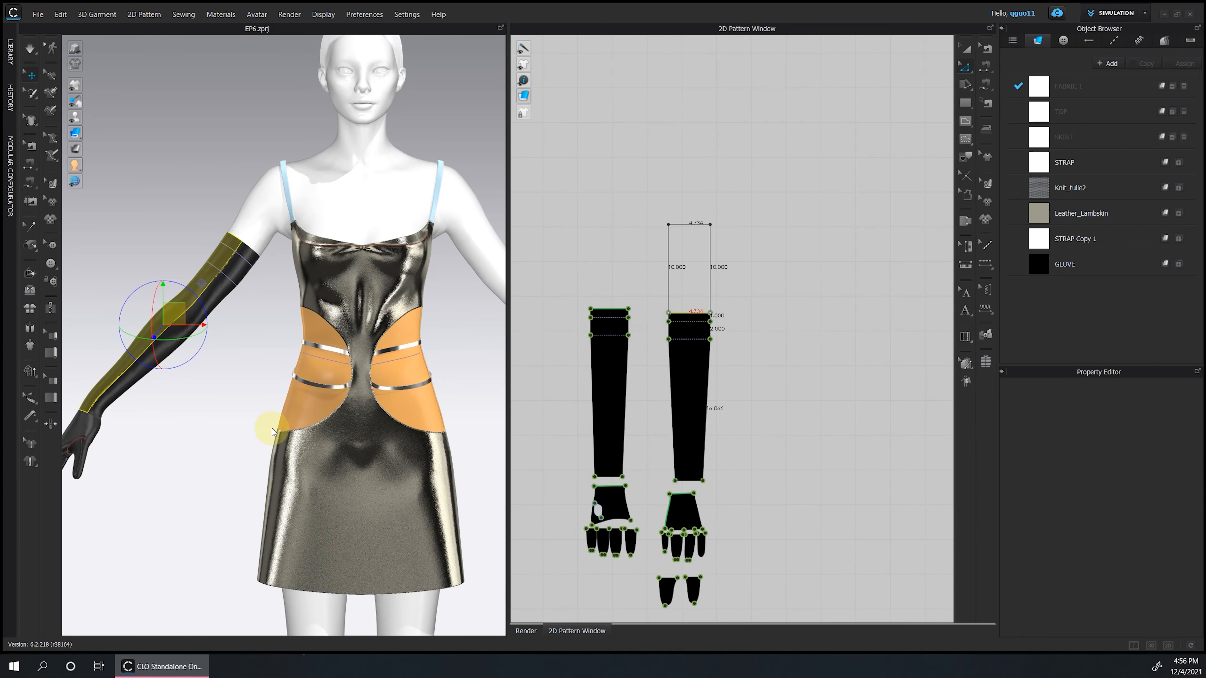
Simulate the glove and pull the extended arm piece up over the shoulder.
{"action": "right_click_drag", "start_coordinate": [247, 157], "coordinate": [294, 114]}
{"action": "left_click", "coordinate": [320, 122]}
{"action": "key", "text": "space"}
{"action": "right_click_drag", "start_coordinate": [261, 185], "coordinate": [285, 190]}
{"action": "scroll", "coordinate": [284, 190], "scroll_direction": "down", "scroll_amount": 3}
{"action": "key", "text": "space"}
{"action": "left_click_drag", "start_coordinate": [352, 187], "coordinate": [332, 189]}
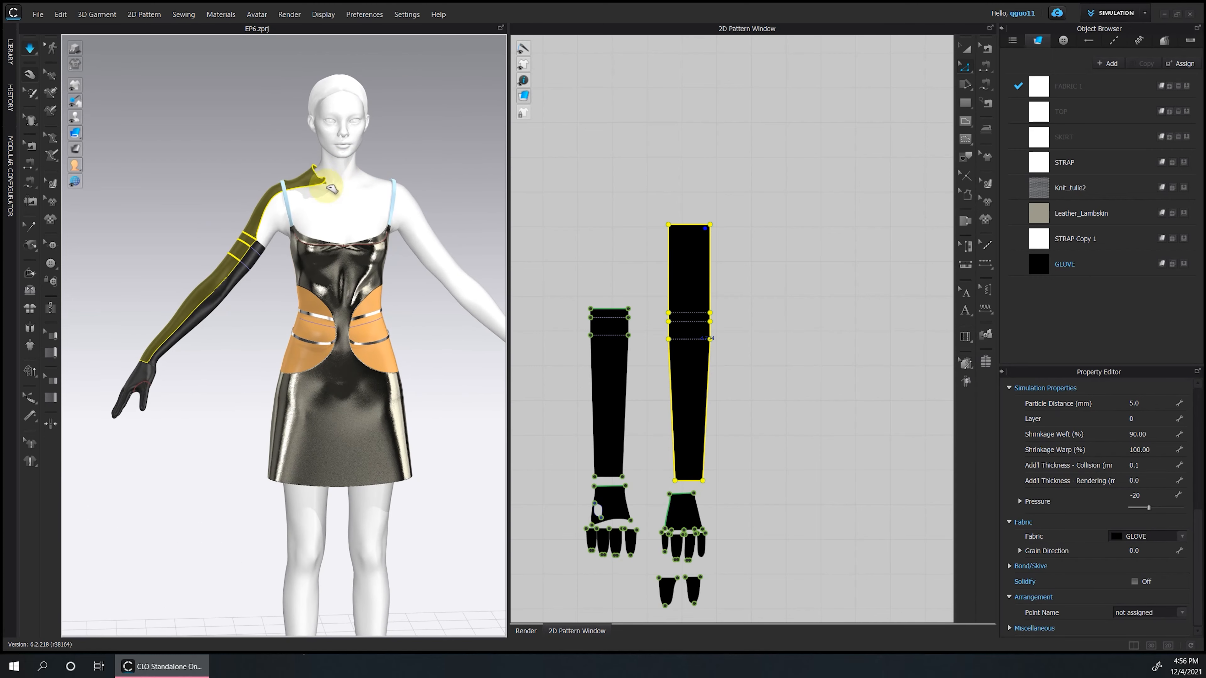
Split the top edge of the unextended glove arm piece at its midpoint.
{"action": "right_click", "coordinate": [609, 309]}
{"action": "left_click", "coordinate": [517, 329]}
{"action": "left_click", "coordinate": [525, 328]}
{"action": "scroll", "coordinate": [608, 304], "scroll_direction": "up", "scroll_amount": 6}
Extend both halves of the split edge upward and slant the resulting strips outward into a V shape.
{"action": "right_click", "coordinate": [591, 320]}
{"action": "left_click", "coordinate": [629, 445]}
{"action": "key", "text": "Return"}
{"action": "key", "text": "Return"}
{"action": "left_click_drag", "start_coordinate": [639, 57], "coordinate": [664, 57]}
{"action": "left_click", "coordinate": [679, 240]}
Freeze the dress's front, its upper back and the extended glove arm piece in 3D.
{"action": "right_click", "coordinate": [342, 267]}
{"action": "left_click", "coordinate": [407, 363]}
{"action": "right_click_drag", "start_coordinate": [427, 363], "coordinate": [266, 356]}
{"action": "right_click", "coordinate": [310, 278]}
{"action": "left_click", "coordinate": [393, 376]}
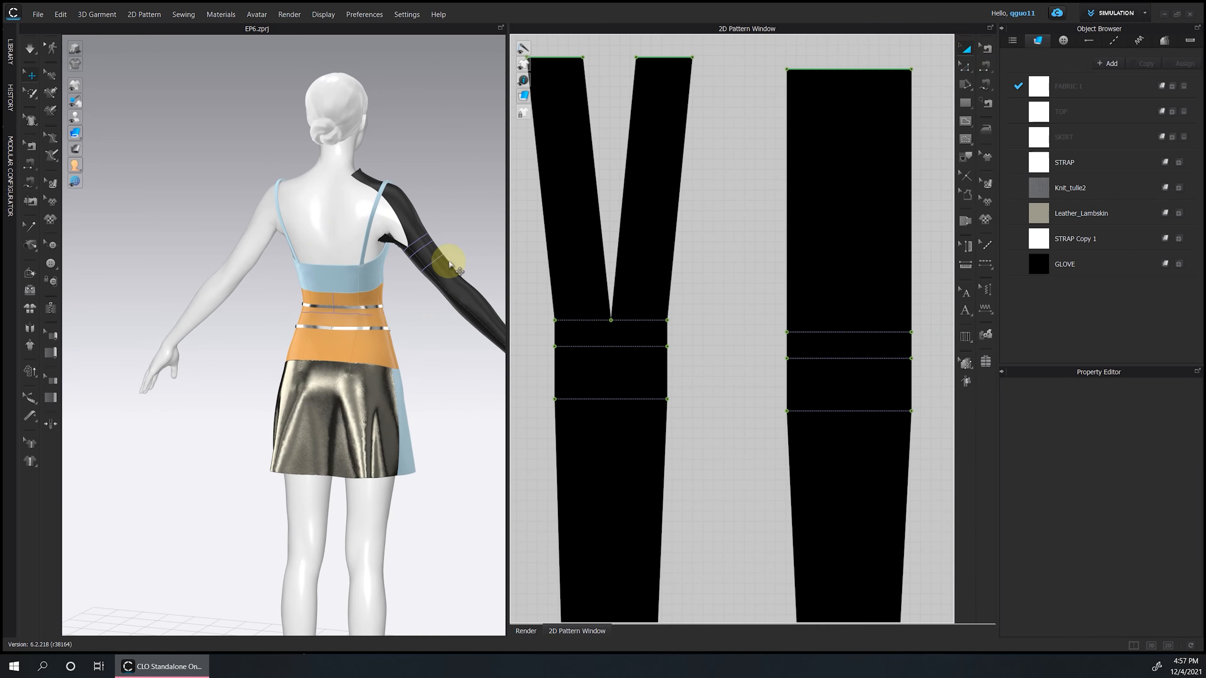
{"action": "right_click", "coordinate": [452, 263]}
{"action": "left_click", "coordinate": [512, 361]}
Sew the outer edges of the V-shaped strips to the side edges of the extended arm piece.
{"action": "key", "text": "n"}
{"action": "left_click", "coordinate": [787, 118]}
{"action": "left_click", "coordinate": [688, 102]}
{"action": "left_click", "coordinate": [708, 157]}
Simulate the sewn glove and pull the strip over the front of the shoulder.
{"action": "key", "text": "space"}
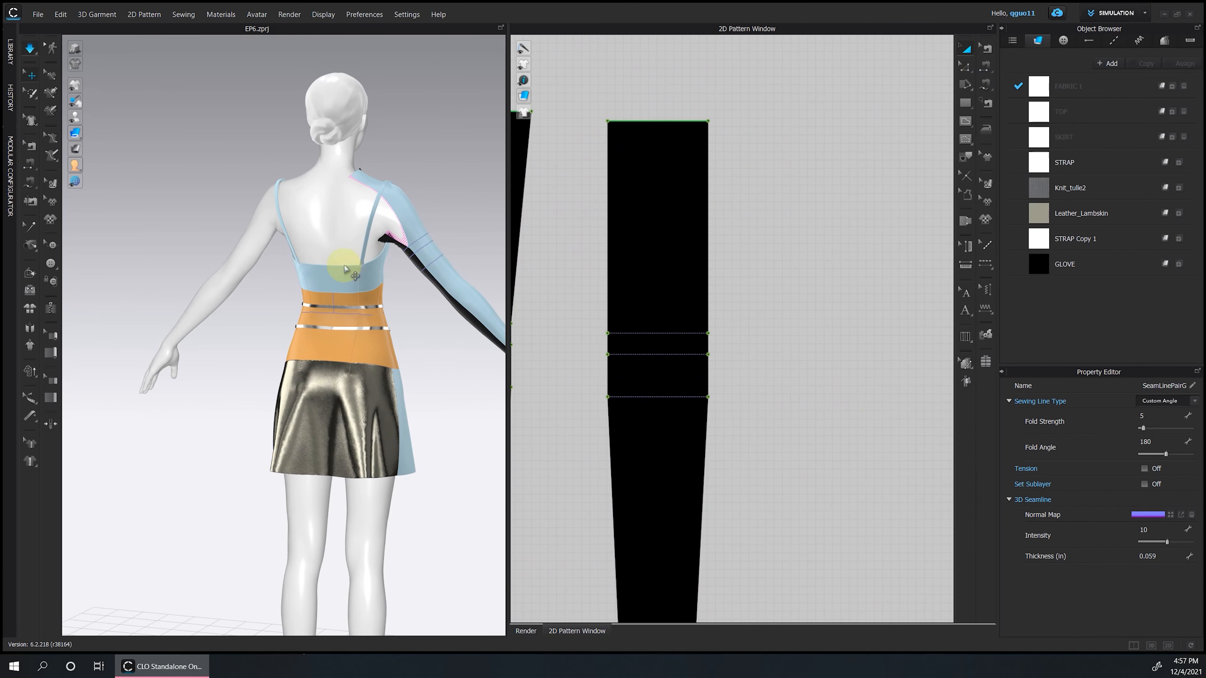
{"action": "right_click_drag", "start_coordinate": [431, 219], "coordinate": [280, 204]}
{"action": "left_click_drag", "start_coordinate": [297, 194], "coordinate": [348, 195]}
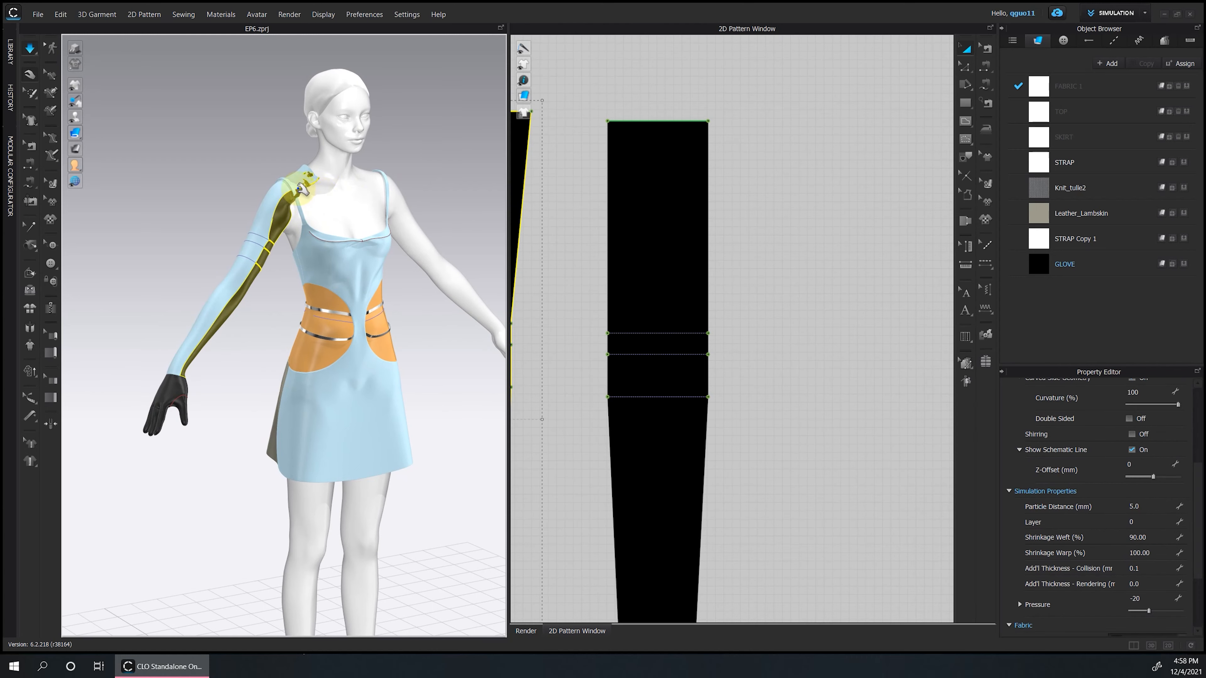
{"action": "right_click_drag", "start_coordinate": [311, 198], "coordinate": [467, 290]}
Set the simulation layer of the V-split arm piece to 1.
{"action": "left_click", "coordinate": [1146, 522]}
{"action": "type", "text": "1"}
{"action": "left_click", "coordinate": [582, 371]}
Check the glove's shoulder part from several sides, and set the V-split arm piece's simulation layer to 0.
{"action": "right_click_drag", "start_coordinate": [417, 233], "coordinate": [307, 204]}
{"action": "left_click", "coordinate": [278, 243]}
{"action": "right_click_drag", "start_coordinate": [277, 243], "coordinate": [310, 194]}
{"action": "right_click", "coordinate": [310, 194]}
{"action": "left_click", "coordinate": [363, 267]}
{"action": "right_click", "coordinate": [273, 229]}
{"action": "left_click", "coordinate": [311, 302]}
{"action": "left_click", "coordinate": [1144, 522]}
{"action": "left_click", "coordinate": [262, 318]}
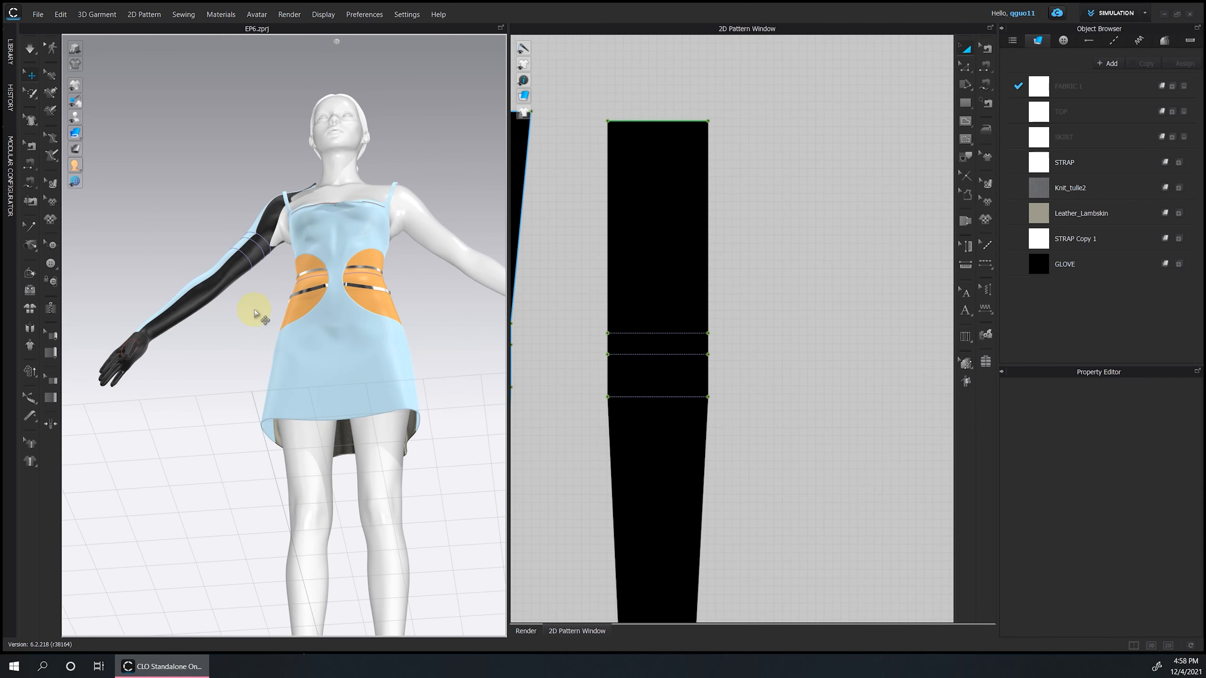
Unfreeze the extended glove arm piece and check the glove on the shoulder from the front.
{"action": "right_click_drag", "start_coordinate": [262, 318], "coordinate": [270, 24]}
{"action": "scroll", "coordinate": [394, 272], "scroll_direction": "up", "scroll_amount": 3}
{"action": "left_click", "coordinate": [226, 190]}
{"action": "key", "text": "ctrl+k"}
{"action": "left_click", "coordinate": [446, 253]}
{"action": "scroll", "coordinate": [447, 253], "scroll_direction": "down", "scroll_amount": 3}
{"action": "right_click_drag", "start_coordinate": [346, 242], "coordinate": [403, 256]}
{"action": "key", "text": "2"}
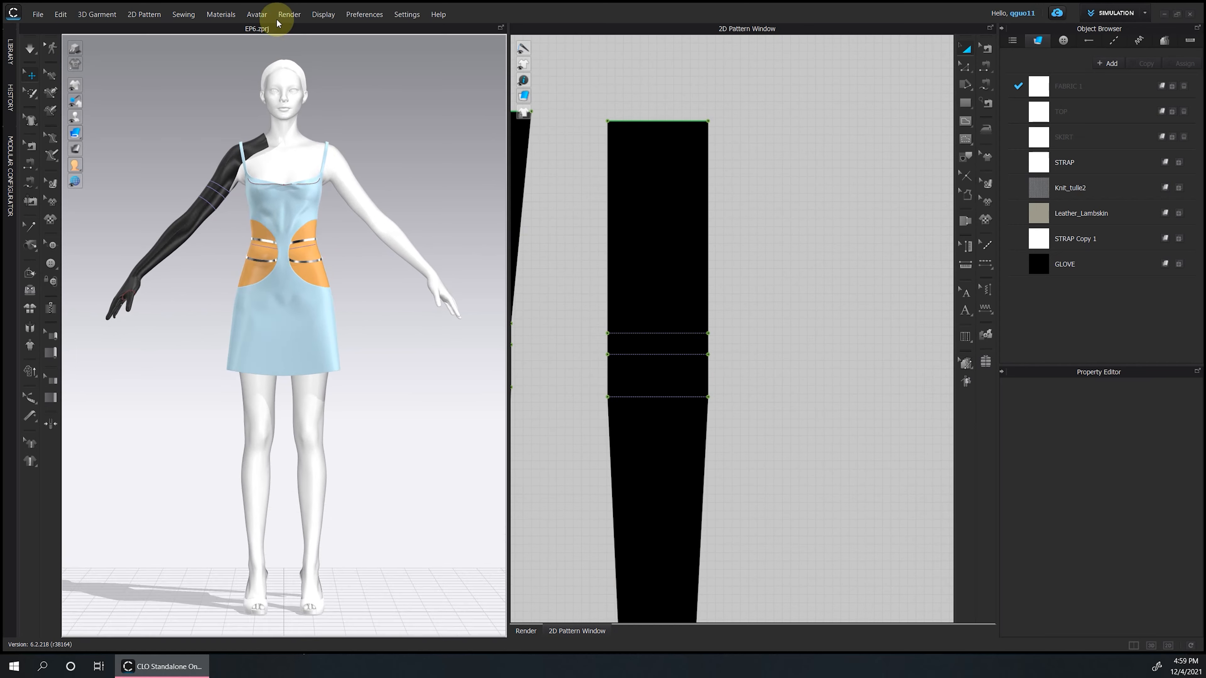
Render a preview of the dress with the glove, and return to the 2D pattern view.
{"action": "left_click", "coordinate": [289, 15]}
{"action": "left_click", "coordinate": [293, 28]}
{"action": "left_click", "coordinate": [964, 54]}
{"action": "left_click", "coordinate": [577, 631]}
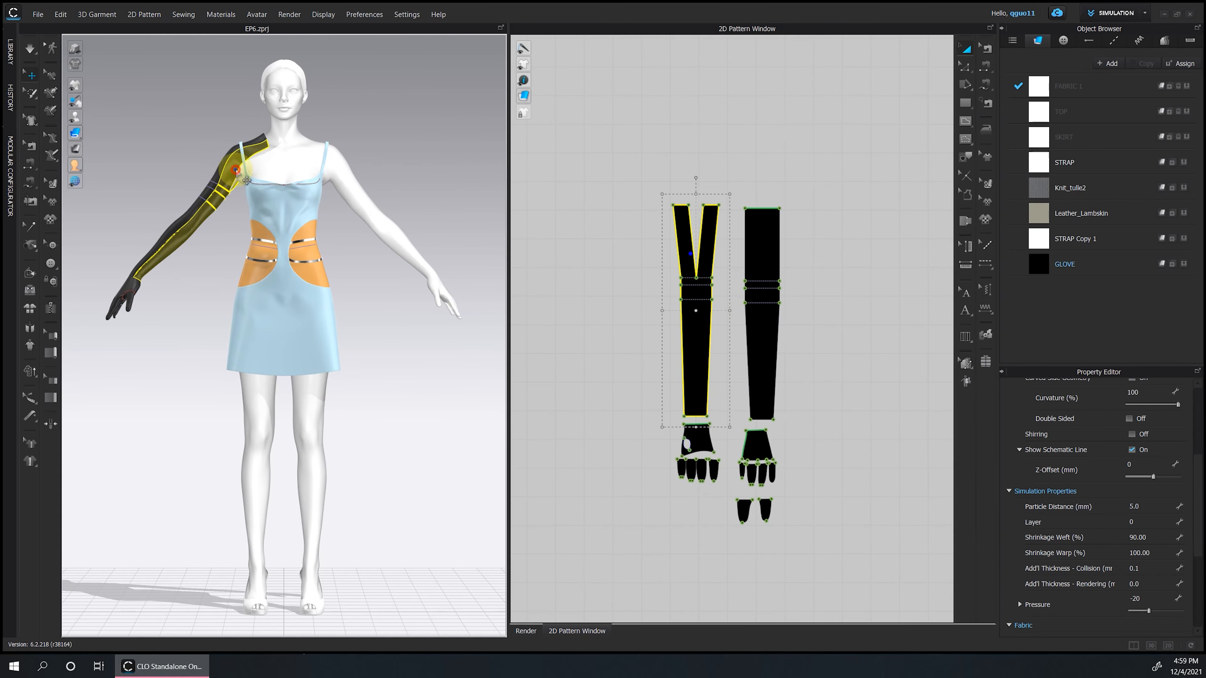
Shorten the V split of the upper-arm glove piece by moving its lowest point up, and simulate.
{"action": "left_click", "coordinate": [237, 162]}
{"action": "scroll", "coordinate": [802, 262], "scroll_direction": "up", "scroll_amount": 4}
{"action": "left_click", "coordinate": [965, 65]}
{"action": "left_click_drag", "start_coordinate": [565, 306], "coordinate": [565, 251]}
{"action": "left_click", "coordinate": [435, 209]}
{"action": "scroll", "coordinate": [436, 208], "scroll_direction": "up", "scroll_amount": 3}
{"action": "key", "text": "space"}
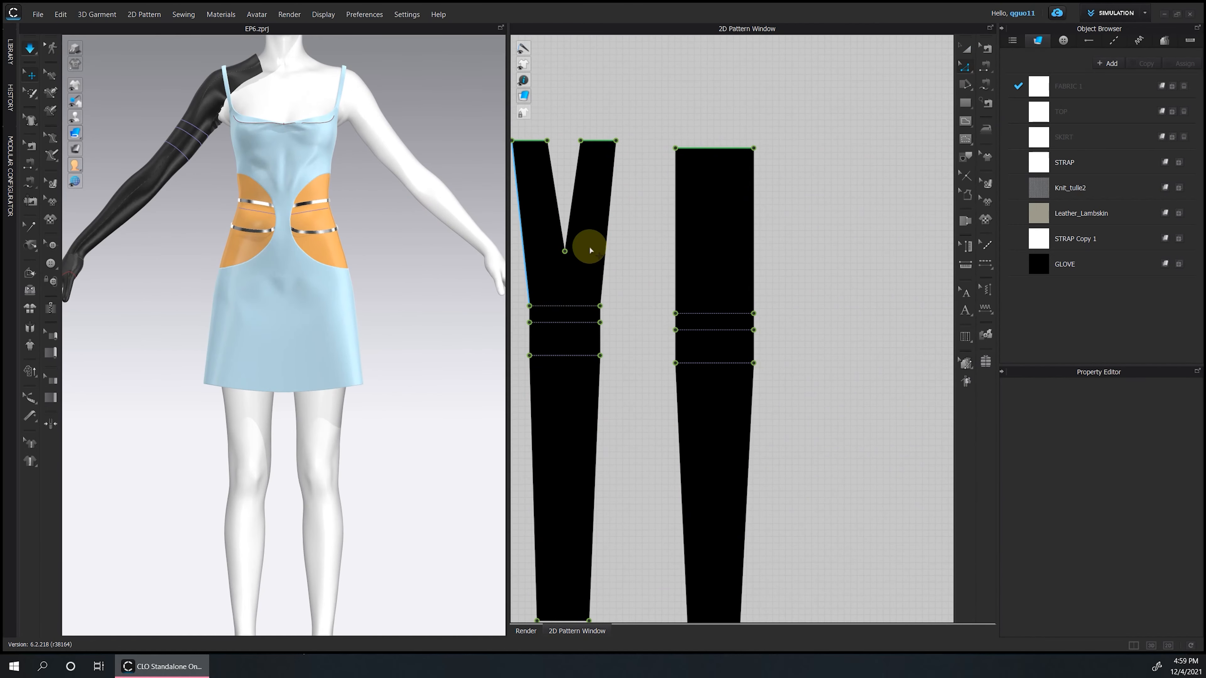
Narrow the V split to a thin slit by moving its two inner upper corners together, and simulate.
{"action": "left_click", "coordinate": [619, 141]}
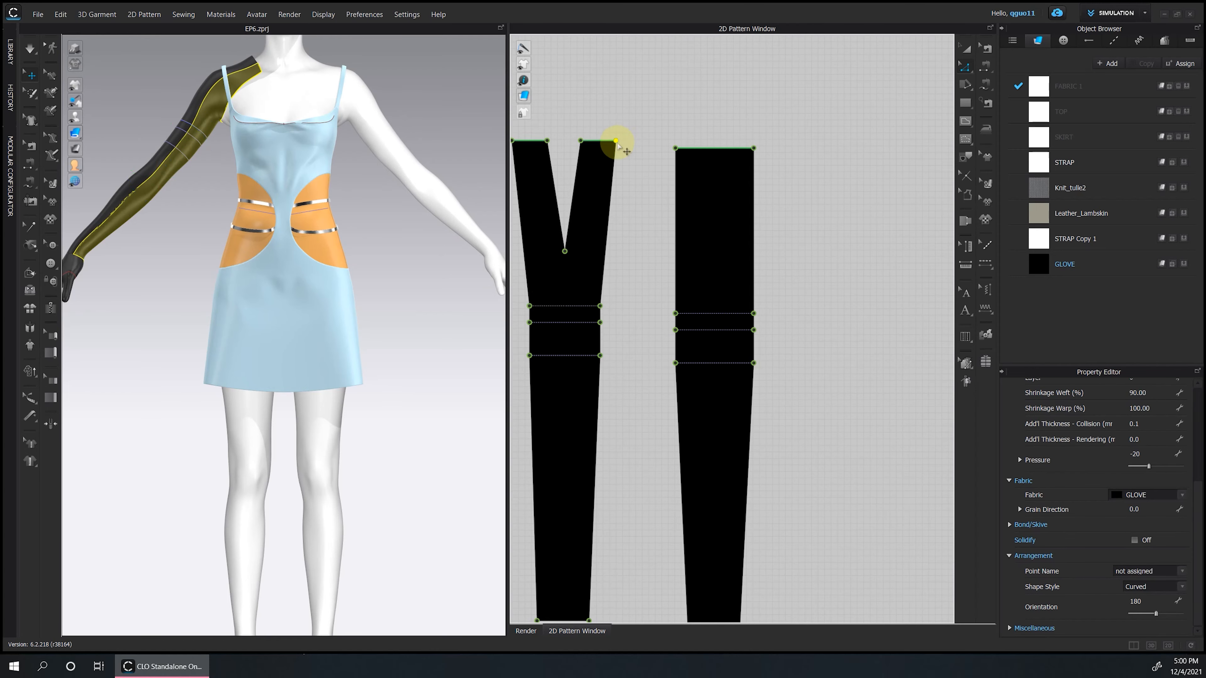
{"action": "left_click_drag", "start_coordinate": [561, 142], "coordinate": [561, 142]}
{"action": "left_click", "coordinate": [429, 171]}
{"action": "key", "text": "space"}
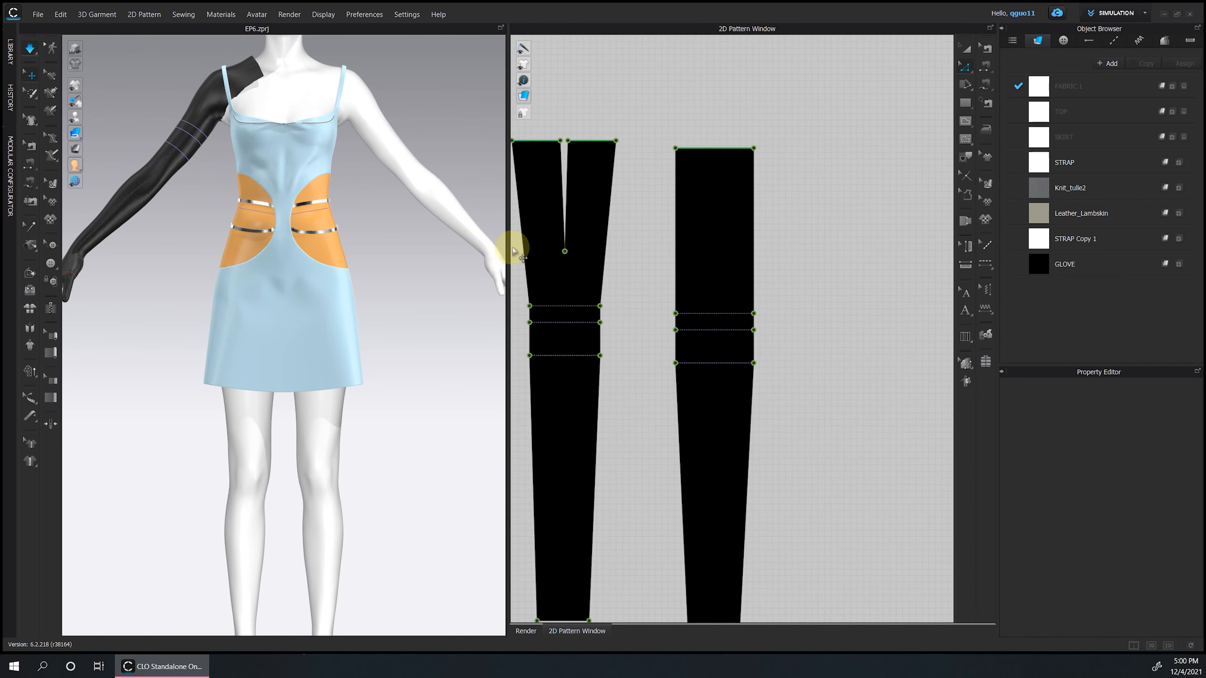
{"action": "right_click_drag", "start_coordinate": [336, 96], "coordinate": [350, 118]}
{"action": "key", "text": "2"}
{"action": "scroll", "coordinate": [614, 129], "scroll_direction": "down", "scroll_amount": 2}
{"action": "middle_click_drag", "start_coordinate": [641, 294], "coordinate": [691, 204]}
{"action": "key", "text": "space"}
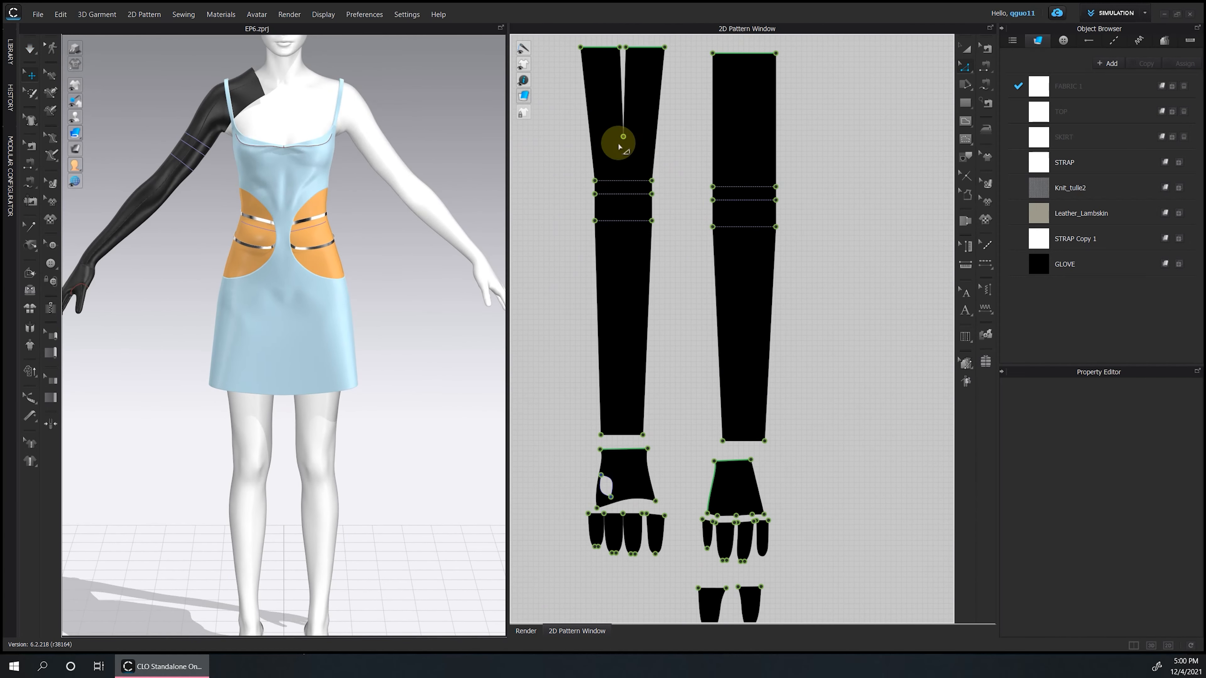
Split the slit arm piece lengthwise into two strips along its centre line.
{"action": "left_click", "coordinate": [965, 49]}
{"action": "right_click", "coordinate": [622, 285]}
{"action": "left_click", "coordinate": [678, 322]}
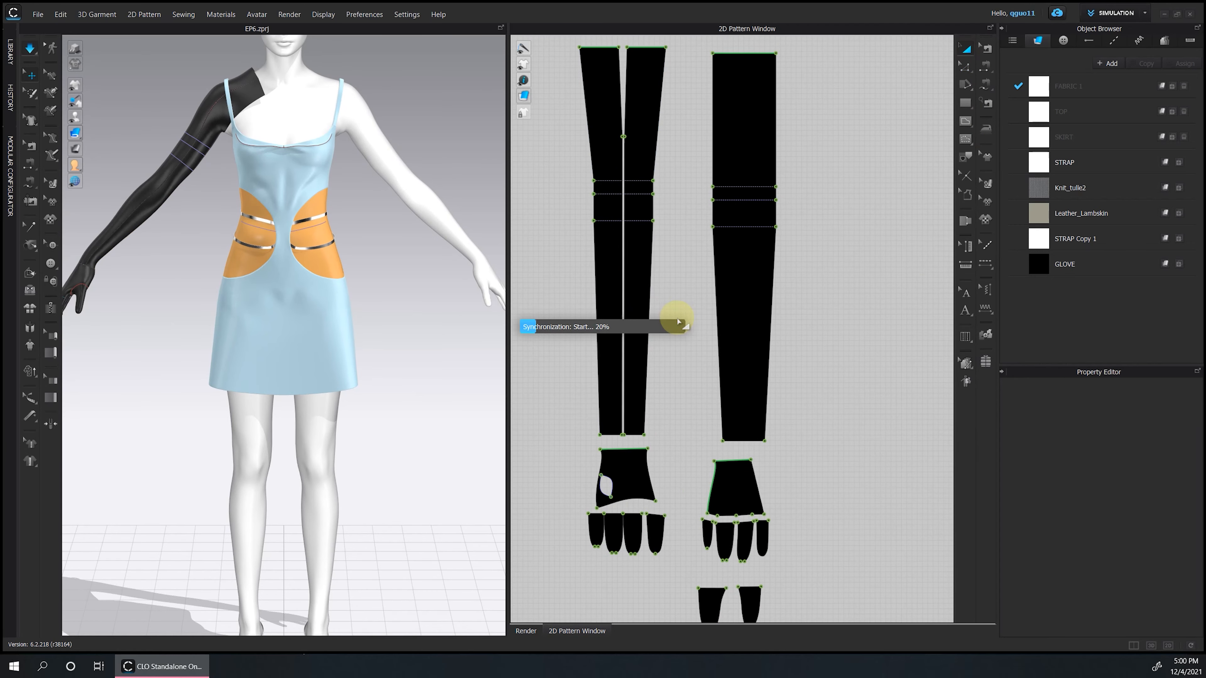
{"action": "key", "text": "8"}
{"action": "scroll", "coordinate": [803, 259], "scroll_direction": "down", "scroll_amount": 3}
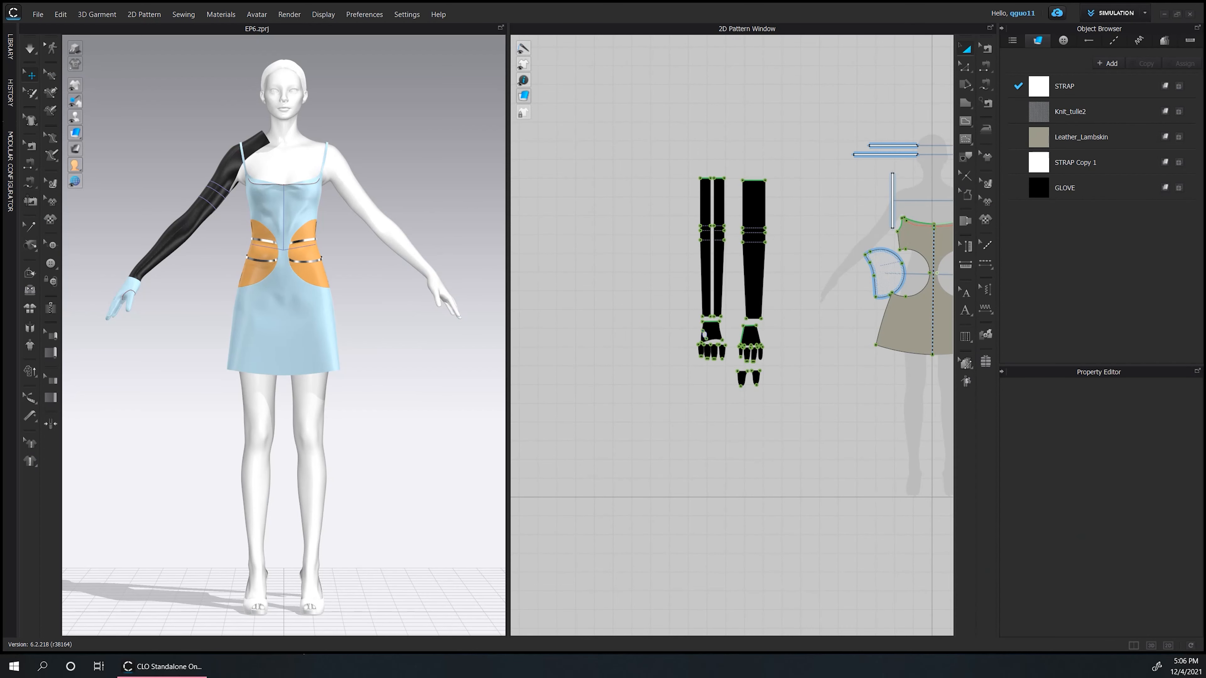
Move the glove pieces and the dress back pieces farther from the dress front in the pattern layout.
{"action": "scroll", "coordinate": [721, 199], "scroll_direction": "up", "scroll_amount": 4}
{"action": "middle_click_drag", "start_coordinate": [721, 199], "coordinate": [705, 27]}
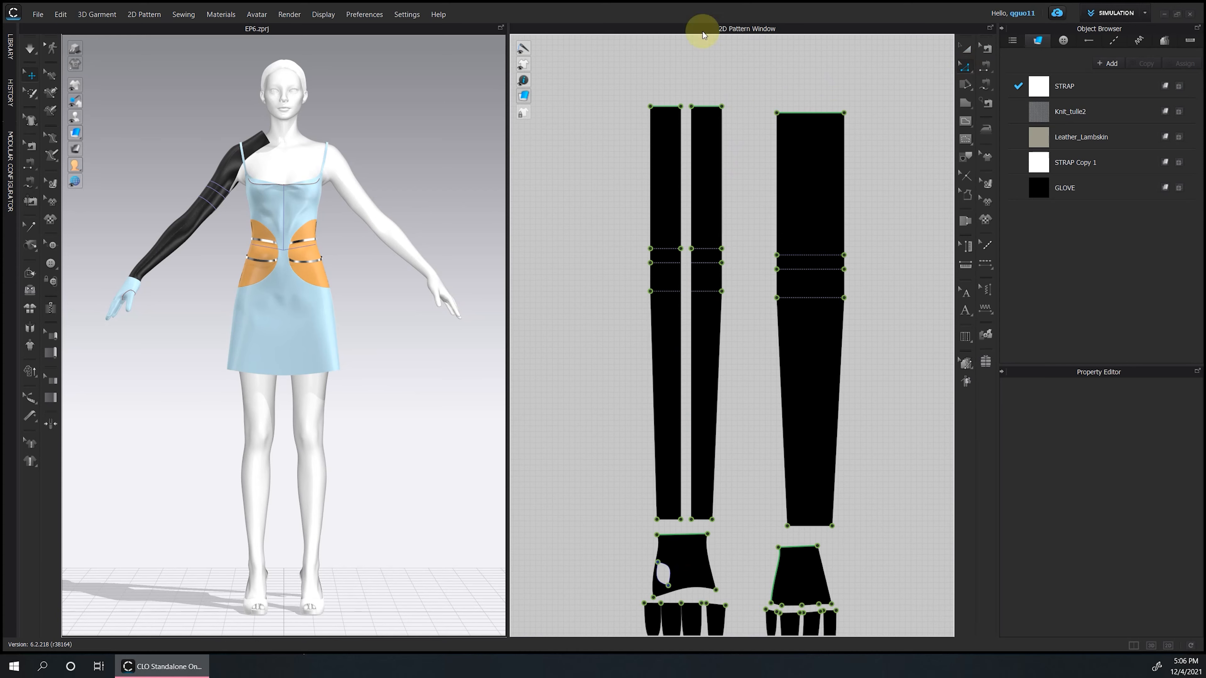
{"action": "left_click", "coordinate": [965, 46]}
{"action": "scroll", "coordinate": [649, 180], "scroll_direction": "down", "scroll_amount": 5}
{"action": "left_click_drag", "start_coordinate": [582, 80], "coordinate": [749, 390]}
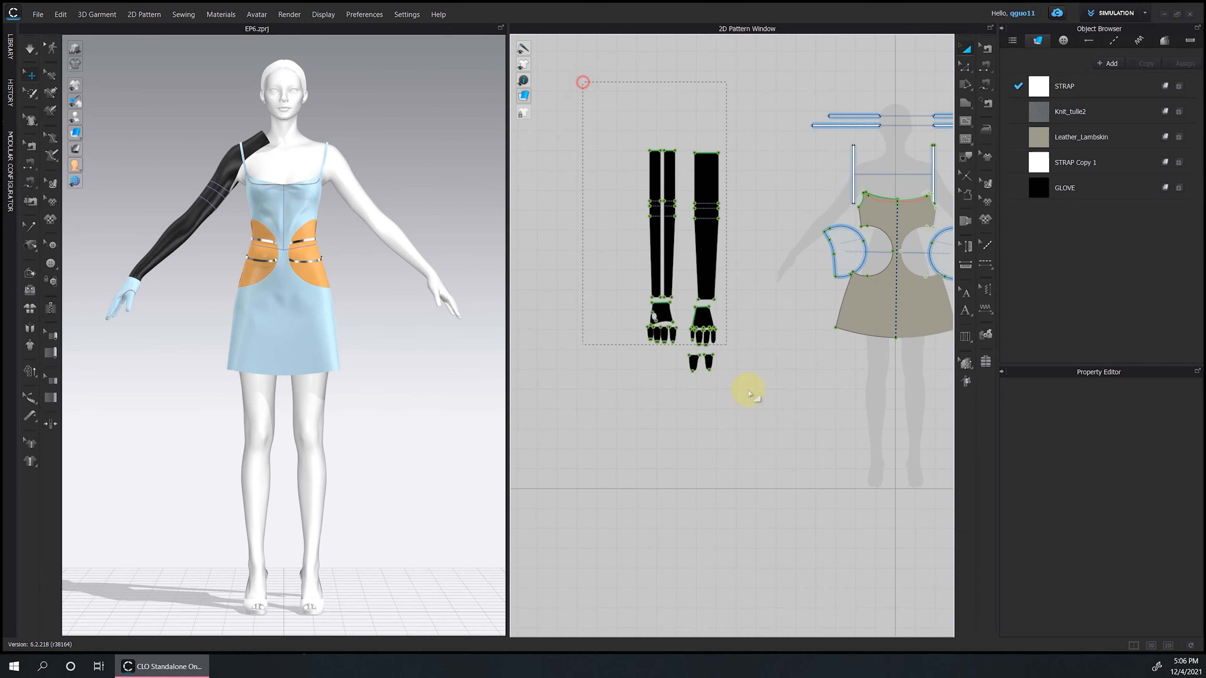
{"action": "left_click_drag", "start_coordinate": [705, 214], "coordinate": [684, 214]}
{"action": "scroll", "coordinate": [617, 333], "scroll_direction": "down", "scroll_amount": 3}
{"action": "left_click_drag", "start_coordinate": [786, 248], "coordinate": [915, 431]}
{"action": "left_click_drag", "start_coordinate": [880, 353], "coordinate": [947, 353]}
{"action": "scroll", "coordinate": [673, 243], "scroll_direction": "down", "scroll_amount": 3}
{"action": "scroll", "coordinate": [673, 243], "scroll_direction": "up", "scroll_amount": 3}
Make a linked symmetric copy of all glove pieces beside the dress front, and position it on the avatar's bare arm.
{"action": "left_click_drag", "start_coordinate": [593, 185], "coordinate": [672, 333]}
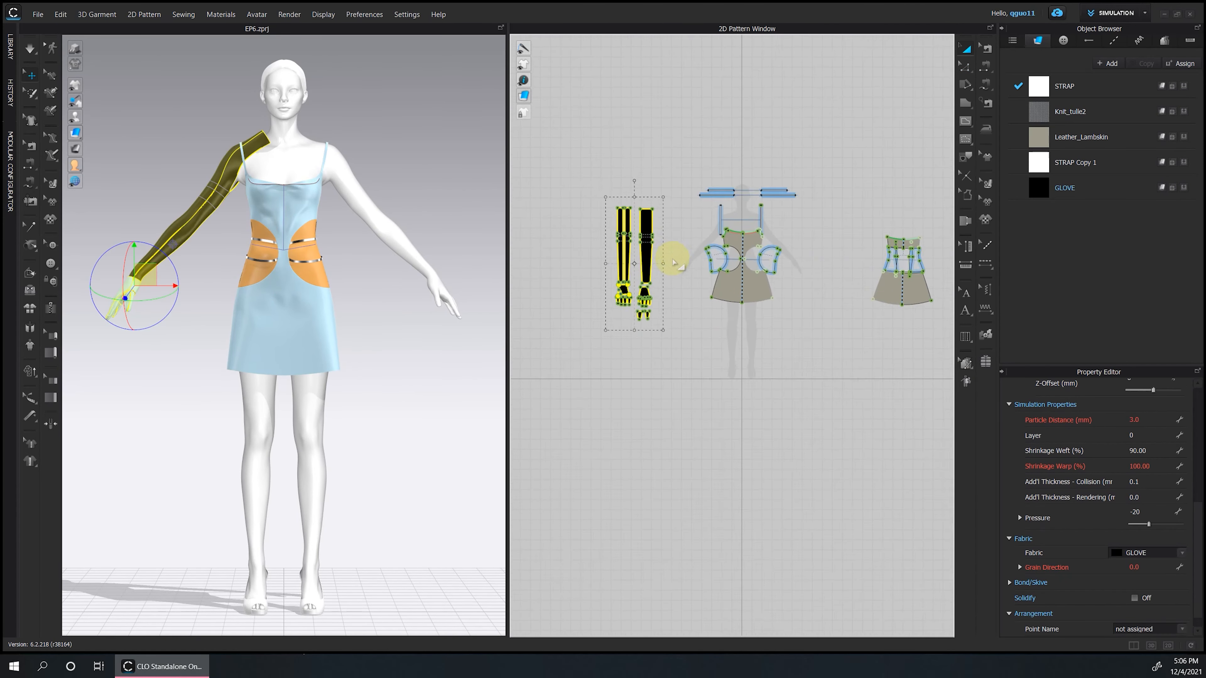
{"action": "scroll", "coordinate": [679, 252], "scroll_direction": "up", "scroll_amount": 2}
{"action": "key", "text": "ctrl+d"}
{"action": "left_click", "coordinate": [875, 265]}
{"action": "scroll", "coordinate": [367, 280], "scroll_direction": "down", "scroll_amount": 5}
{"action": "left_click_drag", "start_coordinate": [469, 314], "coordinate": [333, 314]}
{"action": "scroll", "coordinate": [401, 263], "scroll_direction": "up", "scroll_amount": 6}
{"action": "middle_click_drag", "start_coordinate": [401, 264], "coordinate": [251, 299]}
{"action": "left_click_drag", "start_coordinate": [411, 295], "coordinate": [395, 295]}
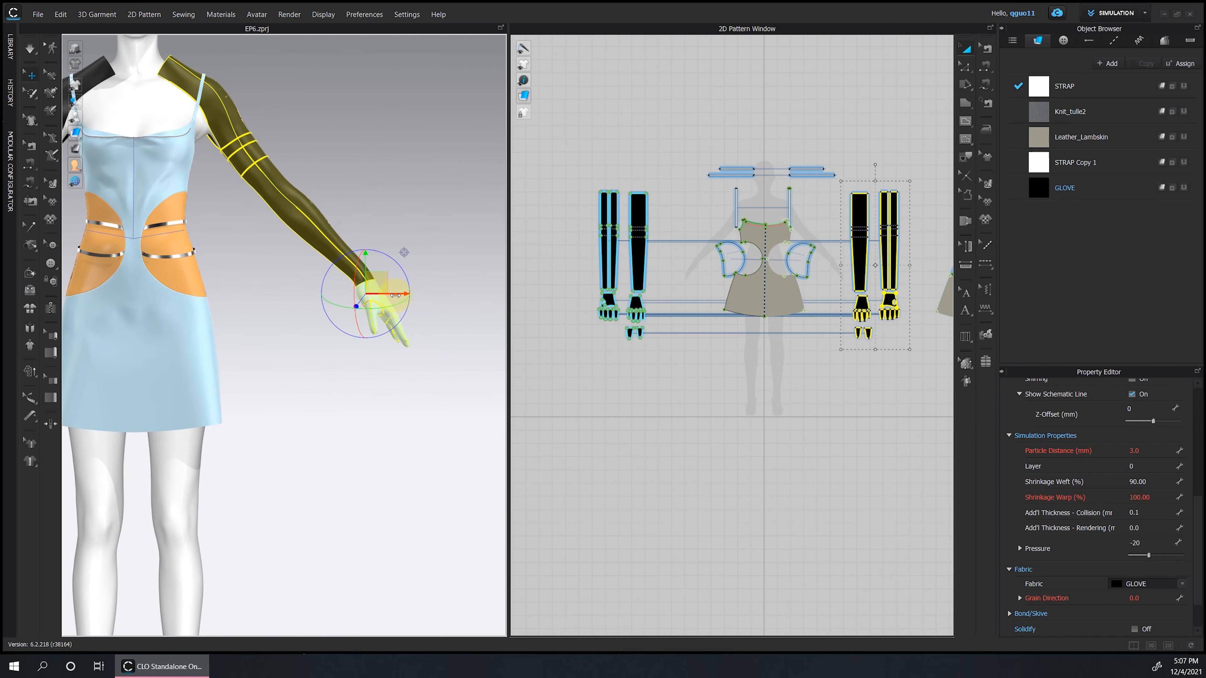
Unfreeze the copied glove pieces and simulate them on the avatar's arm.
{"action": "right_click", "coordinate": [327, 248]}
{"action": "left_click", "coordinate": [401, 347]}
{"action": "left_click", "coordinate": [374, 165]}
{"action": "key", "text": "2"}
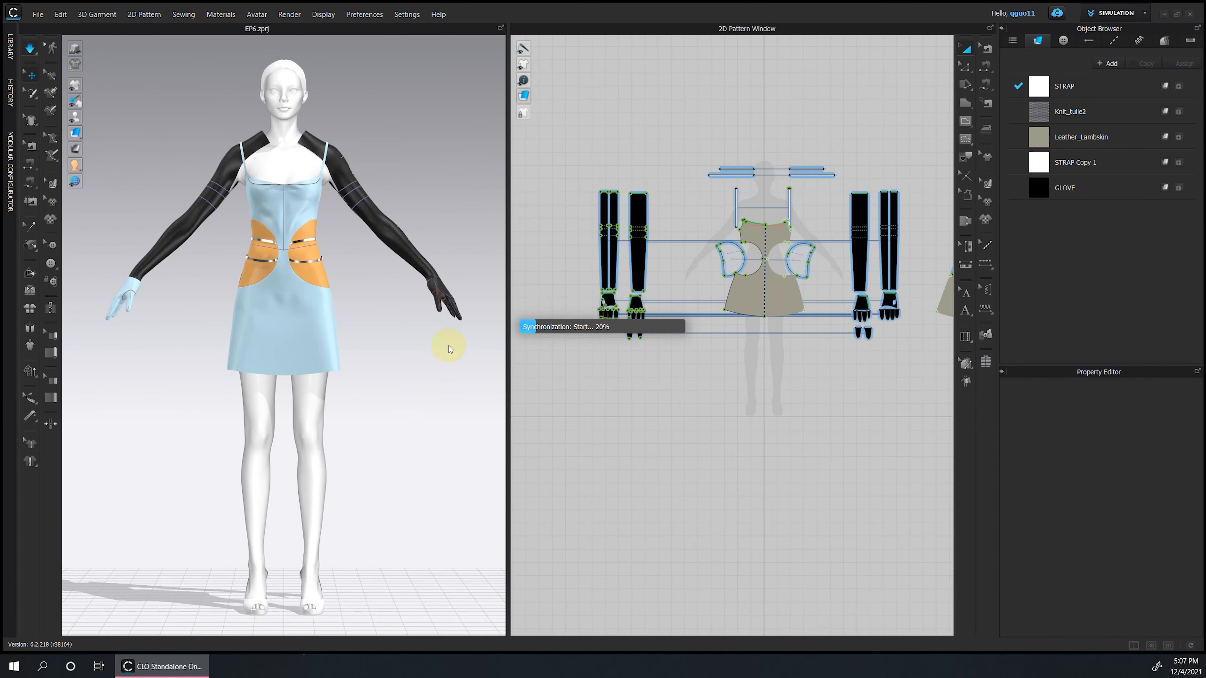
Try to reshape the top of the original glove's back strip, and undo the change.
{"action": "key", "text": "8"}
{"action": "left_click", "coordinate": [604, 247]}
{"action": "left_click", "coordinate": [587, 161]}
{"action": "scroll", "coordinate": [612, 161], "scroll_direction": "up", "scroll_amount": 6}
{"action": "key", "text": "z"}
{"action": "right_click", "coordinate": [613, 255]}
{"action": "left_click", "coordinate": [665, 346]}
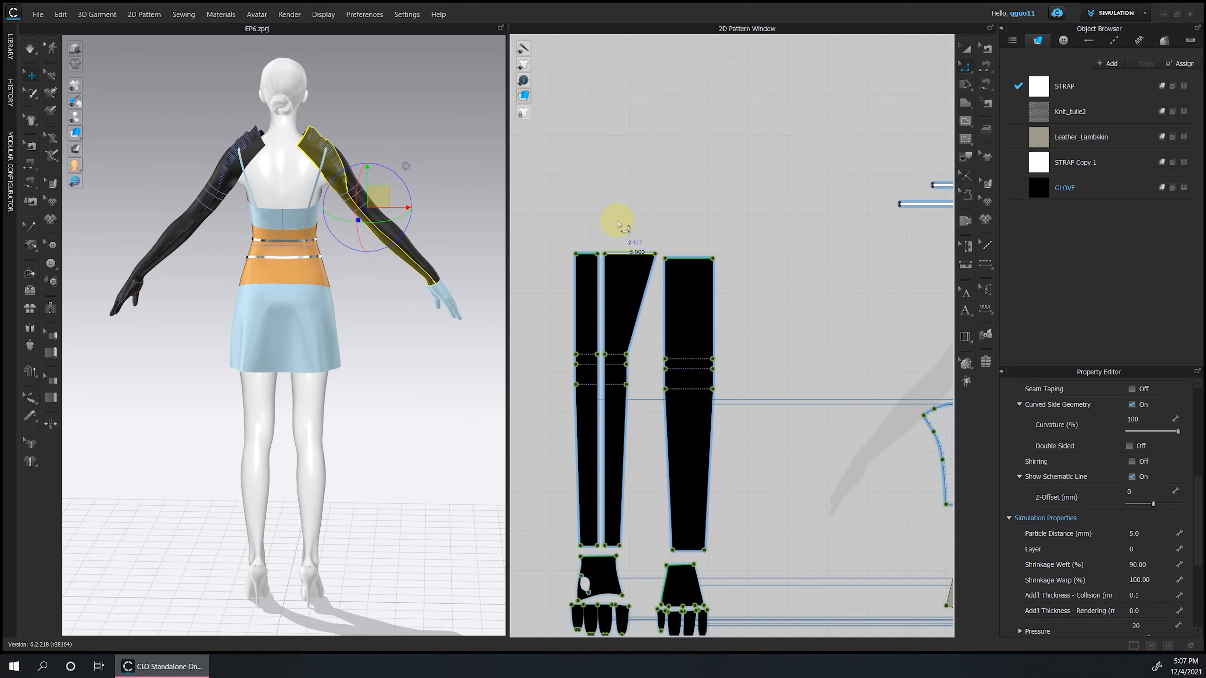
{"action": "key", "text": "ctrl+z"}
Extend the glove's back strip 4 in beyond its top edge, and pull the new edge partway back down.
{"action": "scroll", "coordinate": [638, 261], "scroll_direction": "up", "scroll_amount": 7}
{"action": "right_click", "coordinate": [553, 229]}
{"action": "left_click", "coordinate": [629, 275]}
{"action": "type", "text": "4"}
{"action": "left_click", "coordinate": [574, 416]}
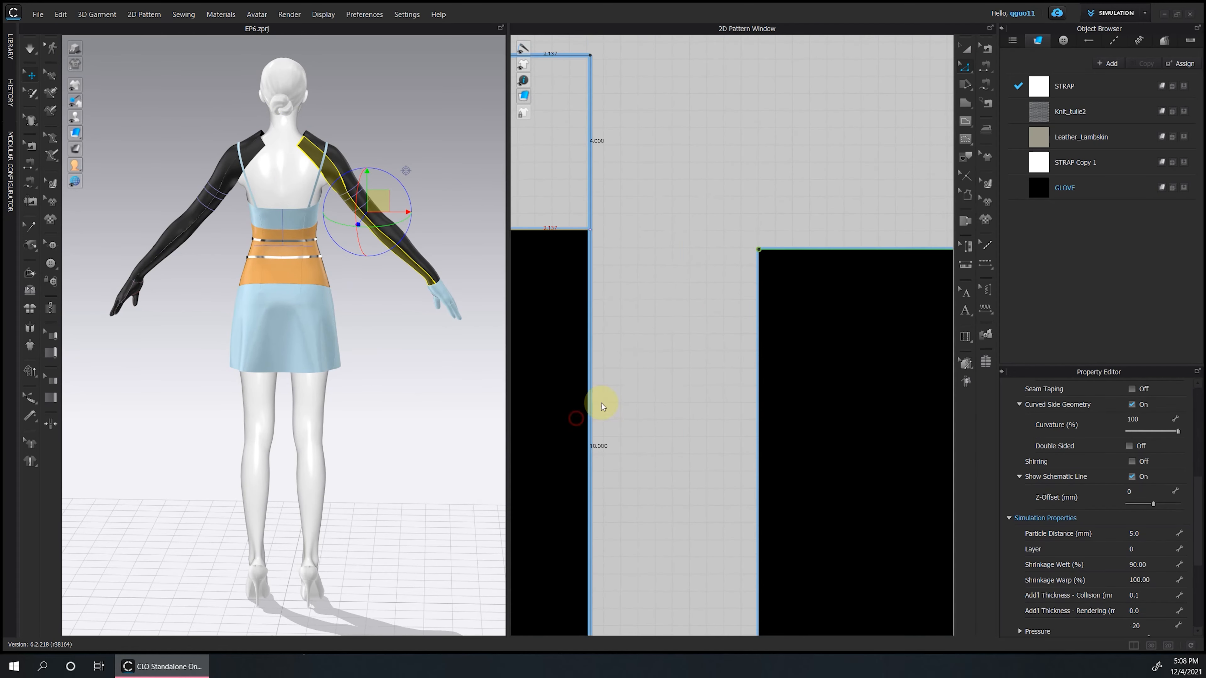
{"action": "middle_click_drag", "start_coordinate": [560, 190], "coordinate": [688, 262]}
{"action": "left_click_drag", "start_coordinate": [671, 127], "coordinate": [673, 199]}
Sew the top edges of the two mirrored back strips together and simulate.
{"action": "scroll", "coordinate": [670, 190], "scroll_direction": "down", "scroll_amount": 7}
{"action": "key", "text": "n"}
{"action": "left_click", "coordinate": [610, 147]}
{"action": "middle_click_drag", "start_coordinate": [797, 162], "coordinate": [593, 209]}
{"action": "left_click", "coordinate": [693, 217]}
{"action": "left_click", "coordinate": [436, 178]}
{"action": "key", "text": "space"}
Set the pressure of the two joined back strips to -30.
{"action": "right_click_drag", "start_coordinate": [285, 142], "coordinate": [342, 247]}
{"action": "scroll", "coordinate": [380, 209], "scroll_direction": "up", "scroll_amount": 4}
{"action": "key", "text": "space"}
{"action": "left_click", "coordinate": [383, 209]}
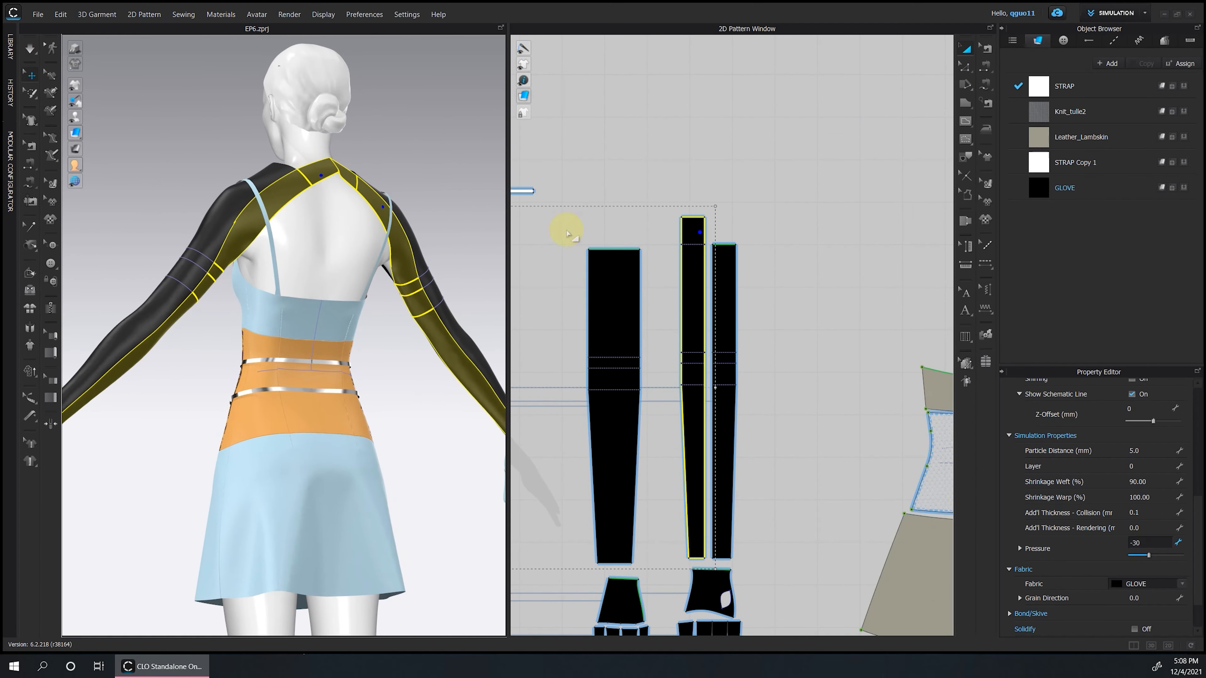
{"action": "left_click", "coordinate": [433, 172]}
Set the particle distance of all pieces of both gloves to 10 mm, and simulate.
{"action": "scroll", "coordinate": [766, 400], "scroll_direction": "down", "scroll_amount": 7}
{"action": "left_click_drag", "start_coordinate": [522, 323], "coordinate": [590, 480]}
{"action": "left_click_drag", "start_coordinate": [714, 347], "coordinate": [778, 477], "text": "shift"}
{"action": "left_click", "coordinate": [442, 190]}
{"action": "key", "text": "space"}
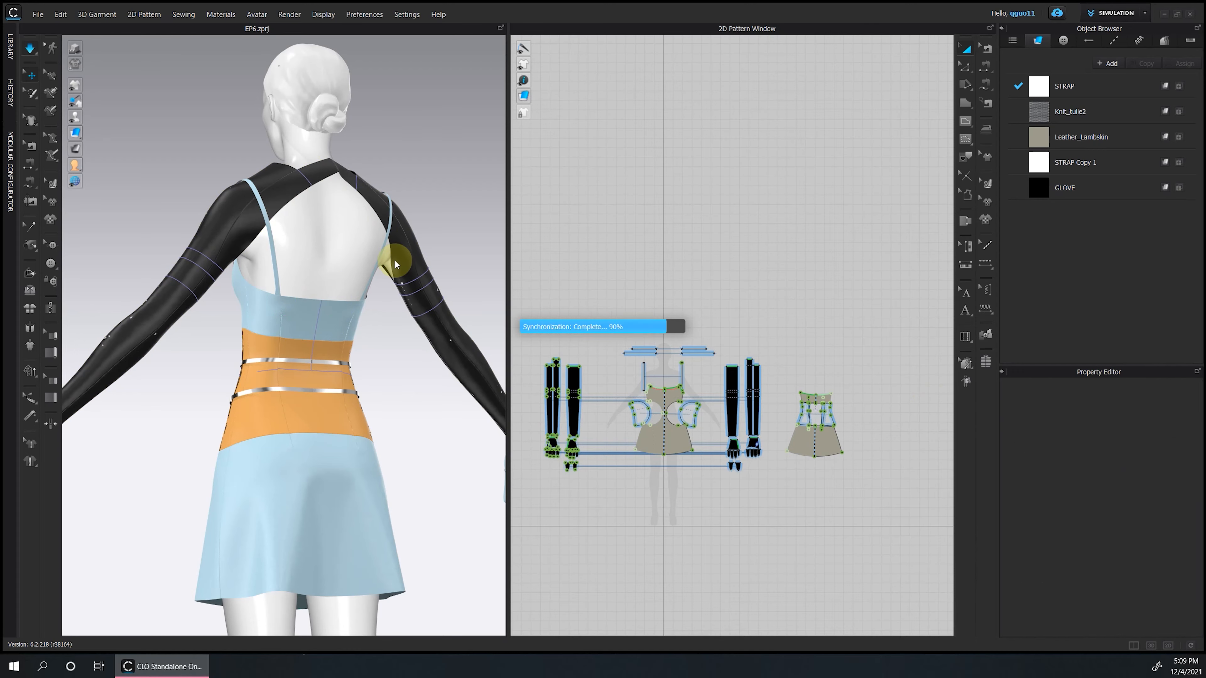
Shorten the back strip's extension by lowering its top edge slightly, and simulate the joined back.
{"action": "key", "text": "space"}
{"action": "left_click", "coordinate": [280, 198]}
{"action": "right_click_drag", "start_coordinate": [452, 194], "coordinate": [425, 193]}
{"action": "scroll", "coordinate": [535, 375], "scroll_direction": "up", "scroll_amount": 7}
{"action": "left_click", "coordinate": [965, 66]}
{"action": "scroll", "coordinate": [623, 316], "scroll_direction": "up", "scroll_amount": 3}
{"action": "left_click_drag", "start_coordinate": [624, 305], "coordinate": [624, 317]}
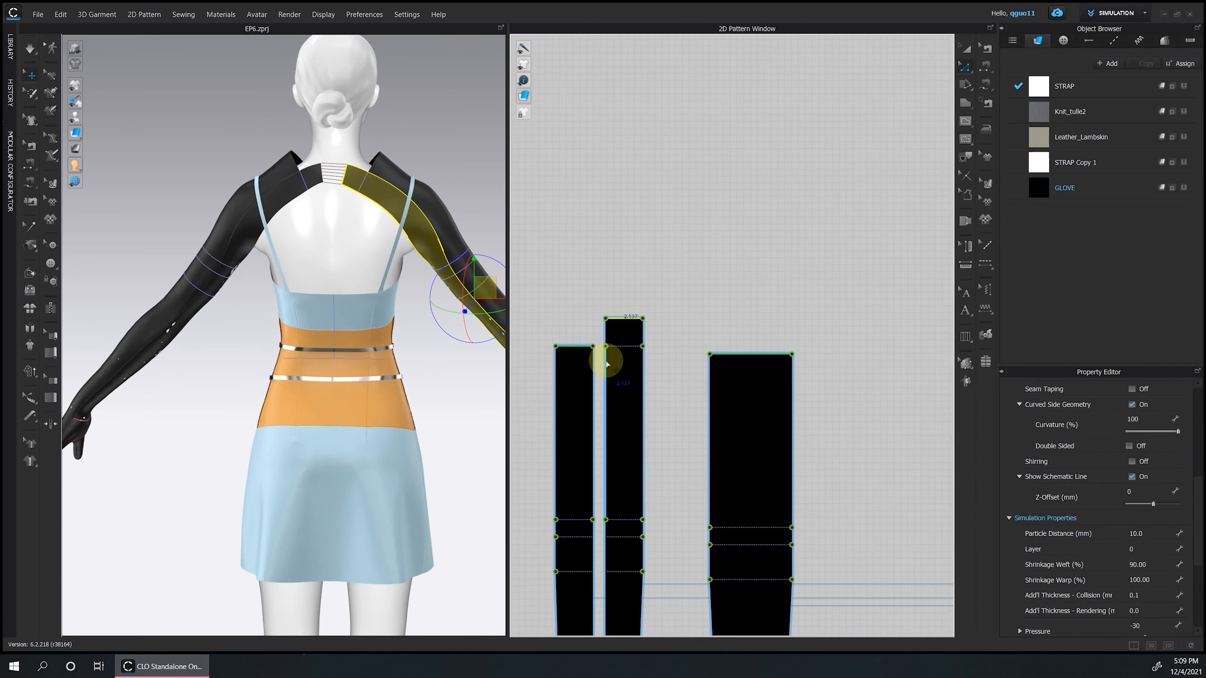
{"action": "key", "text": "space"}
{"action": "right_click_drag", "start_coordinate": [412, 381], "coordinate": [638, 353]}
{"action": "key", "text": "space"}
Extend the glove's front strip 2 in beyond its top edge.
{"action": "left_click", "coordinate": [579, 330]}
{"action": "right_click", "coordinate": [578, 347]}
{"action": "left_click", "coordinate": [614, 380]}
{"action": "type", "text": "2"}
{"action": "left_click", "coordinate": [573, 419]}
{"action": "scroll", "coordinate": [531, 171], "scroll_direction": "down", "scroll_amount": 2}
Sew the top edges of the two mirrored front strips together and simulate.
{"action": "left_click", "coordinate": [986, 67]}
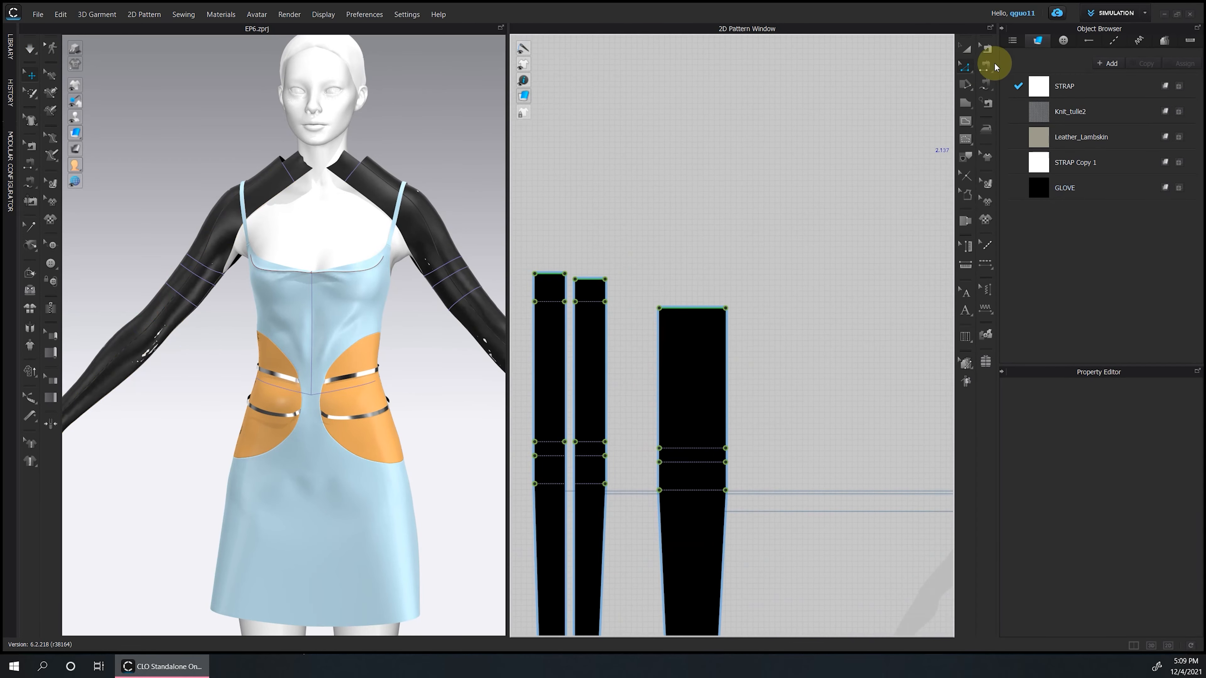
{"action": "left_click", "coordinate": [549, 274]}
{"action": "scroll", "coordinate": [623, 402], "scroll_direction": "down", "scroll_amount": 4}
{"action": "left_click", "coordinate": [916, 329]}
{"action": "key", "text": "space"}
Pull the joined front strips into place over the upper chest during simulation.
{"action": "key", "text": "q"}
{"action": "mouse_move", "coordinate": [318, 191]}
{"action": "left_mouse_down"}
{"action": "mouse_move", "coordinate": [335, 210]}
{"action": "mouse_move", "coordinate": [323, 199]}
{"action": "left_mouse_up"}
{"action": "left_click_drag", "start_coordinate": [317, 193], "coordinate": [321, 190]}
{"action": "right_click_drag", "start_coordinate": [321, 209], "coordinate": [428, 223]}
{"action": "left_click_drag", "start_coordinate": [339, 192], "coordinate": [349, 194]}
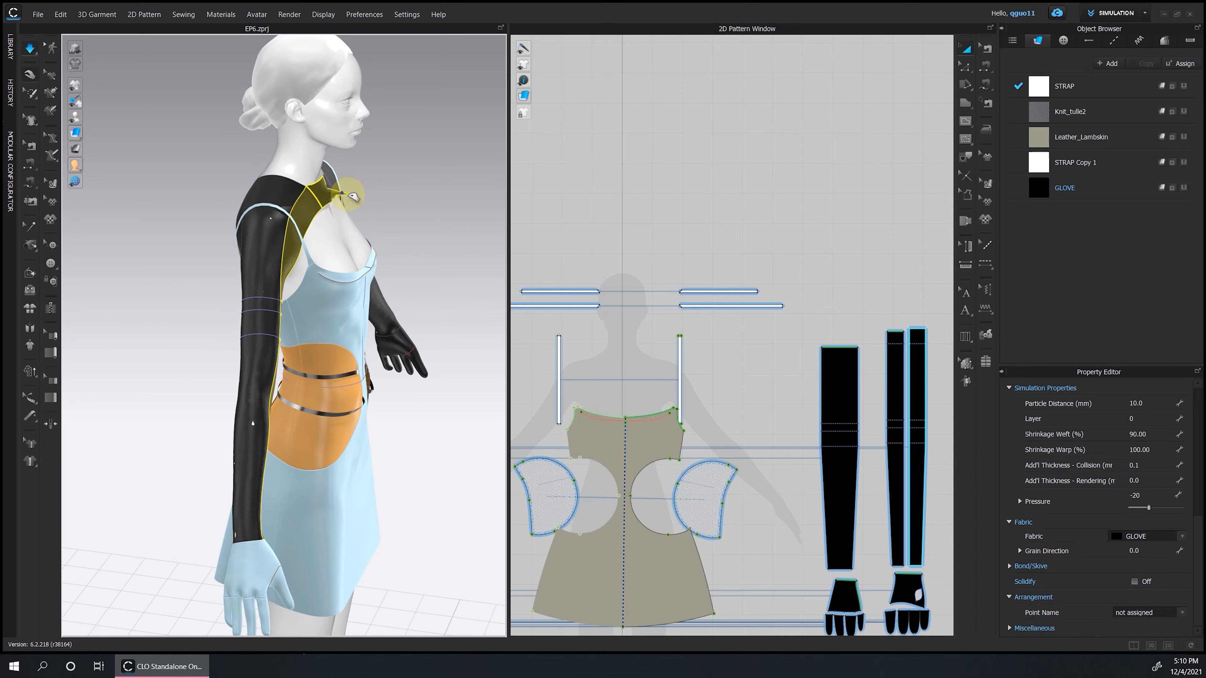
{"action": "right_click_drag", "start_coordinate": [327, 204], "coordinate": [210, 175]}
{"action": "key", "text": "space"}
Check the joined gloves on the avatar and return to the front view.
{"action": "key", "text": "b"}
{"action": "key", "text": "q"}
{"action": "scroll", "coordinate": [425, 326], "scroll_direction": "down", "scroll_amount": 5}
{"action": "left_click", "coordinate": [299, 289]}
{"action": "left_click", "coordinate": [1151, 476]}
{"action": "left_click", "coordinate": [377, 275]}
{"action": "right_click_drag", "start_coordinate": [377, 274], "coordinate": [411, 299]}
{"action": "key", "text": "2"}
Render a preview of the dress with both joined gloves, and return to the 2D pattern view.
{"action": "left_click", "coordinate": [289, 14]}
{"action": "left_click", "coordinate": [302, 30]}
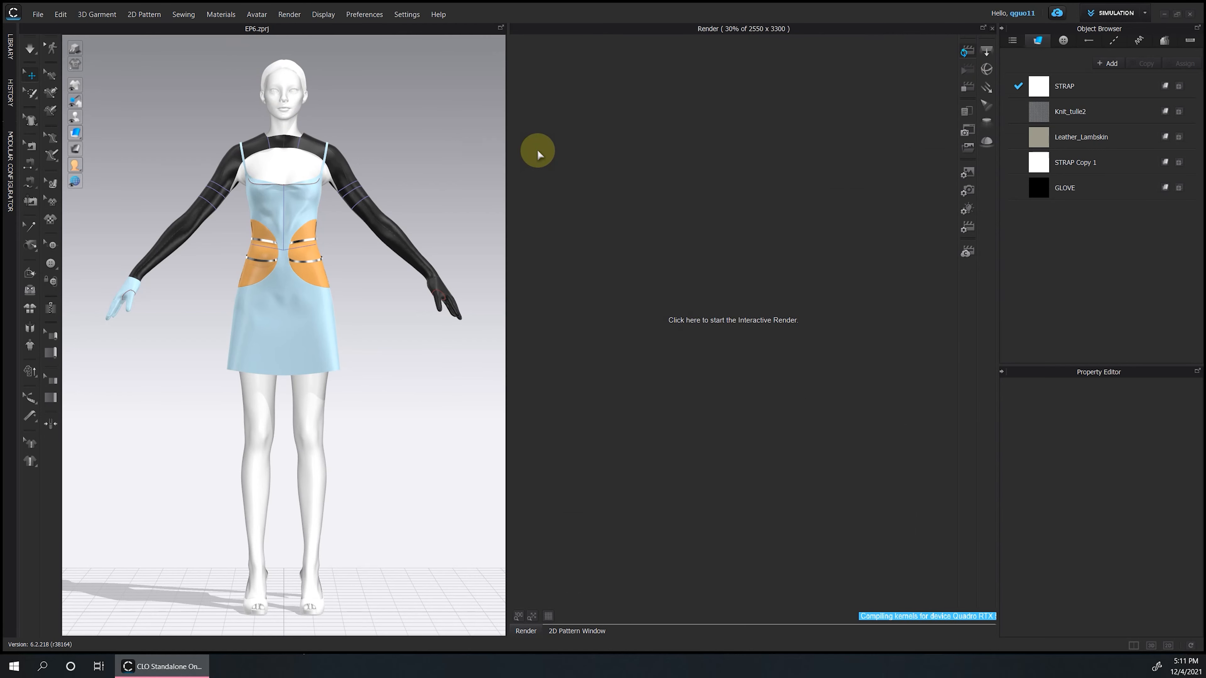
{"action": "left_click", "coordinate": [969, 83]}
{"action": "left_click", "coordinate": [576, 631]}
Move the original glove's front strip apart from the neighbouring strip in the pattern layout.
{"action": "scroll", "coordinate": [692, 371], "scroll_direction": "up", "scroll_amount": 1}
{"action": "left_click", "coordinate": [265, 142]}
{"action": "middle_click_drag", "start_coordinate": [691, 371], "coordinate": [945, 366]}
{"action": "left_click_drag", "start_coordinate": [605, 397], "coordinate": [564, 397]}
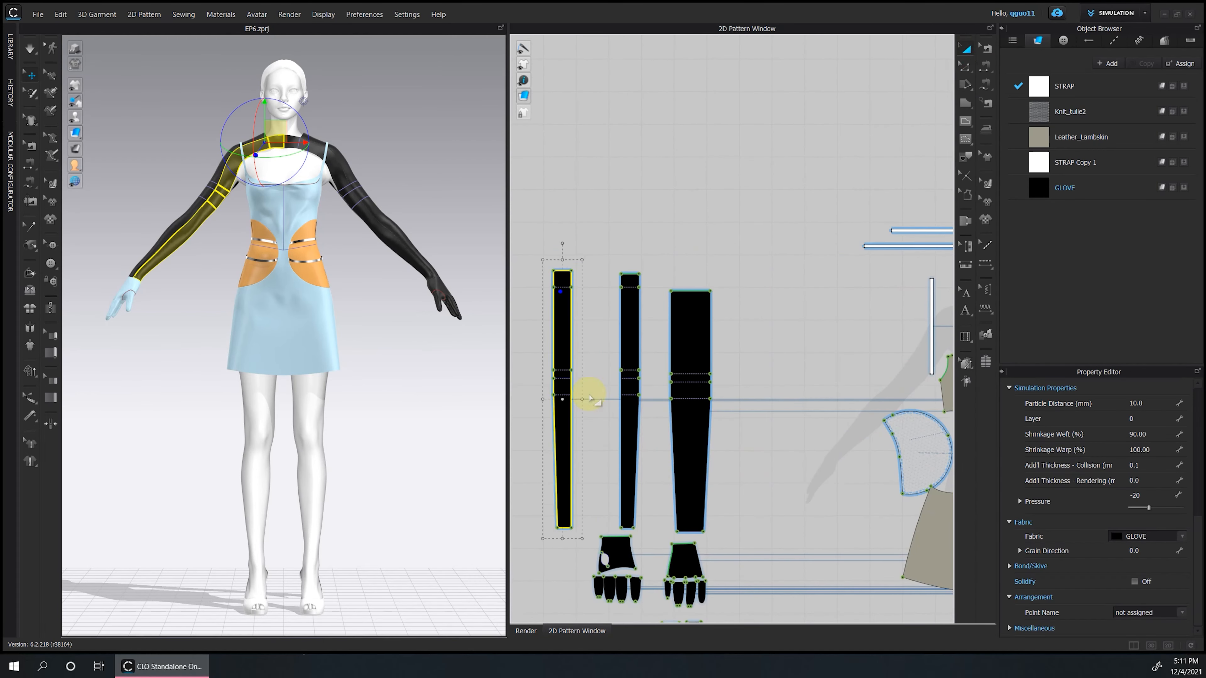
Delete the side point at the strip's old top edge, widen the top outward, and raise the next side point.
{"action": "key", "text": "z"}
{"action": "right_click", "coordinate": [571, 288]}
{"action": "left_click", "coordinate": [616, 335]}
{"action": "scroll", "coordinate": [572, 271], "scroll_direction": "up", "scroll_amount": 3}
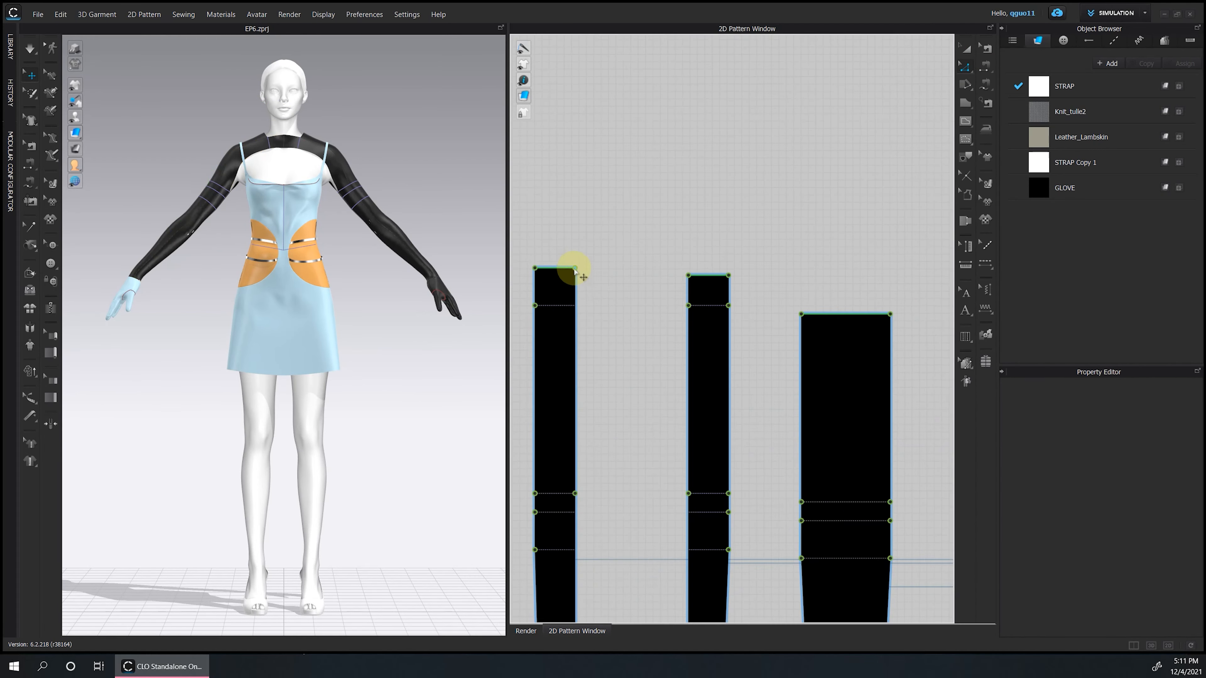
{"action": "left_click_drag", "start_coordinate": [573, 269], "coordinate": [605, 268]}
{"action": "left_click_drag", "start_coordinate": [574, 493], "coordinate": [576, 446]}
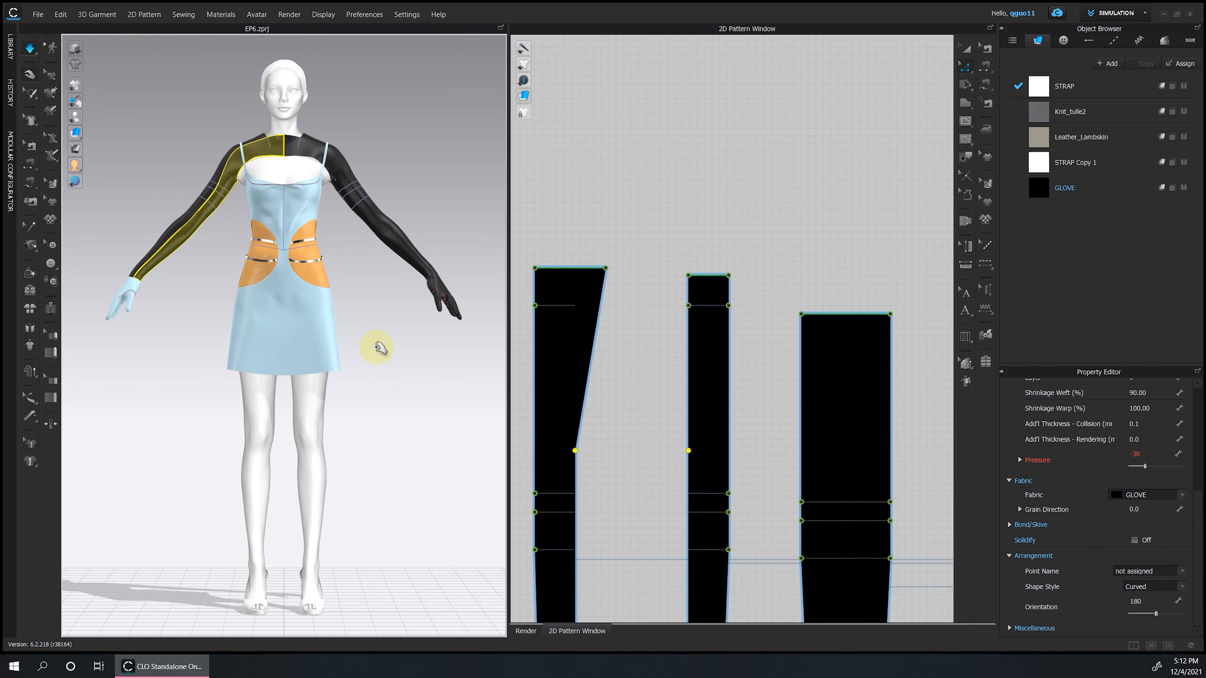
Curve the widened side edge of the front strip into a smooth S-shape, and simulate.
{"action": "left_click", "coordinate": [966, 69]}
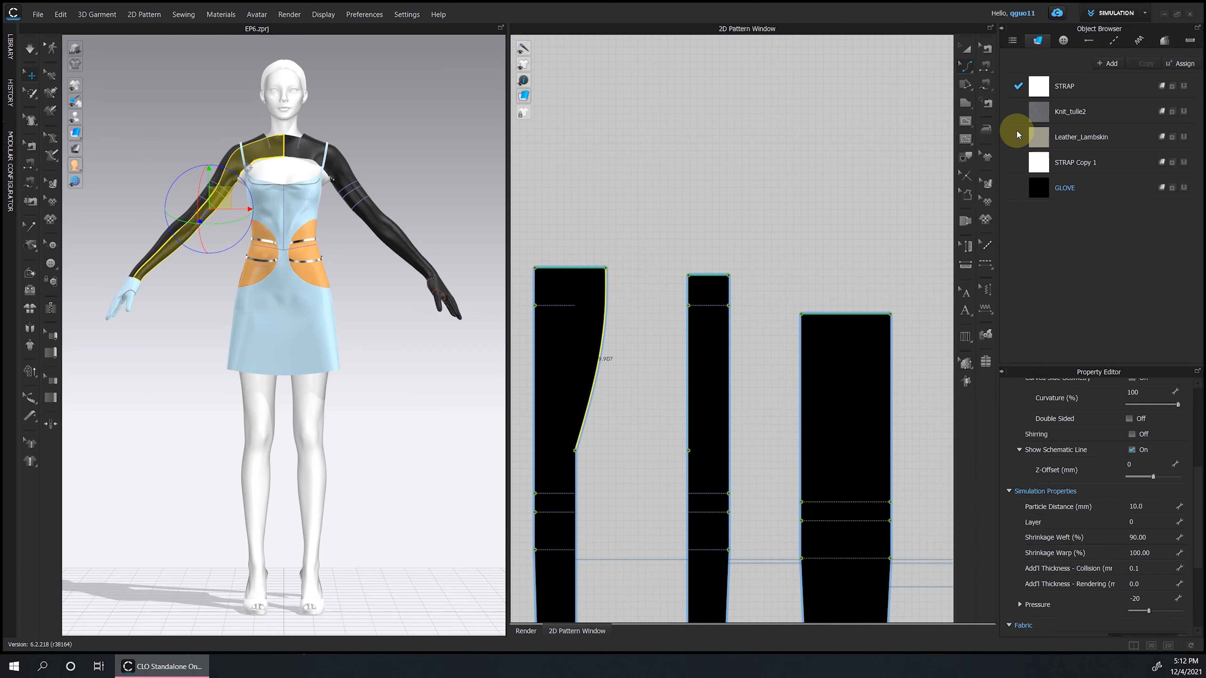
{"action": "key", "text": "q"}
{"action": "left_click", "coordinate": [351, 226]}
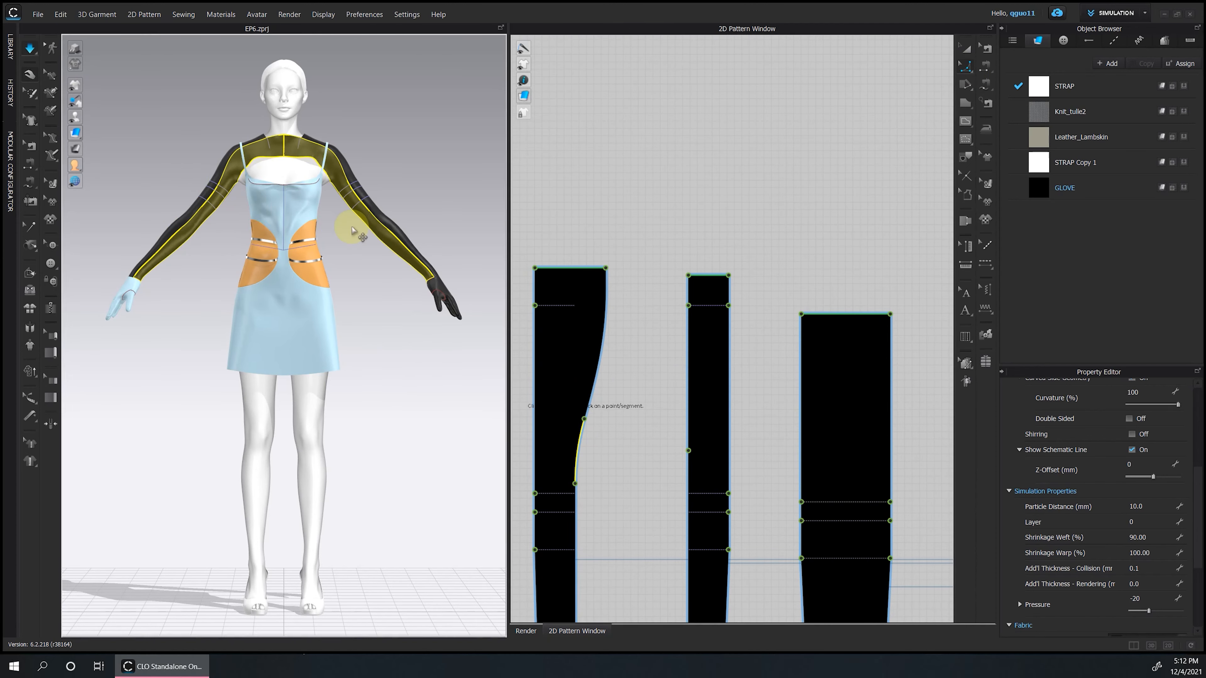
Edit the seam along the lower curve of the front strip's widened side edge.
{"action": "left_click", "coordinate": [535, 305]}
{"action": "scroll", "coordinate": [558, 430], "scroll_direction": "up", "scroll_amount": 5}
{"action": "scroll", "coordinate": [595, 501], "scroll_direction": "down", "scroll_amount": 5}
{"action": "key", "text": "Escape"}
{"action": "scroll", "coordinate": [533, 453], "scroll_direction": "up", "scroll_amount": 5}
{"action": "scroll", "coordinate": [533, 453], "scroll_direction": "down", "scroll_amount": 3}
{"action": "key", "text": "b"}
{"action": "left_click", "coordinate": [737, 361]}
{"action": "right_click", "coordinate": [737, 361]}
{"action": "left_click", "coordinate": [778, 442]}
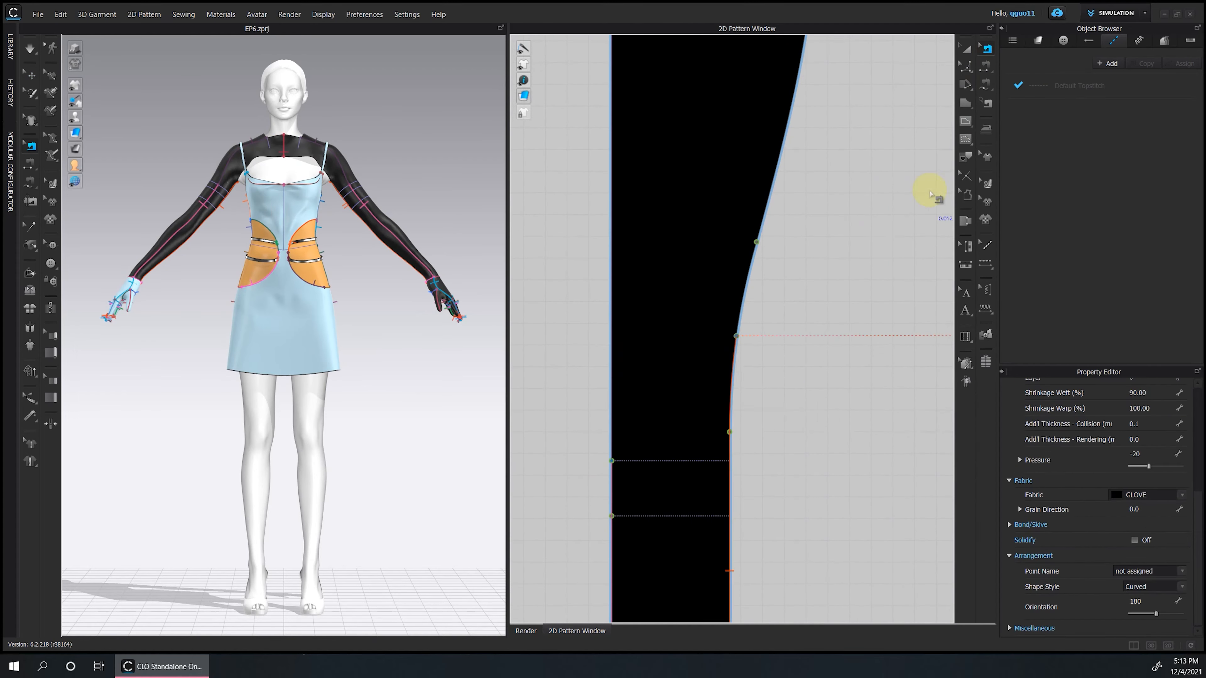
Draw a curved internal line from the front strip's top corner to its curved side edge, and split the strip along it.
{"action": "scroll", "coordinate": [587, 557], "scroll_direction": "down", "scroll_amount": 5}
{"action": "key", "text": "g"}
{"action": "left_click", "coordinate": [963, 66]}
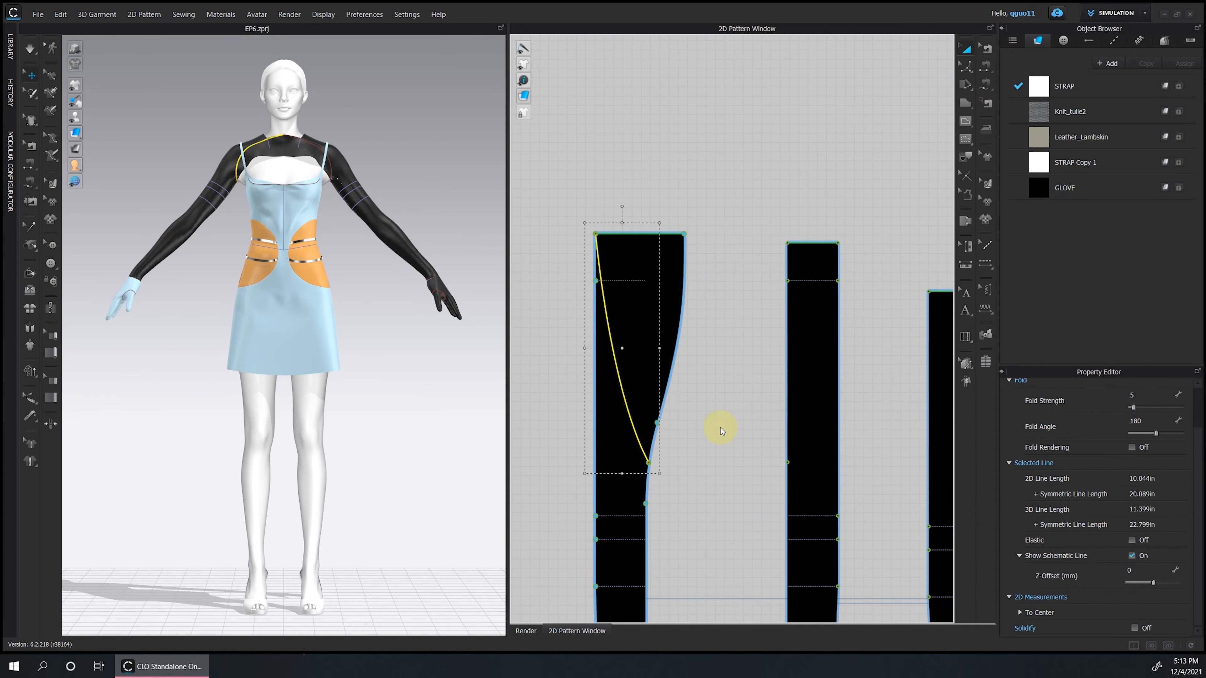
{"action": "right_click", "coordinate": [631, 419]}
{"action": "left_click", "coordinate": [669, 442]}
Duplicate the GLOVE fabric for the upper chest section and colour the copy bright green.
{"action": "left_click", "coordinate": [650, 342]}
{"action": "left_click", "coordinate": [1172, 188]}
{"action": "left_click", "coordinate": [1173, 540]}
{"action": "left_click", "coordinate": [750, 458]}
{"action": "left_click", "coordinate": [629, 363]}
{"action": "scroll", "coordinate": [629, 362], "scroll_direction": "down", "scroll_amount": 10}
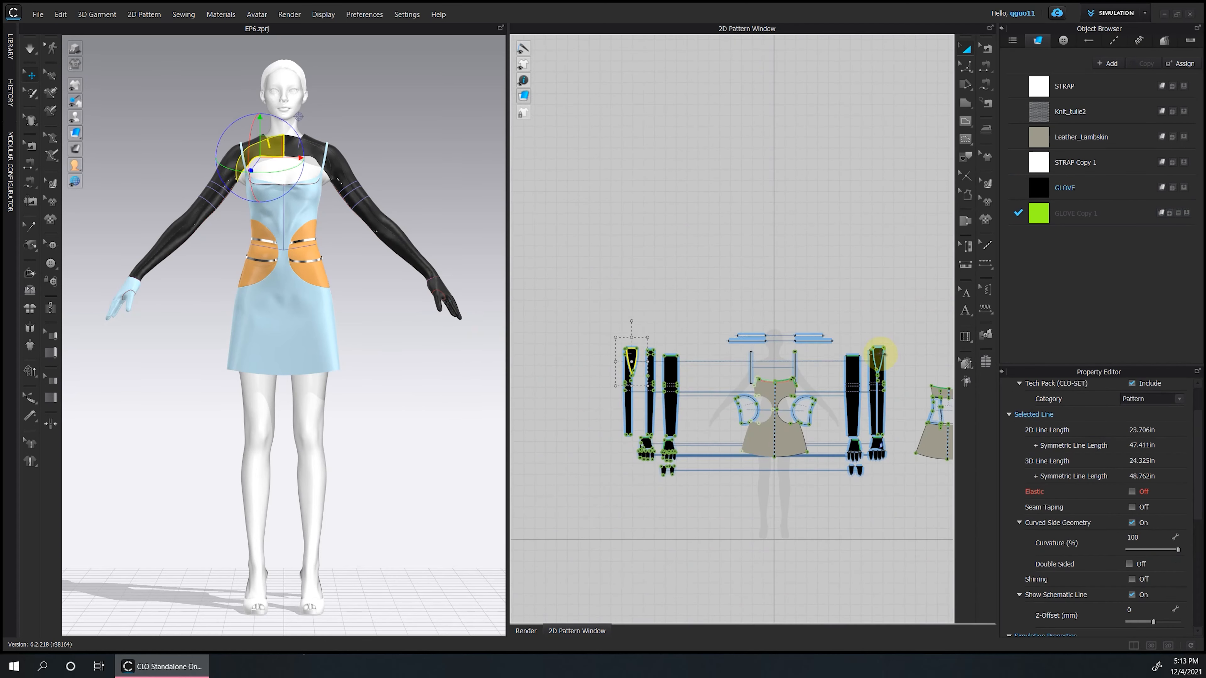
Delete the green GLOVE Copy 1 fabric.
{"action": "left_click", "coordinate": [412, 277]}
{"action": "scroll", "coordinate": [618, 356], "scroll_direction": "up", "scroll_amount": 6}
{"action": "left_click", "coordinate": [658, 361]}
{"action": "left_click", "coordinate": [1075, 213]}
{"action": "left_click", "coordinate": [1178, 214]}
{"action": "left_click", "coordinate": [659, 380]}
{"action": "left_click", "coordinate": [678, 381]}
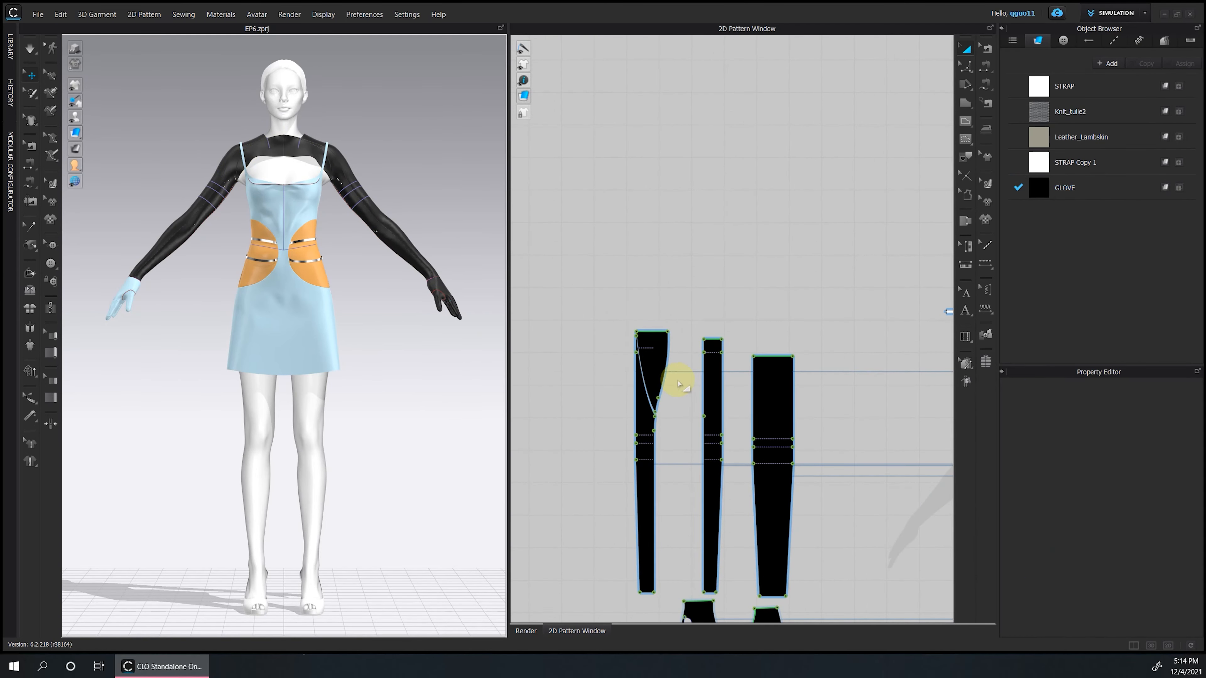
Try to place the wide sleeve strip alongside the split front strip.
{"action": "middle_click_drag", "start_coordinate": [677, 381], "coordinate": [724, 369]}
{"action": "right_click_drag", "start_coordinate": [451, 250], "coordinate": [513, 254]}
{"action": "left_click_drag", "start_coordinate": [826, 414], "coordinate": [646, 400]}
{"action": "scroll", "coordinate": [650, 413], "scroll_direction": "up", "scroll_amount": 6}
{"action": "left_click_drag", "start_coordinate": [627, 361], "coordinate": [668, 402]}
{"action": "right_click_drag", "start_coordinate": [432, 195], "coordinate": [493, 212]}
{"action": "middle_click_drag", "start_coordinate": [824, 331], "coordinate": [737, 258]}
{"action": "scroll", "coordinate": [737, 258], "scroll_direction": "down", "scroll_amount": 1}
{"action": "key", "text": "ctrl+z"}
Undo the split and the curved internal line on the front strip.
{"action": "scroll", "coordinate": [833, 224], "scroll_direction": "down", "scroll_amount": 5}
{"action": "key", "text": "ctrl+z"}
{"action": "key", "text": "ctrl+z"}
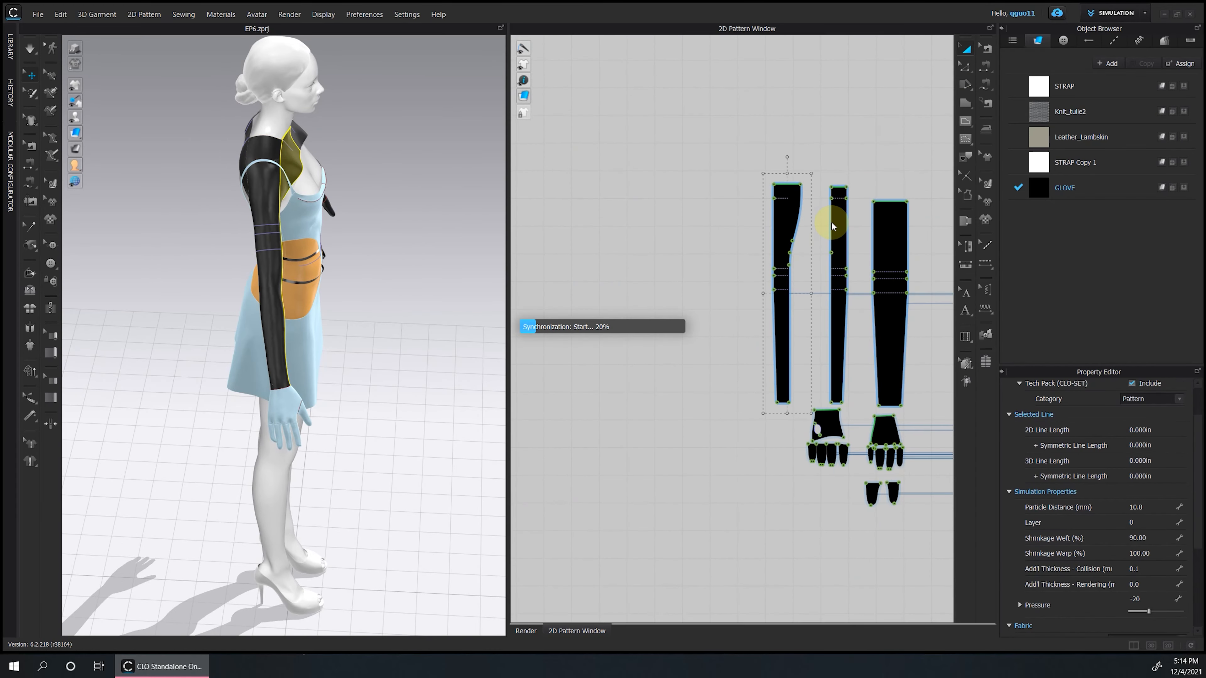
{"action": "key", "text": "ctrl+z"}
Place the wide strip beside the front strip's straight edge and merge the two pieces along their facing upper edges.
{"action": "scroll", "coordinate": [831, 224], "scroll_direction": "up", "scroll_amount": 1}
{"action": "middle_click_drag", "start_coordinate": [902, 247], "coordinate": [871, 236]}
{"action": "left_click_drag", "start_coordinate": [874, 237], "coordinate": [704, 234]}
{"action": "scroll", "coordinate": [726, 210], "scroll_direction": "up", "scroll_amount": 4}
{"action": "left_click", "coordinate": [645, 83]}
{"action": "left_click", "coordinate": [698, 280]}
{"action": "left_click", "coordinate": [709, 280], "text": "shift"}
{"action": "right_click", "coordinate": [711, 279]}
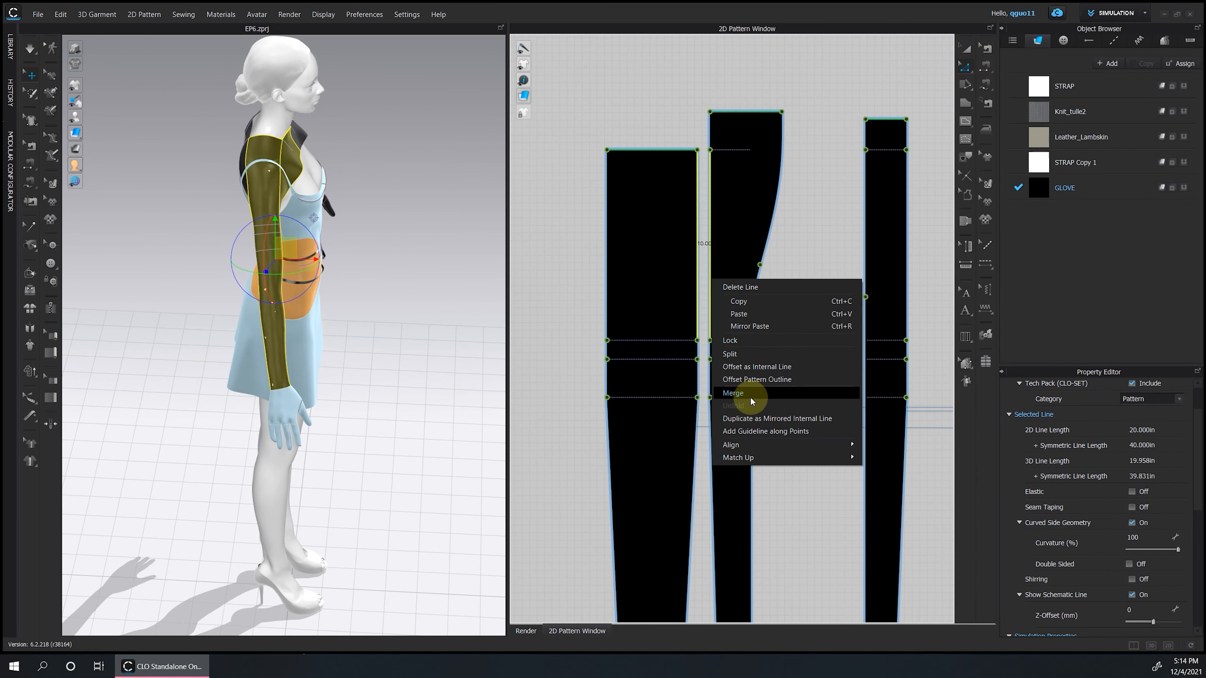
{"action": "left_click", "coordinate": [751, 398]}
{"action": "key", "text": "Return"}
Draw a curved internal line from the merged piece's outer top corner to its curved side edge, and cut the upper section off along it.
{"action": "scroll", "coordinate": [697, 304], "scroll_direction": "down", "scroll_amount": 3}
{"action": "scroll", "coordinate": [704, 344], "scroll_direction": "up", "scroll_amount": 6}
{"action": "scroll", "coordinate": [716, 494], "scroll_direction": "down", "scroll_amount": 3}
{"action": "right_click_drag", "start_coordinate": [452, 197], "coordinate": [394, 204]}
{"action": "scroll", "coordinate": [665, 465], "scroll_direction": "down", "scroll_amount": 4}
{"action": "left_click", "coordinate": [984, 50]}
{"action": "scroll", "coordinate": [708, 427], "scroll_direction": "up", "scroll_amount": 4}
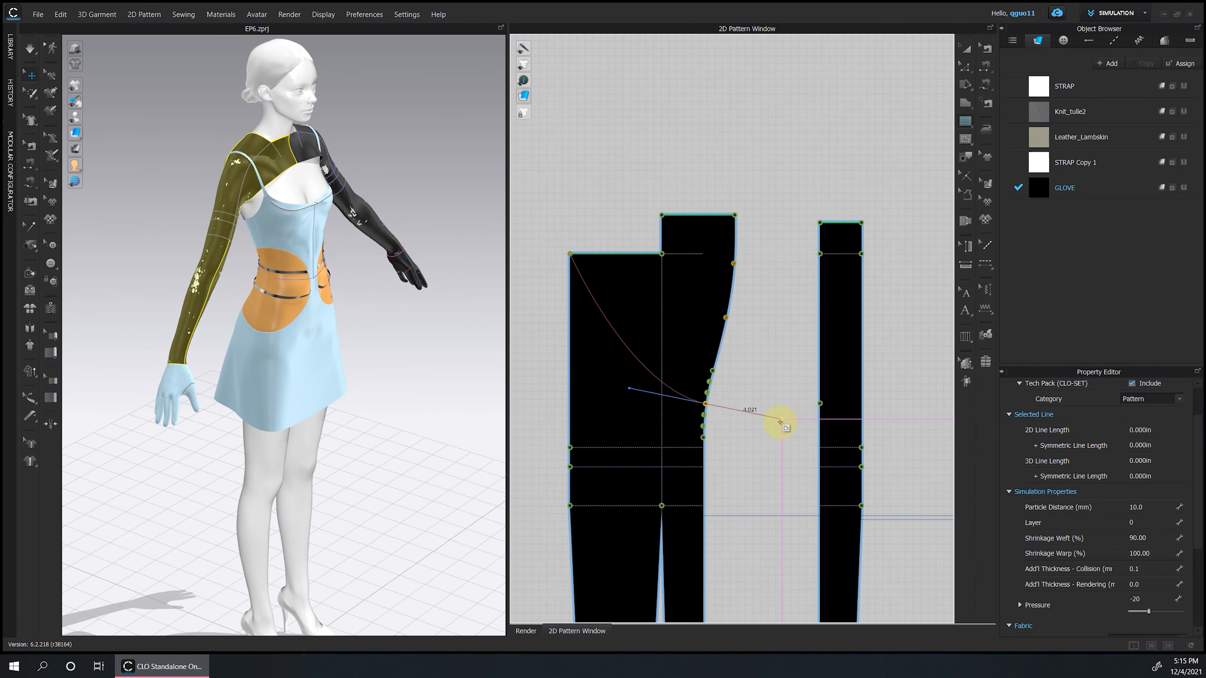
{"action": "key", "text": "Return"}
{"action": "left_click", "coordinate": [619, 378]}
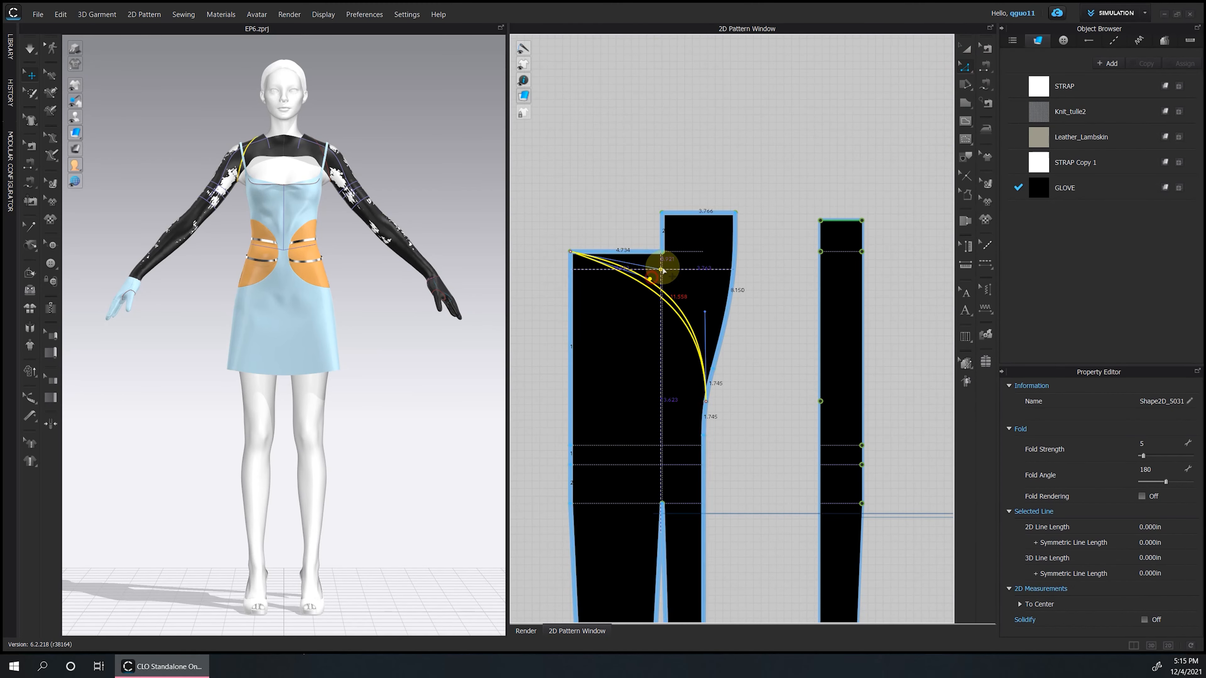
{"action": "right_click", "coordinate": [687, 323]}
{"action": "left_click", "coordinate": [722, 441]}
{"action": "left_click_drag", "start_coordinate": [707, 293], "coordinate": [707, 285]}
Duplicate the GLOVE fabric and colour the copy blue.
{"action": "scroll", "coordinate": [756, 264], "scroll_direction": "down", "scroll_amount": 5}
{"action": "left_click", "coordinate": [1065, 188]}
{"action": "left_click", "coordinate": [1142, 64]}
{"action": "left_click", "coordinate": [1171, 540]}
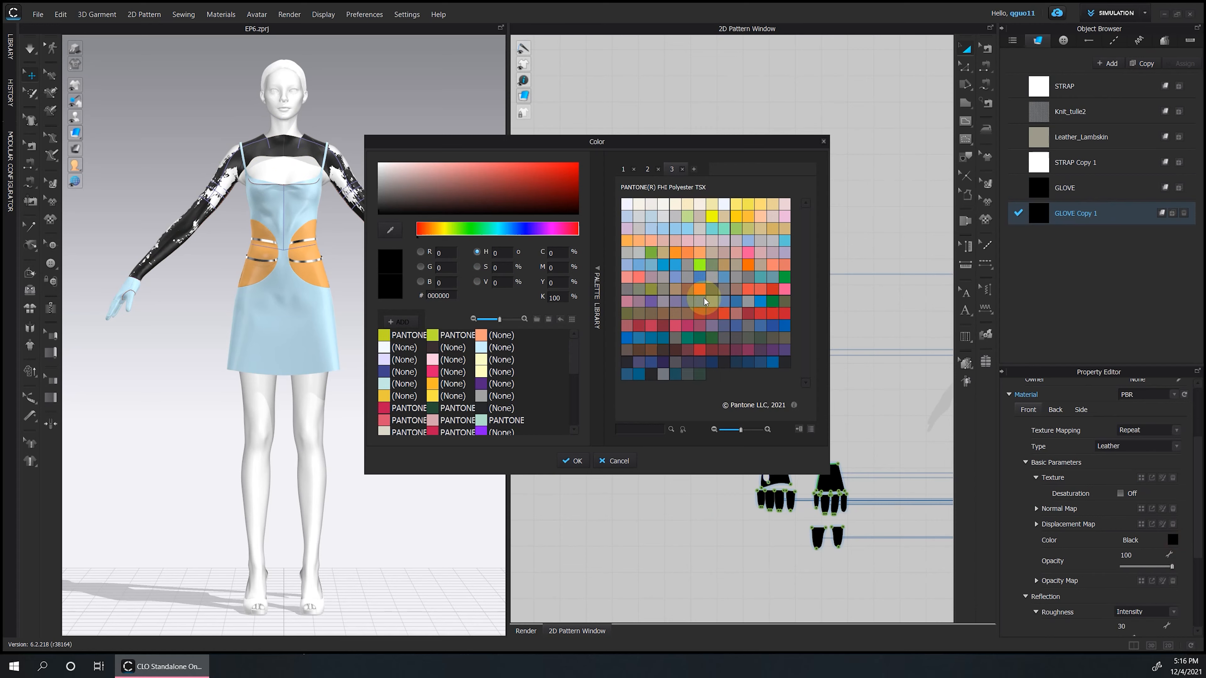
{"action": "left_click", "coordinate": [756, 303]}
{"action": "left_click", "coordinate": [572, 461]}
Select the cut-off upper chest sections on both sides, take them out of the garment, and simulate.
{"action": "left_click", "coordinate": [747, 283]}
{"action": "middle_click_drag", "start_coordinate": [750, 285], "coordinate": [621, 285]}
{"action": "scroll", "coordinate": [621, 286], "scroll_direction": "down", "scroll_amount": 5}
{"action": "left_click", "coordinate": [782, 292], "text": "shift"}
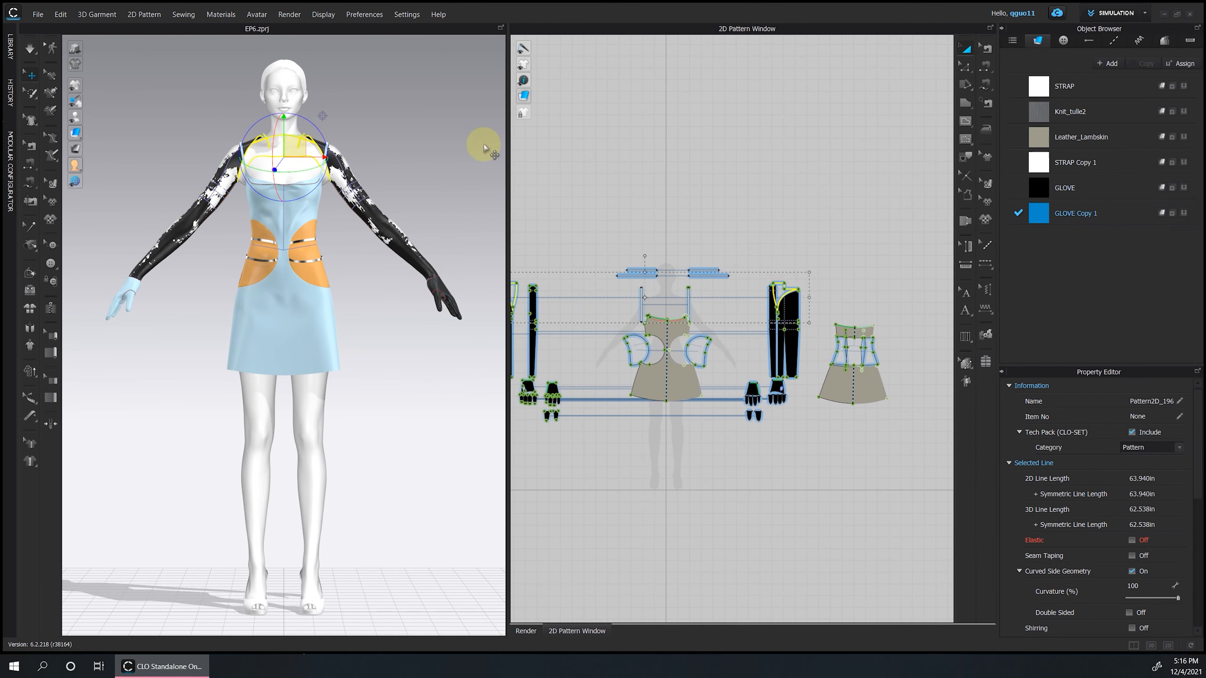
{"action": "key", "text": "Delete"}
{"action": "key", "text": "space"}
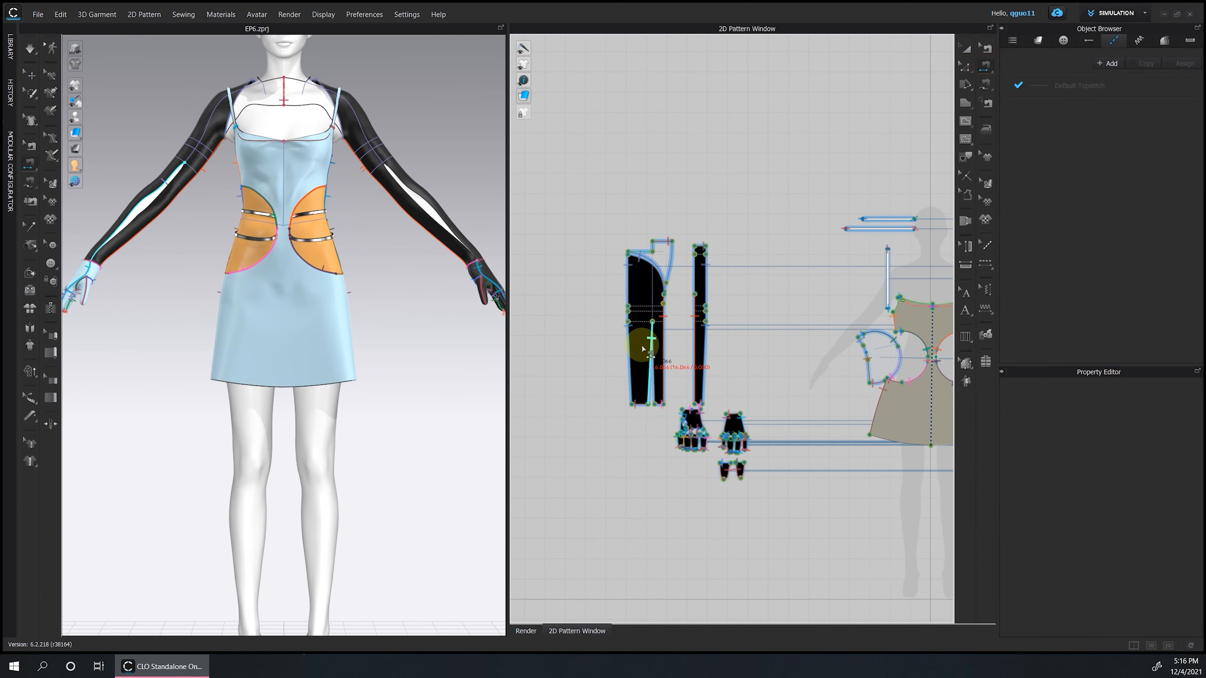
Sew the open forearm slit of the merged glove piece closed and simulate the sleeves across the back.
{"action": "left_click", "coordinate": [352, 284]}
{"action": "key", "text": "q"}
{"action": "right_click_drag", "start_coordinate": [395, 270], "coordinate": [637, 264]}
{"action": "scroll", "coordinate": [156, 184], "scroll_direction": "up", "scroll_amount": 4}
{"action": "left_click_drag", "start_coordinate": [226, 226], "coordinate": [245, 269]}
{"action": "left_click", "coordinate": [304, 324]}
{"action": "right_click_drag", "start_coordinate": [303, 323], "coordinate": [479, 318]}
{"action": "scroll", "coordinate": [332, 304], "scroll_direction": "down", "scroll_amount": 3}
{"action": "left_click", "coordinate": [987, 49]}
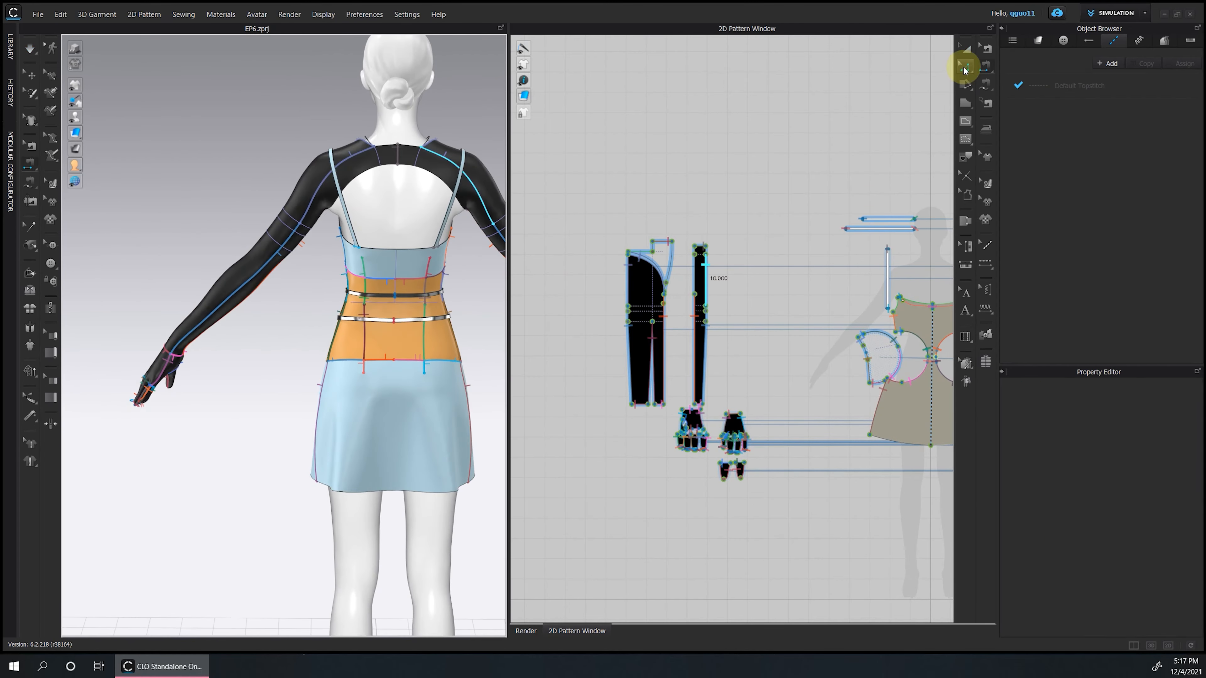
{"action": "key", "text": "space"}
{"action": "left_click", "coordinate": [400, 155]}
Move the narrow back strip's outer top corner inward to slant its end, and simulate the upper back.
{"action": "scroll", "coordinate": [724, 250], "scroll_direction": "up", "scroll_amount": 5}
{"action": "left_click", "coordinate": [959, 71]}
{"action": "left_click", "coordinate": [733, 288]}
{"action": "scroll", "coordinate": [733, 288], "scroll_direction": "up", "scroll_amount": 2}
{"action": "left_click_drag", "start_coordinate": [722, 364], "coordinate": [771, 247]}
{"action": "left_click_drag", "start_coordinate": [665, 333], "coordinate": [672, 334]}
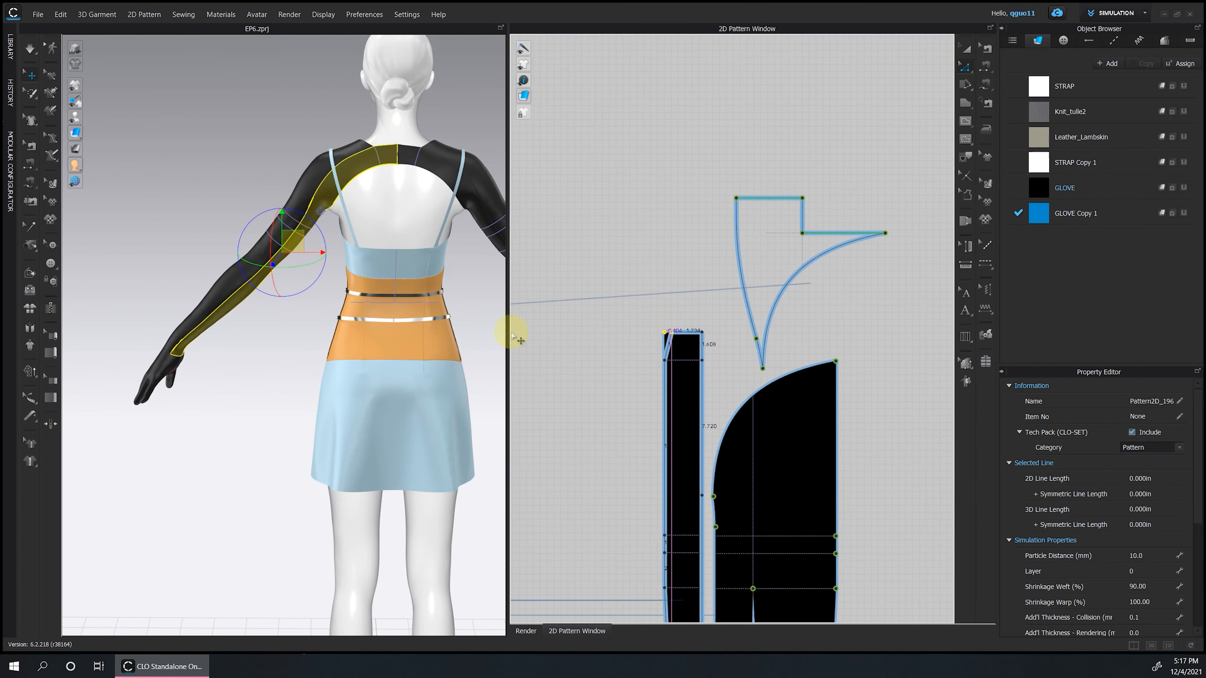
{"action": "scroll", "coordinate": [699, 338], "scroll_direction": "up", "scroll_amount": 4}
{"action": "key", "text": "space"}
{"action": "left_click", "coordinate": [404, 156]}
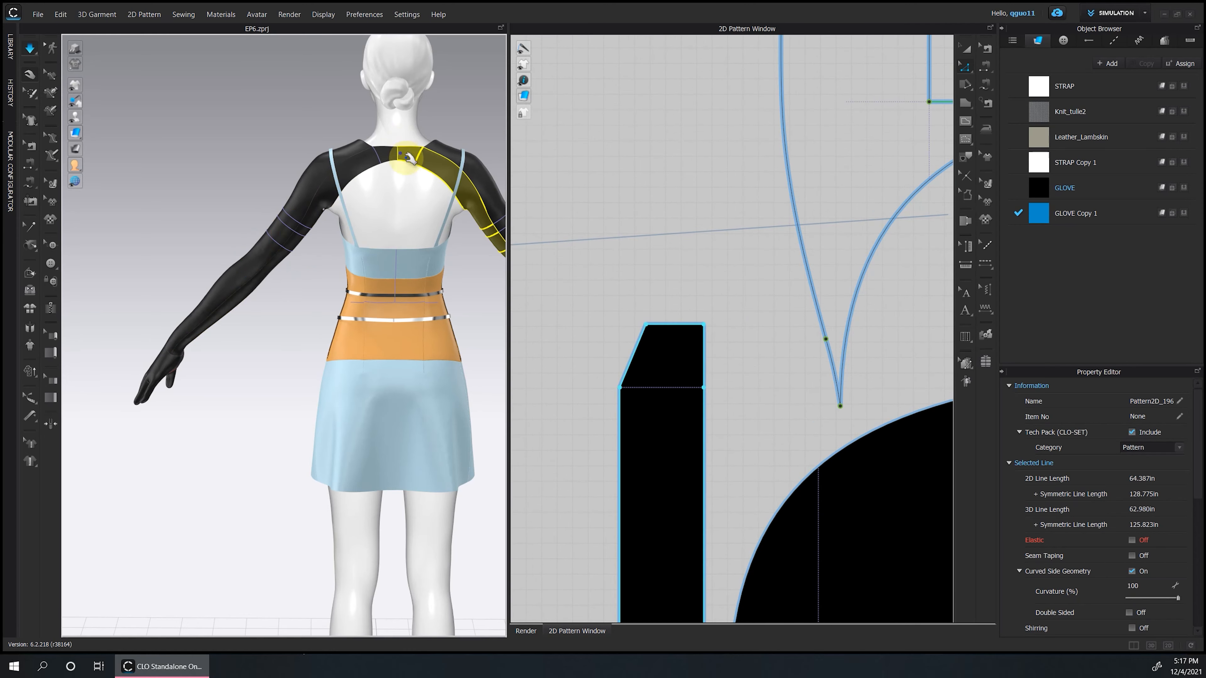
{"action": "left_click", "coordinate": [475, 114]}
{"action": "right_click_drag", "start_coordinate": [461, 148], "coordinate": [391, 226]}
{"action": "scroll", "coordinate": [390, 226], "scroll_direction": "down", "scroll_amount": 4}
{"action": "key", "text": "2"}
{"action": "left_click", "coordinate": [1065, 188]}
{"action": "left_click", "coordinate": [1173, 540]}
{"action": "left_click", "coordinate": [616, 461]}
{"action": "left_click", "coordinate": [1145, 464]}
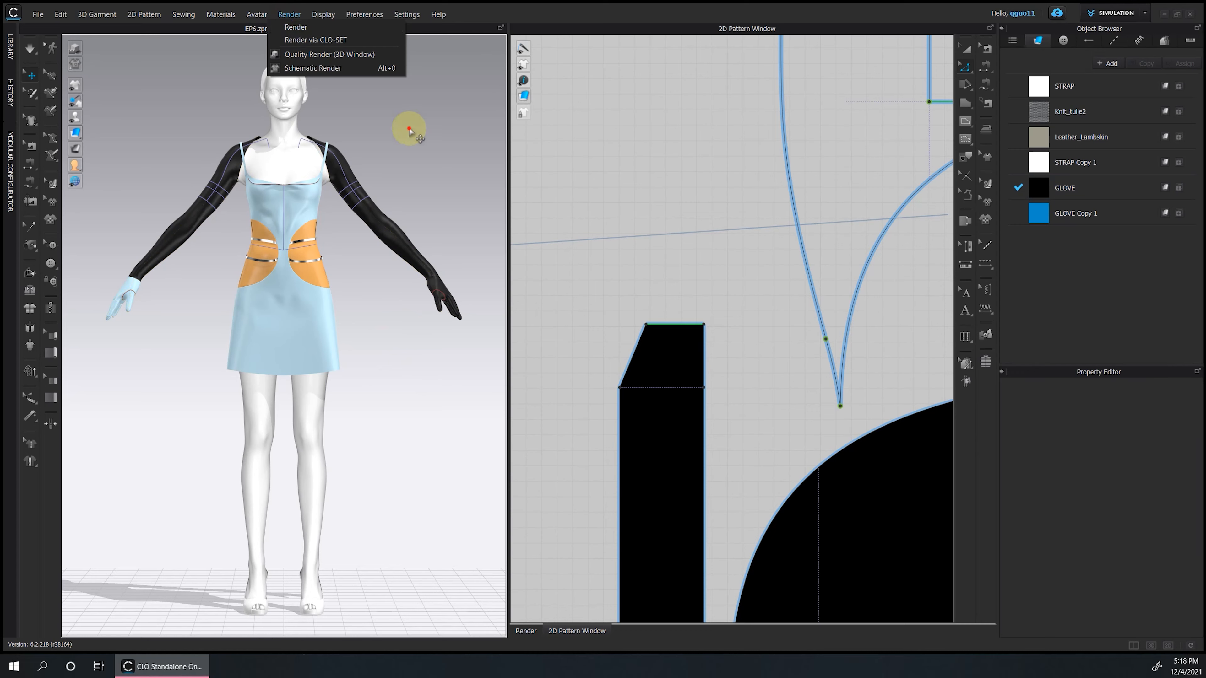
Open the render view and render the dress with its open-chest gloves from the front.
{"action": "scroll", "coordinate": [799, 264], "scroll_direction": "down", "scroll_amount": 4}
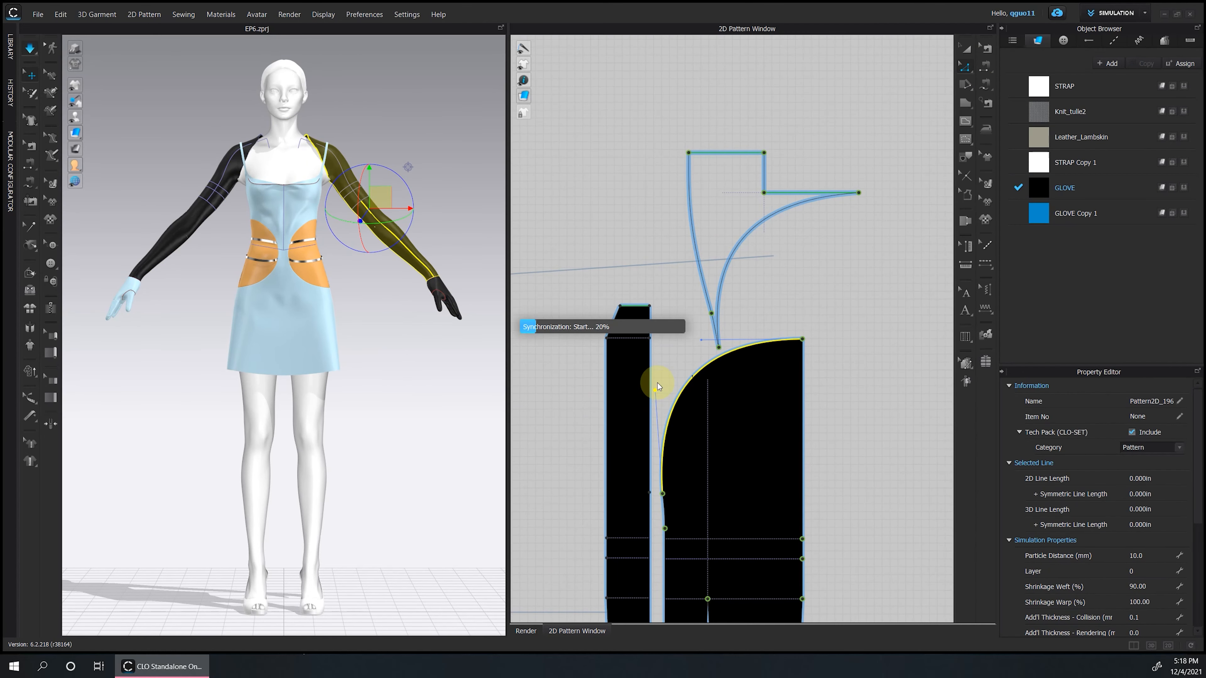
{"action": "left_click", "coordinate": [289, 14]}
{"action": "left_click", "coordinate": [296, 27]}
{"action": "left_click", "coordinate": [965, 55]}
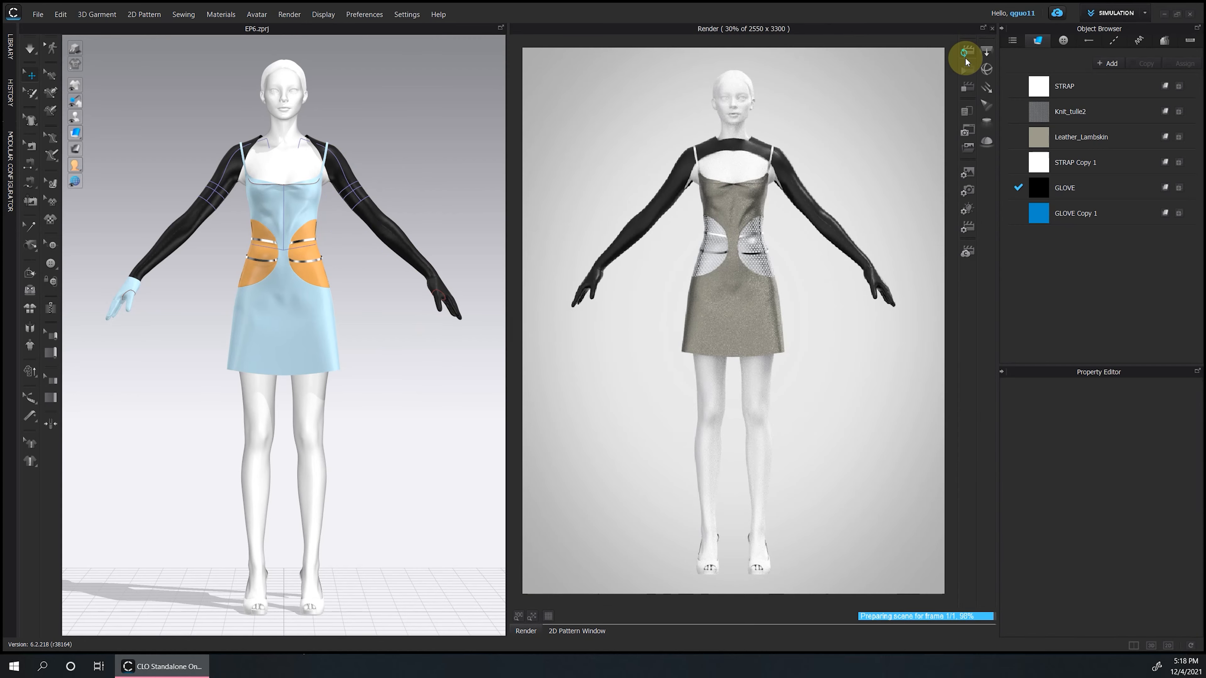
Lower the GLOVE fabric's opacity to 56 and refresh the render.
{"action": "scroll", "coordinate": [1146, 590], "scroll_direction": "down", "scroll_amount": 1}
{"action": "left_click_drag", "start_coordinate": [1172, 435], "coordinate": [1150, 434]}
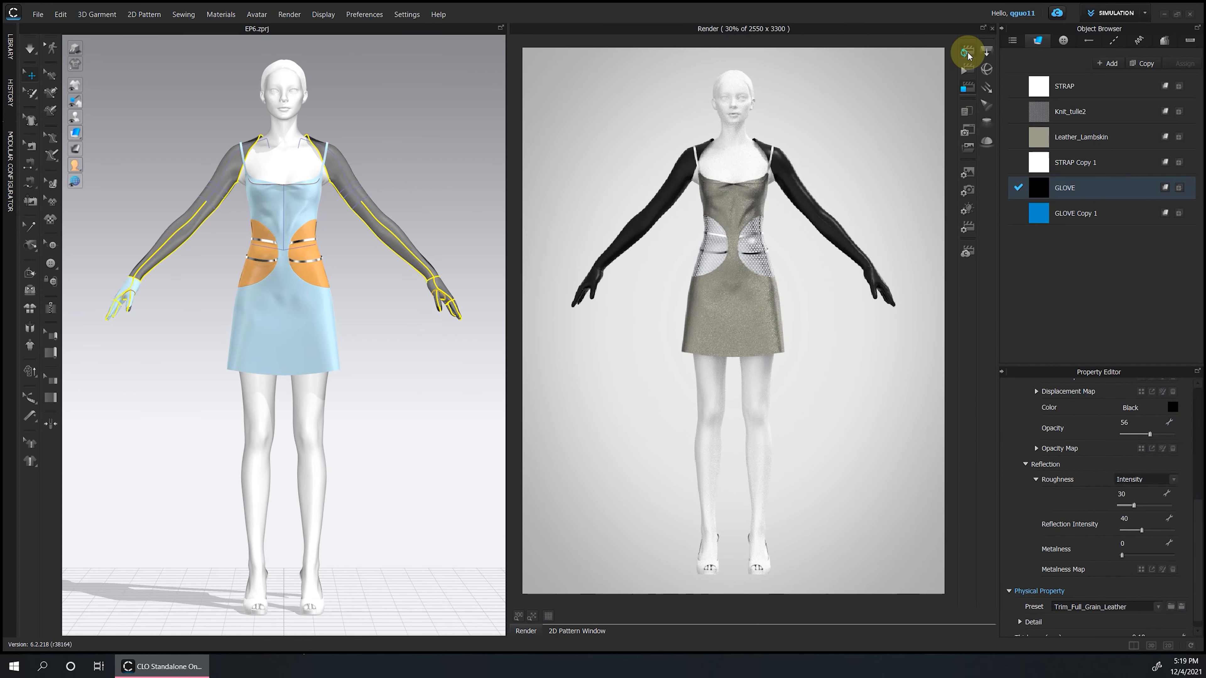
{"action": "left_click", "coordinate": [967, 52]}
{"action": "right_click_drag", "start_coordinate": [327, 390], "coordinate": [396, 425]}
{"action": "left_click", "coordinate": [967, 88]}
Examine the glove hands in 3D and the glove and dress pieces in the 2D pattern.
{"action": "left_click", "coordinate": [579, 632]}
{"action": "scroll", "coordinate": [375, 413], "scroll_direction": "up", "scroll_amount": 4}
{"action": "scroll", "coordinate": [439, 424], "scroll_direction": "down", "scroll_amount": 5}
{"action": "middle_click_drag", "start_coordinate": [438, 424], "coordinate": [363, 337]}
{"action": "left_click", "coordinate": [365, 335]}
{"action": "key", "text": "2"}
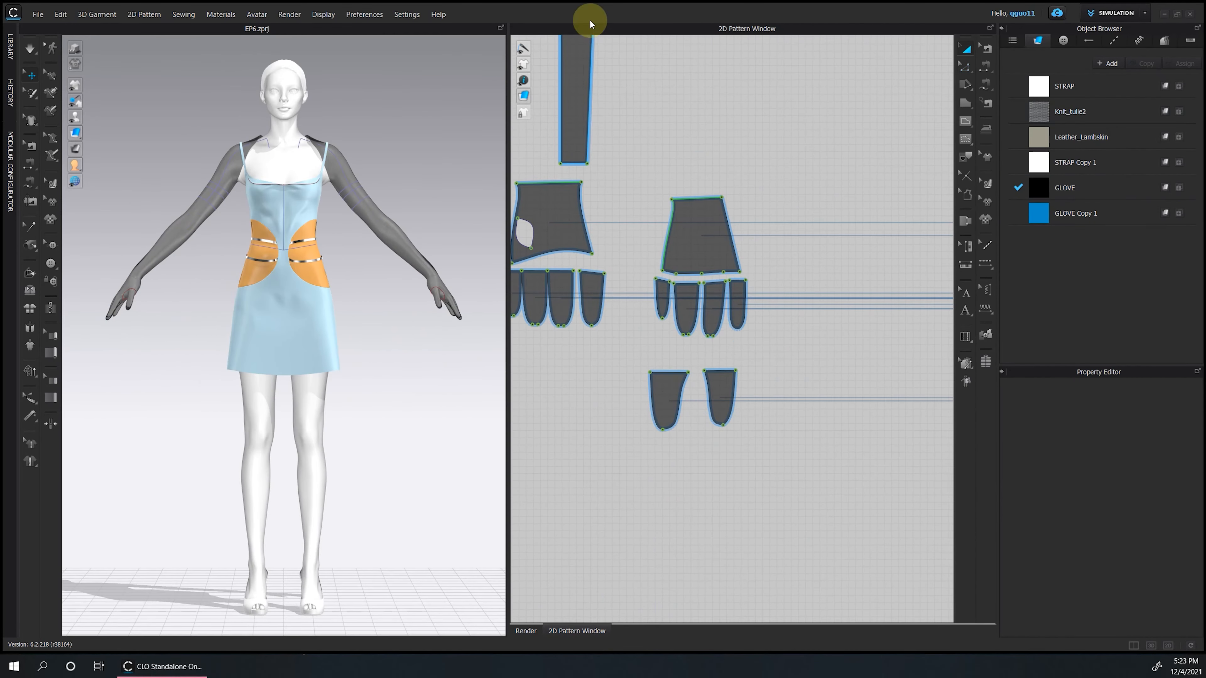
{"action": "scroll", "coordinate": [681, 315], "scroll_direction": "down", "scroll_amount": 6}
{"action": "scroll", "coordinate": [681, 315], "scroll_direction": "up", "scroll_amount": 2}
{"action": "scroll", "coordinate": [744, 368], "scroll_direction": "up", "scroll_amount": 4}
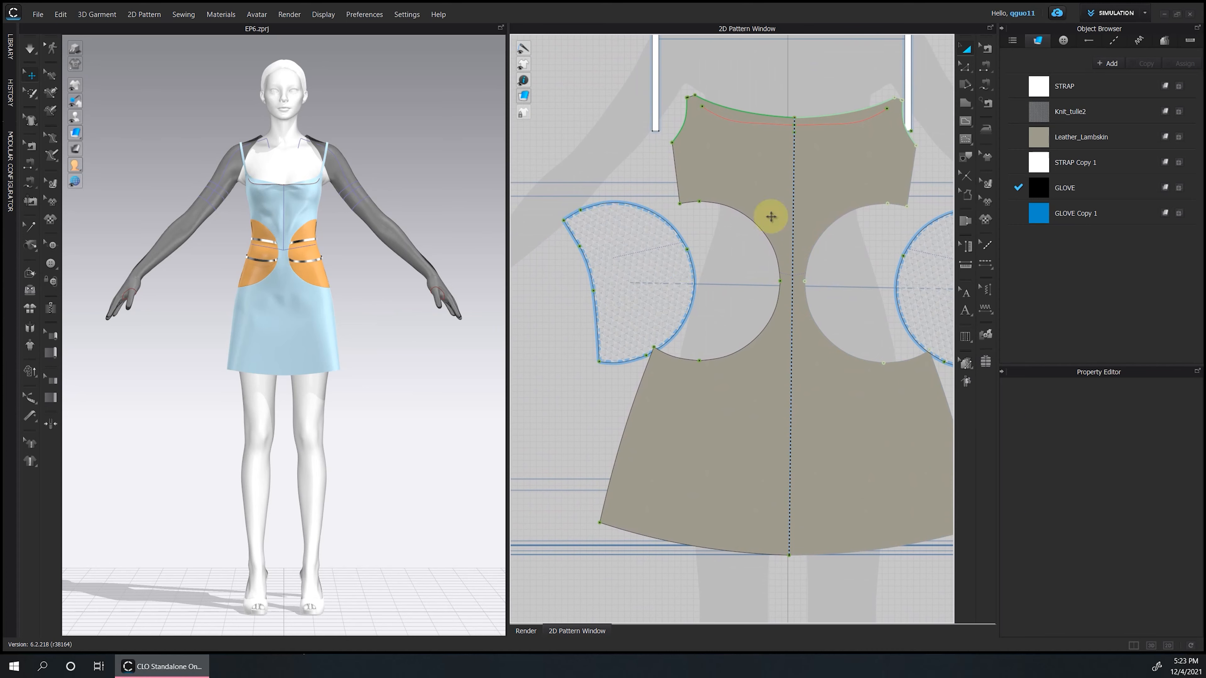
Offset the front mesh waist panel's upper, curved and lower edges as one internal line at a distance of 0.375 in.
{"action": "scroll", "coordinate": [794, 291], "scroll_direction": "down", "scroll_amount": 4}
{"action": "scroll", "coordinate": [702, 286], "scroll_direction": "up", "scroll_amount": 2}
{"action": "right_click", "coordinate": [621, 302]}
{"action": "scroll", "coordinate": [569, 285], "scroll_direction": "up", "scroll_amount": 4}
{"action": "left_click", "coordinate": [727, 212], "text": "shift"}
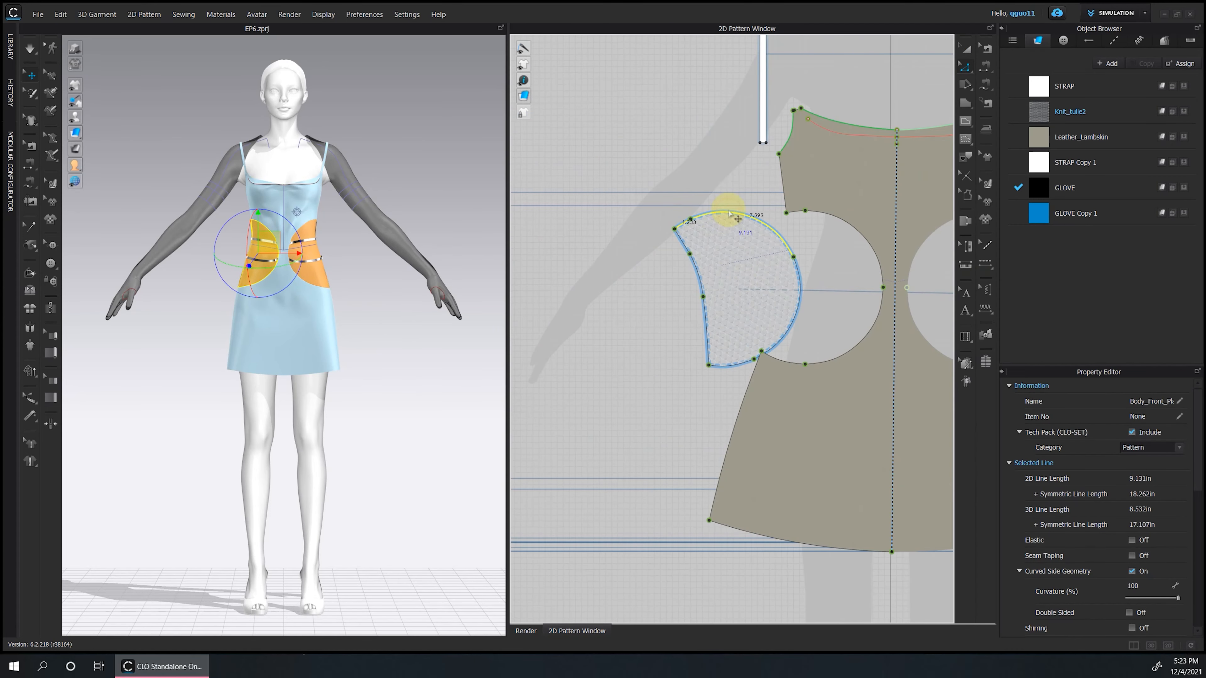
{"action": "left_click", "coordinate": [797, 312], "text": "shift"}
{"action": "left_click", "coordinate": [735, 366], "text": "shift"}
{"action": "right_click", "coordinate": [736, 367]}
{"action": "left_click", "coordinate": [828, 469]}
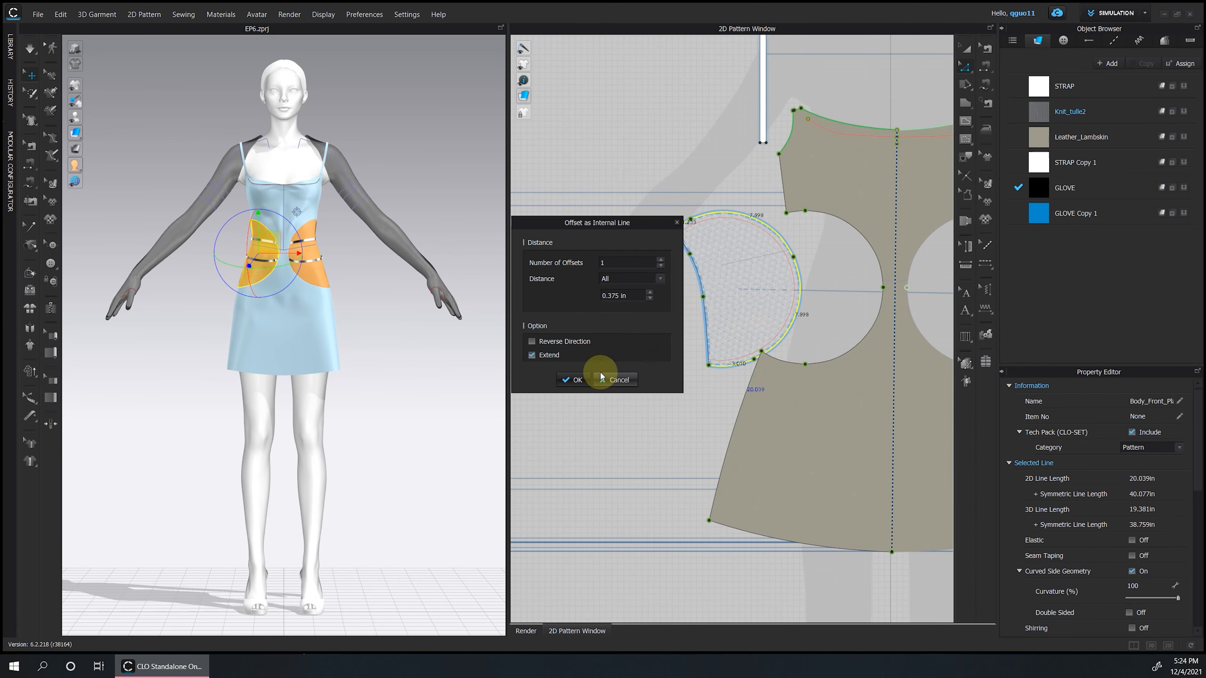
{"action": "left_click", "coordinate": [575, 380]}
Separate the front mesh panel's curved border along the offset line and assign the STRAP Copy 1 fabric to it.
{"action": "scroll", "coordinate": [859, 304], "scroll_direction": "down", "scroll_amount": 4}
{"action": "scroll", "coordinate": [911, 194], "scroll_direction": "up", "scroll_amount": 6}
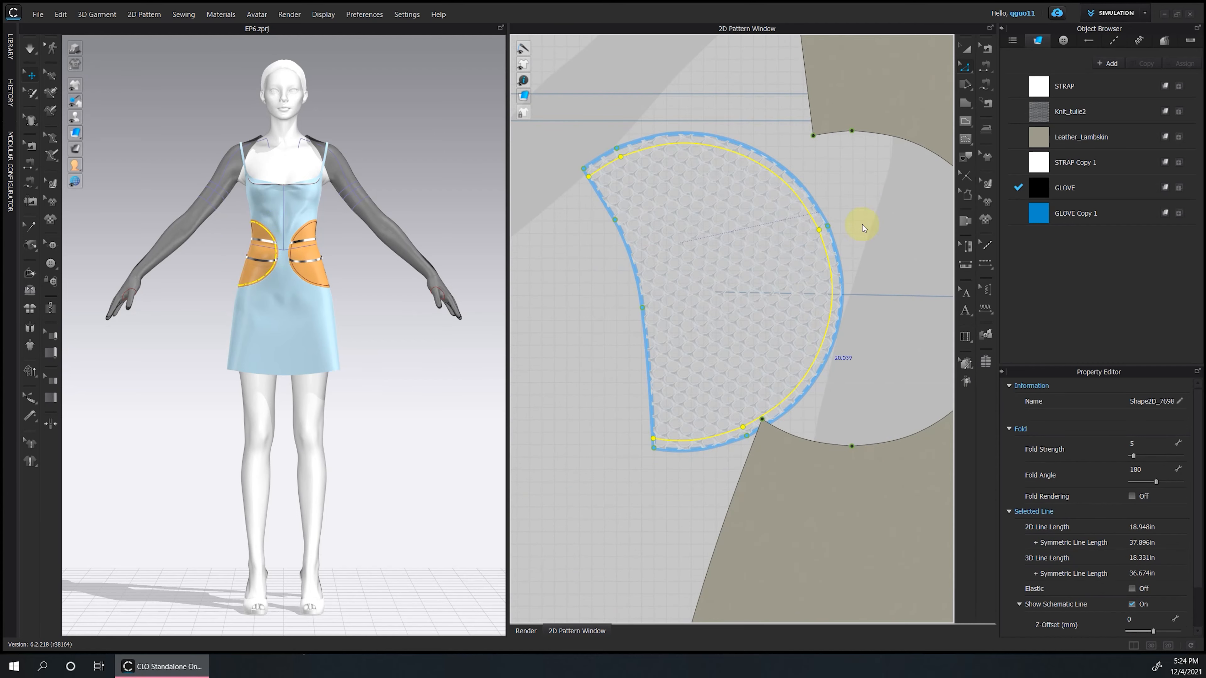
{"action": "left_click", "coordinate": [965, 48]}
{"action": "left_click_drag", "start_coordinate": [837, 266], "coordinate": [862, 264]}
{"action": "left_click", "coordinate": [1178, 162]}
{"action": "scroll", "coordinate": [654, 237], "scroll_direction": "down", "scroll_amount": 6}
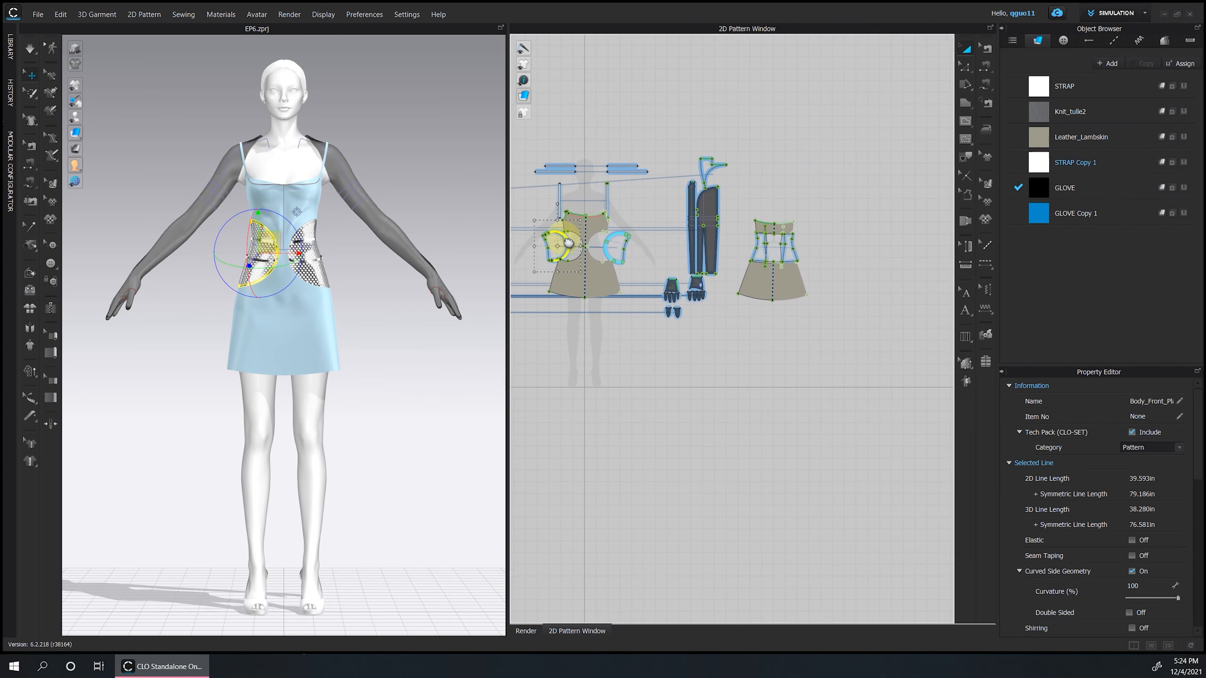
{"action": "left_click", "coordinate": [625, 239]}
Offset the top and bottom edges of the back mesh yoke pieces as internal lines and cut them into narrow bands.
{"action": "scroll", "coordinate": [332, 285], "scroll_direction": "up", "scroll_amount": 4}
{"action": "scroll", "coordinate": [633, 232], "scroll_direction": "up", "scroll_amount": 3}
{"action": "scroll", "coordinate": [703, 196], "scroll_direction": "down", "scroll_amount": 4}
{"action": "scroll", "coordinate": [840, 192], "scroll_direction": "up", "scroll_amount": 6}
{"action": "key", "text": "z"}
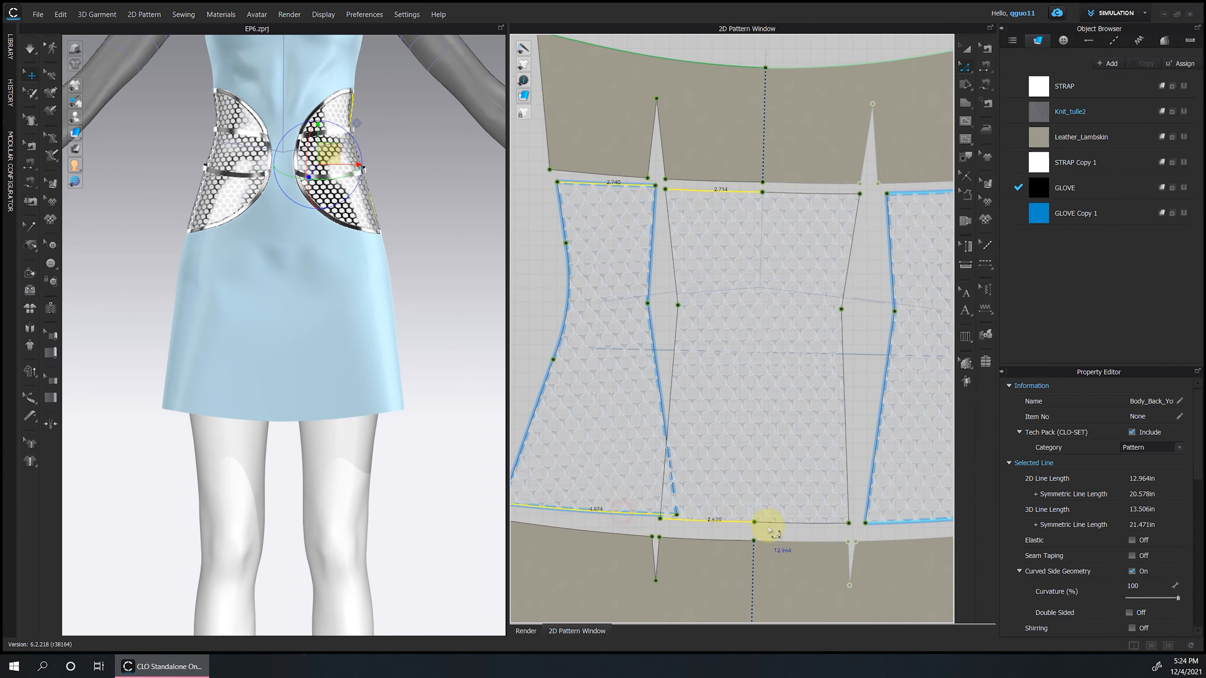
{"action": "right_click", "coordinate": [805, 193]}
{"action": "left_click", "coordinate": [859, 293]}
{"action": "left_click", "coordinate": [575, 380]}
{"action": "right_click", "coordinate": [622, 194]}
{"action": "left_click", "coordinate": [678, 358]}
Move the cut bands away from the back mesh pieces and assign the STRAP Copy 1 fabric to them.
{"action": "left_click", "coordinate": [966, 48]}
{"action": "left_click_drag", "start_coordinate": [779, 197], "coordinate": [779, 175]}
{"action": "left_click_drag", "start_coordinate": [634, 186], "coordinate": [638, 163]}
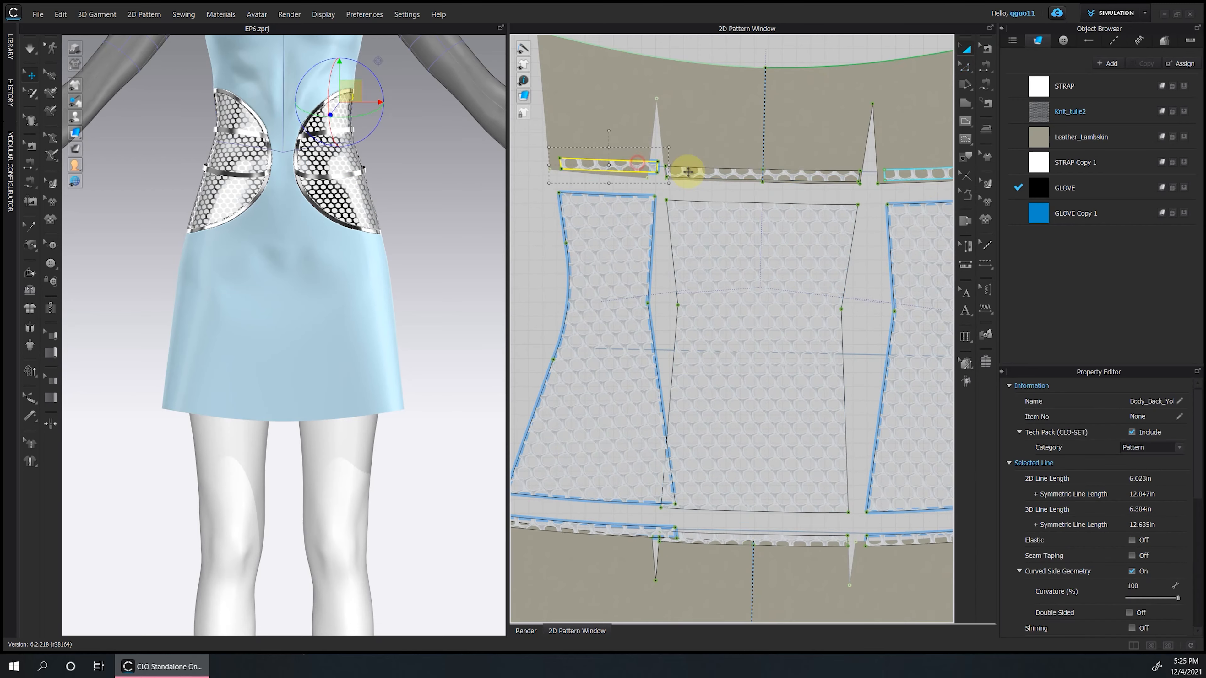
{"action": "left_click", "coordinate": [1184, 163]}
{"action": "left_click", "coordinate": [555, 299]}
Render the dress from the front and check the metallic borders around the mesh panels.
{"action": "scroll", "coordinate": [332, 199], "scroll_direction": "up", "scroll_amount": 3}
{"action": "right_click_drag", "start_coordinate": [237, 190], "coordinate": [384, 365]}
{"action": "key", "text": "2"}
{"action": "key", "text": "F6"}
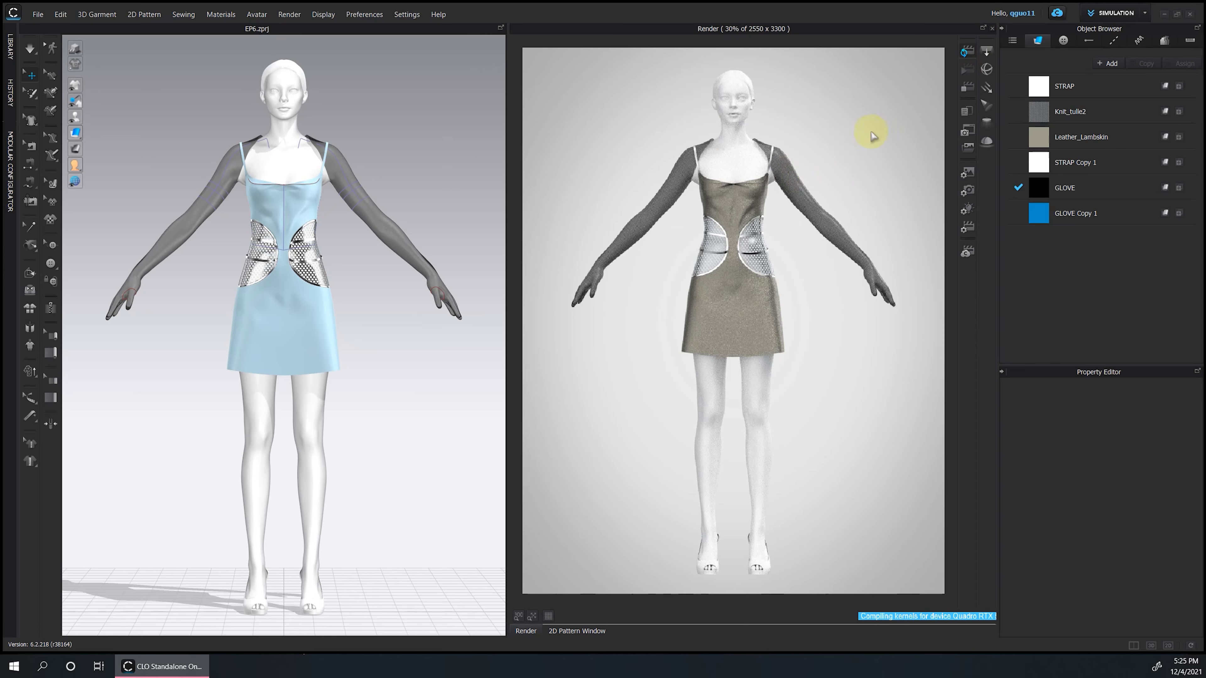
{"action": "right_click_drag", "start_coordinate": [408, 361], "coordinate": [442, 354]}
{"action": "key", "text": "2"}
Adjust the placement of the gold chain texture on the shoulder straps.
{"action": "left_click", "coordinate": [577, 631]}
{"action": "left_click", "coordinate": [393, 451]}
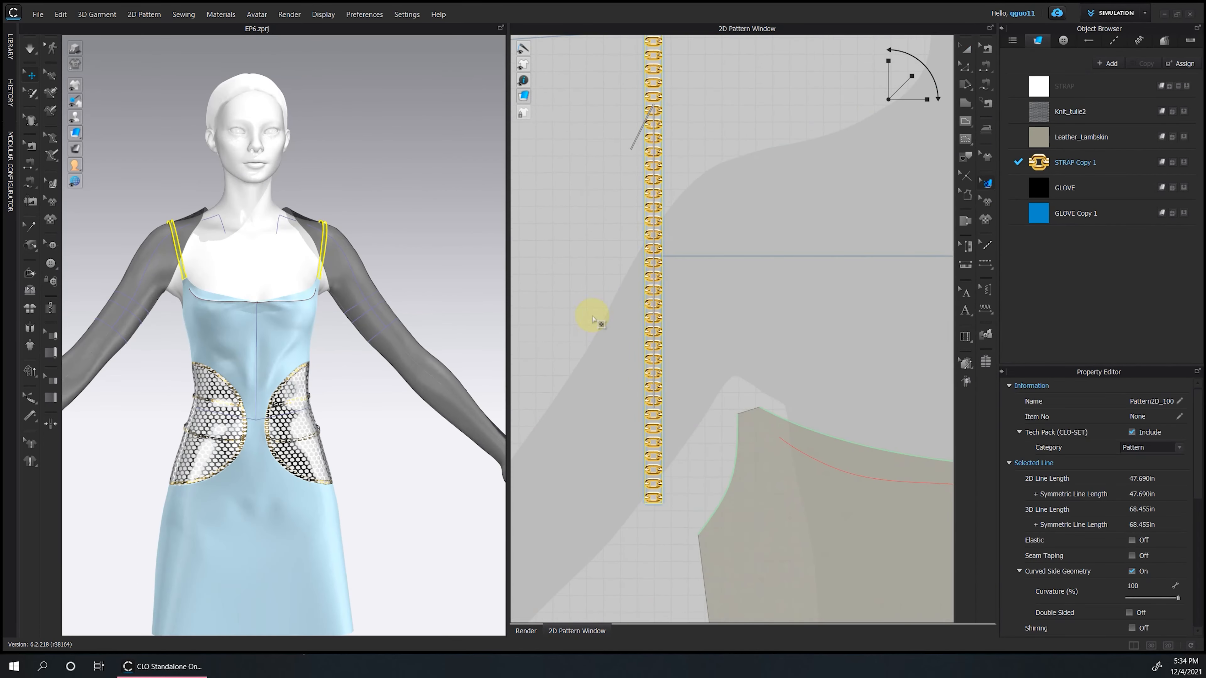
{"action": "left_click_drag", "start_coordinate": [696, 309], "coordinate": [697, 311], "text": "shift"}
{"action": "scroll", "coordinate": [672, 315], "scroll_direction": "up", "scroll_amount": 7}
{"action": "left_click_drag", "start_coordinate": [596, 182], "coordinate": [606, 205]}
{"action": "scroll", "coordinate": [605, 204], "scroll_direction": "up", "scroll_amount": 1}
Narrow the shoulder strap by moving its side edge towards the chain, and reposition the chain texture.
{"action": "key", "text": "z"}
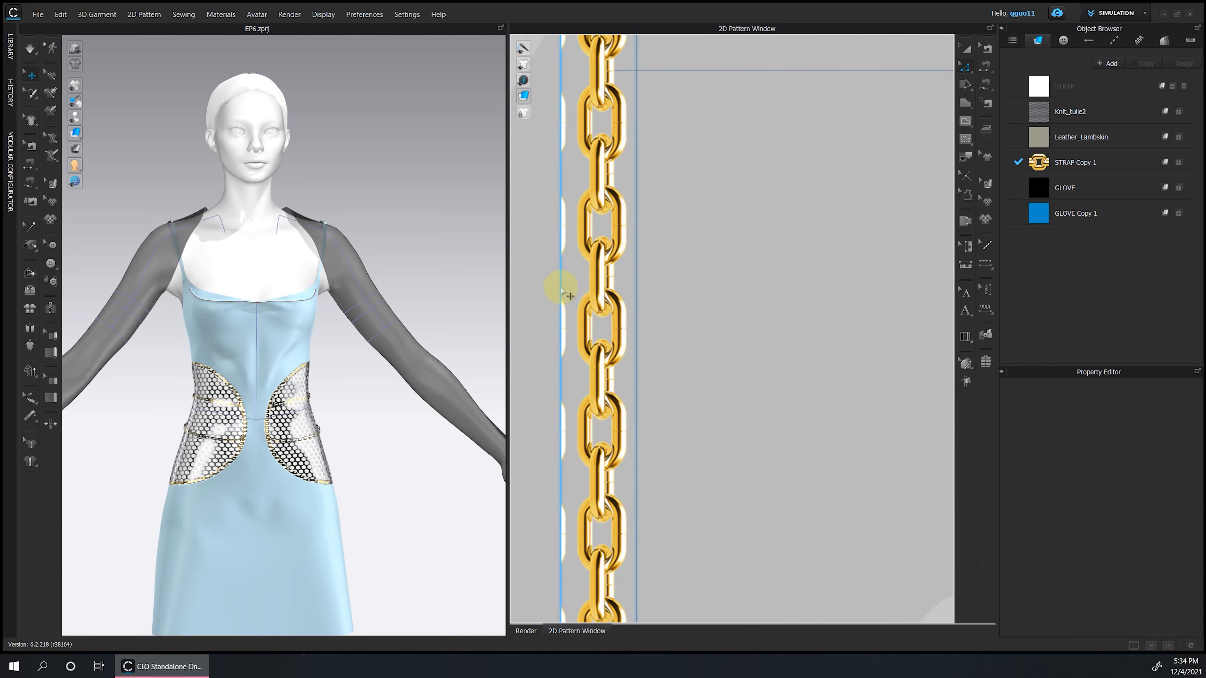
{"action": "left_click_drag", "start_coordinate": [562, 290], "coordinate": [568, 291]}
{"action": "scroll", "coordinate": [678, 374], "scroll_direction": "down", "scroll_amount": 10}
{"action": "scroll", "coordinate": [730, 334], "scroll_direction": "up", "scroll_amount": 7}
{"action": "key", "text": "t"}
{"action": "scroll", "coordinate": [778, 382], "scroll_direction": "up", "scroll_amount": 4}
{"action": "left_click_drag", "start_coordinate": [665, 442], "coordinate": [673, 444]}
{"action": "left_click", "coordinate": [788, 404]}
Render the dress from the front with the gold chain straps and borders.
{"action": "key", "text": "2"}
{"action": "left_click", "coordinate": [294, 17]}
{"action": "left_click", "coordinate": [295, 27]}
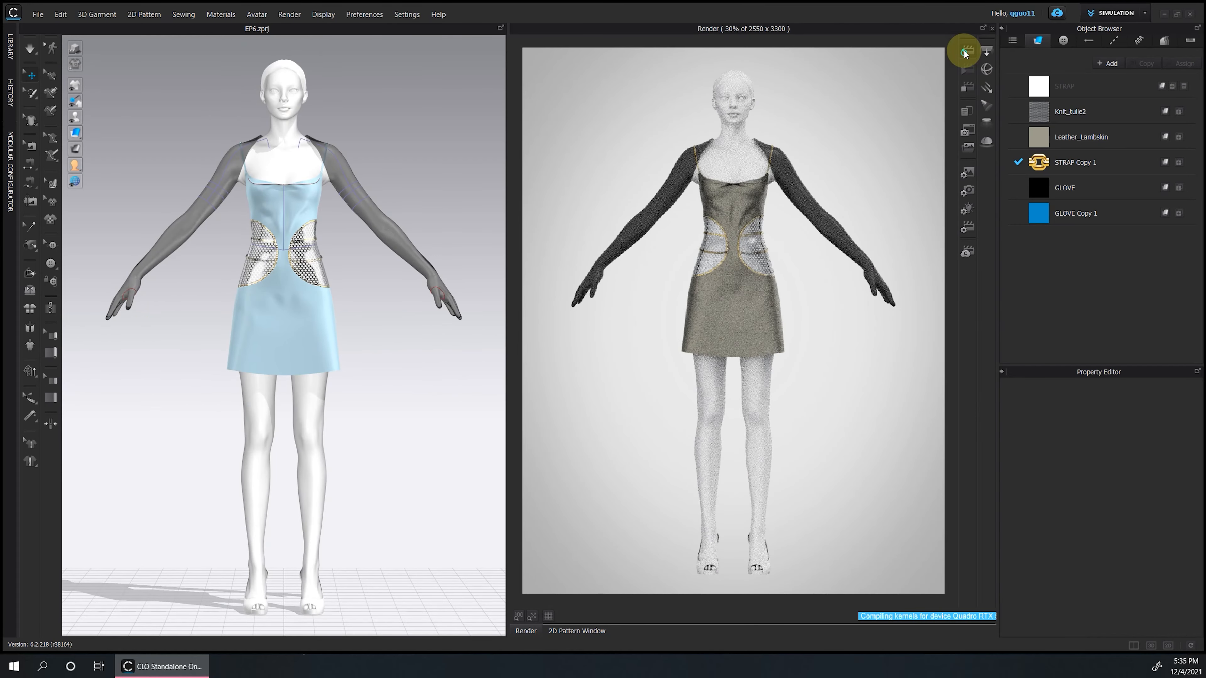
{"action": "scroll", "coordinate": [357, 329], "scroll_direction": "up", "scroll_amount": 5}
Shift the gold chain texture slightly on both horizontal waist straps.
{"action": "left_click", "coordinate": [577, 631]}
{"action": "scroll", "coordinate": [842, 363], "scroll_direction": "down", "scroll_amount": 8}
{"action": "scroll", "coordinate": [783, 404], "scroll_direction": "up", "scroll_amount": 8}
{"action": "left_click", "coordinate": [782, 331]}
{"action": "left_click_drag", "start_coordinate": [782, 331], "coordinate": [783, 338]}
{"action": "left_click", "coordinate": [688, 409]}
{"action": "left_click_drag", "start_coordinate": [689, 410], "coordinate": [690, 417]}
{"action": "scroll", "coordinate": [691, 416], "scroll_direction": "down", "scroll_amount": 8}
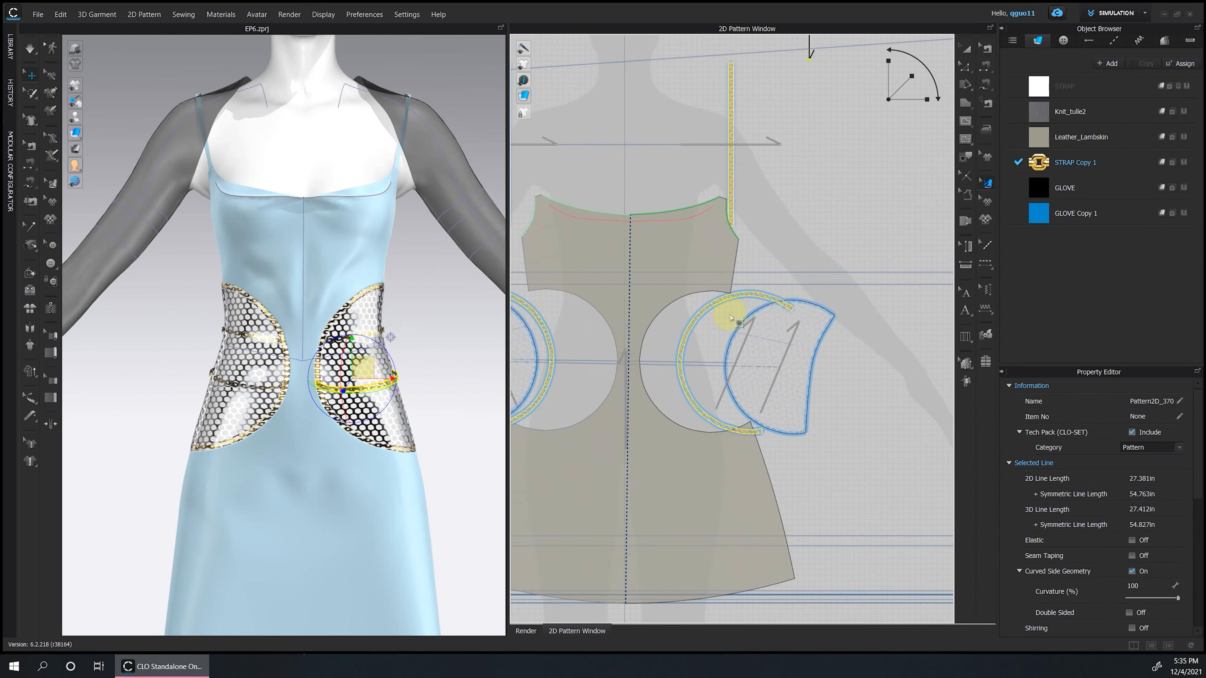
Set the gold chain image as the texture of the Default Topstitch.
{"action": "left_click", "coordinate": [966, 48]}
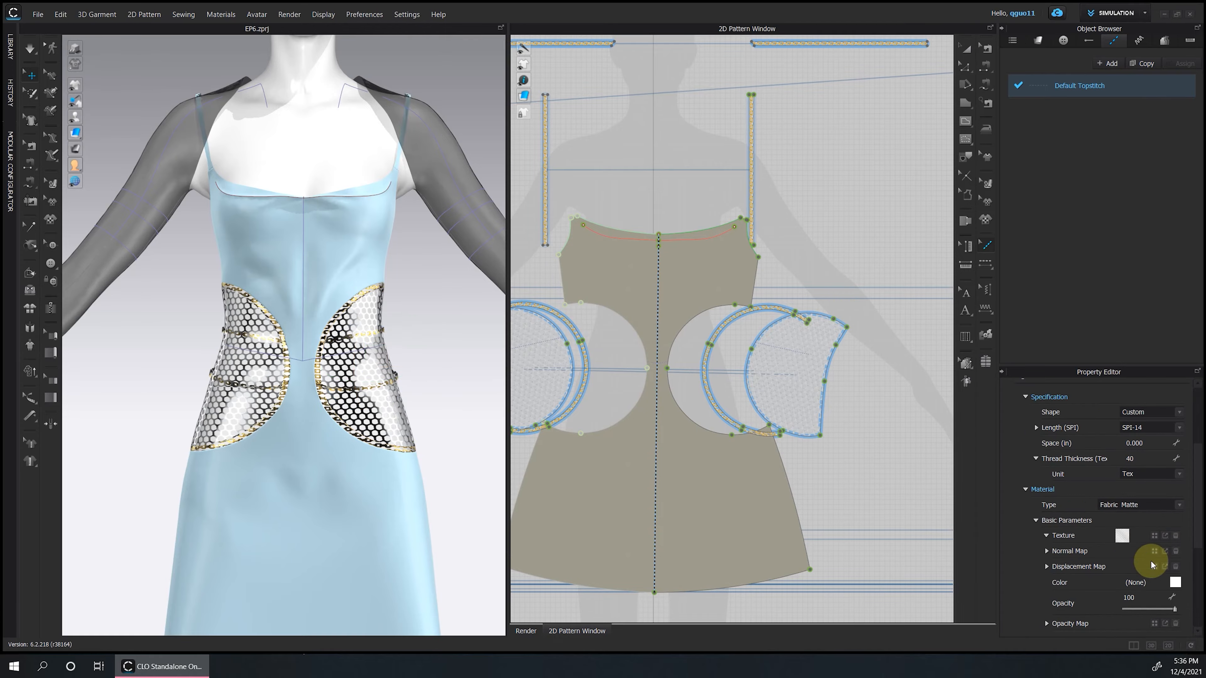
{"action": "left_click", "coordinate": [1154, 566]}
{"action": "left_click", "coordinate": [1130, 627]}
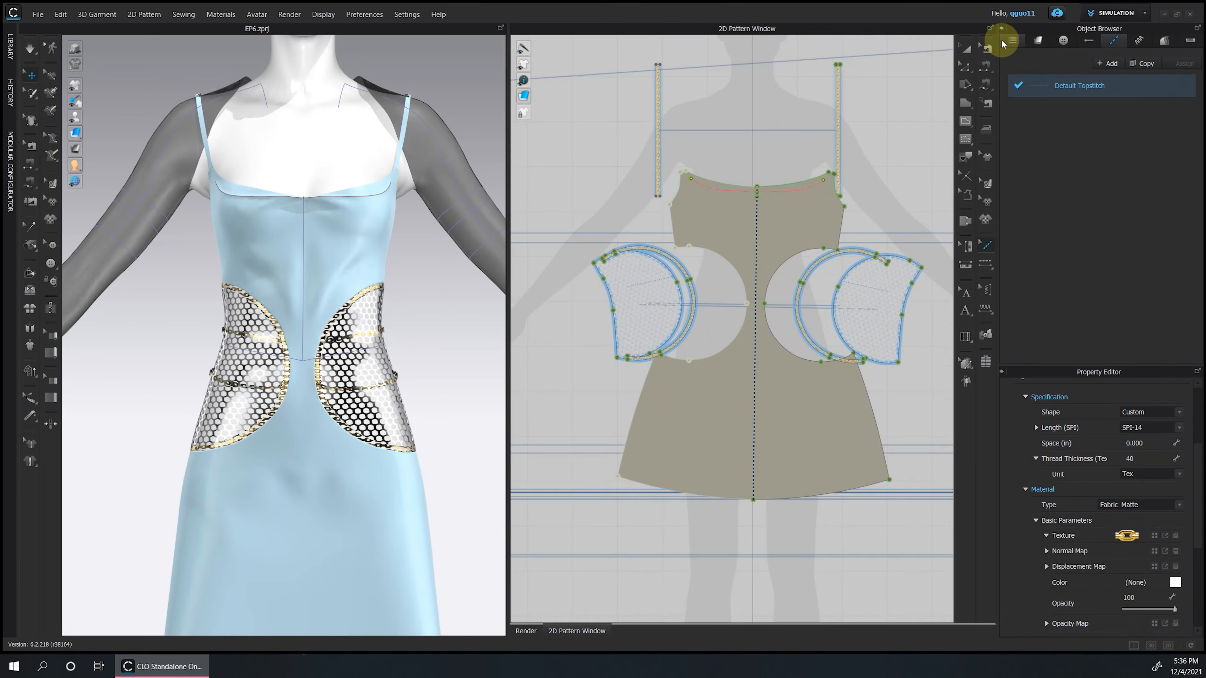
Topstitch the curved edge beside a mesh waist panel, then remove the texture from the Default Topstitch.
{"action": "left_click", "coordinate": [812, 314]}
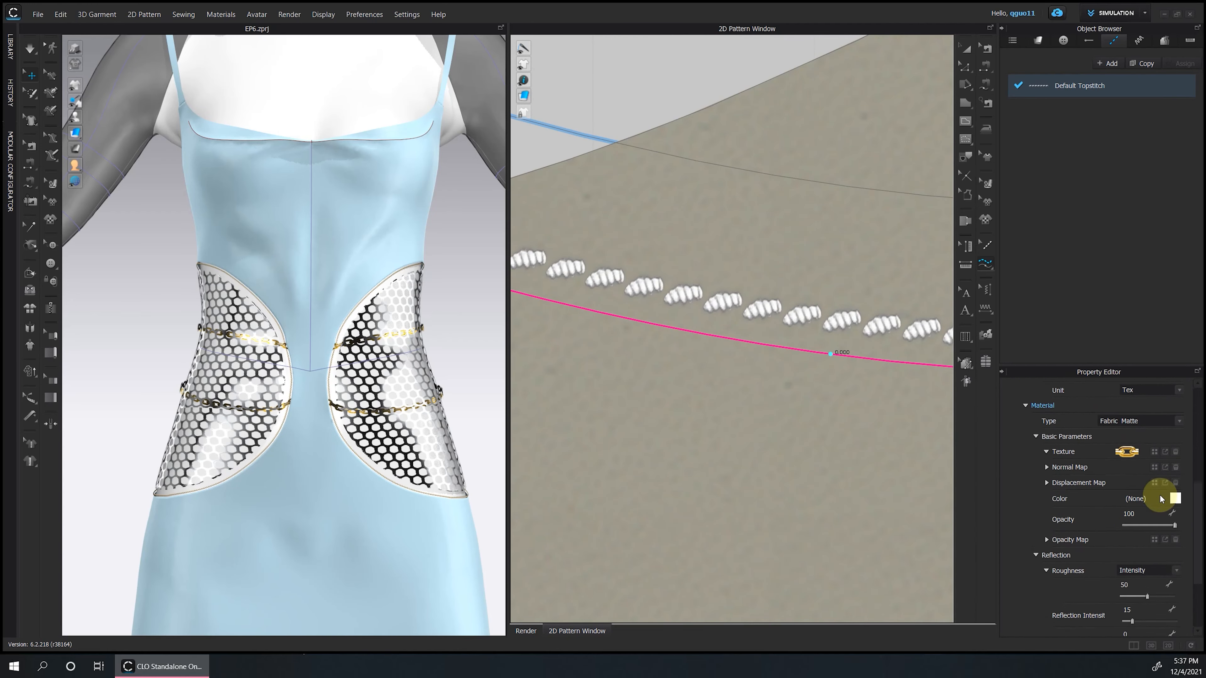
{"action": "scroll", "coordinate": [1159, 495], "scroll_direction": "up", "scroll_amount": 1}
{"action": "left_click", "coordinate": [1176, 484]}
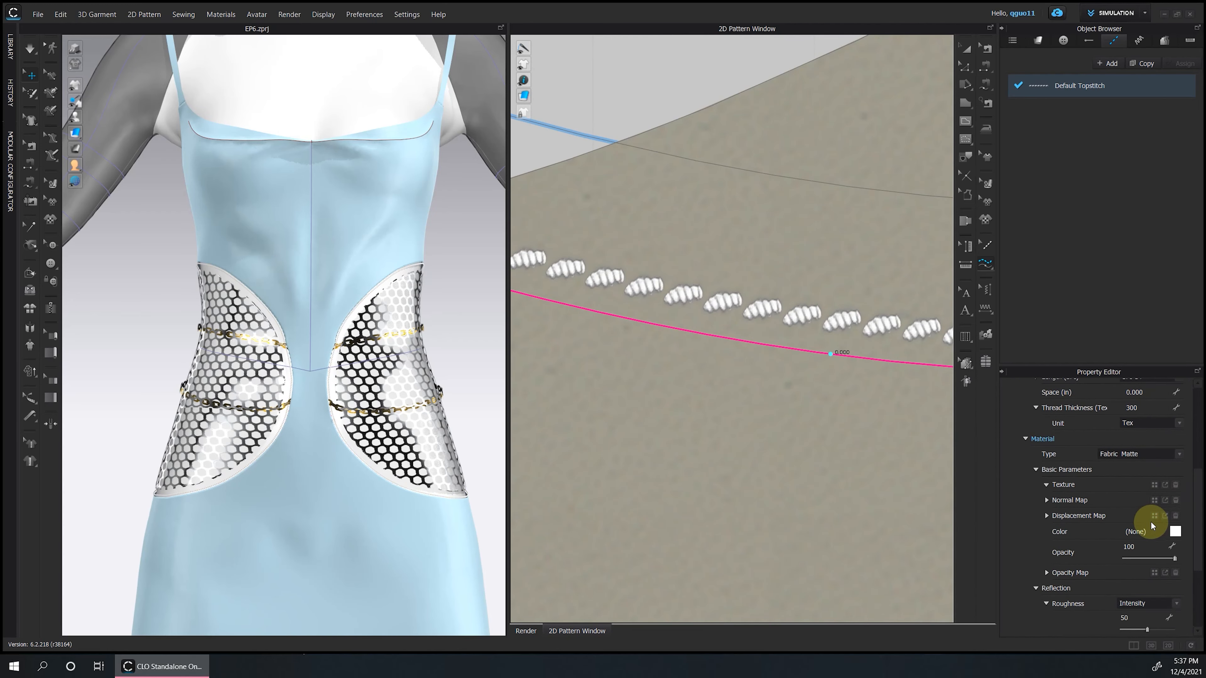
Duplicate the Default Topstitch and load chain_bright.png as the texture of the copy.
{"action": "scroll", "coordinate": [1088, 493], "scroll_direction": "up", "scroll_amount": 9}
{"action": "left_click", "coordinate": [1141, 64]}
{"action": "left_click", "coordinate": [1142, 114]}
{"action": "scroll", "coordinate": [1154, 543], "scroll_direction": "down", "scroll_amount": 4}
{"action": "left_click", "coordinate": [1154, 498]}
{"action": "left_click", "coordinate": [135, 95]}
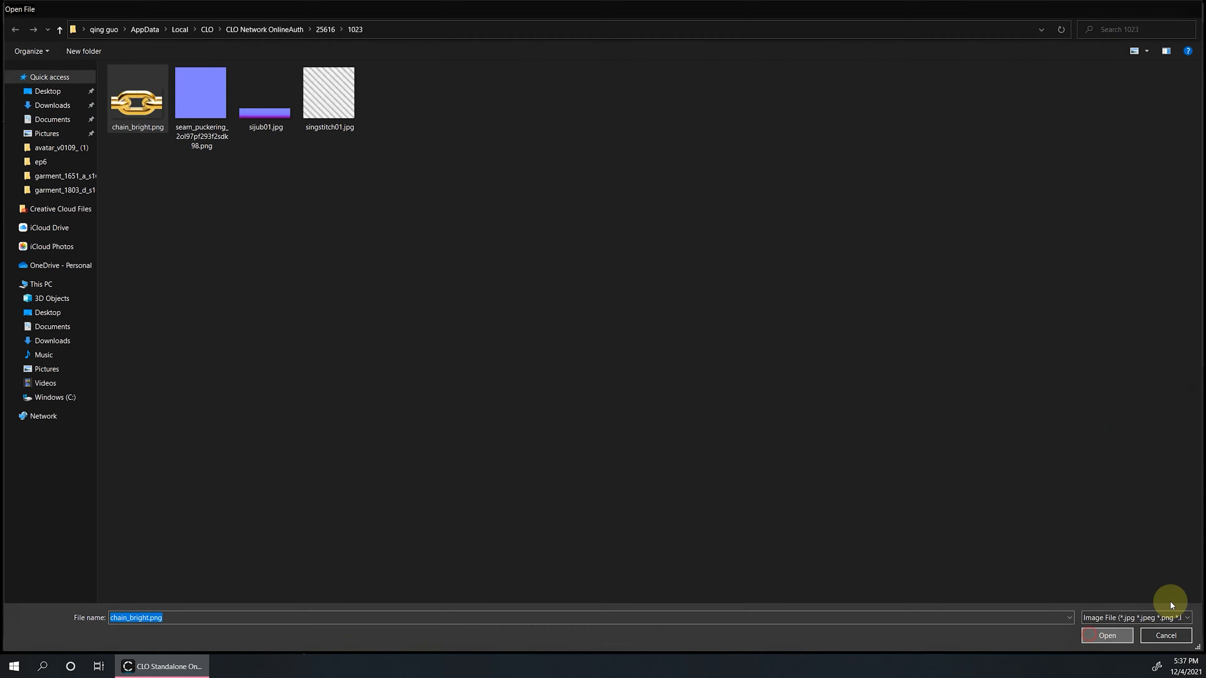
{"action": "left_click", "coordinate": [1091, 635]}
{"action": "scroll", "coordinate": [829, 342], "scroll_direction": "down", "scroll_amount": 8}
{"action": "scroll", "coordinate": [828, 342], "scroll_direction": "up", "scroll_amount": 4}
{"action": "left_click", "coordinate": [969, 258]}
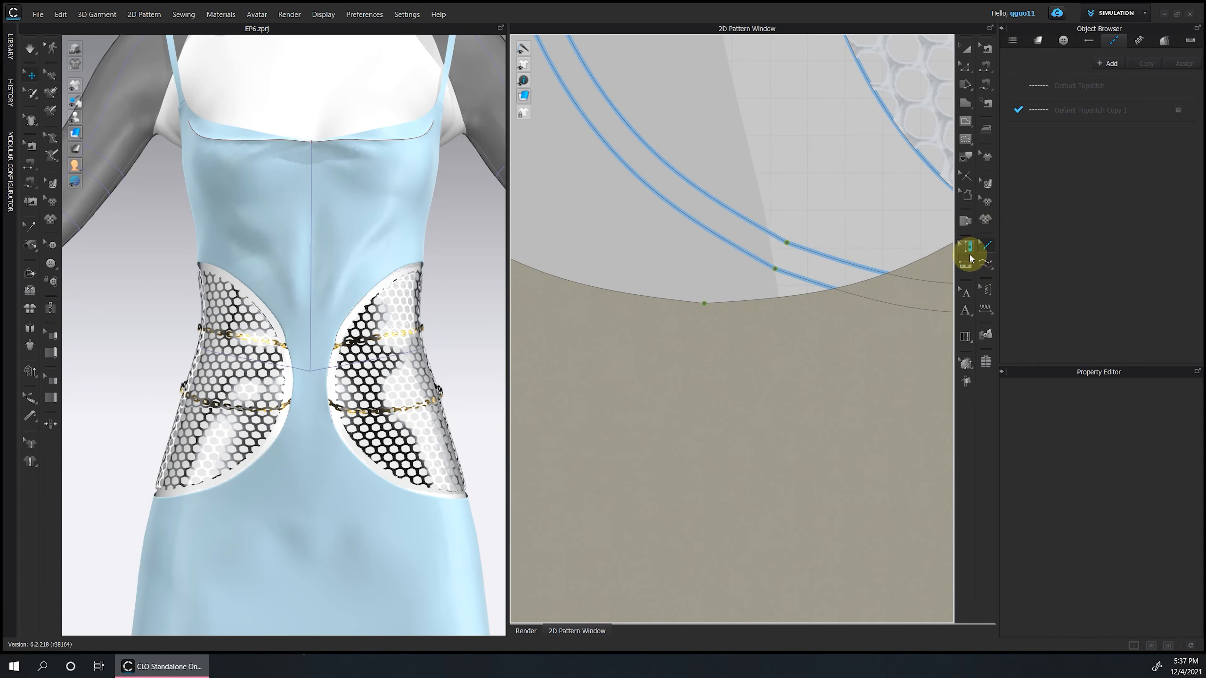
Load chain_bright.png as the texture of the Default Puckering.
{"action": "left_click", "coordinate": [1138, 41]}
{"action": "left_click", "coordinate": [1080, 86]}
{"action": "left_click", "coordinate": [1178, 448]}
{"action": "left_click", "coordinate": [159, 123]}
{"action": "left_click", "coordinate": [1104, 635]}
{"action": "scroll", "coordinate": [810, 285], "scroll_direction": "down", "scroll_amount": 9}
Apply the chain puckering along the edge of the curved border strip around the mesh waist panel.
{"action": "left_click", "coordinate": [984, 307]}
{"action": "left_click", "coordinate": [848, 243]}
{"action": "left_click", "coordinate": [816, 367]}
{"action": "scroll", "coordinate": [798, 382], "scroll_direction": "up", "scroll_amount": 9}
{"action": "scroll", "coordinate": [361, 399], "scroll_direction": "up", "scroll_amount": 4}
Set the Default Puckering's density to 37% and its width to 0.3 in.
{"action": "left_click", "coordinate": [1082, 87]}
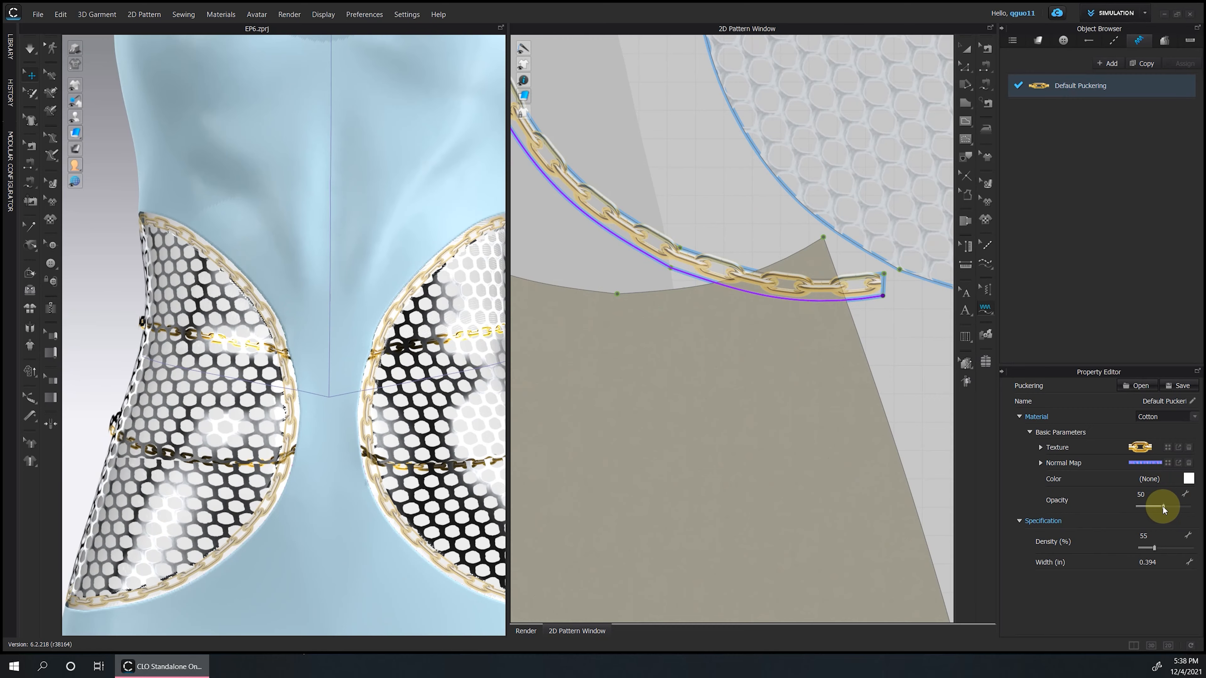
{"action": "left_click_drag", "start_coordinate": [1151, 549], "coordinate": [1149, 548]}
{"action": "double_click", "coordinate": [1147, 562]}
{"action": "type", "text": "0.3"}
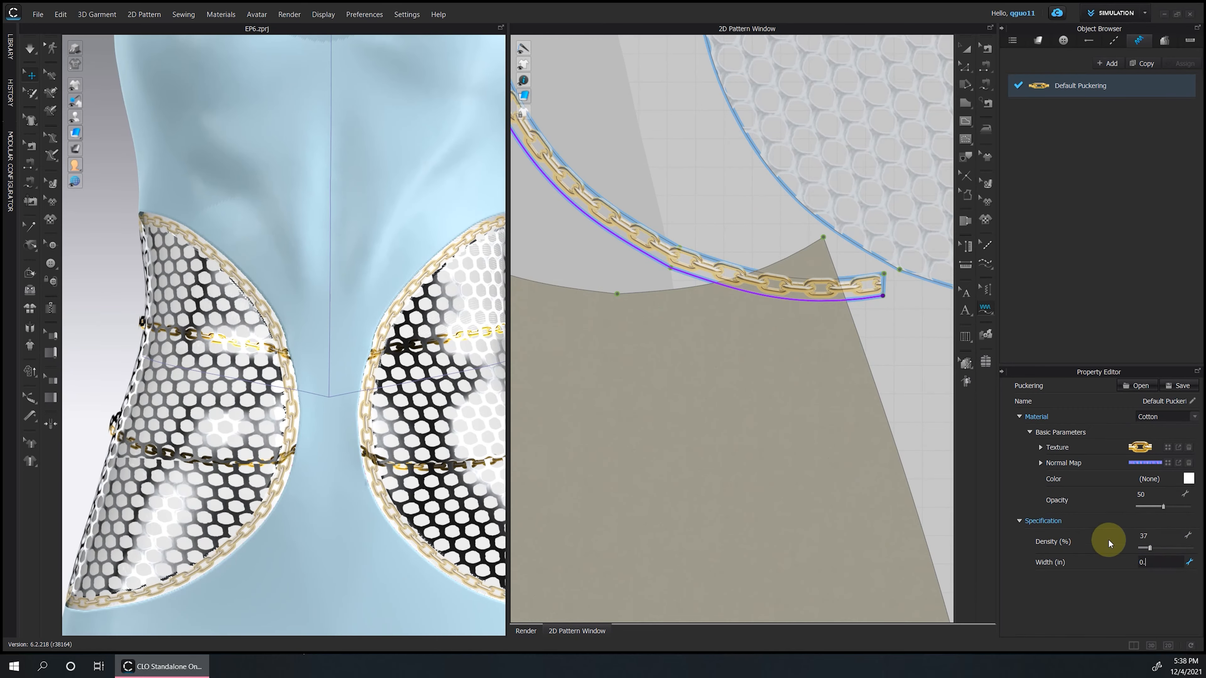
{"action": "key", "text": "Return"}
Set the material type of the Default Topstitch Copy 1 to Metal.
{"action": "left_click", "coordinate": [966, 48]}
{"action": "scroll", "coordinate": [455, 337], "scroll_direction": "down", "scroll_amount": 3}
{"action": "left_click", "coordinate": [1087, 163]}
{"action": "left_click", "coordinate": [1114, 41]}
{"action": "left_click", "coordinate": [1087, 111]}
{"action": "left_click", "coordinate": [1140, 42]}
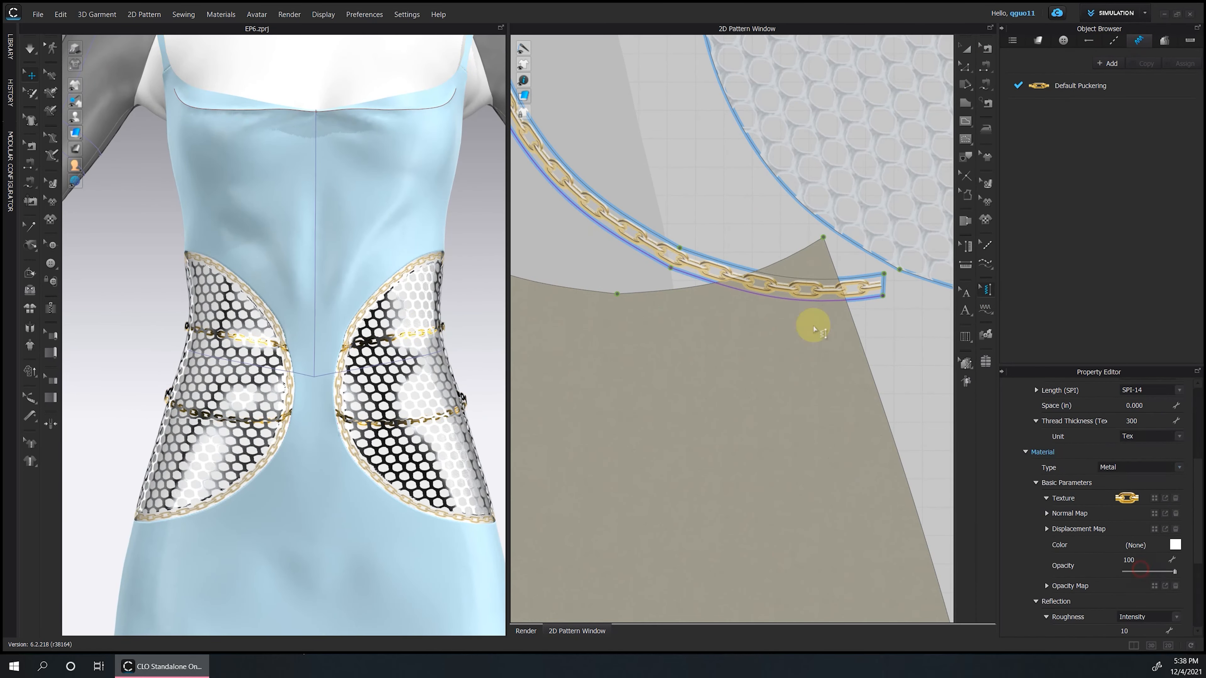
Render the dress from the front to check the chain trim around the mesh waist panels.
{"action": "left_click", "coordinate": [912, 361]}
{"action": "scroll", "coordinate": [304, 341], "scroll_direction": "down", "scroll_amount": 4}
{"action": "left_click", "coordinate": [285, 13]}
{"action": "left_click", "coordinate": [298, 31]}
{"action": "scroll", "coordinate": [317, 215], "scroll_direction": "down", "scroll_amount": 4}
{"action": "scroll", "coordinate": [418, 323], "scroll_direction": "up", "scroll_amount": 4}
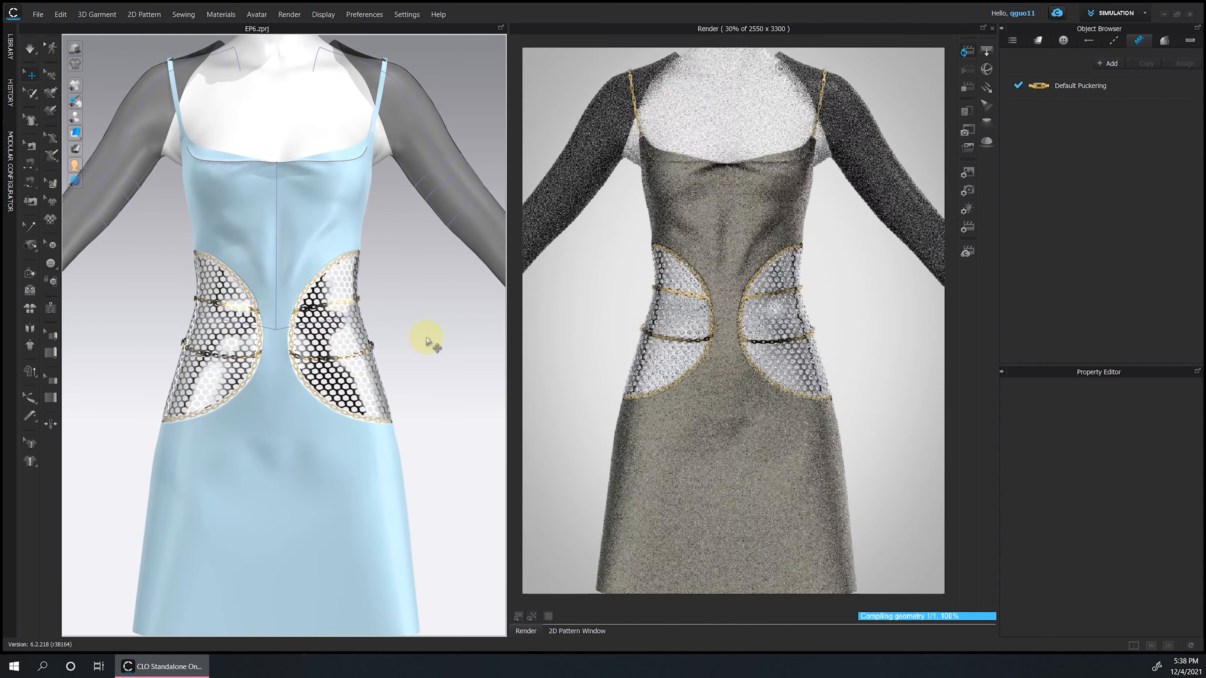
{"action": "left_click", "coordinate": [974, 91]}
Select the four horizontal waist straps and raise their simulation layer above the mesh panels.
{"action": "scroll", "coordinate": [345, 364], "scroll_direction": "up", "scroll_amount": 6}
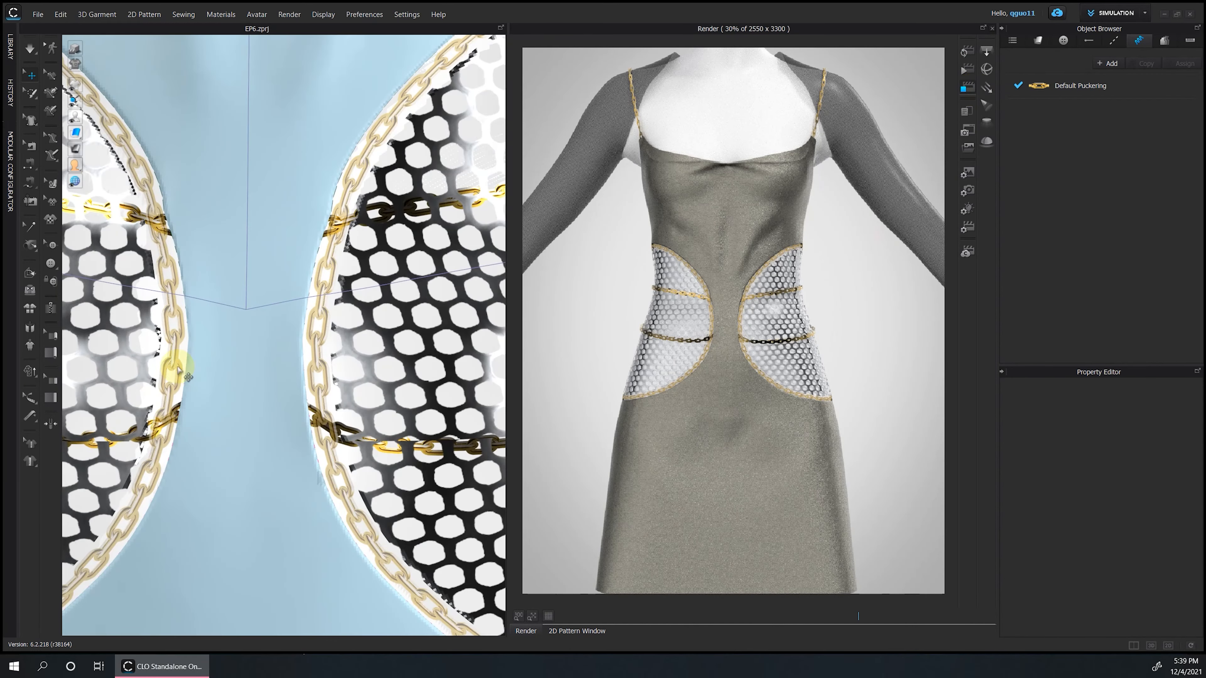
{"action": "scroll", "coordinate": [387, 470], "scroll_direction": "down", "scroll_amount": 4}
{"action": "scroll", "coordinate": [364, 420], "scroll_direction": "up", "scroll_amount": 4}
{"action": "left_click", "coordinate": [363, 420]}
{"action": "scroll", "coordinate": [447, 377], "scroll_direction": "down", "scroll_amount": 3}
{"action": "left_click", "coordinate": [447, 378]}
{"action": "left_click", "coordinate": [577, 631]}
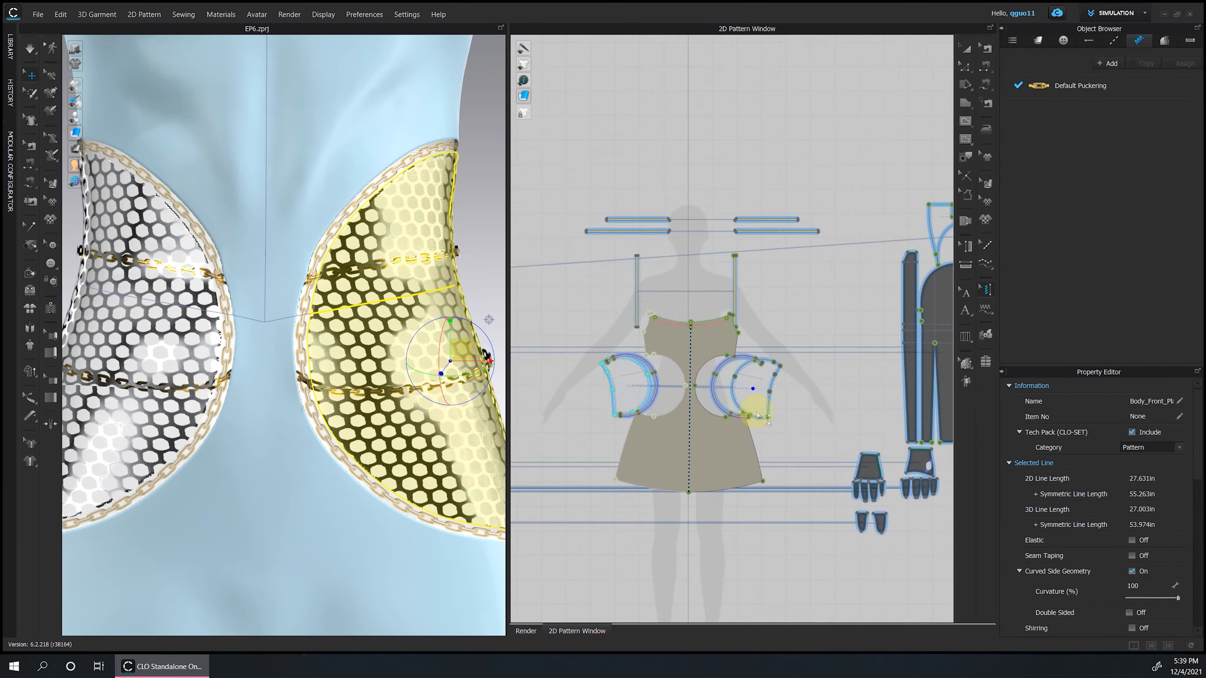
{"action": "scroll", "coordinate": [848, 382], "scroll_direction": "down", "scroll_amount": 3}
{"action": "left_click_drag", "start_coordinate": [638, 247], "coordinate": [845, 281]}
{"action": "scroll", "coordinate": [1125, 549], "scroll_direction": "down", "scroll_amount": 4}
{"action": "left_click", "coordinate": [598, 363]}
{"action": "left_click", "coordinate": [478, 284]}
Simulate the garment so the waist straps settle on top of the mesh panels.
{"action": "key", "text": "space"}
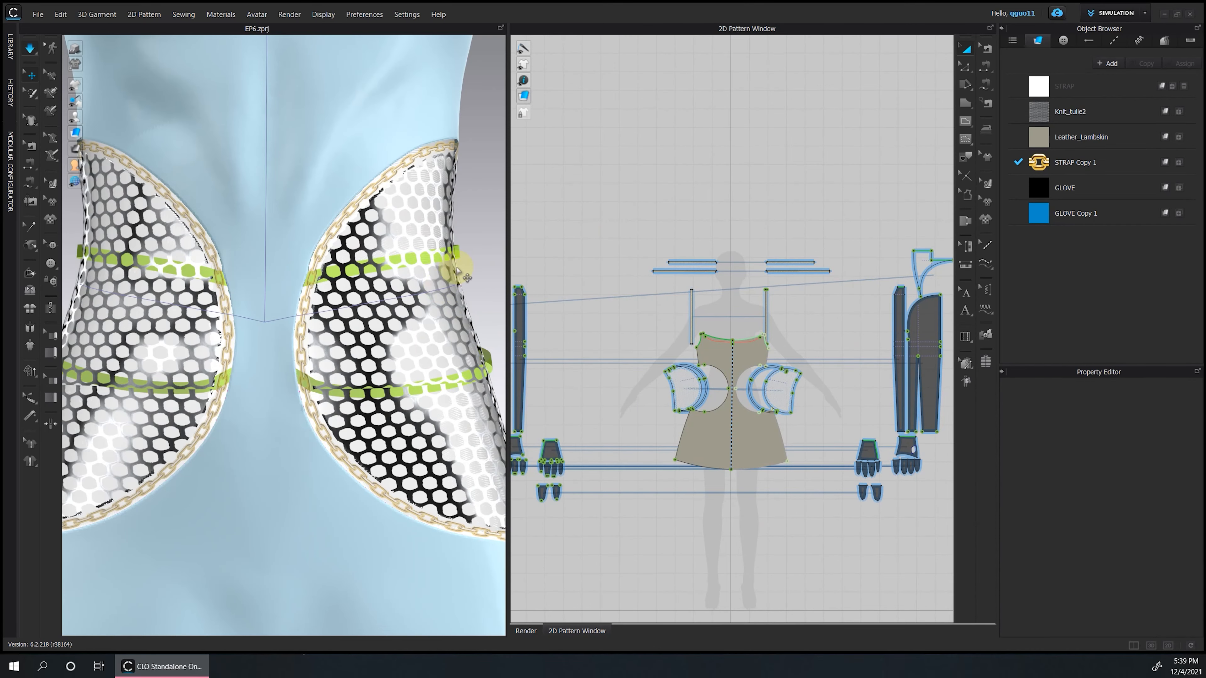
{"action": "scroll", "coordinate": [457, 269], "scroll_direction": "down", "scroll_amount": 3}
{"action": "key", "text": "space"}
{"action": "left_click_drag", "start_coordinate": [638, 248], "coordinate": [844, 281]}
{"action": "left_click", "coordinate": [471, 329]}
{"action": "scroll", "coordinate": [327, 251], "scroll_direction": "down", "scroll_amount": 7}
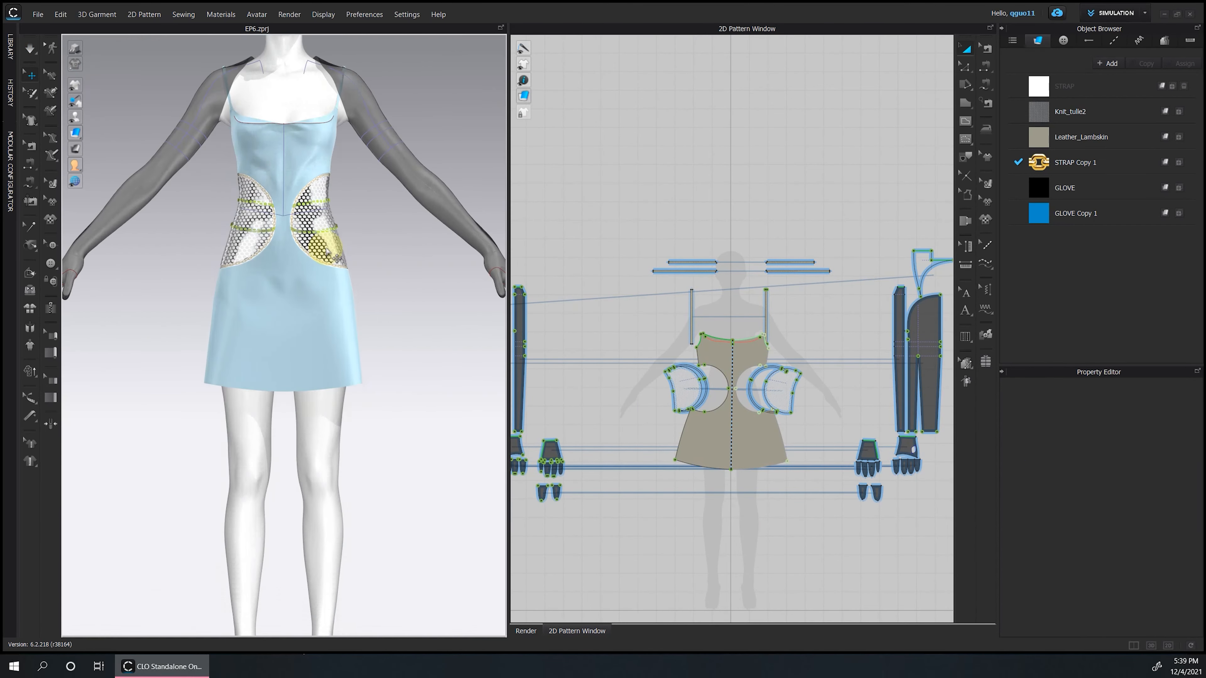
{"action": "scroll", "coordinate": [326, 251], "scroll_direction": "up", "scroll_amount": 5}
Reset the simulation layer of the four horizontal waist straps to 0.
{"action": "left_click_drag", "start_coordinate": [639, 247], "coordinate": [845, 281]}
{"action": "scroll", "coordinate": [1156, 545], "scroll_direction": "down", "scroll_amount": 4}
{"action": "left_click", "coordinate": [1164, 549]}
{"action": "left_click", "coordinate": [427, 160]}
{"action": "left_click", "coordinate": [359, 110]}
{"action": "scroll", "coordinate": [363, 264], "scroll_direction": "down", "scroll_amount": 7}
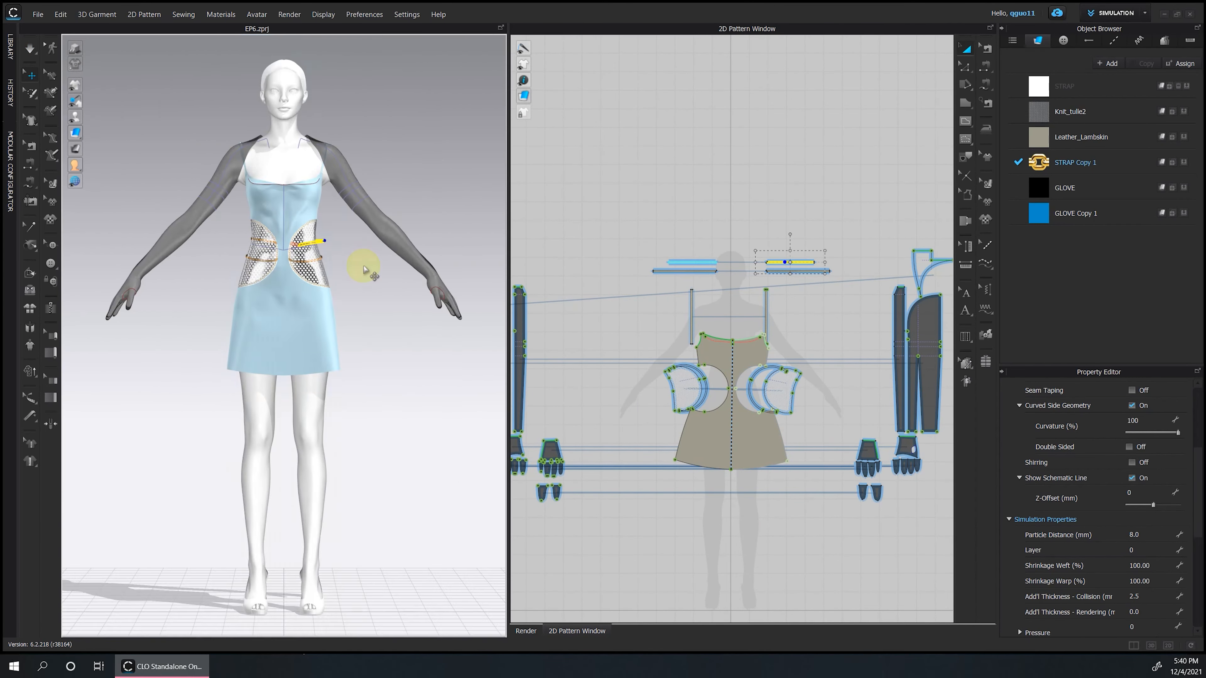
Freeze both front mesh waist panels.
{"action": "scroll", "coordinate": [363, 264], "scroll_direction": "up", "scroll_amount": 4}
{"action": "left_click", "coordinate": [312, 232]}
{"action": "left_click", "coordinate": [231, 233], "text": "shift"}
{"action": "right_click", "coordinate": [231, 233]}
{"action": "left_click", "coordinate": [266, 344]}
{"action": "left_click", "coordinate": [654, 395]}
{"action": "right_click_drag", "start_coordinate": [297, 175], "coordinate": [251, 201]}
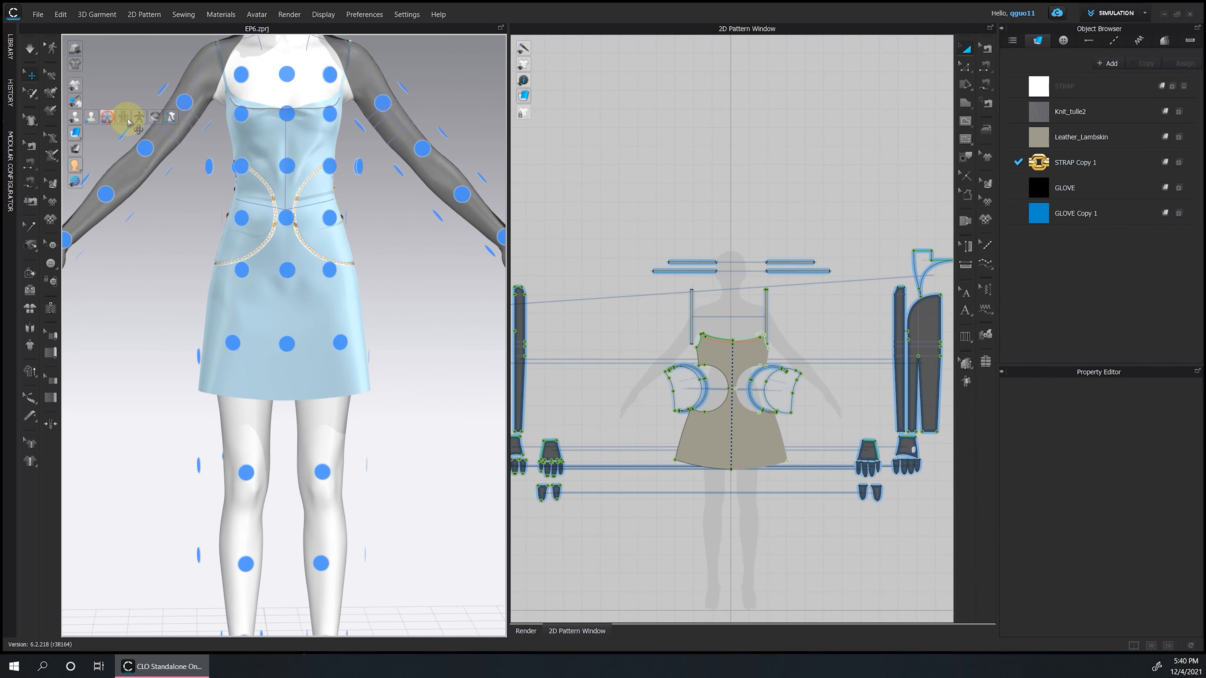
Render the dress from the front and the back to check the waist straps.
{"action": "left_click", "coordinate": [296, 169]}
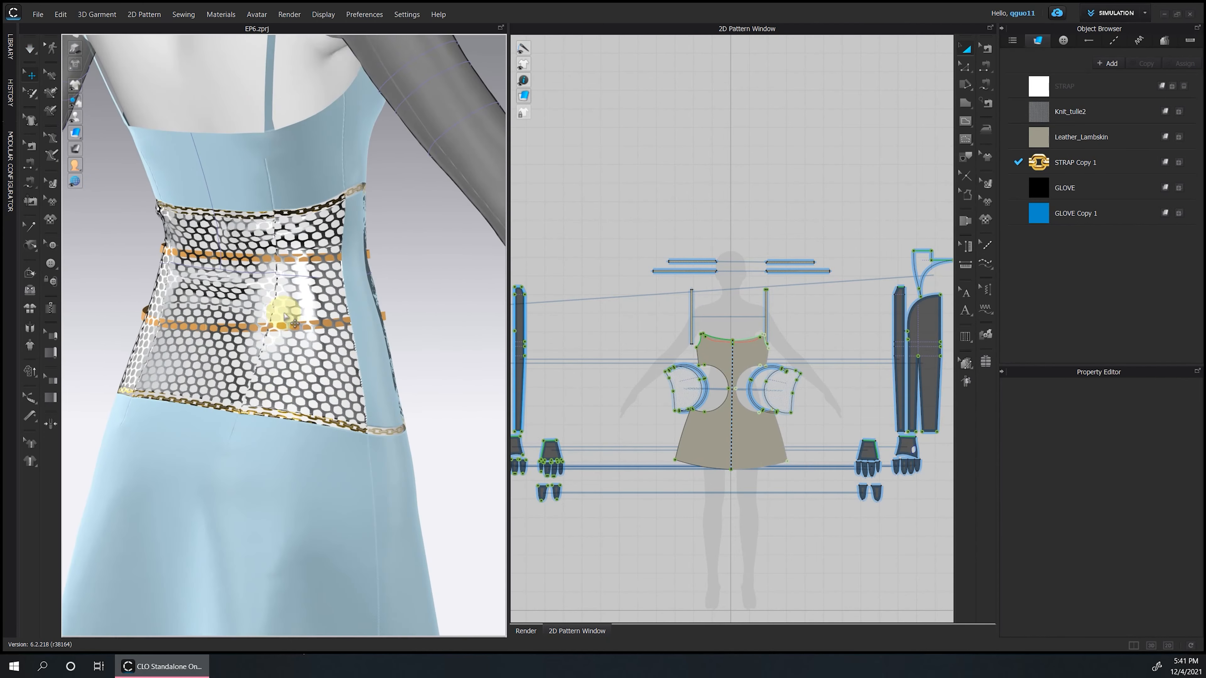
{"action": "left_click", "coordinate": [356, 307]}
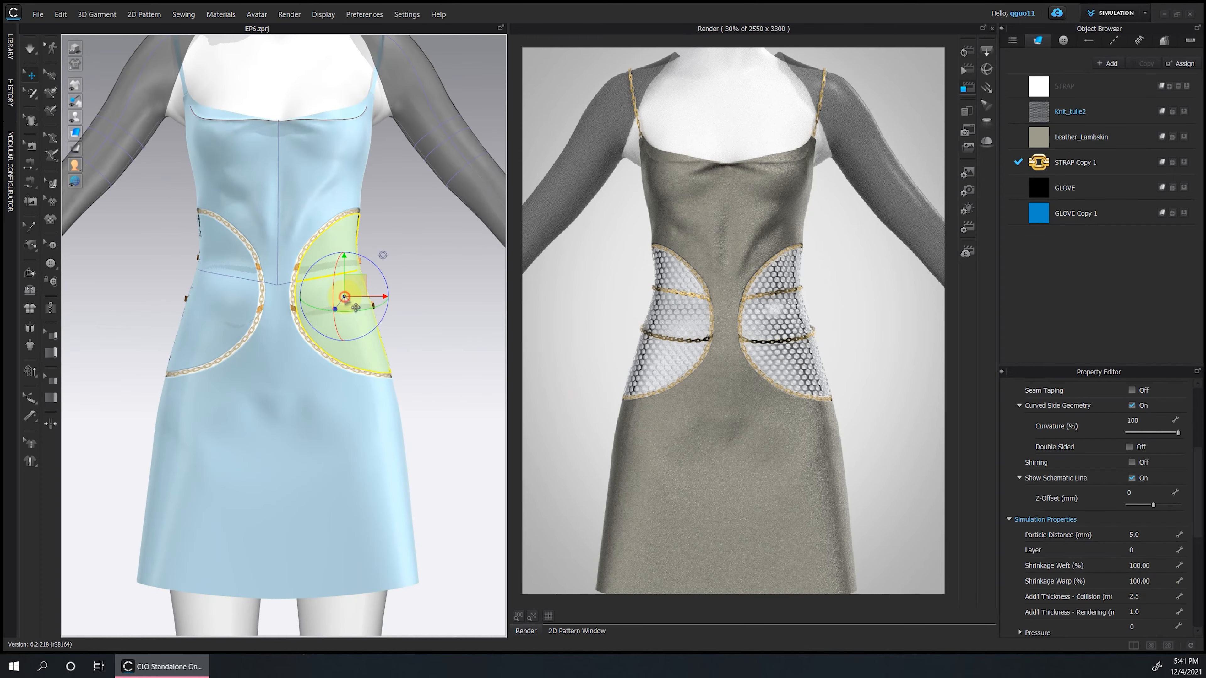
{"action": "left_click", "coordinate": [962, 56]}
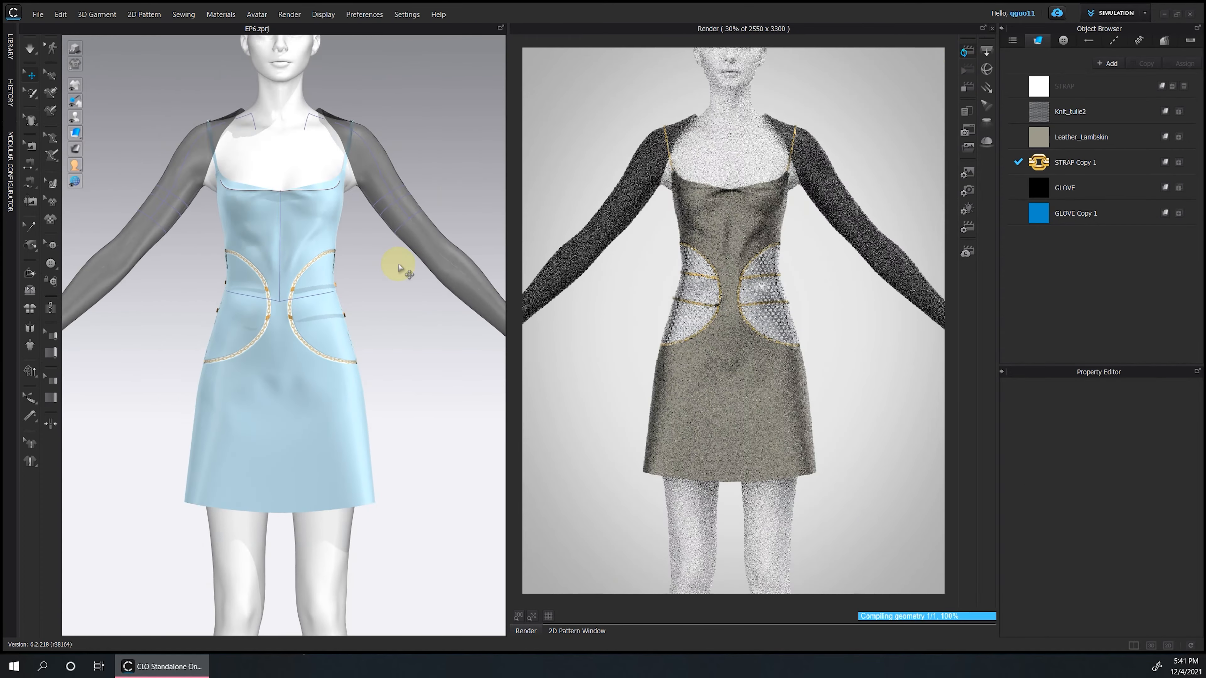
{"action": "right_click_drag", "start_coordinate": [328, 266], "coordinate": [674, 268]}
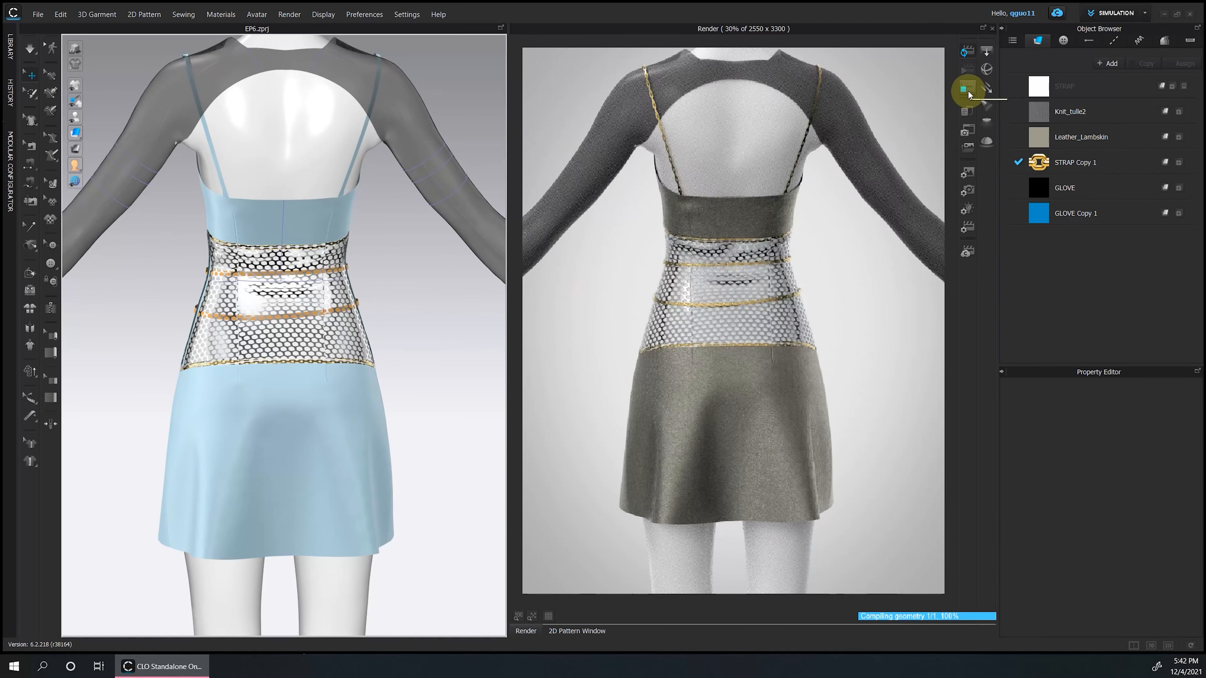
Shift the chain texture on the upper back centre border strip so whole links run along it.
{"action": "left_click", "coordinate": [576, 630]}
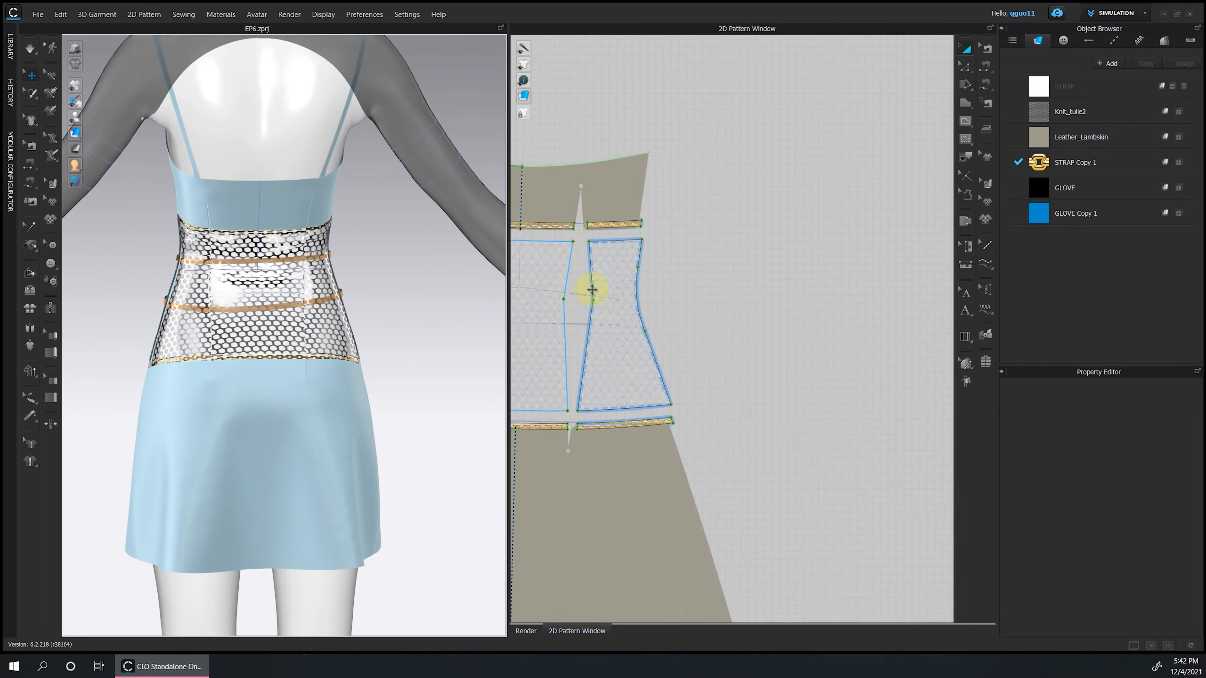
{"action": "left_click", "coordinate": [748, 242]}
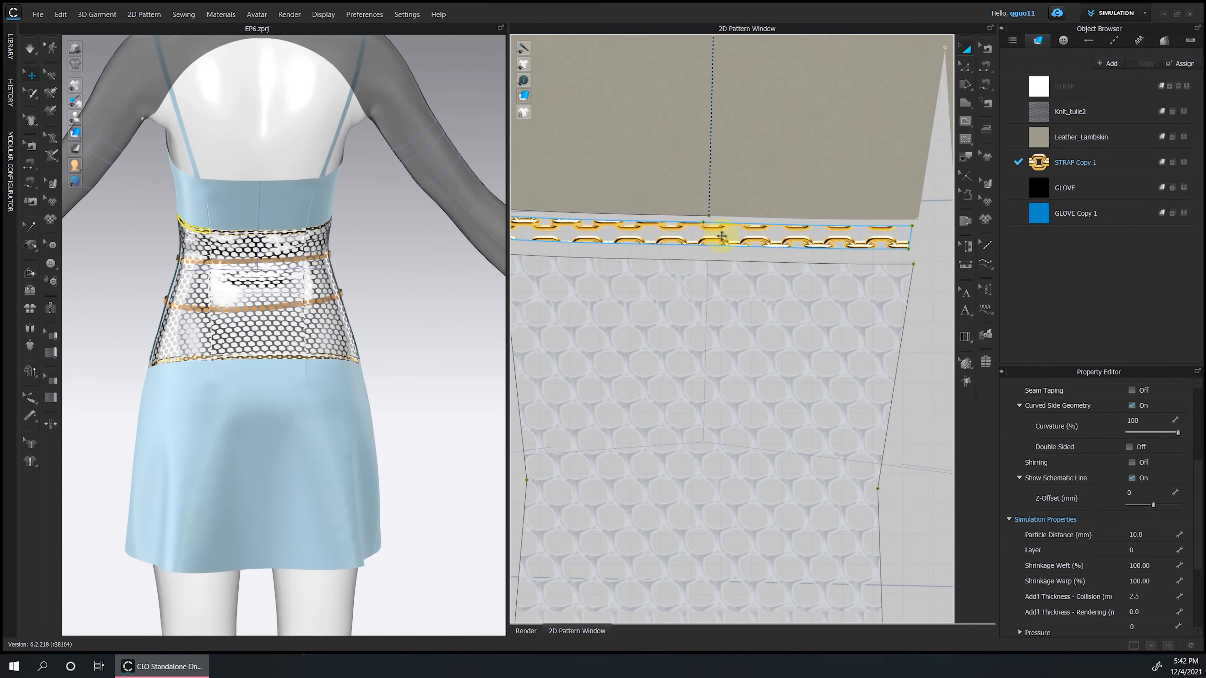
{"action": "scroll", "coordinate": [777, 227], "scroll_direction": "up", "scroll_amount": 3}
{"action": "left_click_drag", "start_coordinate": [773, 229], "coordinate": [779, 232]}
{"action": "scroll", "coordinate": [798, 240], "scroll_direction": "down", "scroll_amount": 3}
Align the chain texture within the side border strips along the upper edge of the back mesh.
{"action": "middle_click_drag", "start_coordinate": [878, 242], "coordinate": [665, 266]}
{"action": "scroll", "coordinate": [748, 321], "scroll_direction": "up", "scroll_amount": 3}
{"action": "left_click", "coordinate": [748, 320]}
{"action": "scroll", "coordinate": [748, 303], "scroll_direction": "down", "scroll_amount": 3}
{"action": "middle_click_drag", "start_coordinate": [617, 304], "coordinate": [830, 327]}
{"action": "scroll", "coordinate": [830, 327], "scroll_direction": "up", "scroll_amount": 4}
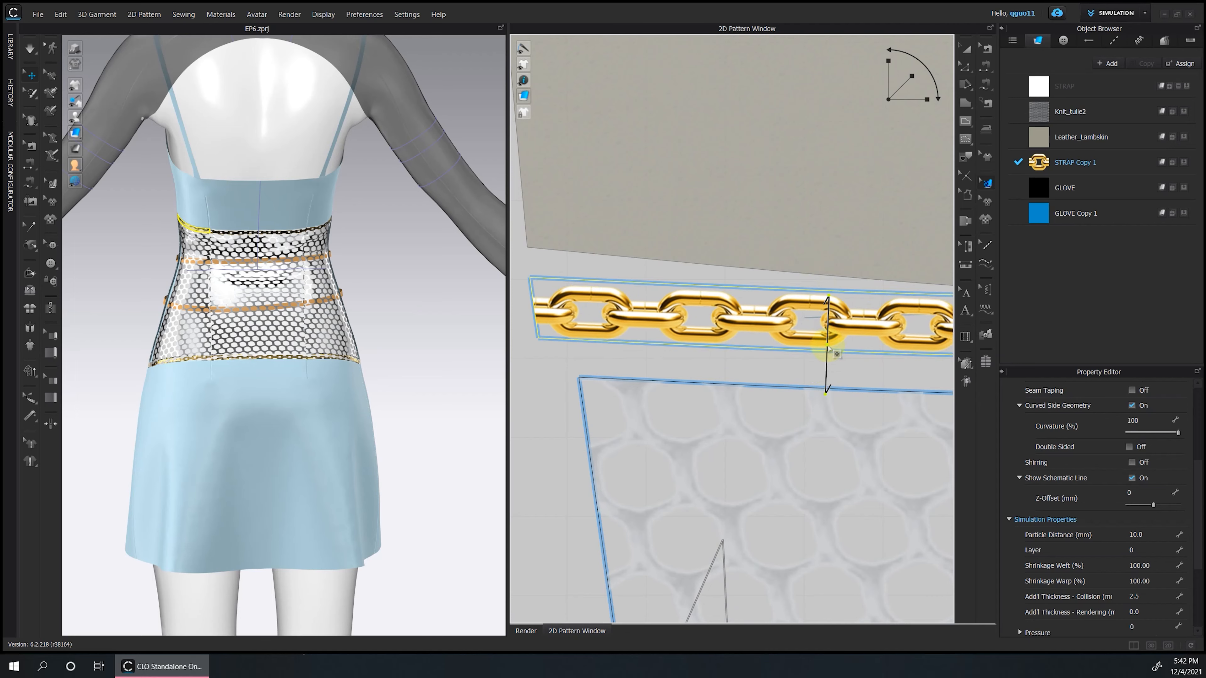
{"action": "scroll", "coordinate": [577, 228], "scroll_direction": "down", "scroll_amount": 5}
{"action": "scroll", "coordinate": [834, 273], "scroll_direction": "up", "scroll_amount": 4}
{"action": "left_click", "coordinate": [834, 273]}
Centre the chain texture within the lower back centre border strip above the skirt.
{"action": "middle_click_drag", "start_coordinate": [603, 610], "coordinate": [558, 268]}
{"action": "scroll", "coordinate": [833, 273], "scroll_direction": "down", "scroll_amount": 2}
{"action": "scroll", "coordinate": [551, 263], "scroll_direction": "up", "scroll_amount": 1}
{"action": "left_click_drag", "start_coordinate": [557, 226], "coordinate": [560, 227]}
{"action": "middle_click_drag", "start_coordinate": [562, 285], "coordinate": [710, 271]}
{"action": "scroll", "coordinate": [710, 271], "scroll_direction": "up", "scroll_amount": 4}
{"action": "left_click_drag", "start_coordinate": [709, 257], "coordinate": [710, 257]}
{"action": "scroll", "coordinate": [709, 271], "scroll_direction": "down", "scroll_amount": 5}
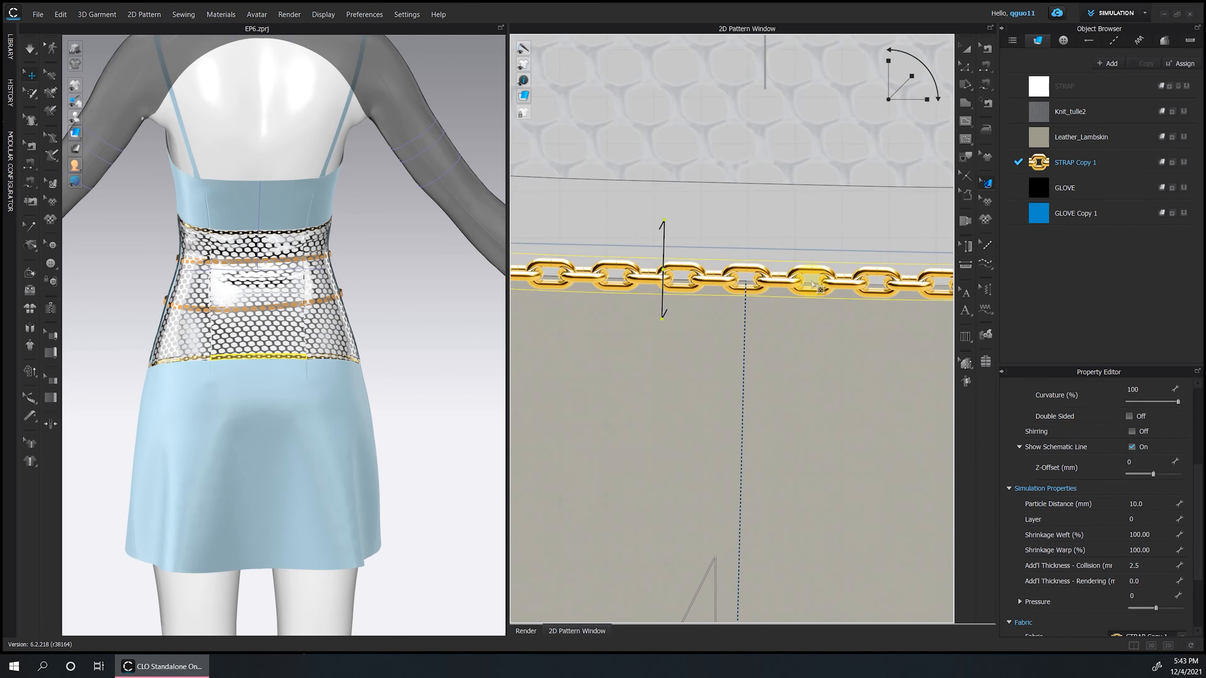
Shift the chain texture into place on one lower back side border strip.
{"action": "middle_click_drag", "start_coordinate": [675, 297], "coordinate": [925, 304]}
{"action": "left_click", "coordinate": [724, 300]}
{"action": "scroll", "coordinate": [710, 290], "scroll_direction": "up", "scroll_amount": 4}
{"action": "left_click_drag", "start_coordinate": [722, 251], "coordinate": [760, 274]}
{"action": "scroll", "coordinate": [774, 325], "scroll_direction": "down", "scroll_amount": 4}
{"action": "middle_click_drag", "start_coordinate": [772, 326], "coordinate": [632, 300]}
{"action": "left_click", "coordinate": [661, 354]}
Align the chain texture on the remaining lower back side border strip.
{"action": "key", "text": "z"}
{"action": "scroll", "coordinate": [667, 333], "scroll_direction": "up", "scroll_amount": 2}
{"action": "scroll", "coordinate": [737, 319], "scroll_direction": "down", "scroll_amount": 2}
{"action": "middle_click_drag", "start_coordinate": [736, 318], "coordinate": [602, 316]}
{"action": "left_click", "coordinate": [904, 533]}
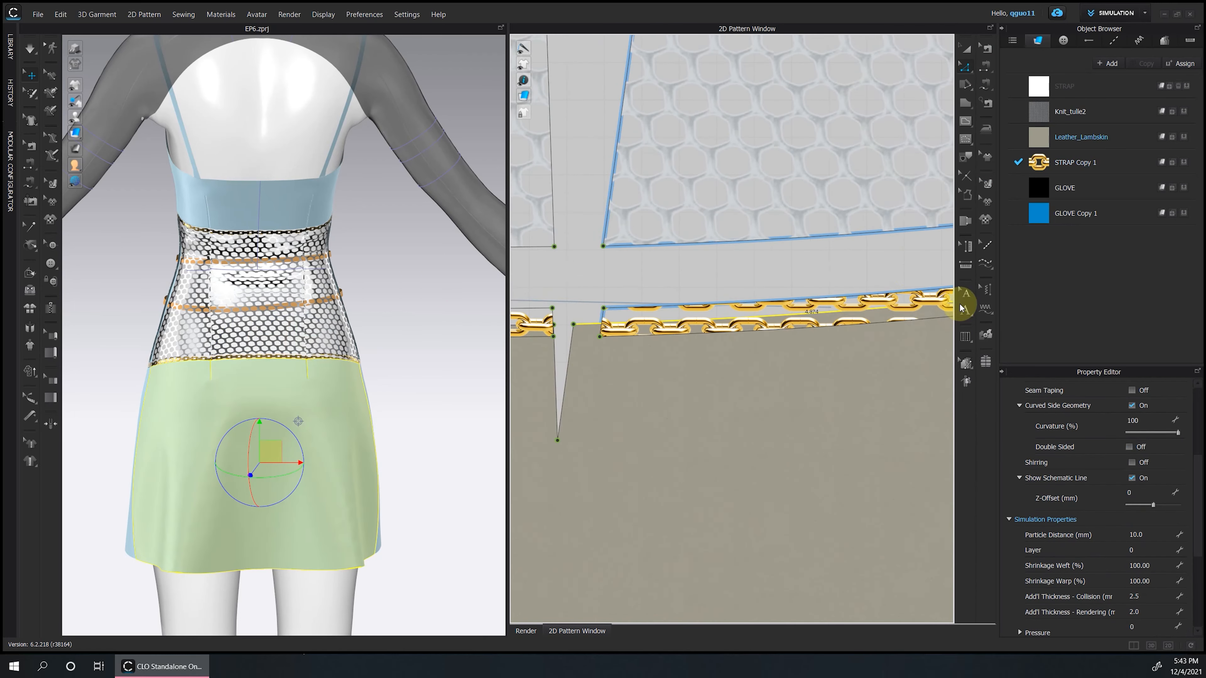
{"action": "left_click", "coordinate": [987, 183]}
{"action": "left_click", "coordinate": [825, 319]}
{"action": "middle_click_drag", "start_coordinate": [839, 333], "coordinate": [744, 333]}
Render the dress from the back, closer on the mesh waist and skirt.
{"action": "left_click", "coordinate": [378, 340]}
{"action": "key", "text": "2"}
{"action": "key", "text": "4"}
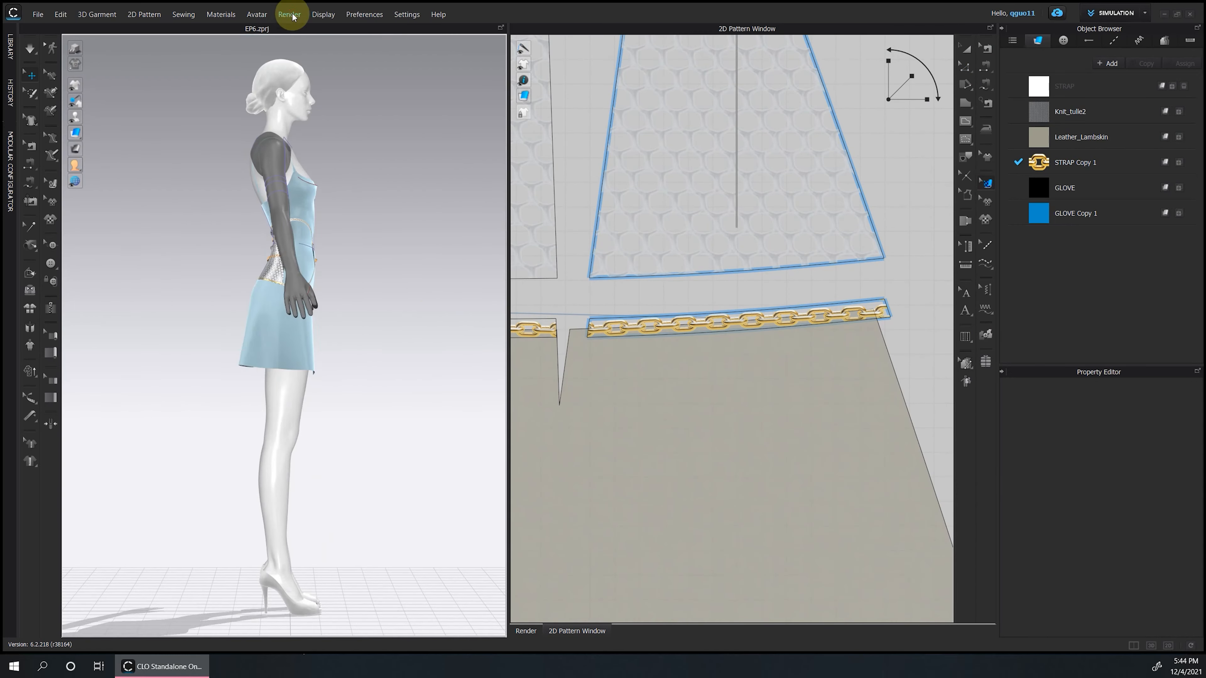
{"action": "left_click", "coordinate": [291, 15]}
{"action": "left_click", "coordinate": [304, 29]}
{"action": "left_click", "coordinate": [967, 51]}
{"action": "key", "text": "8"}
{"action": "scroll", "coordinate": [407, 229], "scroll_direction": "up", "scroll_amount": 5}
{"action": "scroll", "coordinate": [380, 167], "scroll_direction": "down", "scroll_amount": 2}
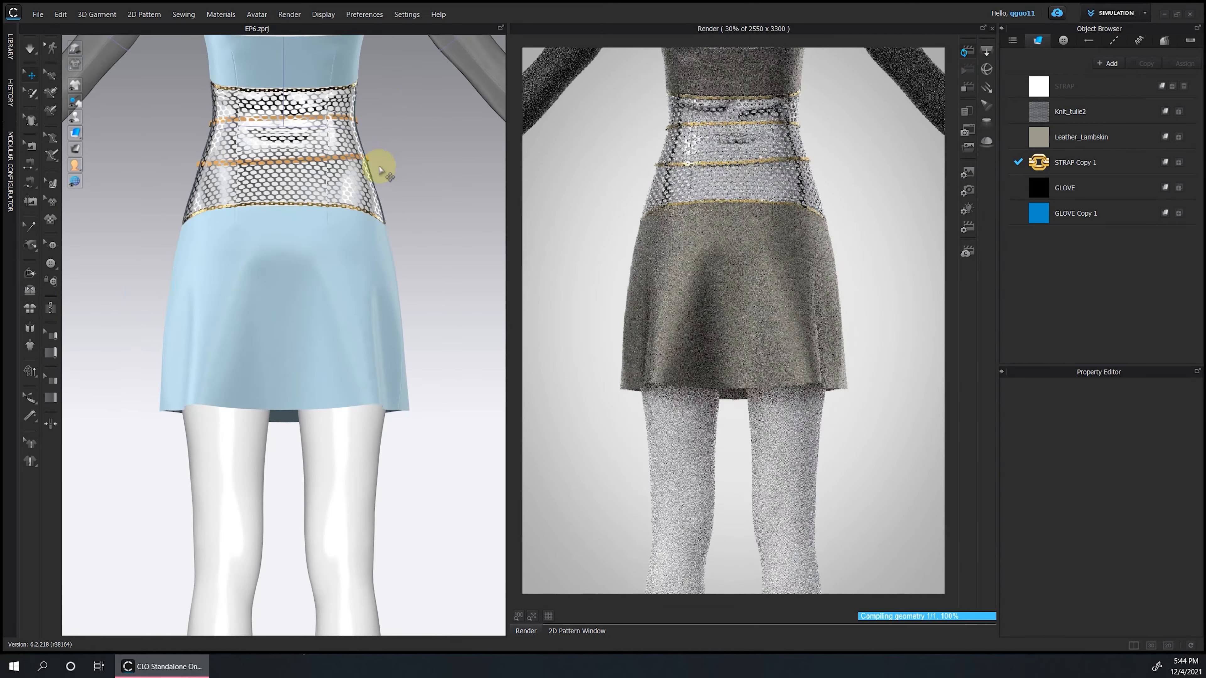
Strengthen the back mesh waist panels.
{"action": "right_click_drag", "start_coordinate": [380, 166], "coordinate": [266, 164]}
{"action": "right_click", "coordinate": [258, 135]}
{"action": "left_click", "coordinate": [325, 245]}
{"action": "left_click", "coordinate": [268, 194]}
{"action": "mouse_move", "coordinate": [360, 249]}
{"action": "right_mouse_down"}
{"action": "mouse_move", "coordinate": [479, 274]}
{"action": "mouse_move", "coordinate": [353, 248]}
{"action": "right_mouse_up"}
{"action": "left_click", "coordinate": [479, 275]}
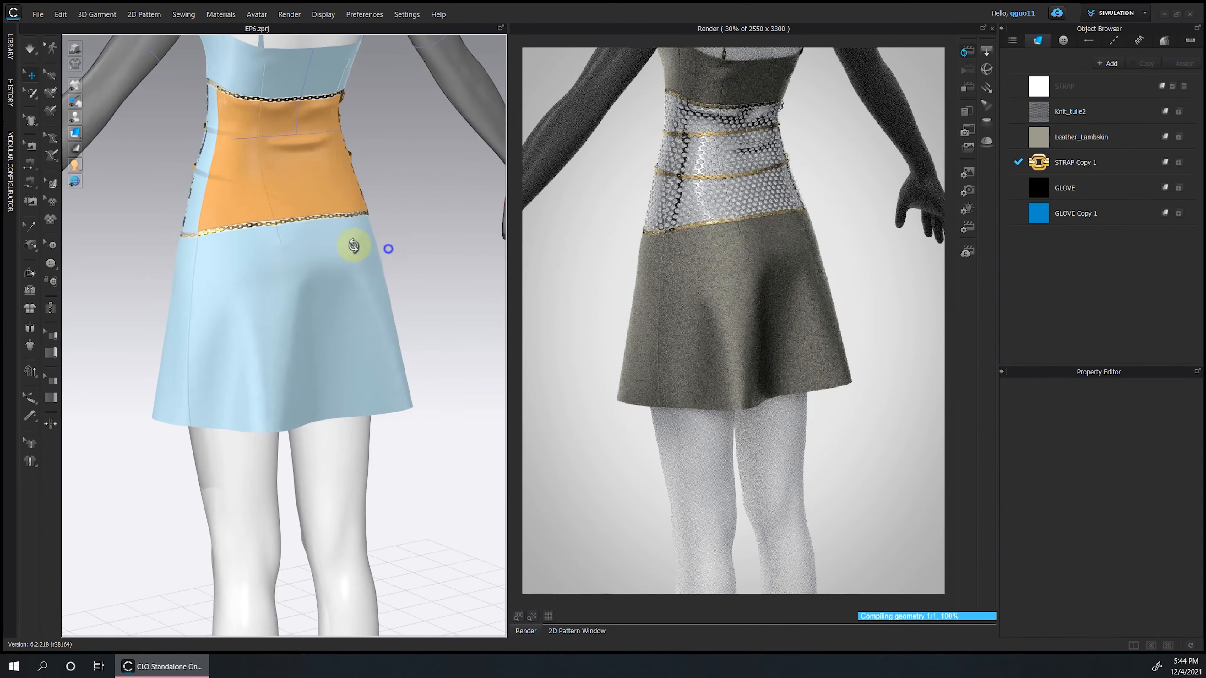
Render the full dress on the avatar, switching between its front and back views.
{"action": "key", "text": "2"}
{"action": "left_click", "coordinate": [968, 89]}
{"action": "key", "text": "8"}
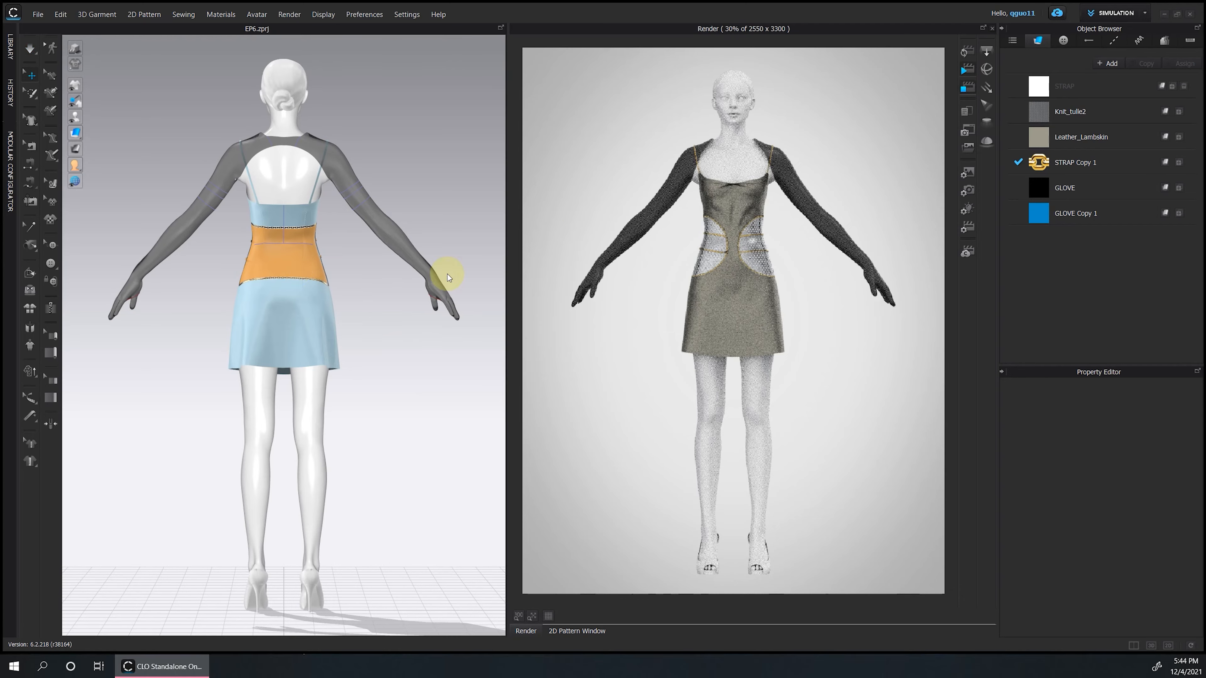
{"action": "key", "text": "2"}
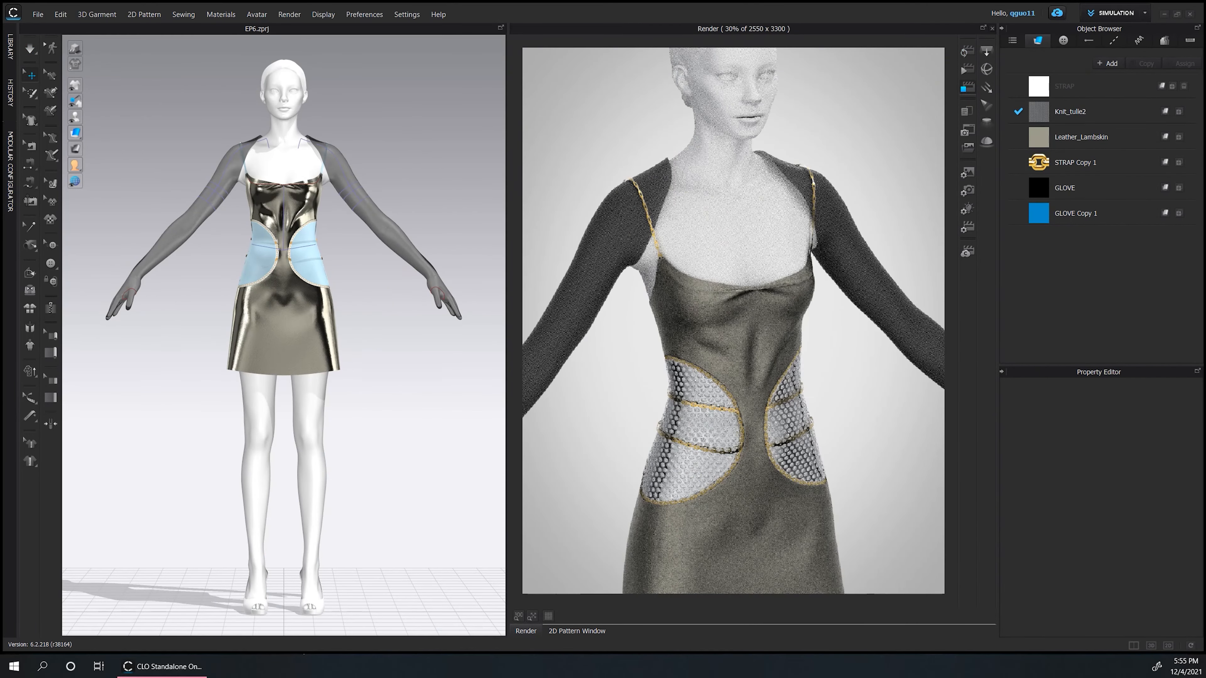
Set the colour of the Knit_tulle2 mesh fabric to black.
{"action": "scroll", "coordinate": [330, 345], "scroll_direction": "up", "scroll_amount": 5}
{"action": "left_click", "coordinate": [1091, 109]}
{"action": "scroll", "coordinate": [1158, 541], "scroll_direction": "down", "scroll_amount": 5}
{"action": "left_click", "coordinate": [1172, 545]}
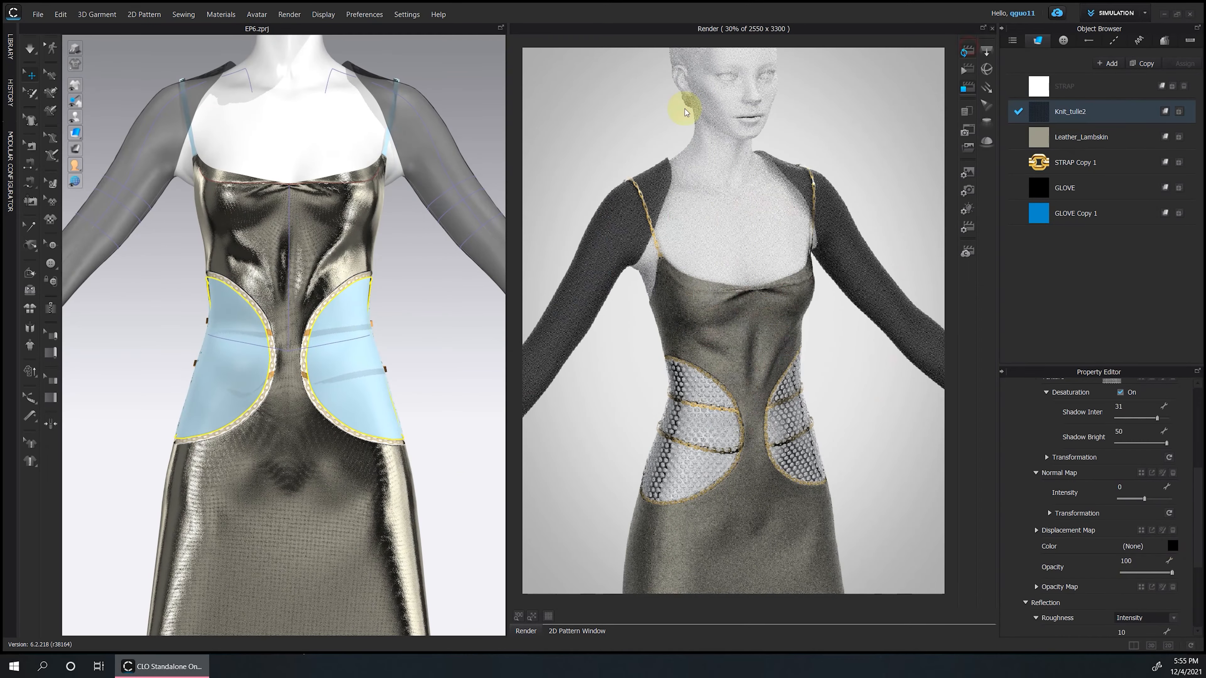
Render a close-up of the waist to examine the black mesh panels and chain trim.
{"action": "scroll", "coordinate": [465, 358], "scroll_direction": "down", "scroll_amount": 5}
{"action": "scroll", "coordinate": [243, 389], "scroll_direction": "up", "scroll_amount": 10}
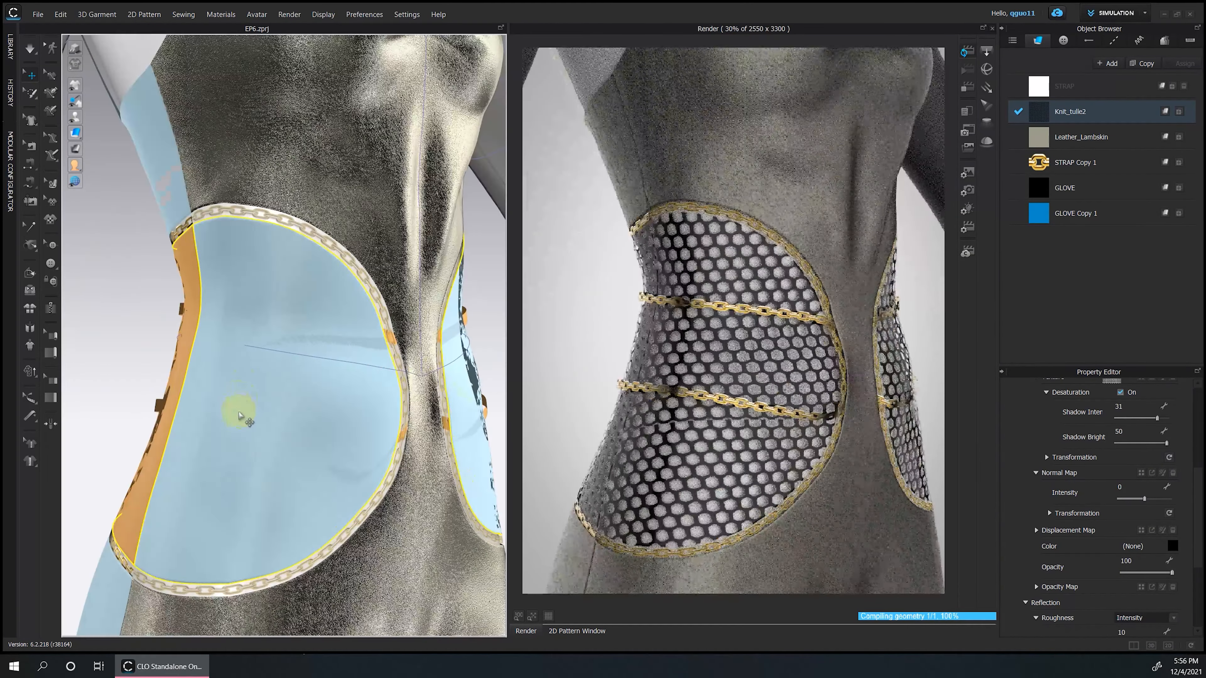
{"action": "key", "text": "2"}
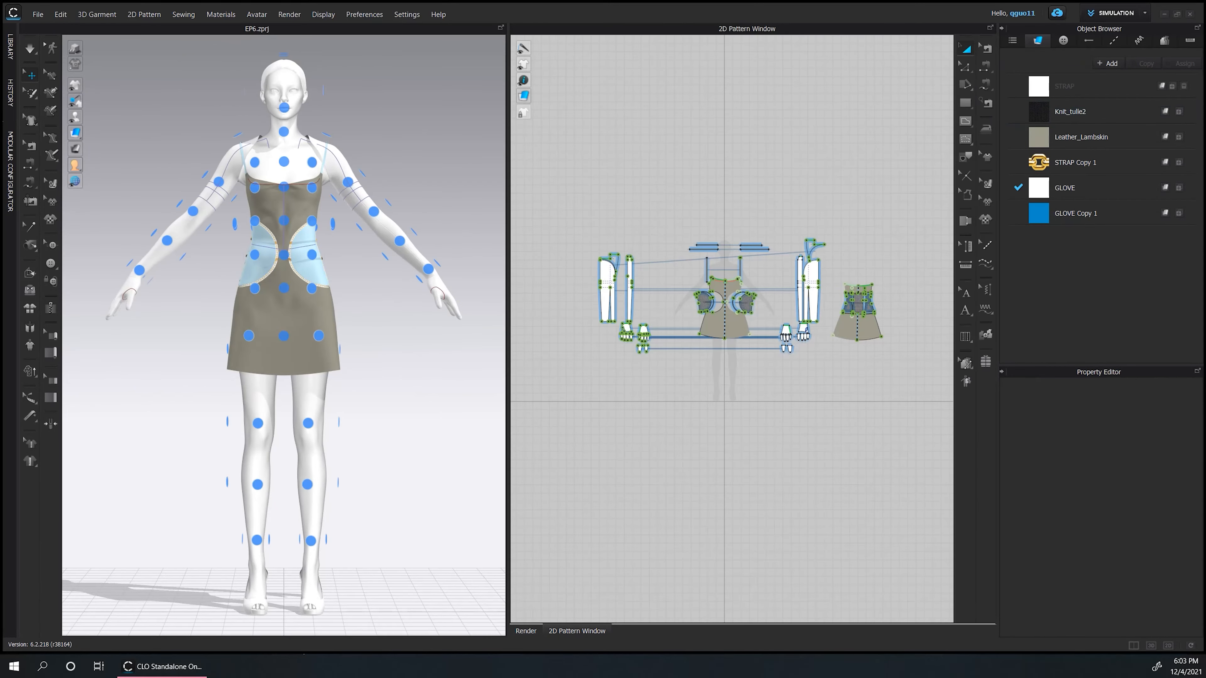
Draw a long, narrow vertical strip pattern between the glove and dress patterns and arrange it on the avatar's arm.
{"action": "left_click", "coordinate": [972, 104]}
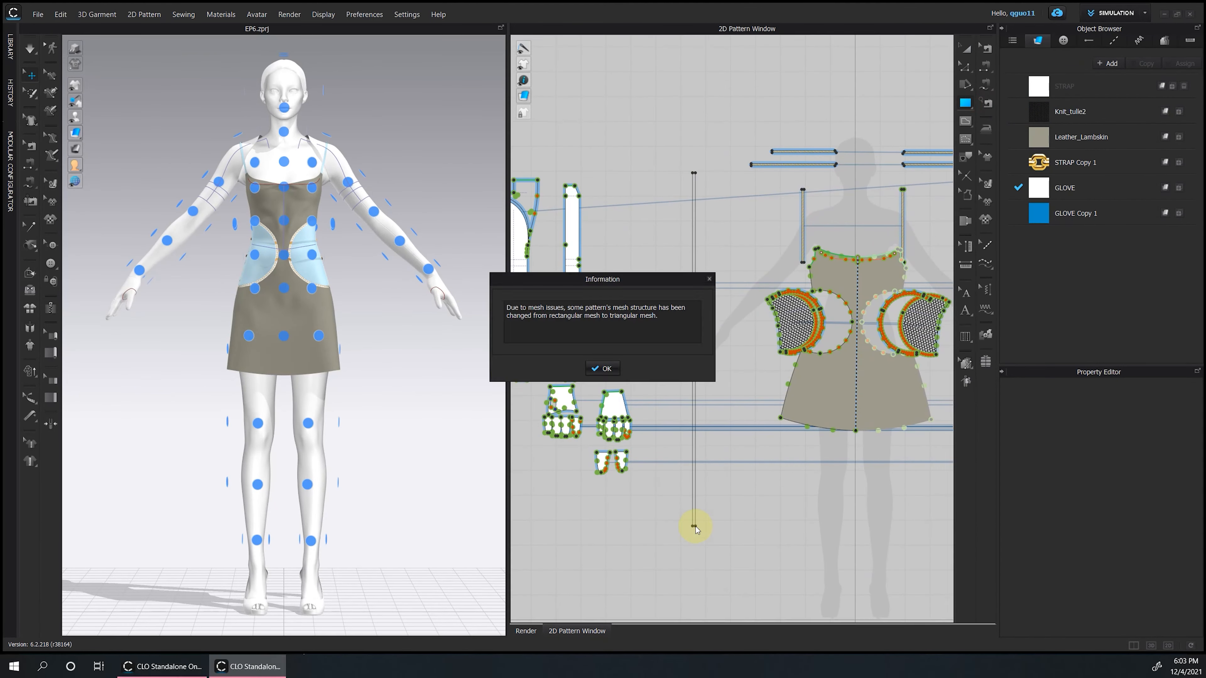
{"action": "left_click", "coordinate": [183, 204]}
{"action": "left_click", "coordinate": [722, 323]}
Apply the STRAP Copy 1 chain fabric lengthwise to the new strip and narrow the strip around the chain.
{"action": "left_click_drag", "start_coordinate": [694, 196], "coordinate": [585, 240], "text": "shift"}
{"action": "scroll", "coordinate": [695, 299], "scroll_direction": "up", "scroll_amount": 5}
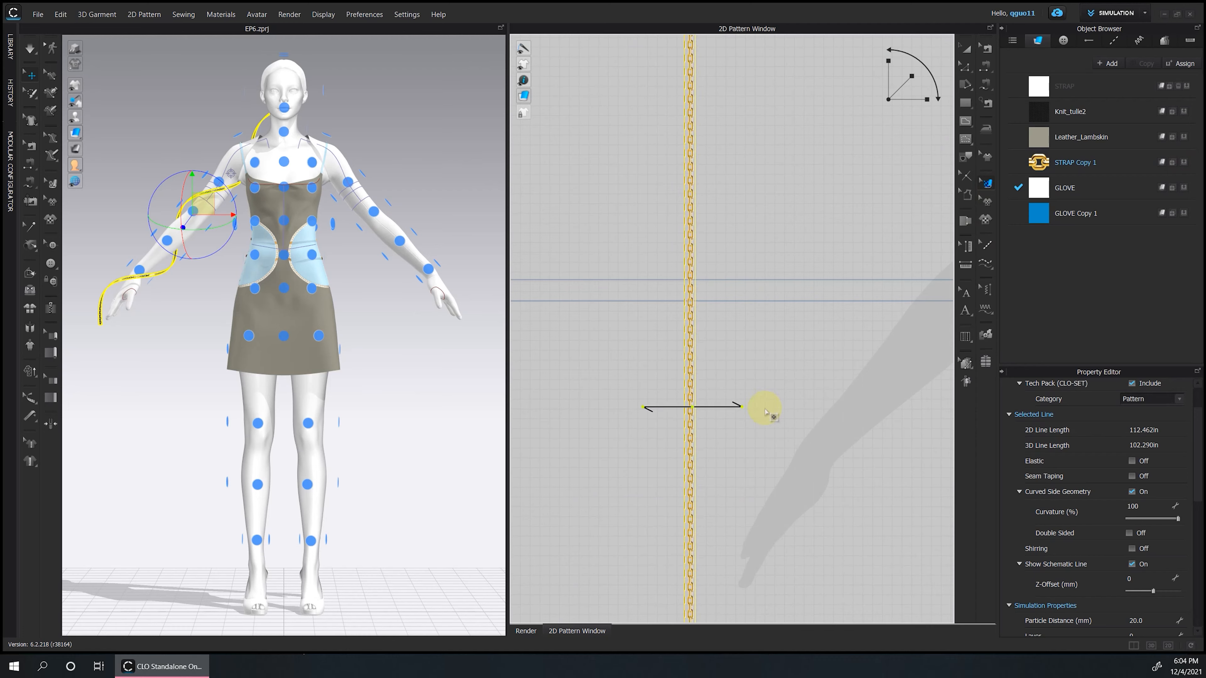
{"action": "scroll", "coordinate": [769, 409], "scroll_direction": "up", "scroll_amount": 3}
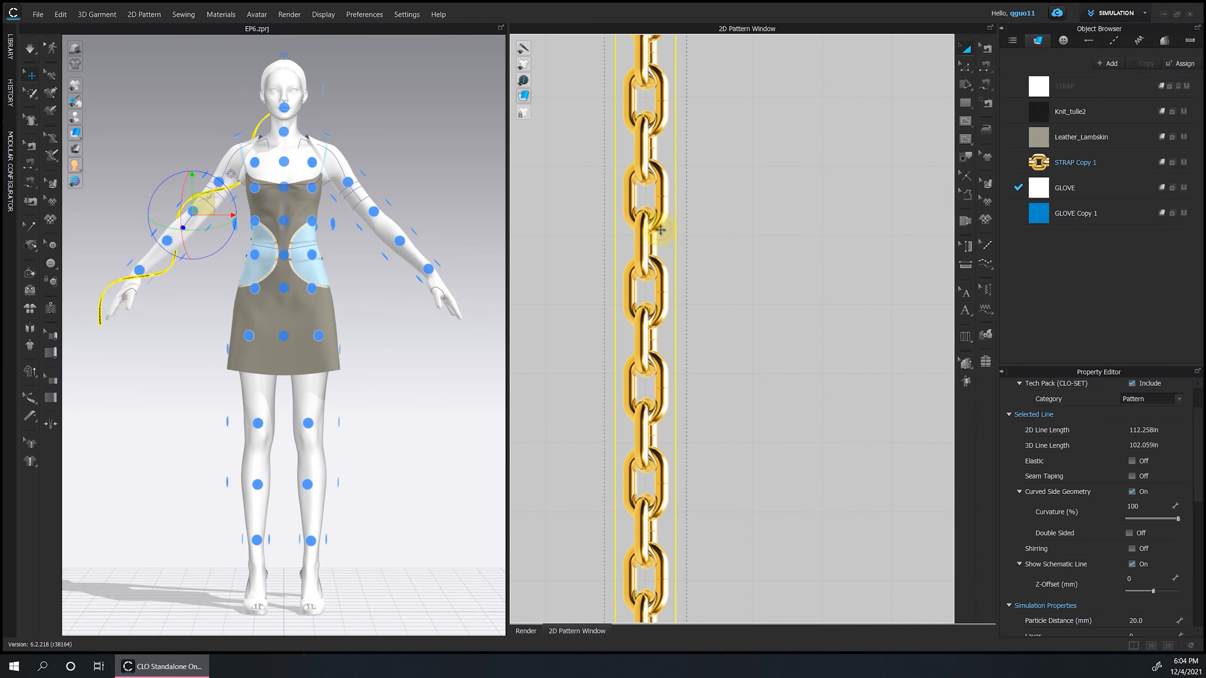
Paste a mirrored copy of the gold chain strip on the opposite side of the dress patterns.
{"action": "scroll", "coordinate": [661, 230], "scroll_direction": "down", "scroll_amount": 8}
{"action": "left_click_drag", "start_coordinate": [605, 177], "coordinate": [705, 439]}
{"action": "scroll", "coordinate": [706, 380], "scroll_direction": "down", "scroll_amount": 3}
{"action": "left_click_drag", "start_coordinate": [653, 232], "coordinate": [712, 375]}
{"action": "right_click", "coordinate": [693, 295]}
{"action": "left_click", "coordinate": [722, 388]}
{"action": "left_click", "coordinate": [530, 331]}
{"action": "right_click", "coordinate": [529, 331]}
{"action": "left_click", "coordinate": [589, 138]}
{"action": "left_click", "coordinate": [654, 285]}
Examine the two chain strips around the arms and neck from the back and front.
{"action": "scroll", "coordinate": [476, 295], "scroll_direction": "down", "scroll_amount": 8}
{"action": "left_click_drag", "start_coordinate": [477, 296], "coordinate": [337, 294]}
{"action": "scroll", "coordinate": [361, 266], "scroll_direction": "up", "scroll_amount": 8}
{"action": "left_click_drag", "start_coordinate": [404, 222], "coordinate": [402, 223]}
{"action": "left_click", "coordinate": [423, 183]}
{"action": "right_click_drag", "start_coordinate": [424, 184], "coordinate": [519, 190]}
{"action": "scroll", "coordinate": [266, 138], "scroll_direction": "up", "scroll_amount": 8}
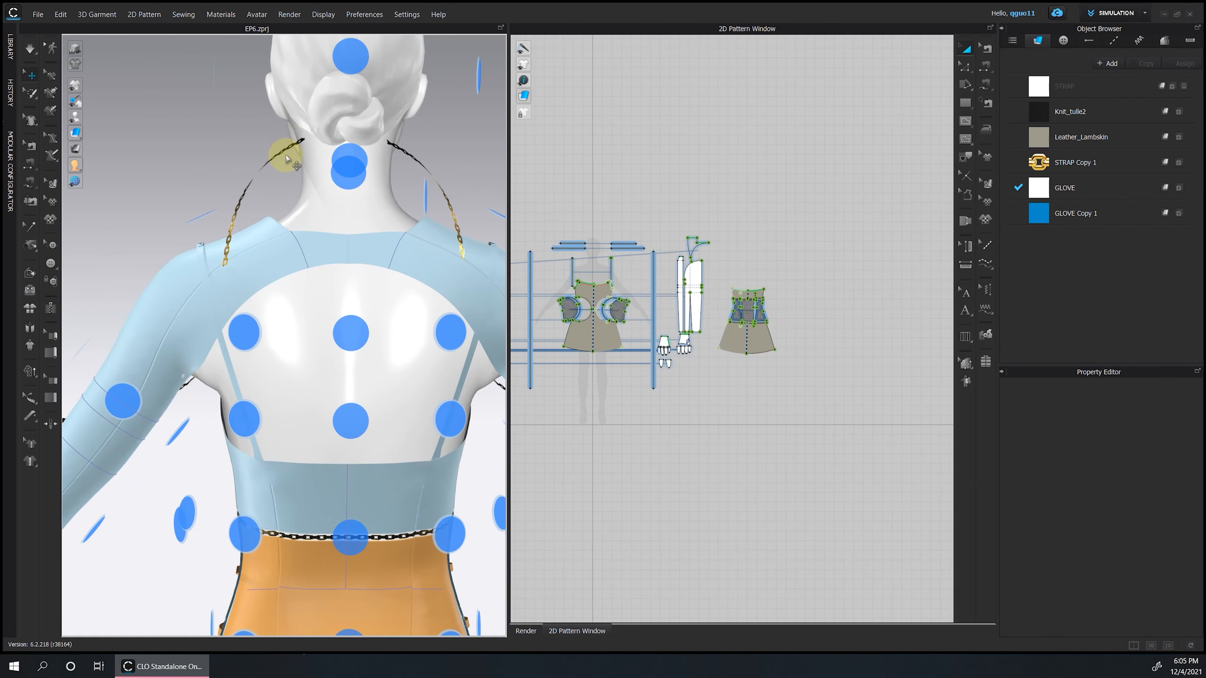
{"action": "right_click_drag", "start_coordinate": [286, 160], "coordinate": [519, 207]}
{"action": "scroll", "coordinate": [427, 228], "scroll_direction": "down", "scroll_amount": 5}
Simulate both chain strips so they settle around the gloved arms.
{"action": "left_click", "coordinate": [530, 328]}
{"action": "left_click", "coordinate": [653, 328], "text": "shift"}
{"action": "scroll", "coordinate": [1052, 406], "scroll_direction": "down", "scroll_amount": 8}
{"action": "left_click", "coordinate": [389, 230]}
{"action": "key", "text": "2"}
{"action": "key", "text": "space"}
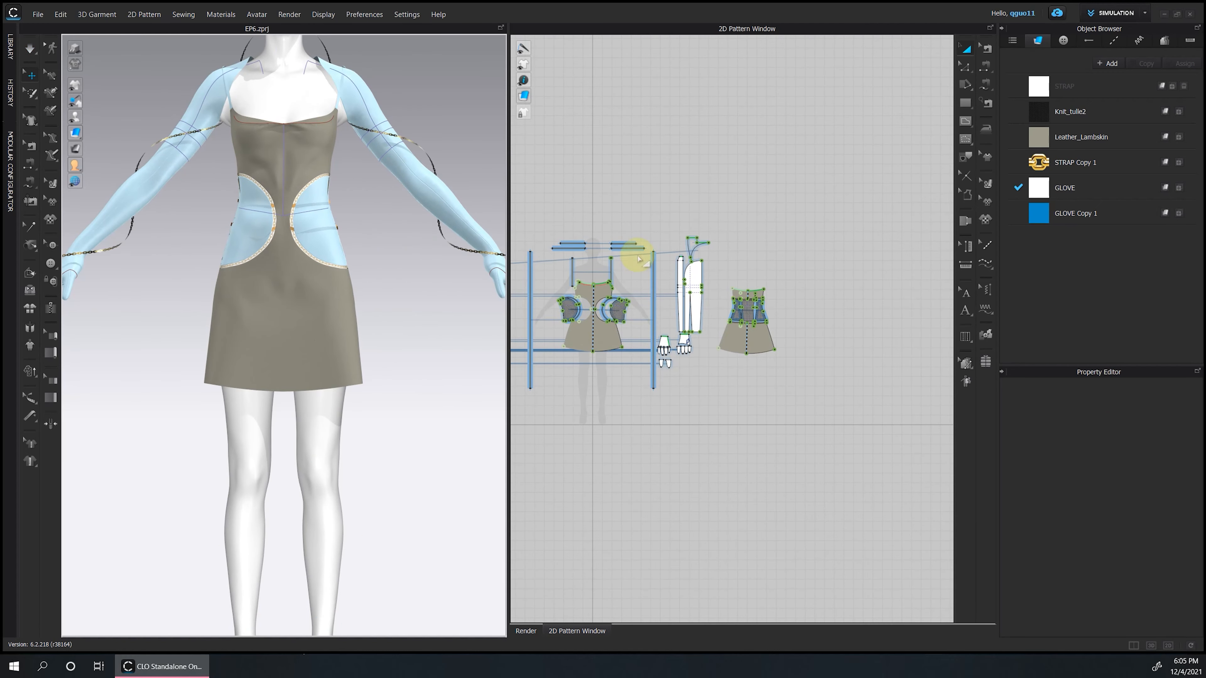
{"action": "left_click", "coordinate": [653, 261]}
{"action": "left_click", "coordinate": [446, 285]}
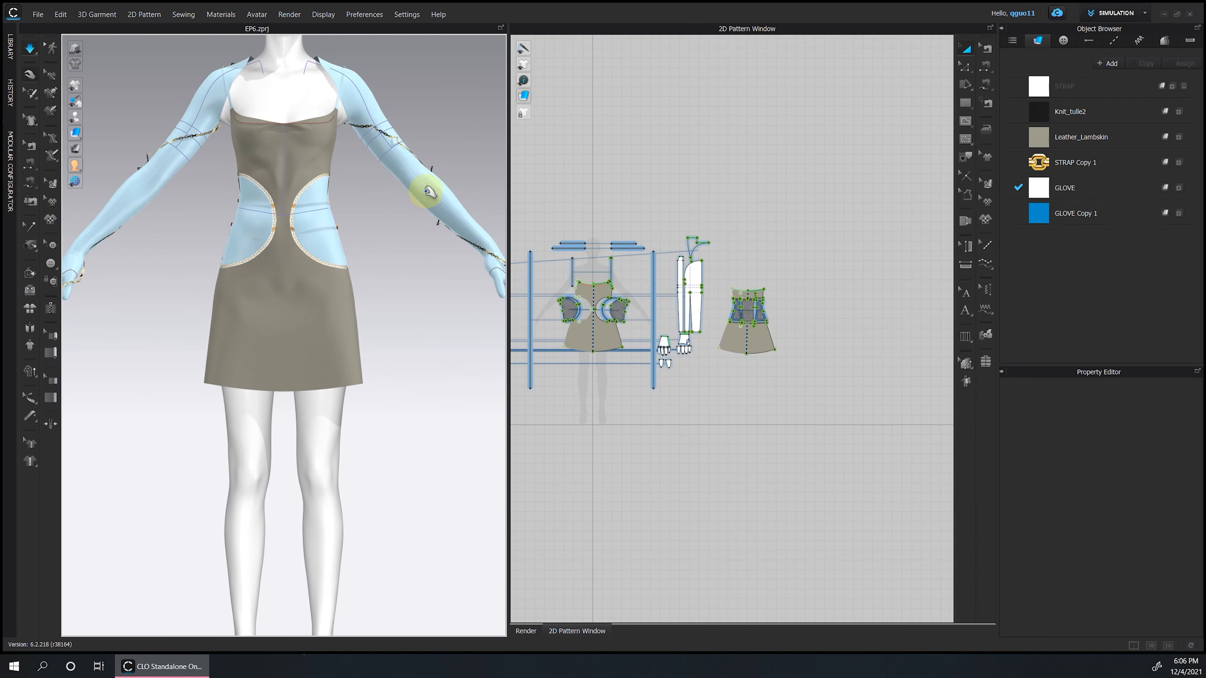
Strengthen both chain strips and simulate them on the arms.
{"action": "right_click", "coordinate": [531, 327]}
{"action": "left_click", "coordinate": [579, 387]}
{"action": "left_click", "coordinate": [354, 180]}
{"action": "key", "text": "space"}
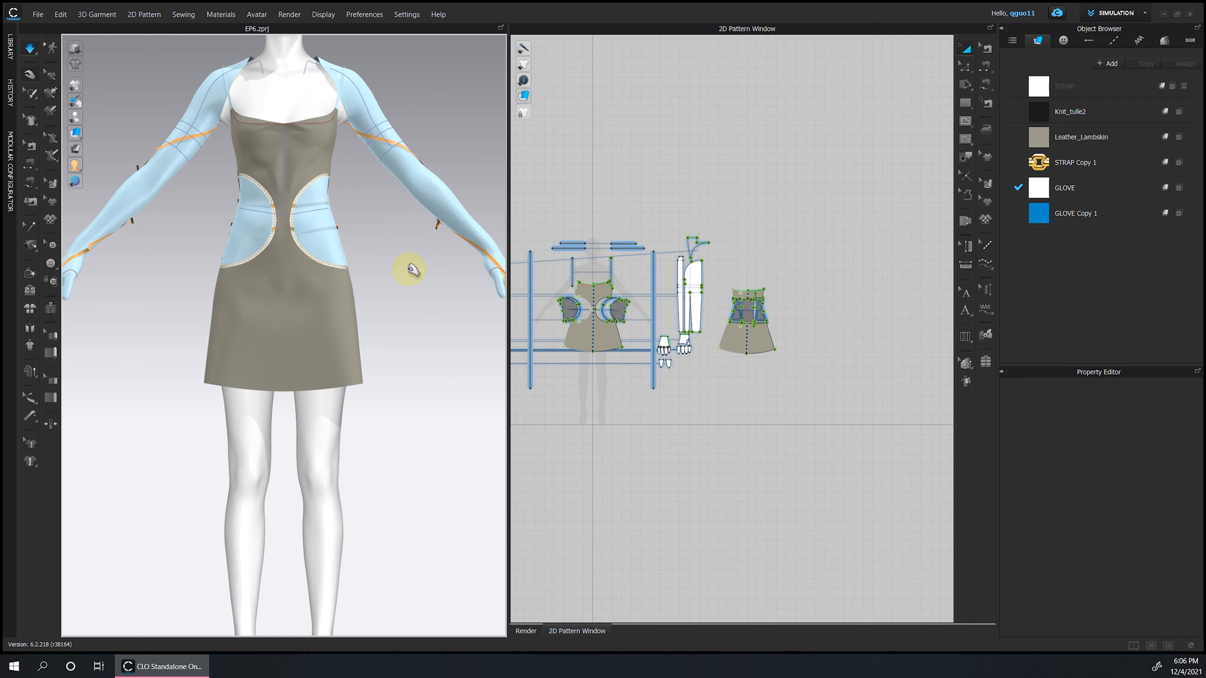
{"action": "right_click", "coordinate": [654, 328]}
{"action": "left_click", "coordinate": [443, 284]}
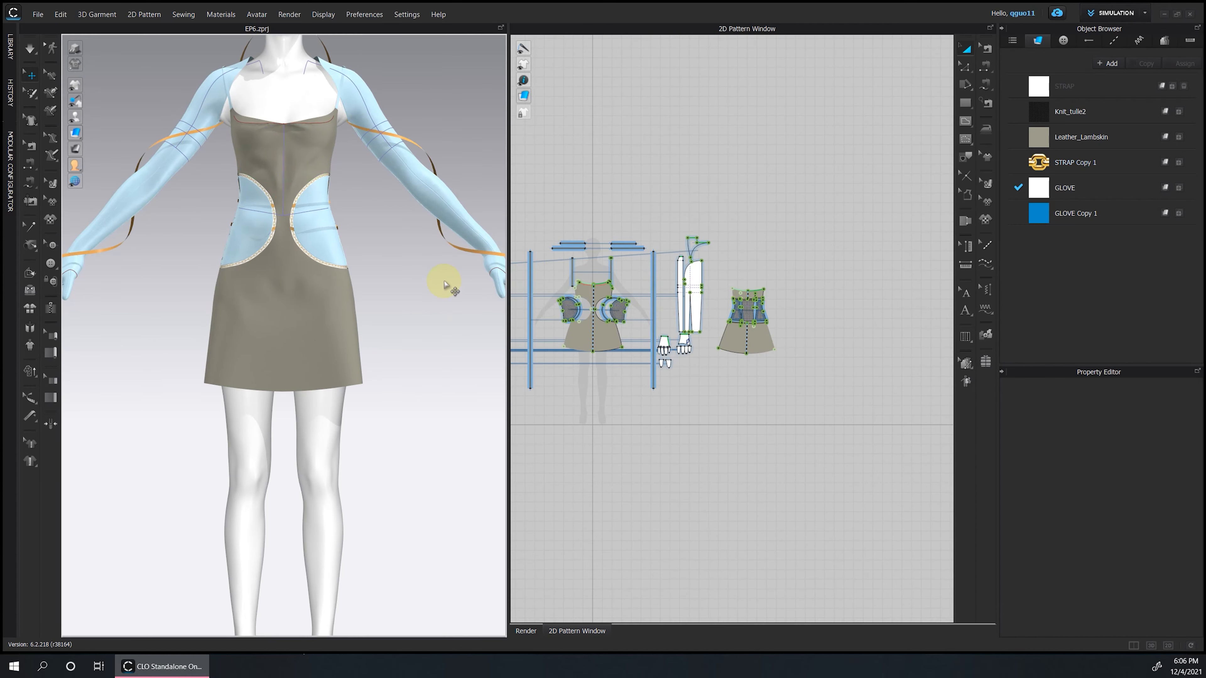
Select the chain strip at the back of the shoulder for mesh selection.
{"action": "right_click_drag", "start_coordinate": [444, 285], "coordinate": [455, 157]}
{"action": "left_click", "coordinate": [380, 112]}
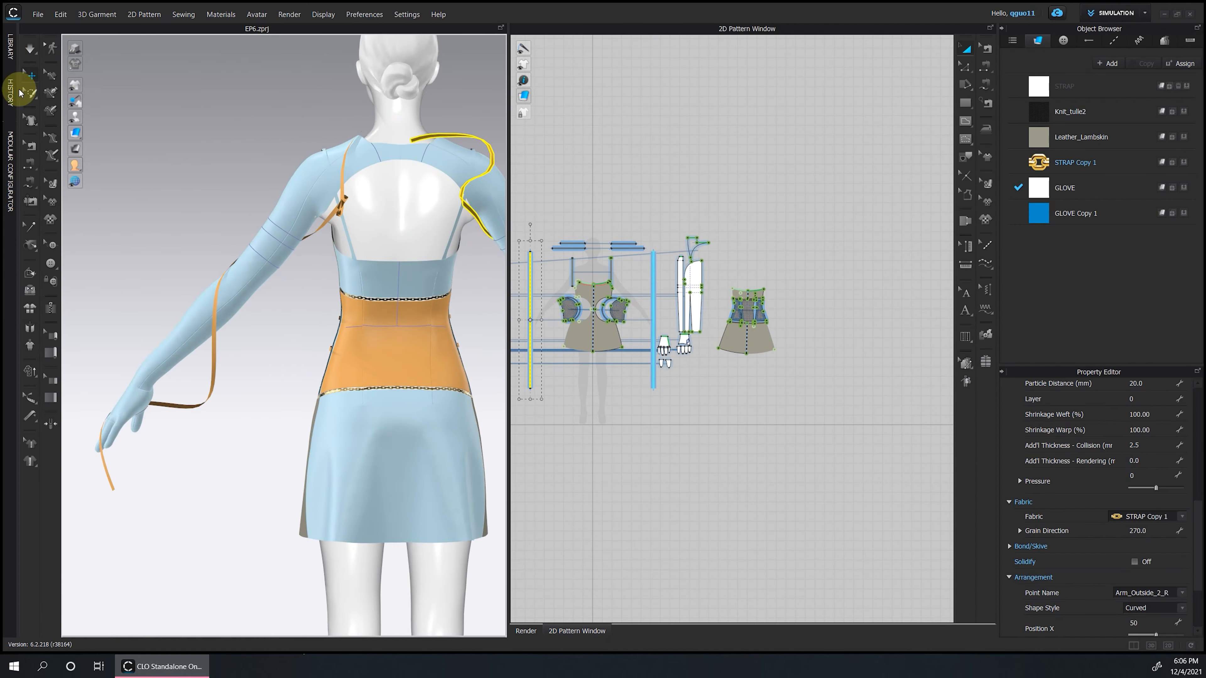
{"action": "left_click", "coordinate": [31, 93]}
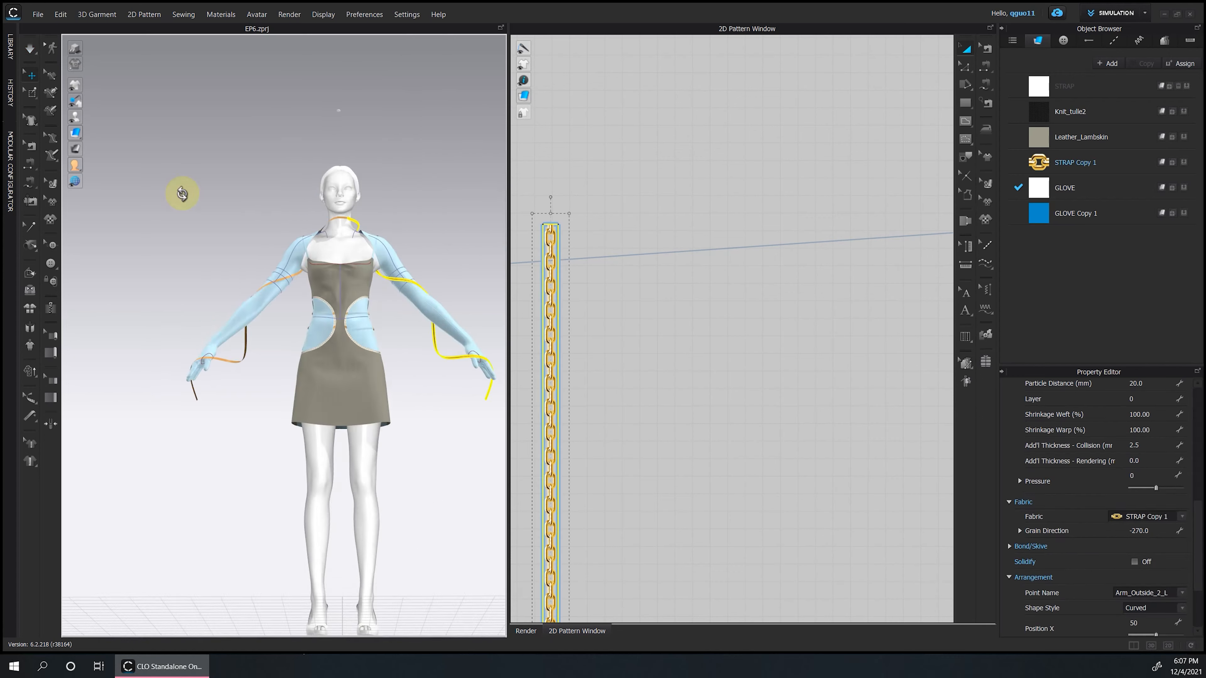
Render the full outfit from the front to examine the chain strips draped over the arms.
{"action": "left_click", "coordinate": [288, 14]}
{"action": "left_click", "coordinate": [294, 27]}
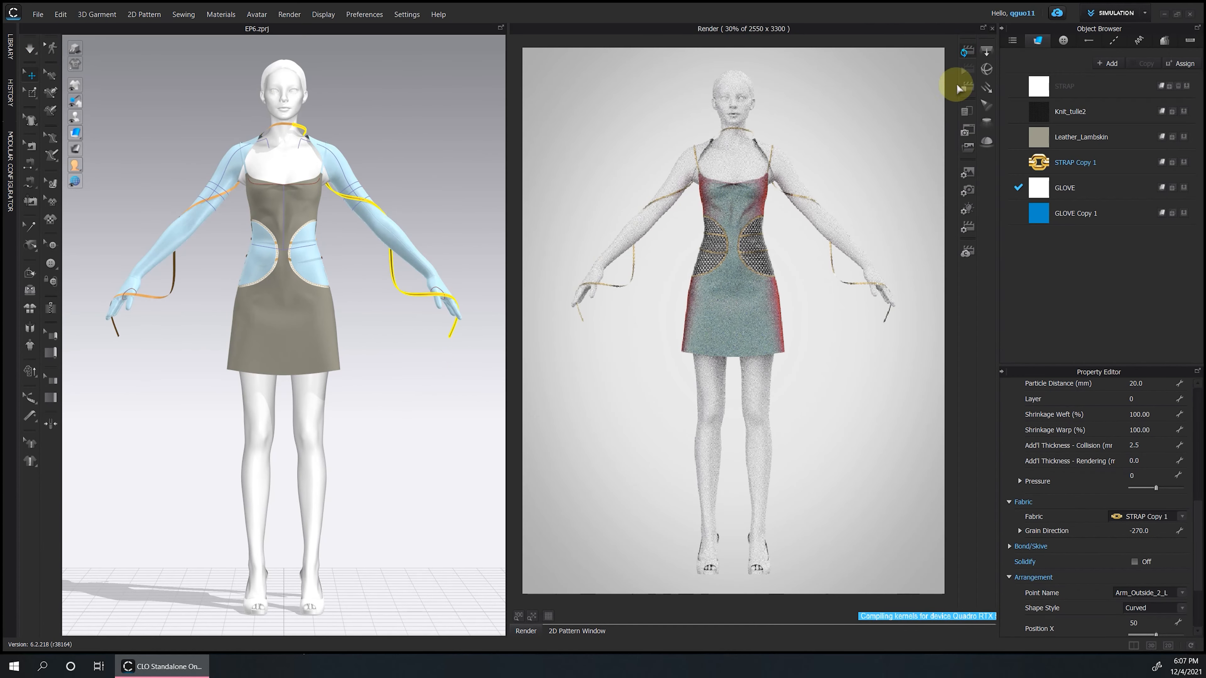
{"action": "right_click_drag", "start_coordinate": [446, 182], "coordinate": [269, 194]}
{"action": "scroll", "coordinate": [208, 270], "scroll_direction": "up", "scroll_amount": 5}
{"action": "right_click_drag", "start_coordinate": [208, 269], "coordinate": [240, 284]}
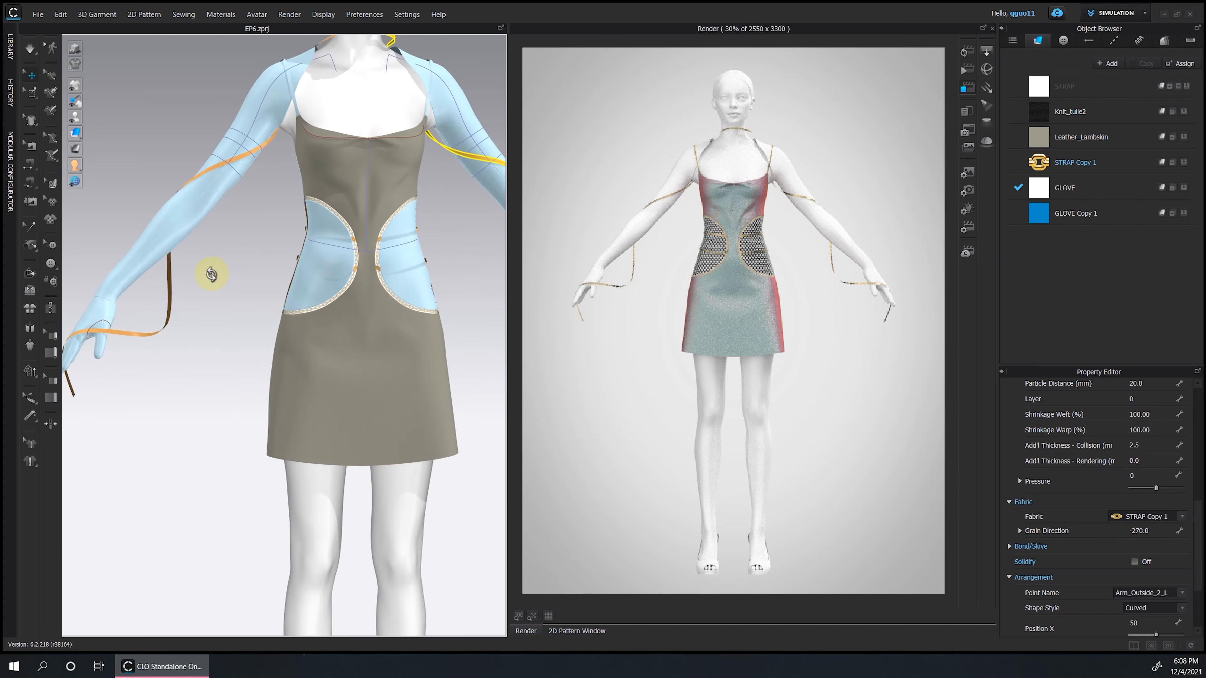
Delete both chain strips from the arms.
{"action": "key", "text": "2"}
{"action": "left_click", "coordinate": [571, 631]}
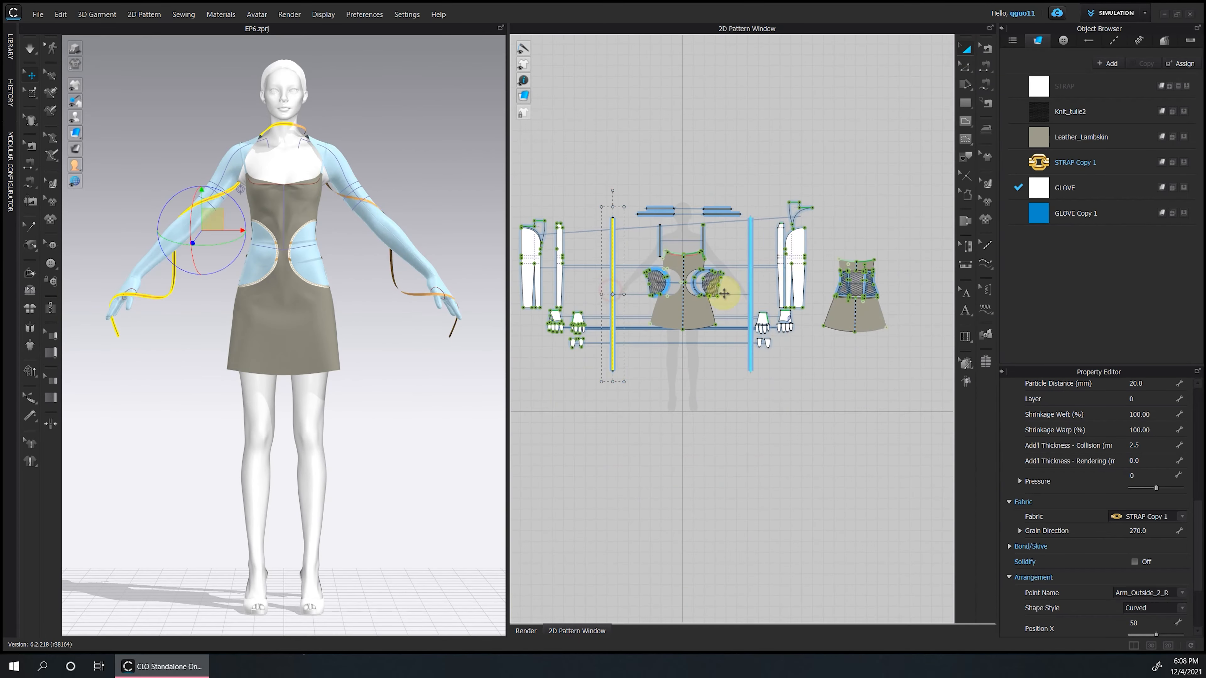
{"action": "scroll", "coordinate": [248, 202], "scroll_direction": "up", "scroll_amount": 3}
{"action": "right_click_drag", "start_coordinate": [248, 202], "coordinate": [241, 128]}
{"action": "scroll", "coordinate": [556, 242], "scroll_direction": "up", "scroll_amount": 5}
{"action": "middle_click_drag", "start_coordinate": [556, 242], "coordinate": [744, 170]}
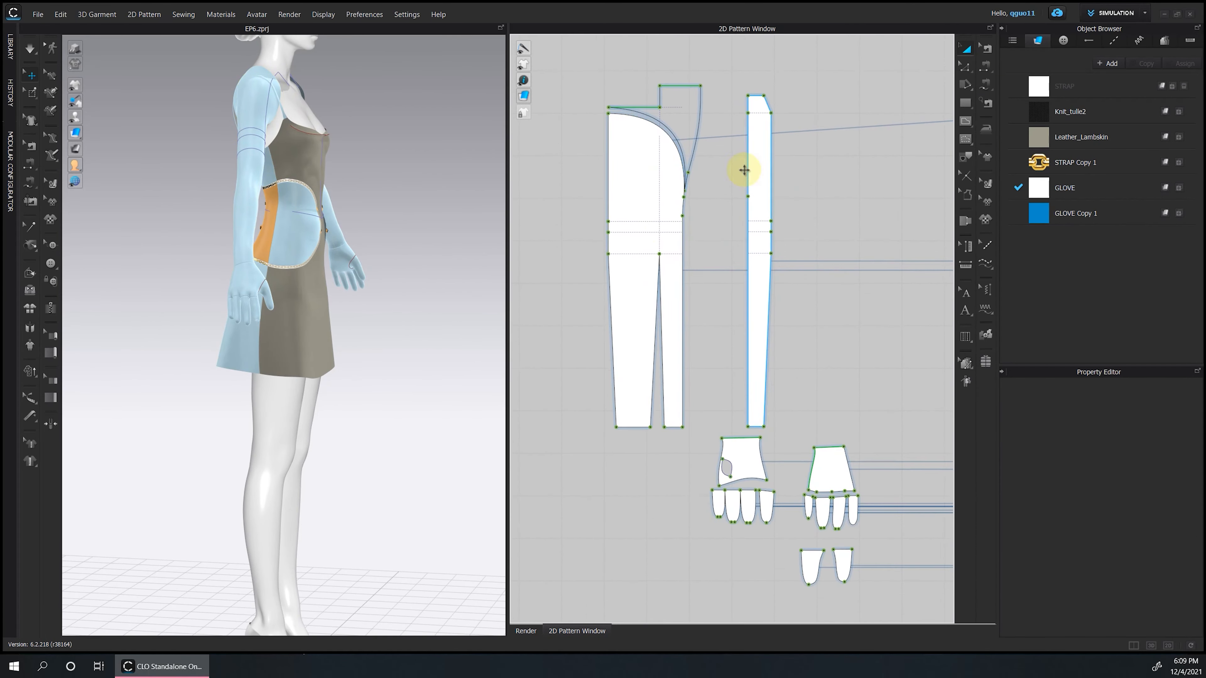
Add a vertical internal line about 28.8 in long running down the upper glove pattern to its lower edge.
{"action": "right_click", "coordinate": [636, 428]}
{"action": "left_click", "coordinate": [487, 412]}
{"action": "left_click", "coordinate": [571, 418]}
{"action": "left_click", "coordinate": [965, 121]}
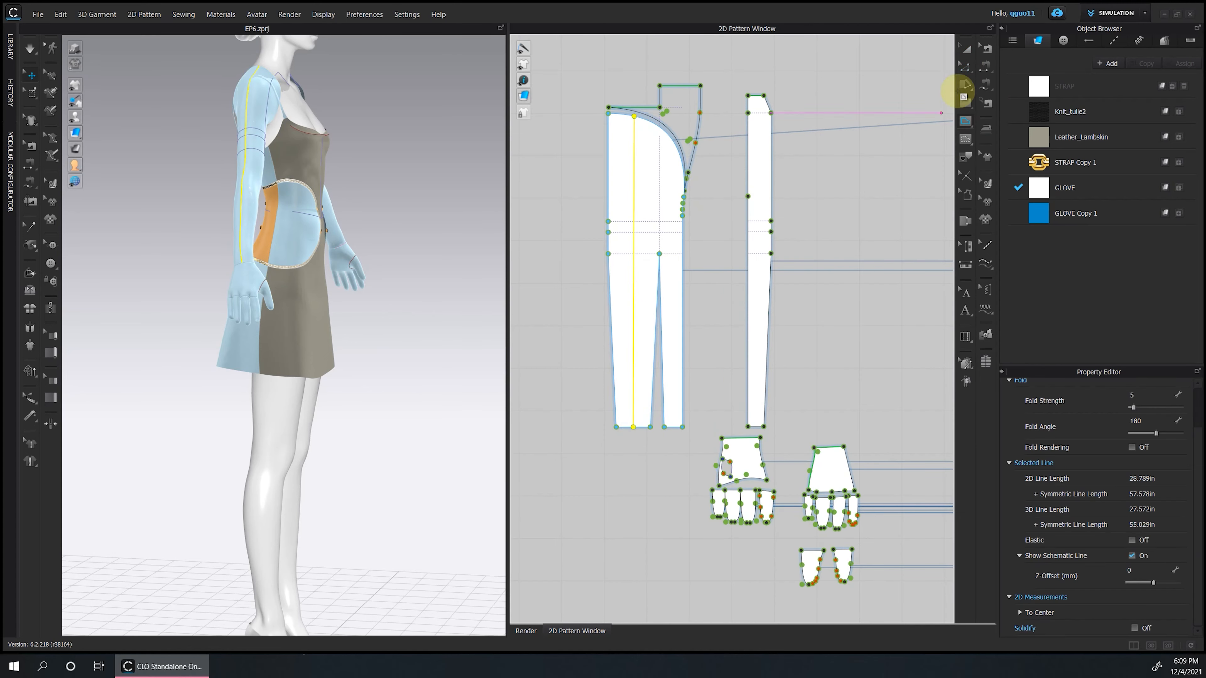
{"action": "left_click", "coordinate": [634, 341]}
{"action": "scroll", "coordinate": [1137, 466], "scroll_direction": "down", "scroll_amount": 2}
{"action": "left_click", "coordinate": [1131, 540]}
{"action": "scroll", "coordinate": [873, 339], "scroll_direction": "down", "scroll_amount": 4}
Draw a long, narrow vertical rectangle beside the glove patterns and assign it a copy of the Knit_tulle2 fabric.
{"action": "left_click", "coordinate": [965, 103]}
{"action": "mouse_move", "coordinate": [619, 167]}
{"action": "left_mouse_down"}
{"action": "mouse_move", "coordinate": [643, 414]}
{"action": "mouse_move", "coordinate": [637, 489]}
{"action": "left_mouse_up"}
{"action": "left_click", "coordinate": [608, 364]}
{"action": "left_click", "coordinate": [966, 49]}
{"action": "left_click", "coordinate": [628, 323]}
{"action": "left_click", "coordinate": [1179, 110]}
{"action": "left_click", "coordinate": [628, 309]}
{"action": "left_click", "coordinate": [1183, 239]}
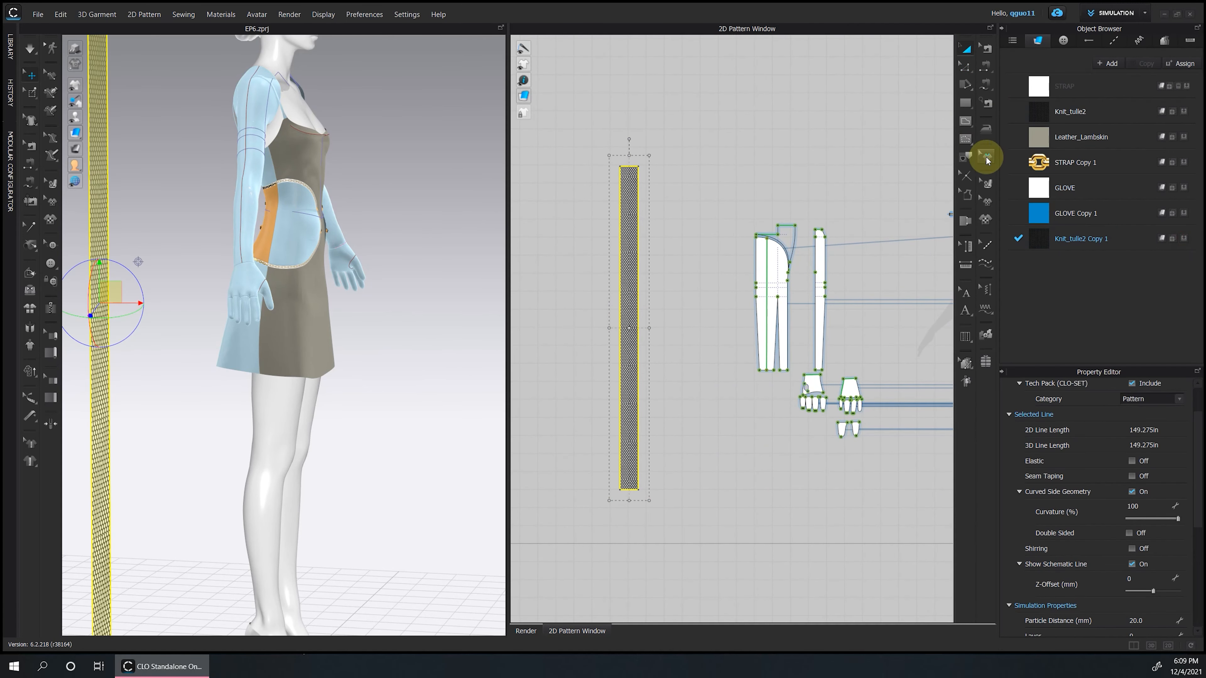
Add an internal line down the middle of the new strip and sew it to the glove's vertical internal line.
{"action": "left_click", "coordinate": [986, 183]}
{"action": "left_click", "coordinate": [631, 298]}
{"action": "left_click", "coordinate": [645, 295]}
{"action": "left_click", "coordinate": [966, 125]}
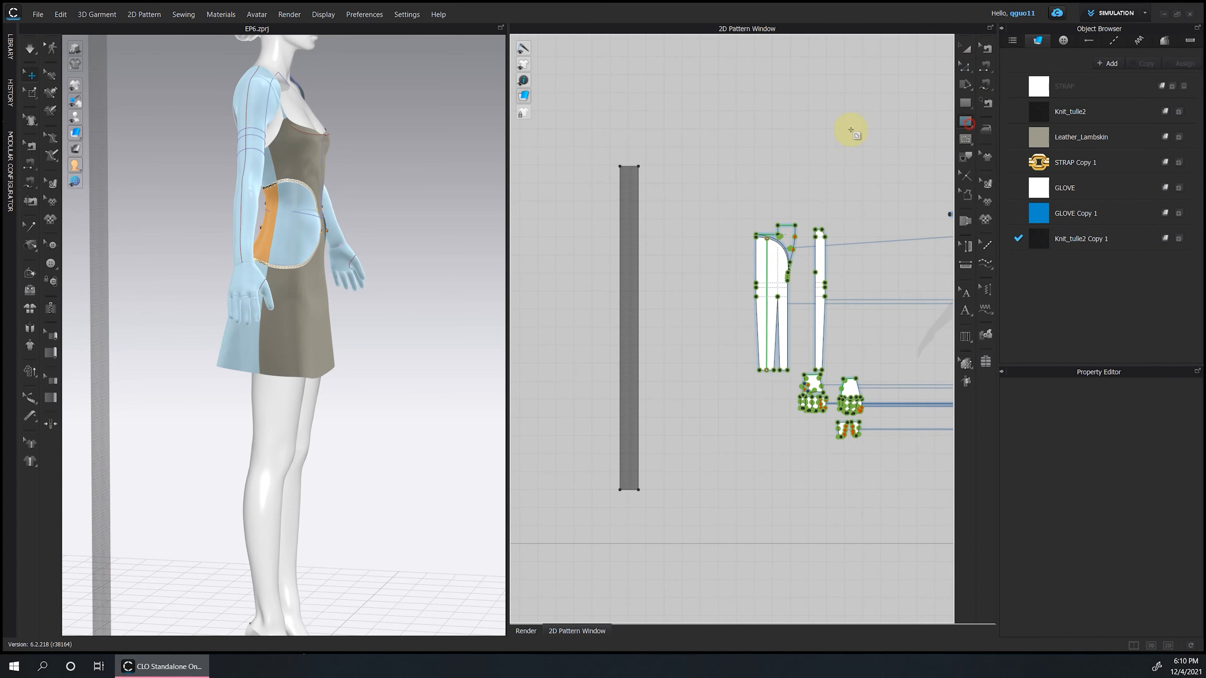
{"action": "double_click", "coordinate": [629, 491]}
{"action": "left_click", "coordinate": [986, 66]}
{"action": "left_click", "coordinate": [766, 275]}
Set the ruffle strip's particle distance to 7 mm.
{"action": "left_click", "coordinate": [966, 49]}
{"action": "left_click", "coordinate": [629, 311]}
{"action": "left_click", "coordinate": [1152, 517]}
{"action": "type", "text": "7"}
Move the ruffle strip in 3D to the outside of the gloved arm.
{"action": "left_click_drag", "start_coordinate": [104, 249], "coordinate": [248, 155]}
{"action": "key", "text": "2"}
{"action": "scroll", "coordinate": [332, 220], "scroll_direction": "down", "scroll_amount": 5}
{"action": "left_click", "coordinate": [294, 269]}
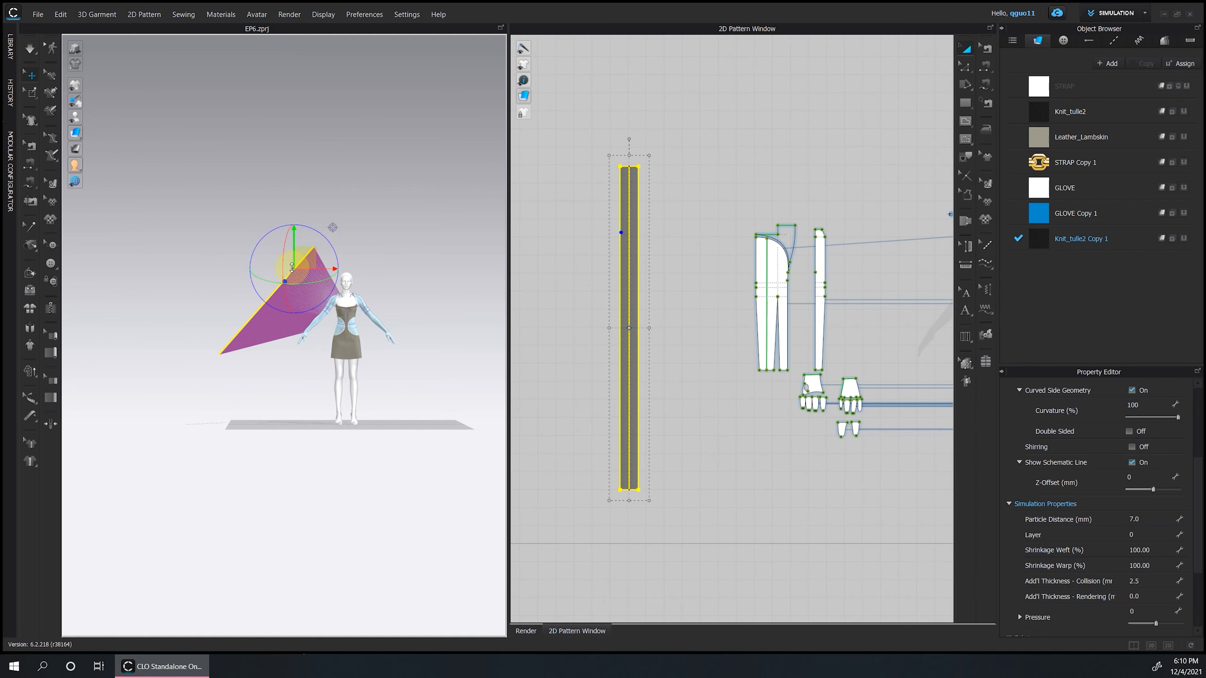
{"action": "key", "text": "6"}
{"action": "scroll", "coordinate": [177, 289], "scroll_direction": "down", "scroll_amount": 5}
{"action": "left_click_drag", "start_coordinate": [146, 263], "coordinate": [233, 287]}
{"action": "key", "text": "2"}
{"action": "left_click_drag", "start_coordinate": [108, 78], "coordinate": [228, 73]}
{"action": "left_click", "coordinate": [228, 128]}
Remove the strengthening from the back waist mesh panels and simulate the ruffle strip gathering along the glove.
{"action": "left_click", "coordinate": [277, 241]}
{"action": "key", "text": "8"}
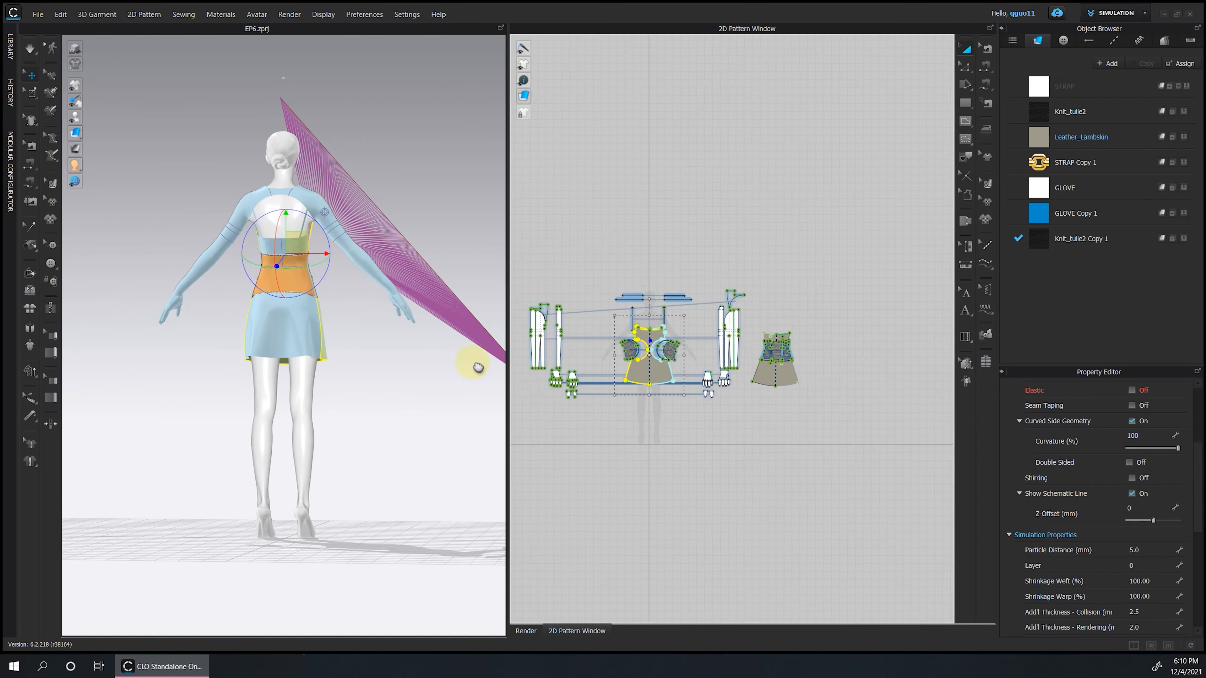
{"action": "scroll", "coordinate": [791, 353], "scroll_direction": "up", "scroll_amount": 10}
{"action": "left_click", "coordinate": [671, 353]}
{"action": "left_click", "coordinate": [755, 356], "text": "shift"}
{"action": "right_click", "coordinate": [759, 357]}
{"action": "left_click", "coordinate": [829, 399]}
{"action": "left_click", "coordinate": [325, 352]}
{"action": "key", "text": "space"}
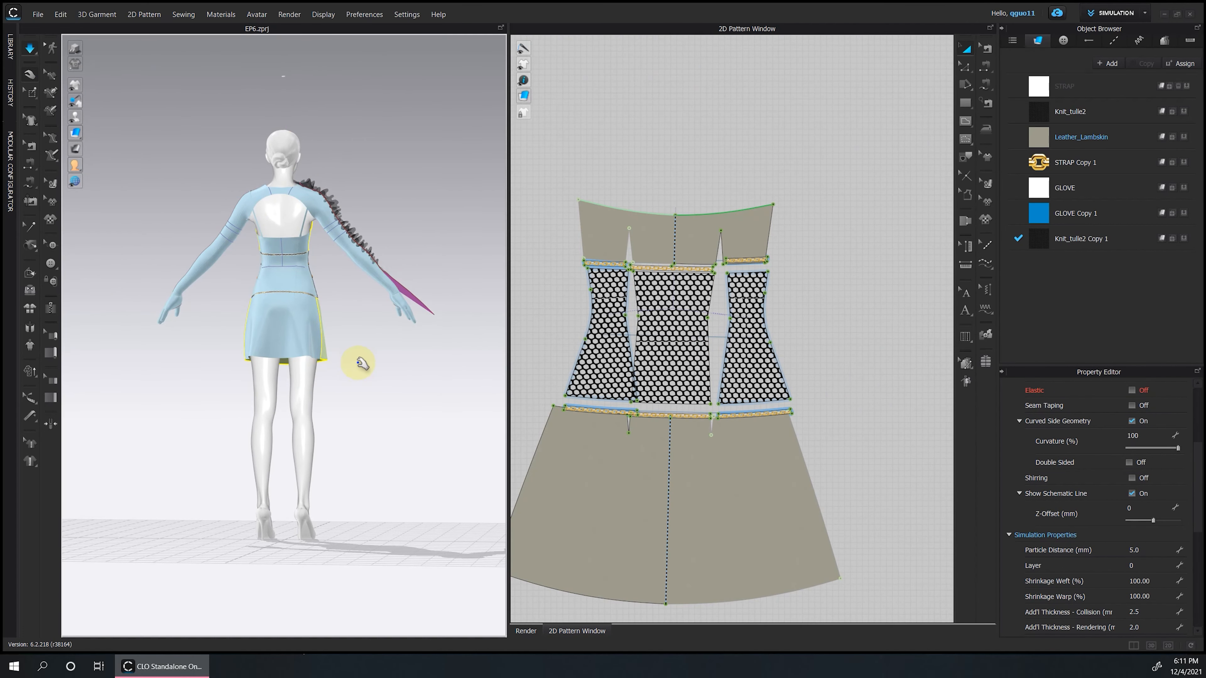
Let the ruffle settle on the arm, stop the simulation and save the project.
{"action": "right_click_drag", "start_coordinate": [448, 350], "coordinate": [269, 355]}
{"action": "key", "text": "2"}
{"action": "key", "text": "space"}
{"action": "key", "text": "ctrl+s"}
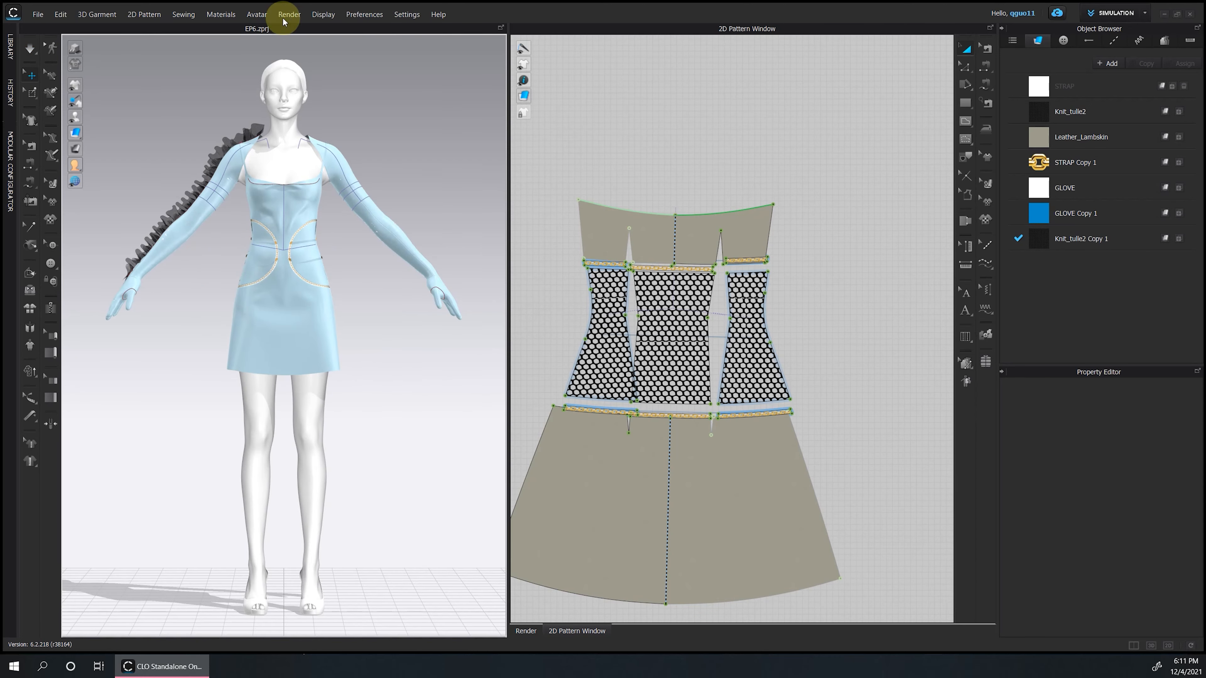
Assign the Knit_tulle2 Copy 1 fabric to all glove patterns and render the outfit.
{"action": "left_click", "coordinate": [286, 13]}
{"action": "left_click", "coordinate": [468, 151]}
{"action": "scroll", "coordinate": [878, 297], "scroll_direction": "down", "scroll_amount": 10}
{"action": "scroll", "coordinate": [560, 319], "scroll_direction": "up", "scroll_amount": 5}
{"action": "left_click", "coordinate": [605, 256]}
{"action": "left_click", "coordinate": [654, 352], "text": "shift"}
{"action": "scroll", "coordinate": [743, 256], "scroll_direction": "down", "scroll_amount": 5}
{"action": "middle_click_drag", "start_coordinate": [807, 259], "coordinate": [527, 259]}
{"action": "left_click_drag", "start_coordinate": [637, 187], "coordinate": [575, 327], "text": "shift"}
{"action": "left_click_drag", "start_coordinate": [1106, 250], "coordinate": [615, 256]}
{"action": "left_click", "coordinate": [401, 221]}
{"action": "left_click", "coordinate": [526, 631]}
{"action": "left_click", "coordinate": [967, 51]}
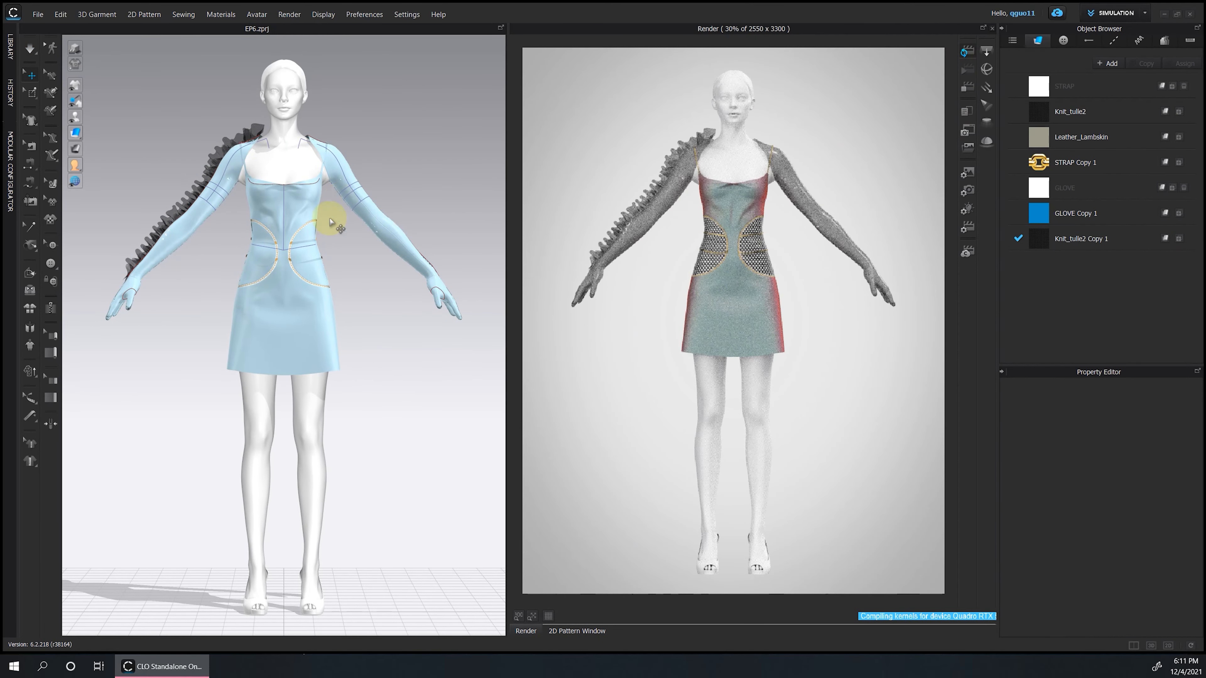
Clear the mesh maps from the Knit_tulle2 Copy 1 fabric to make it solid black.
{"action": "left_click", "coordinate": [1080, 238]}
{"action": "scroll", "coordinate": [1150, 563], "scroll_direction": "down", "scroll_amount": 10}
{"action": "scroll", "coordinate": [1095, 513], "scroll_direction": "up", "scroll_amount": 5}
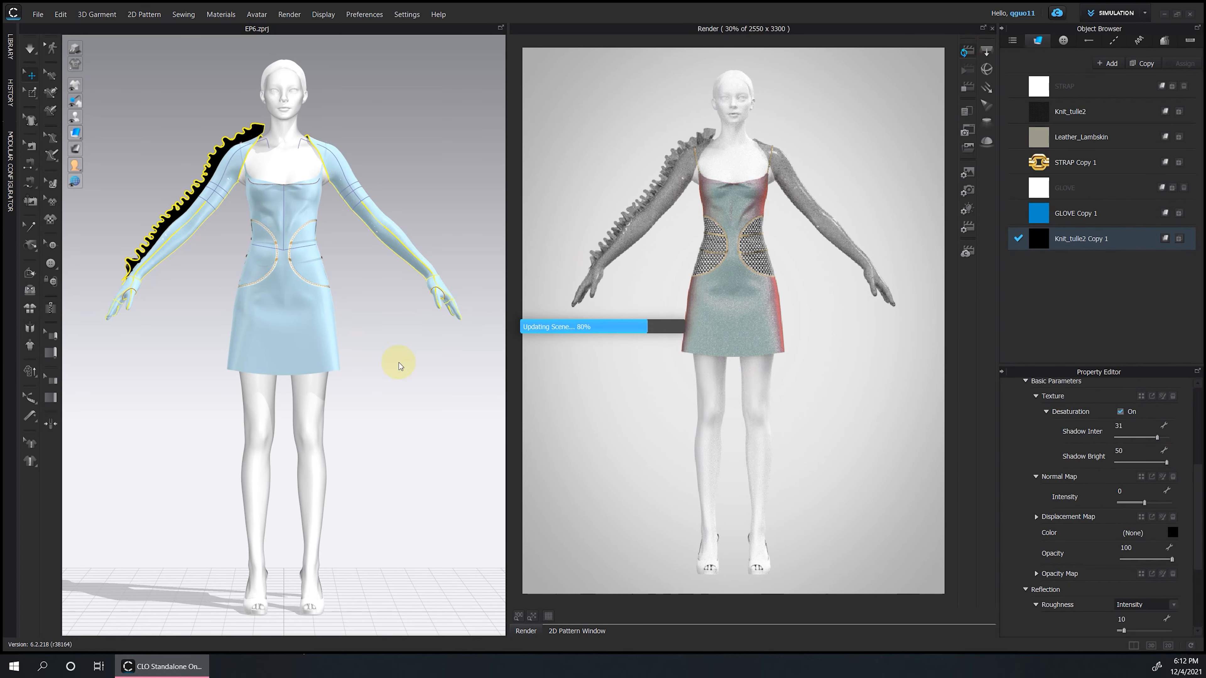
Set the Knit_tulle2 Copy 1 fabric's type to Fabric Matte and load a normal map image.
{"action": "scroll", "coordinate": [1184, 574], "scroll_direction": "up", "scroll_amount": 5}
{"action": "left_click", "coordinate": [1173, 497]}
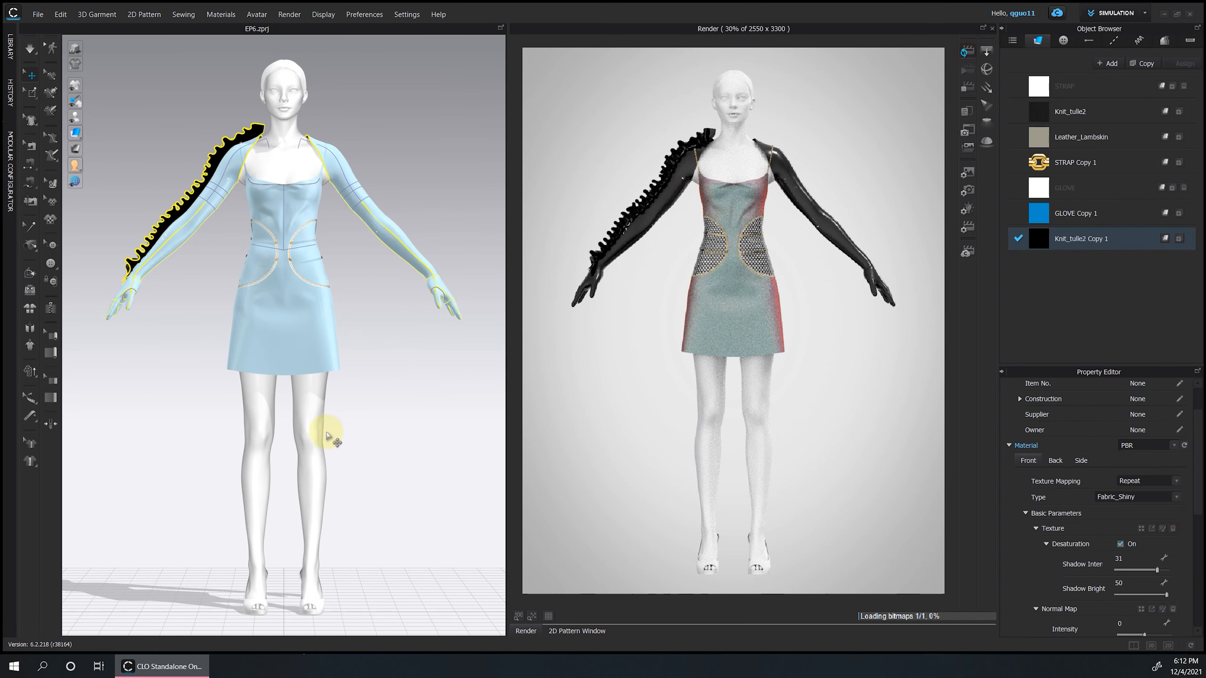
{"action": "scroll", "coordinate": [1149, 544], "scroll_direction": "down", "scroll_amount": 5}
{"action": "scroll", "coordinate": [1153, 498], "scroll_direction": "up", "scroll_amount": 6}
{"action": "scroll", "coordinate": [1131, 532], "scroll_direction": "down", "scroll_amount": 1}
{"action": "left_click", "coordinate": [1141, 591]}
{"action": "double_click", "coordinate": [204, 98]}
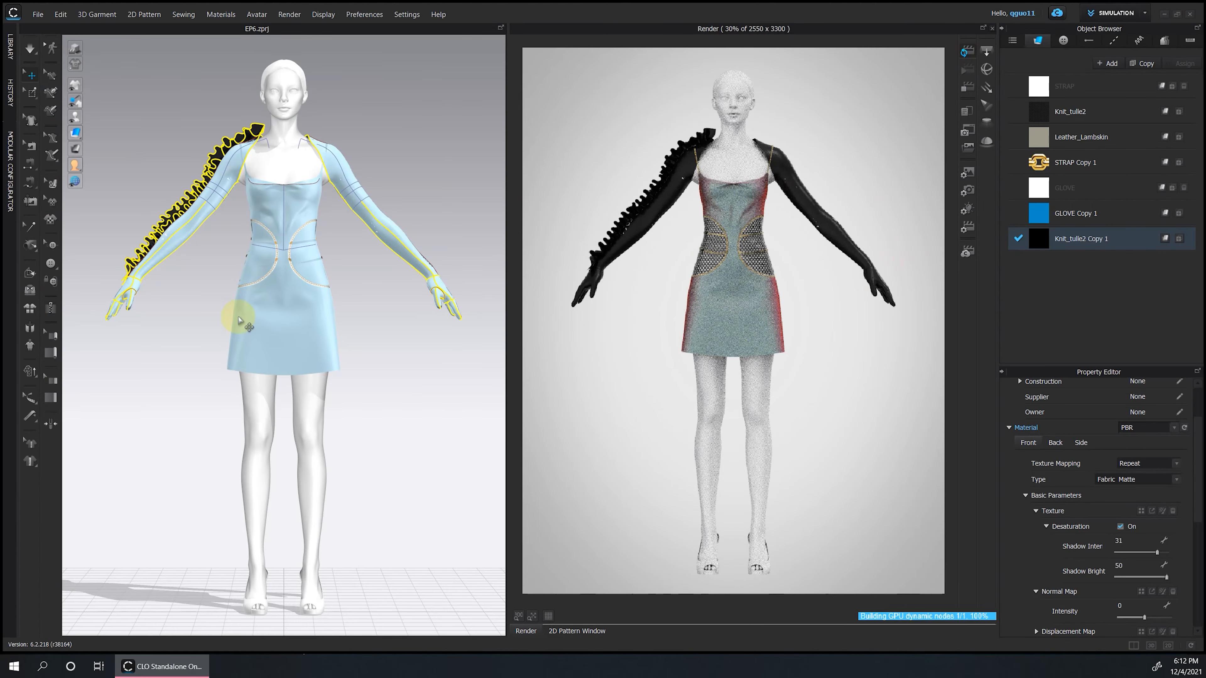
Replace the Knit_tulle2 Copy 1 fabric with Silk_Chiffon from the fabric library and render the outfit from the side.
{"action": "left_click", "coordinate": [9, 46]}
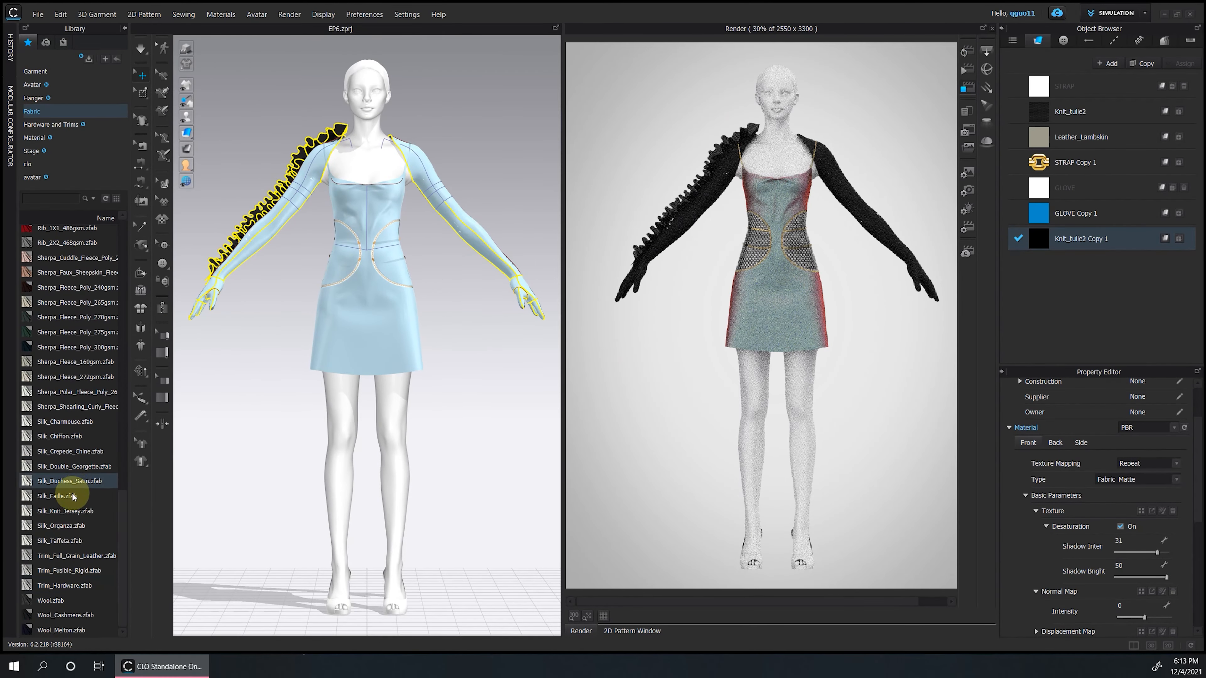
{"action": "right_click", "coordinate": [62, 531]}
{"action": "left_click", "coordinate": [70, 440]}
{"action": "left_click", "coordinate": [619, 364]}
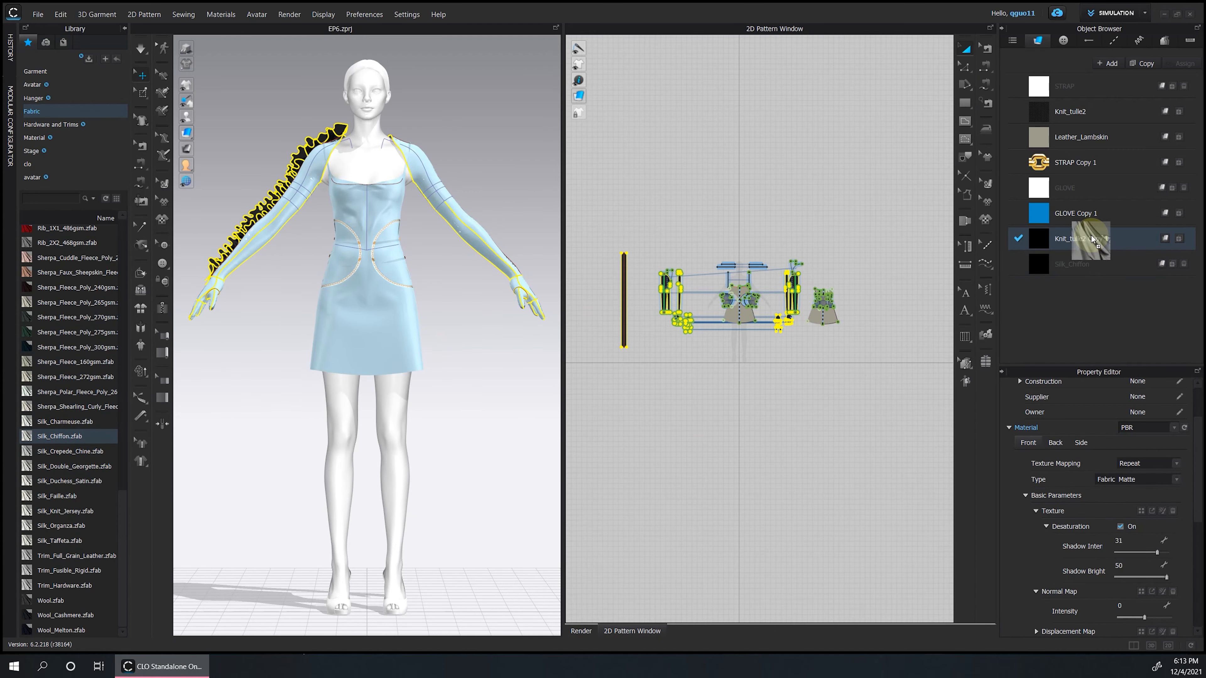
{"action": "left_click_drag", "start_coordinate": [1092, 239], "coordinate": [1092, 239]}
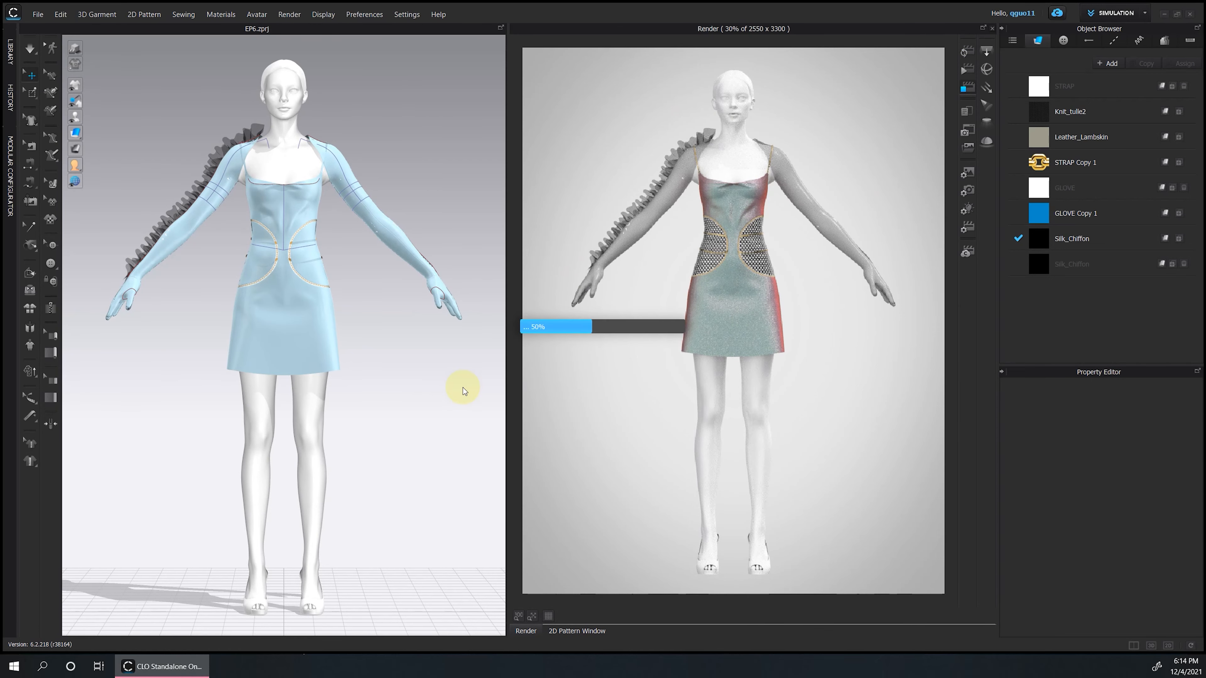
{"action": "right_click_drag", "start_coordinate": [377, 447], "coordinate": [470, 309]}
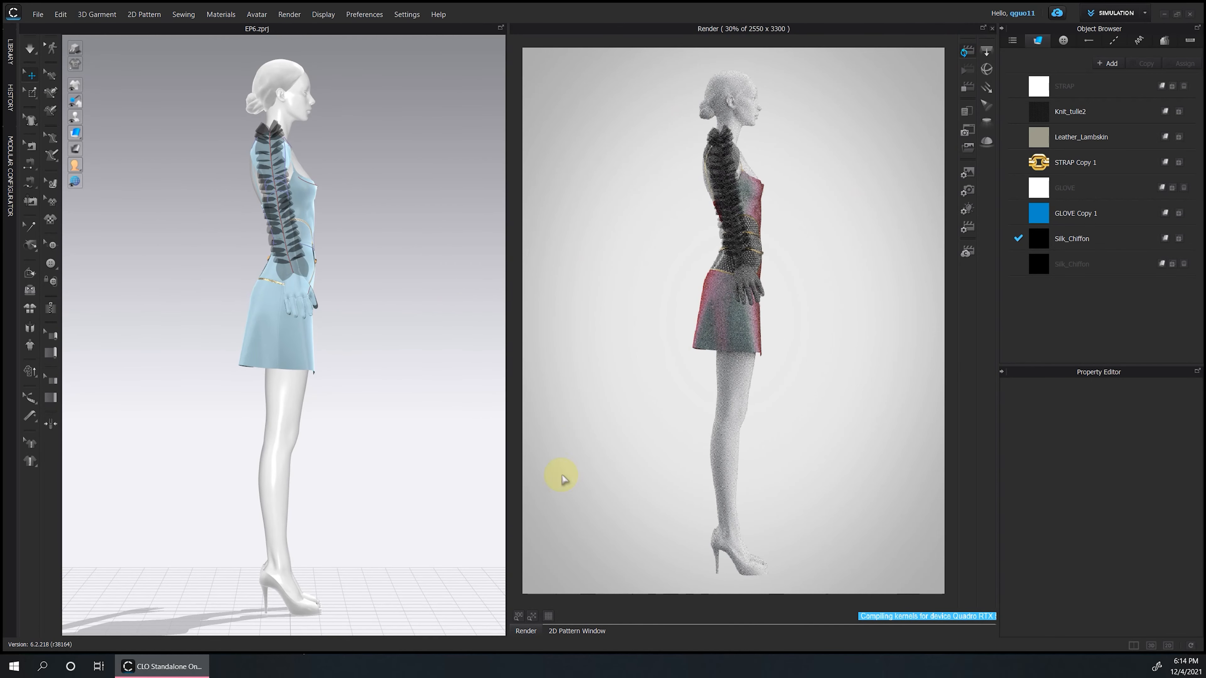
Create a mirrored copy of the ruffle strip, including its sewing, for the other arm.
{"action": "left_click", "coordinate": [590, 632]}
{"action": "right_click", "coordinate": [570, 299]}
{"action": "left_click", "coordinate": [606, 320]}
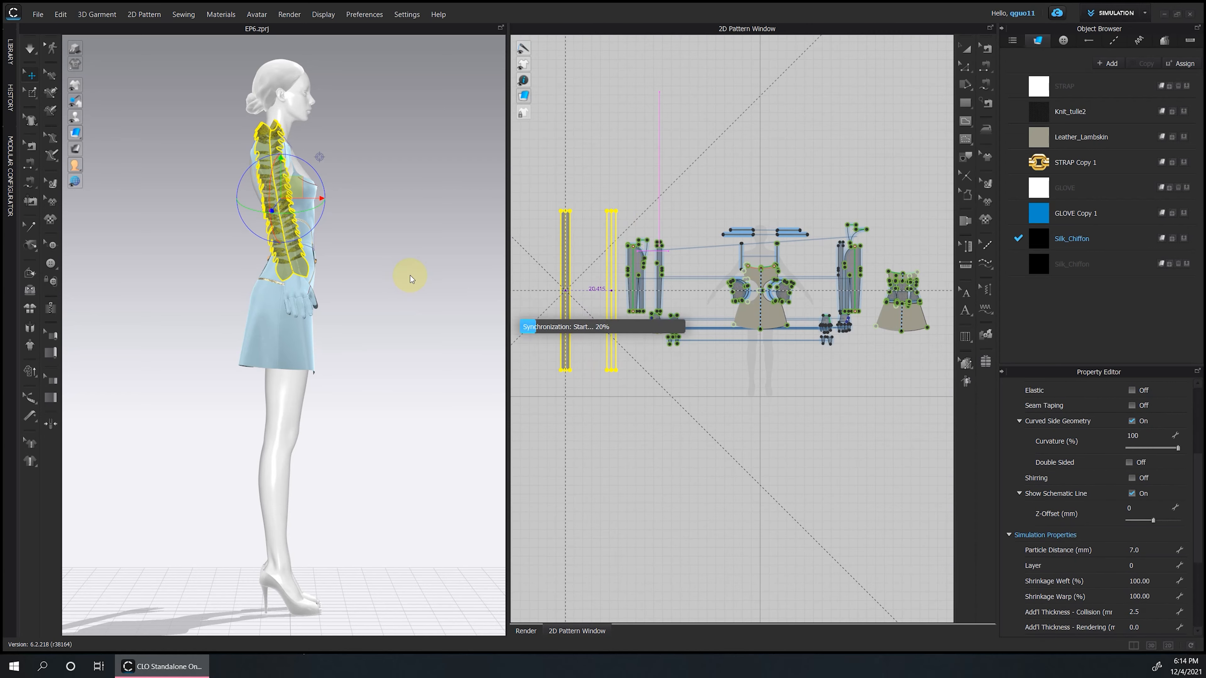
{"action": "key", "text": "2"}
{"action": "left_click", "coordinate": [482, 199]}
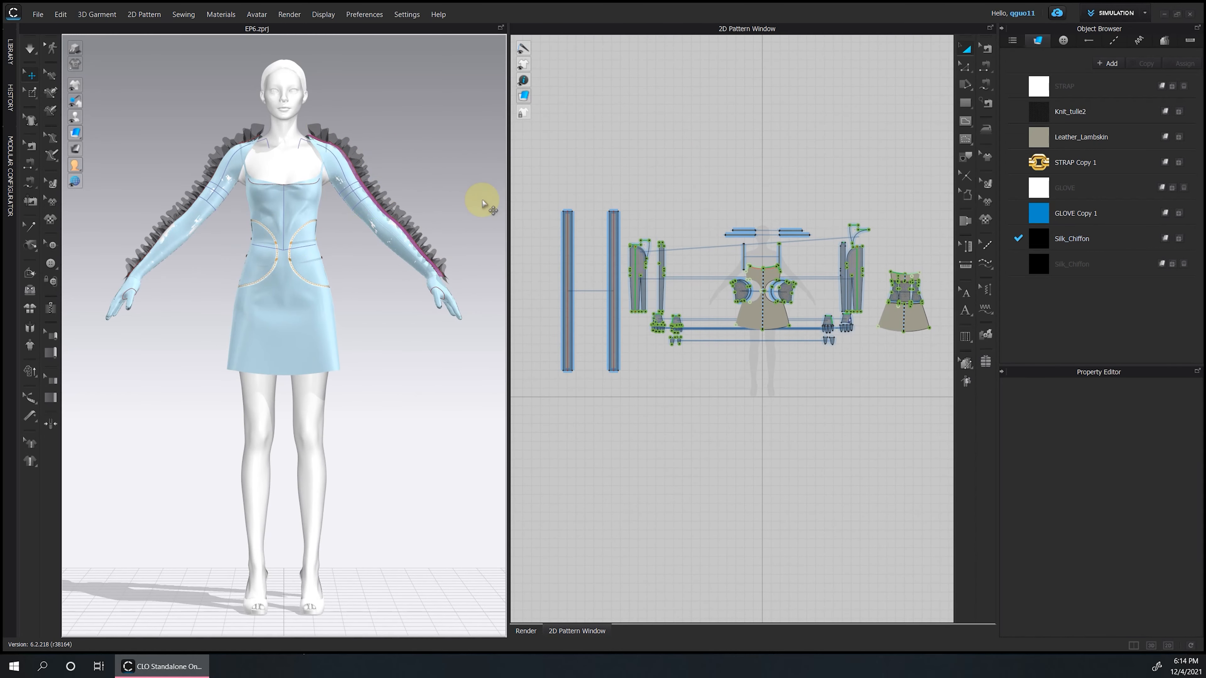
Unfreeze the glove patterns and simulate them together with both ruffles.
{"action": "left_click", "coordinate": [658, 311]}
{"action": "scroll", "coordinate": [658, 310], "scroll_direction": "down", "scroll_amount": 1}
{"action": "left_click", "coordinate": [429, 382]}
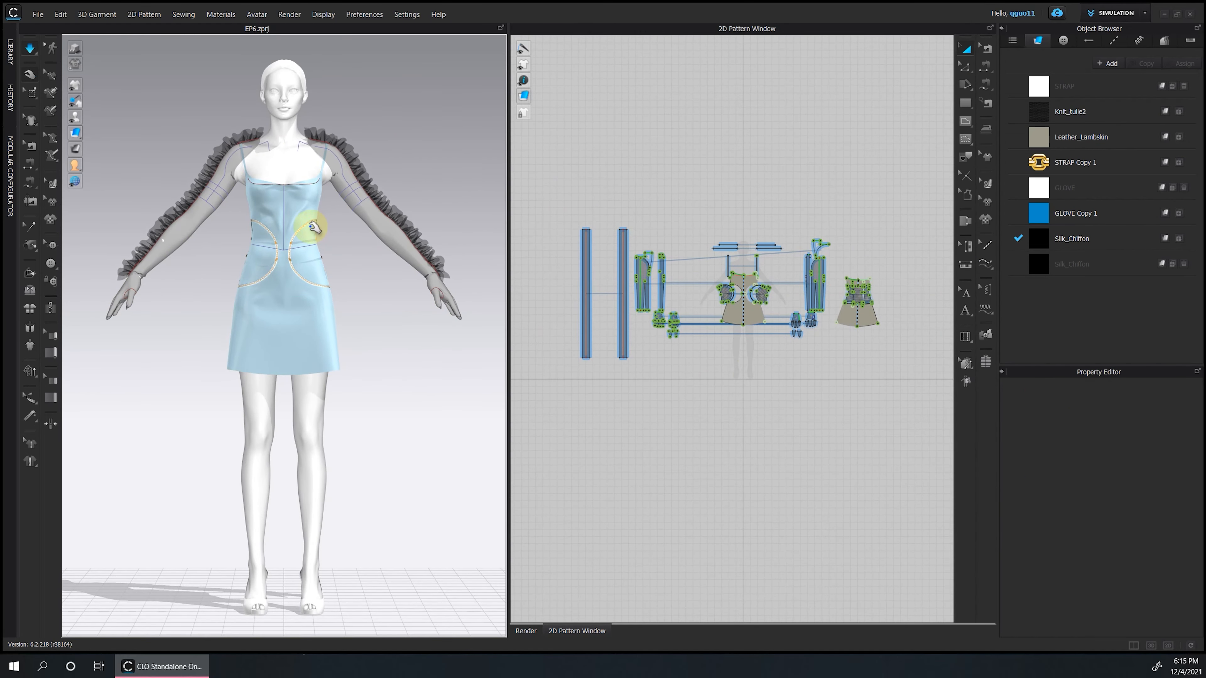
Examine the simulation properties of the glove and ruffle patterns.
{"action": "left_click", "coordinate": [233, 185]}
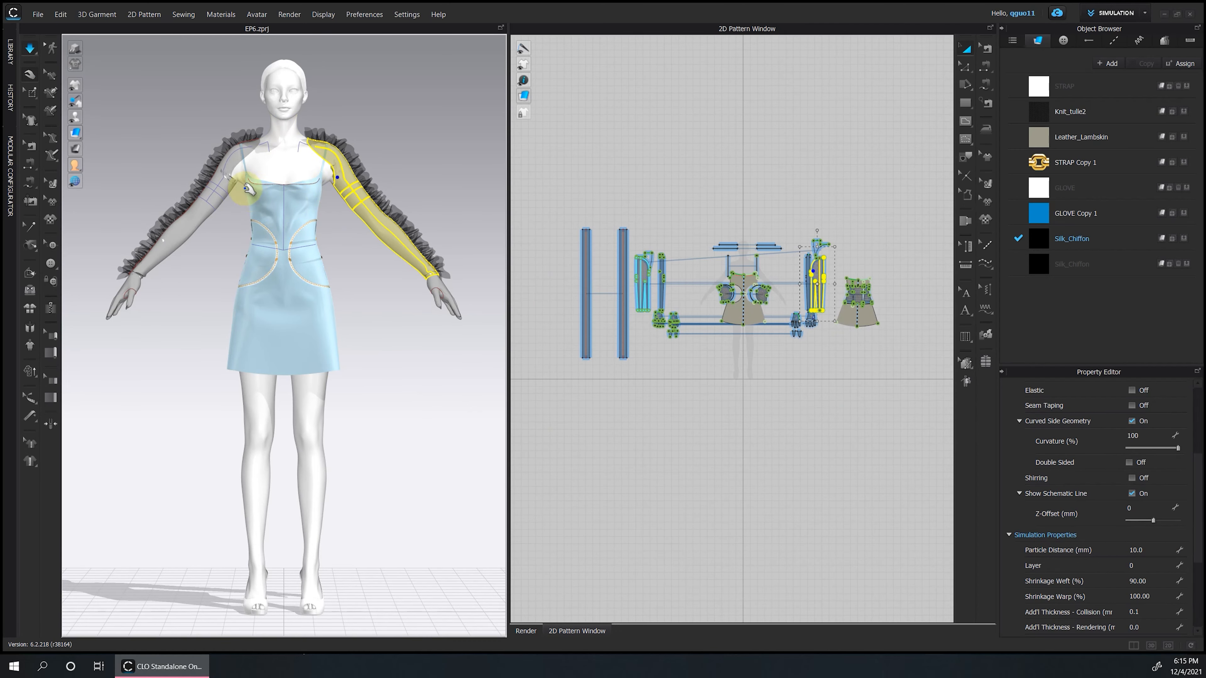
{"action": "scroll", "coordinate": [309, 292], "scroll_direction": "up", "scroll_amount": 5}
{"action": "left_click", "coordinate": [308, 292]}
{"action": "scroll", "coordinate": [679, 285], "scroll_direction": "up", "scroll_amount": 3}
{"action": "scroll", "coordinate": [679, 277], "scroll_direction": "down", "scroll_amount": 3}
{"action": "left_click_drag", "start_coordinate": [555, 195], "coordinate": [667, 363]}
{"action": "left_click_drag", "start_coordinate": [850, 214], "coordinate": [792, 340], "text": "shift"}
{"action": "scroll", "coordinate": [1176, 569], "scroll_direction": "down", "scroll_amount": 10}
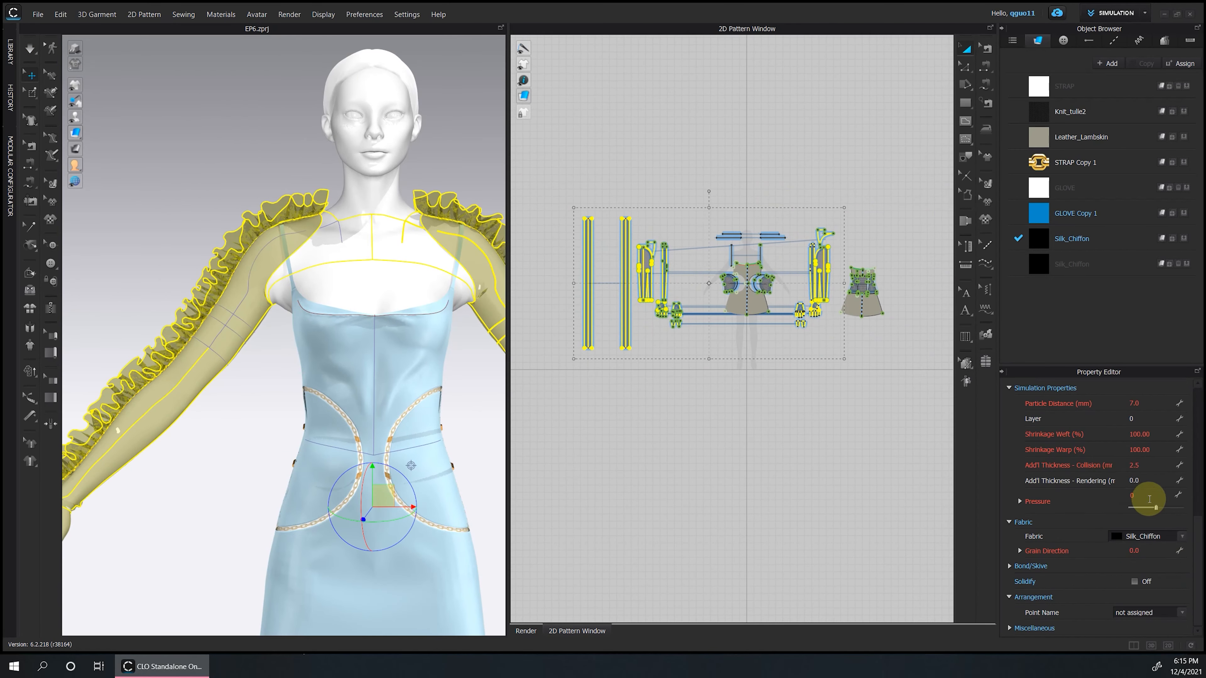
{"action": "left_click", "coordinate": [470, 343]}
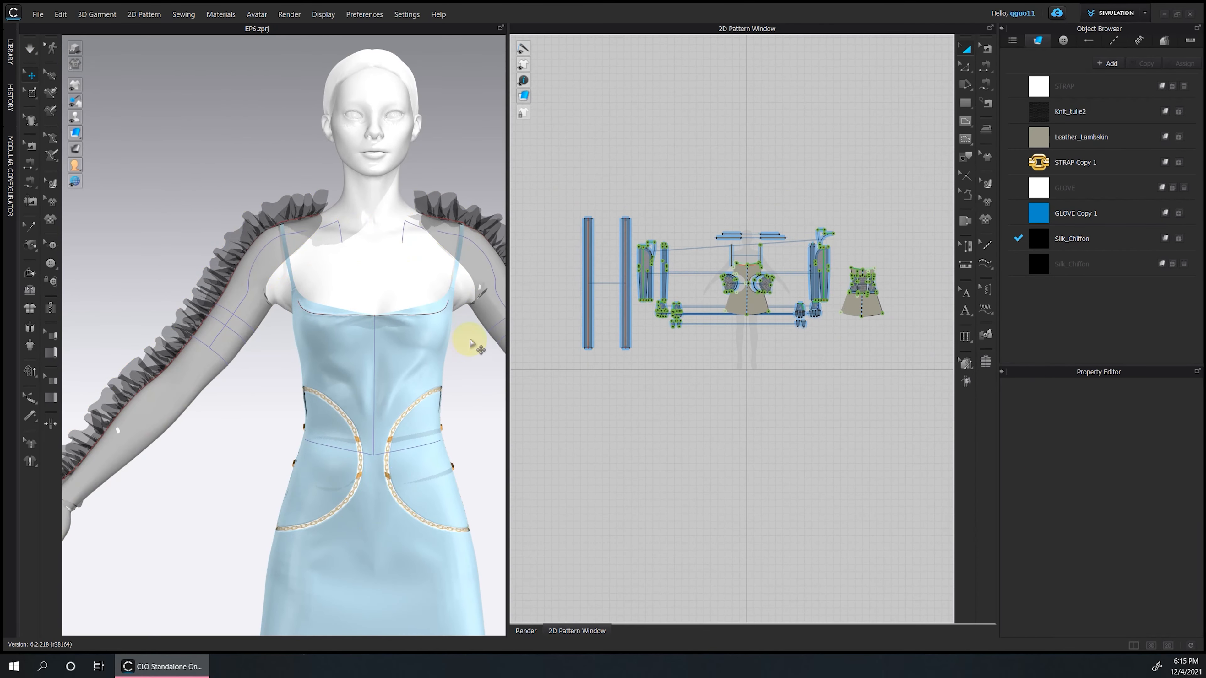
Assign the second Silk_Chiffon fabric to the selected arm patterns and adjust its material properties.
{"action": "key", "text": "space"}
{"action": "scroll", "coordinate": [655, 240], "scroll_direction": "up", "scroll_amount": 5}
{"action": "left_click", "coordinate": [645, 259]}
{"action": "left_click", "coordinate": [1174, 264]}
{"action": "left_click", "coordinate": [1120, 265]}
{"action": "scroll", "coordinate": [588, 412], "scroll_direction": "down", "scroll_amount": 4}
{"action": "left_click", "coordinate": [822, 315]}
{"action": "left_click", "coordinate": [1122, 270]}
{"action": "left_click_drag", "start_coordinate": [1136, 426], "coordinate": [1120, 426]}
Simulate the gloves and ruffles and pull the cloth into place at the upper arm and wrist.
{"action": "left_click", "coordinate": [480, 403]}
{"action": "key", "text": "space"}
{"action": "right_click_drag", "start_coordinate": [412, 428], "coordinate": [304, 427]}
{"action": "left_click_drag", "start_coordinate": [417, 288], "coordinate": [404, 291]}
{"action": "left_click_drag", "start_coordinate": [235, 496], "coordinate": [238, 487]}
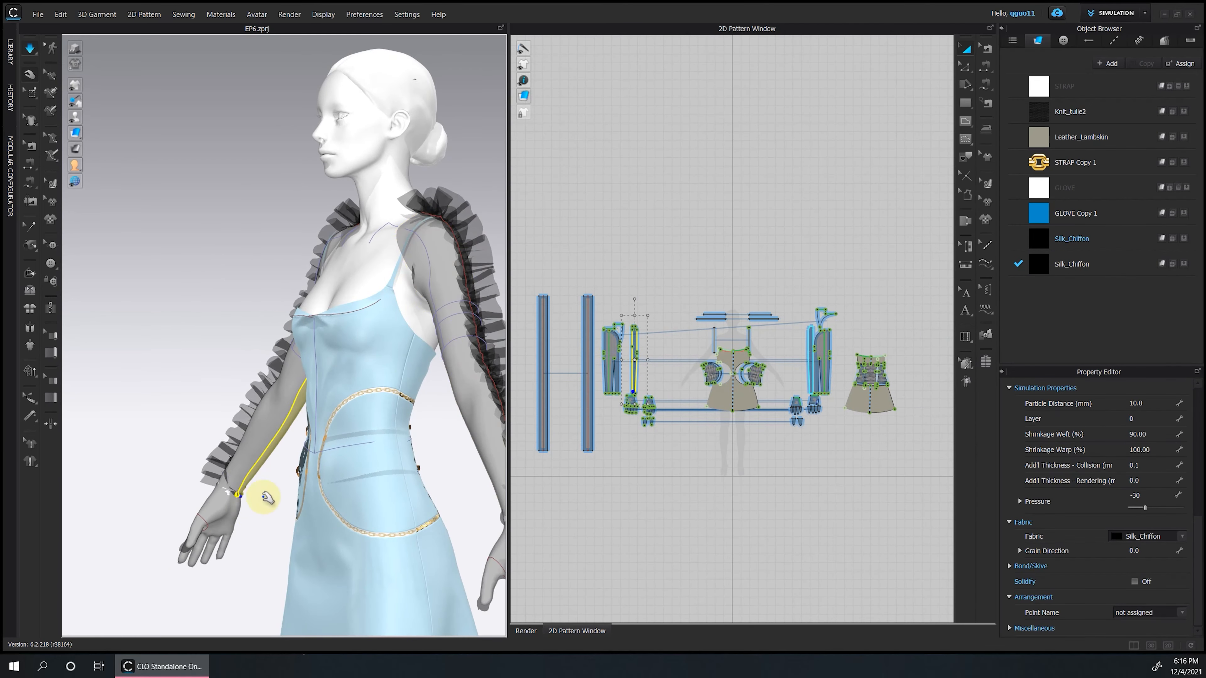
Select the glove patterns of both arms and strengthen them.
{"action": "key", "text": "space"}
{"action": "key", "text": "2"}
{"action": "left_click", "coordinate": [178, 418]}
{"action": "left_click_drag", "start_coordinate": [587, 332], "coordinate": [666, 444]}
{"action": "left_click_drag", "start_coordinate": [785, 287], "coordinate": [842, 483], "text": "shift"}
{"action": "key", "text": "ctrl+h"}
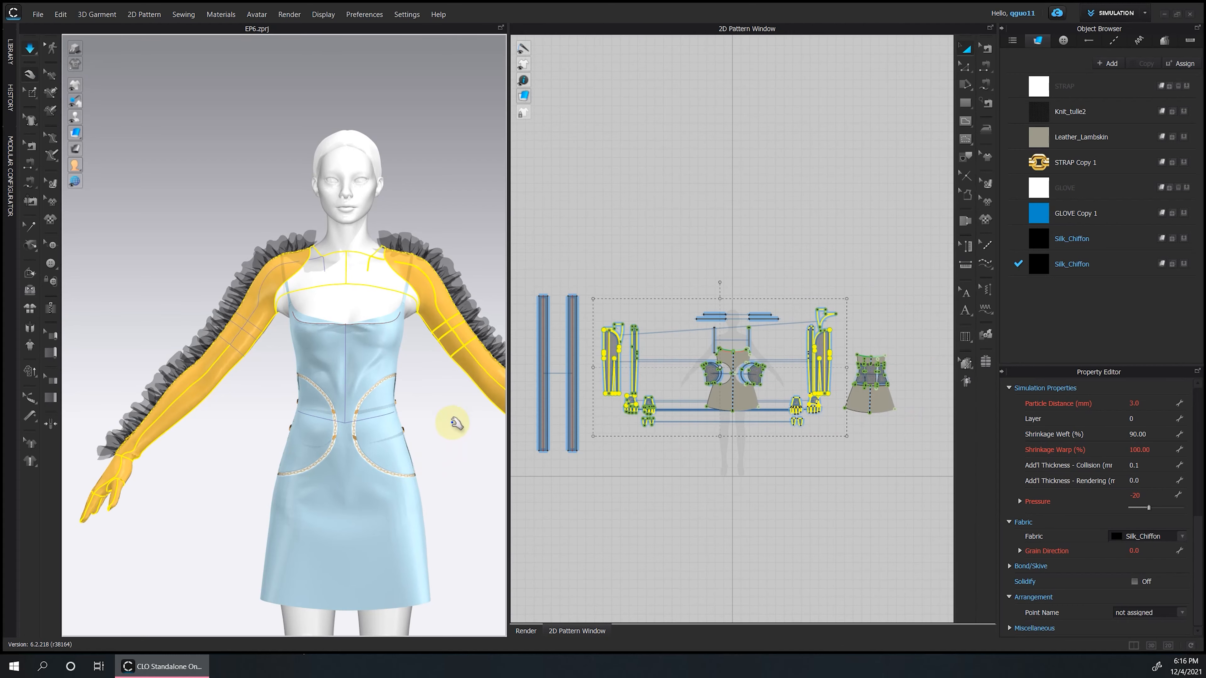
Simulate the strengthened gloves and render the outfit from the front.
{"action": "key", "text": "space"}
{"action": "key", "text": "space"}
{"action": "left_click", "coordinate": [455, 442]}
{"action": "left_click", "coordinate": [290, 14]}
{"action": "left_click", "coordinate": [304, 30]}
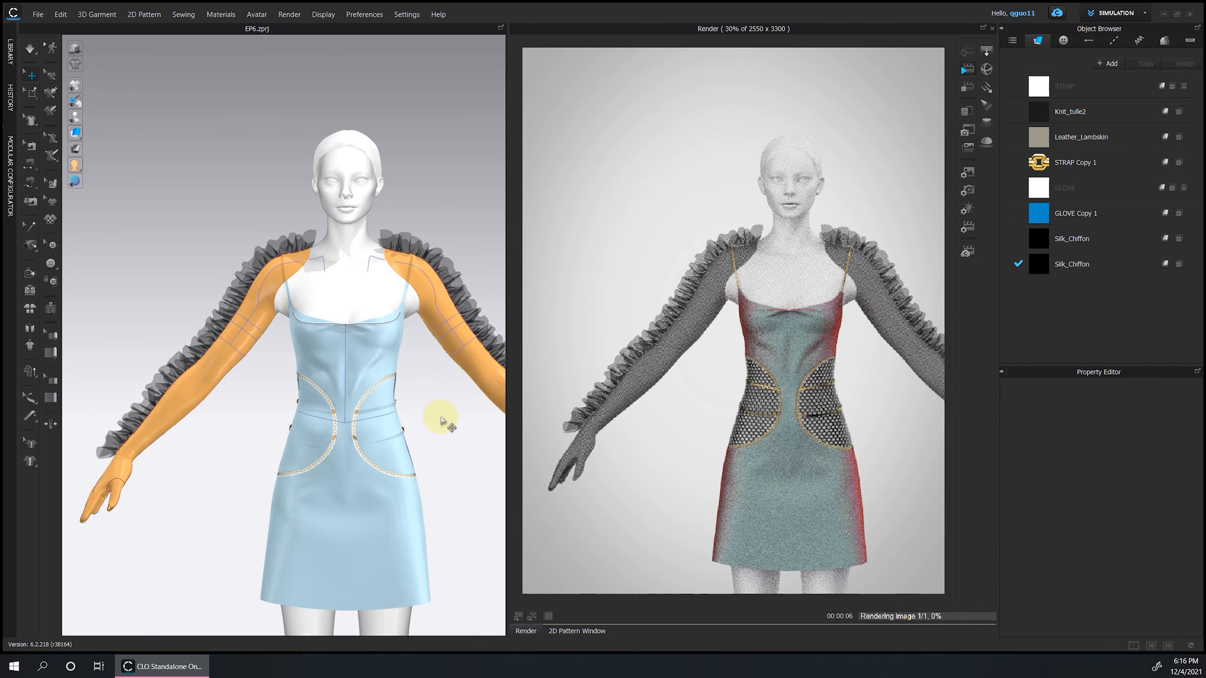
{"action": "scroll", "coordinate": [427, 425], "scroll_direction": "down", "scroll_amount": 5}
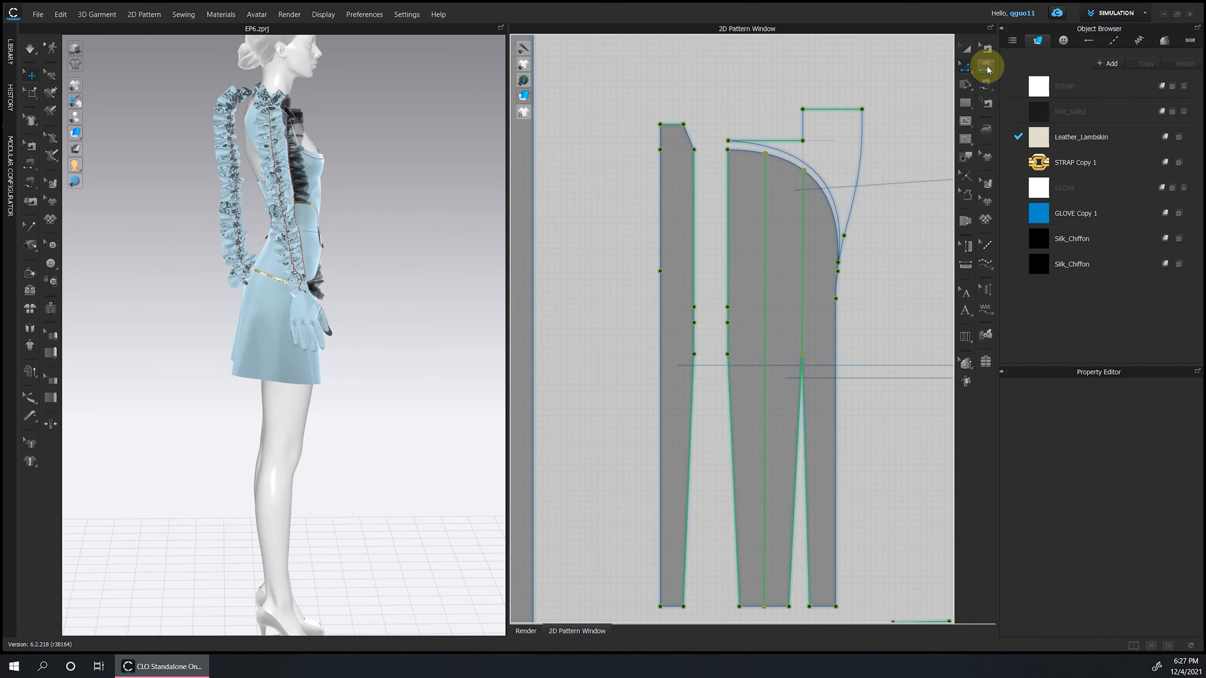
Unfreeze the additional ruffle strip sewn to the arm and simulate it.
{"action": "left_click", "coordinate": [988, 64]}
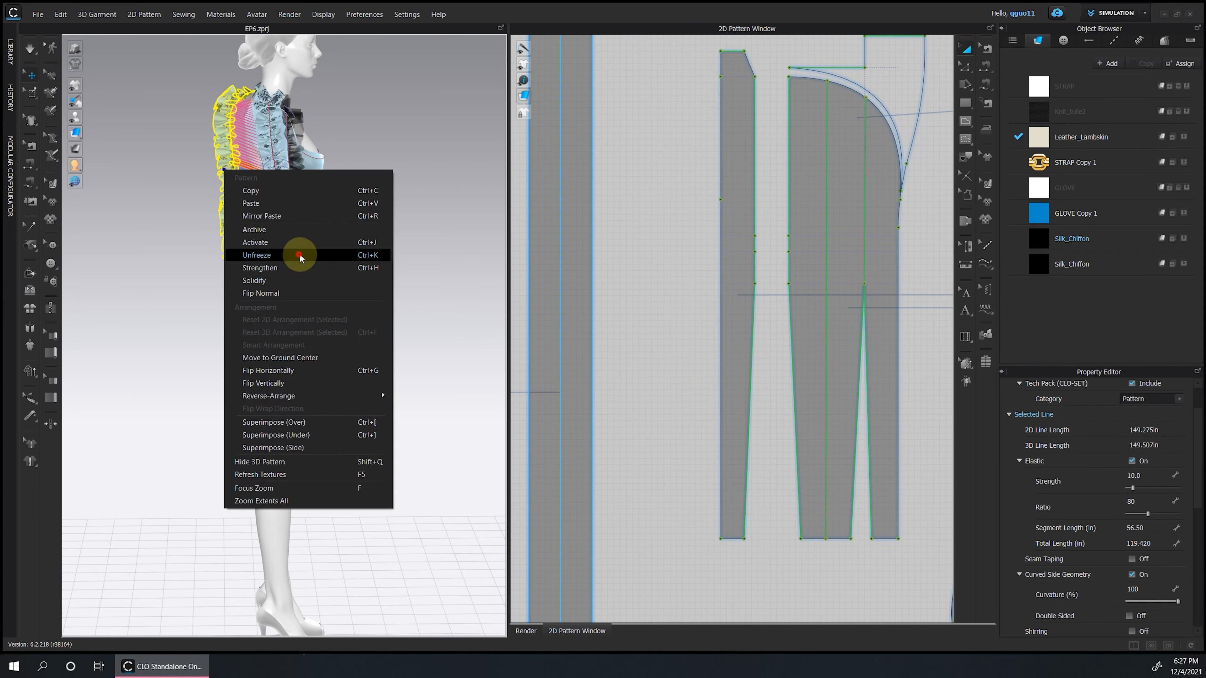
{"action": "left_click", "coordinate": [296, 250]}
{"action": "key", "text": "space"}
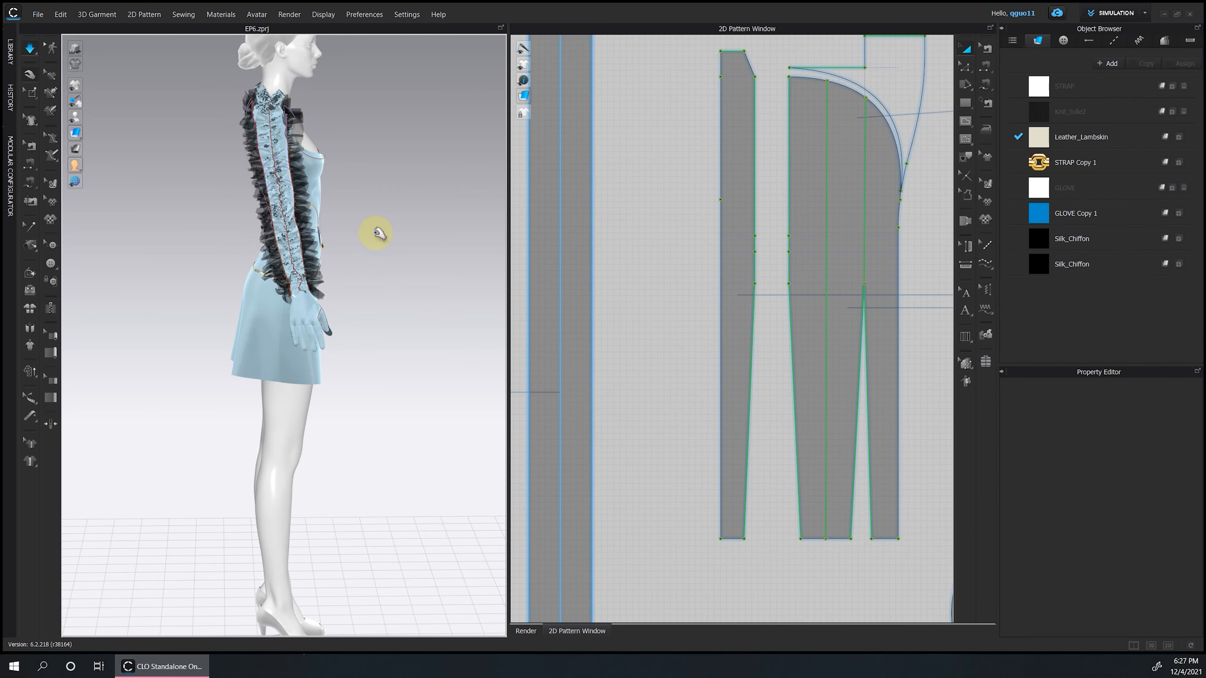
Simulate the added ruffle strip into place along the back of the arm.
{"action": "left_click", "coordinate": [256, 137]}
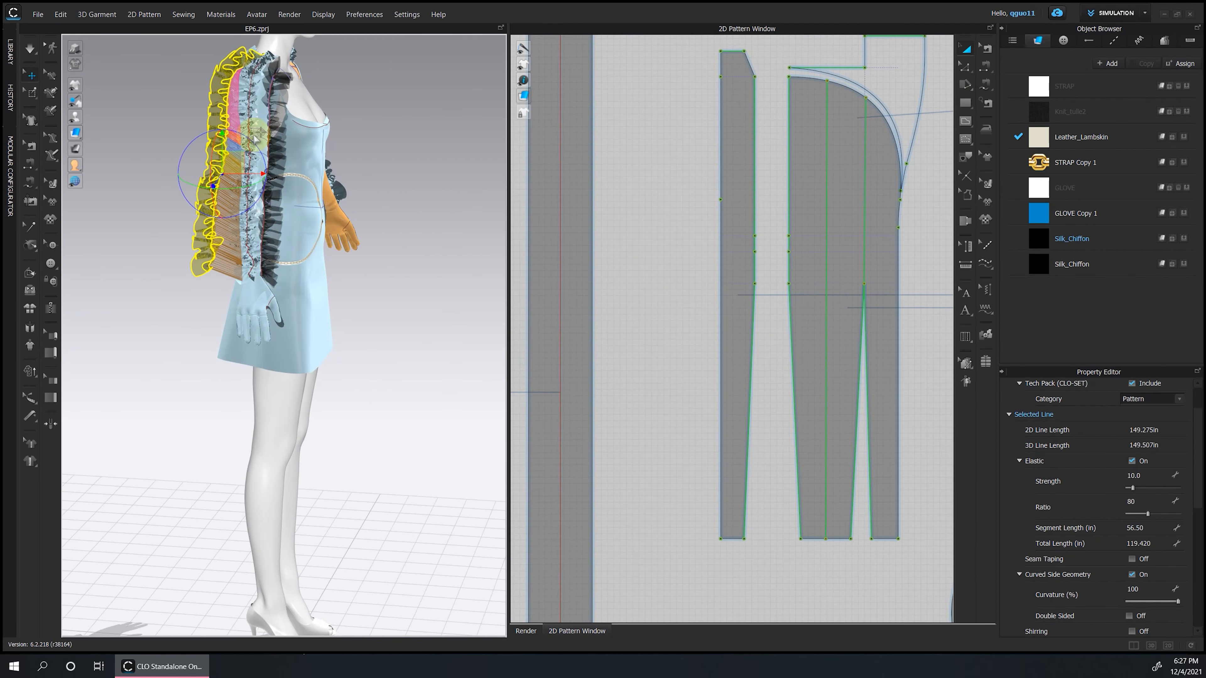
{"action": "left_click", "coordinate": [361, 274]}
{"action": "key", "text": "2"}
{"action": "key", "text": "8"}
{"action": "scroll", "coordinate": [407, 166], "scroll_direction": "up", "scroll_amount": 3}
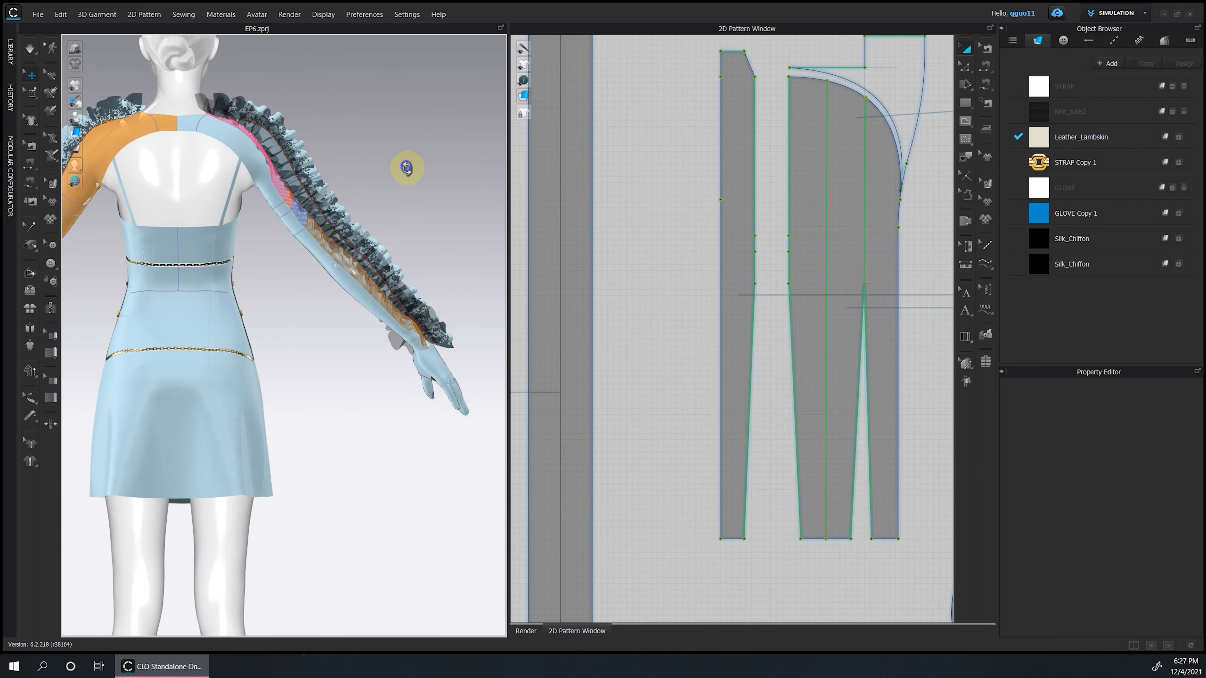
{"action": "right_click_drag", "start_coordinate": [406, 166], "coordinate": [423, 164]}
{"action": "key", "text": "space"}
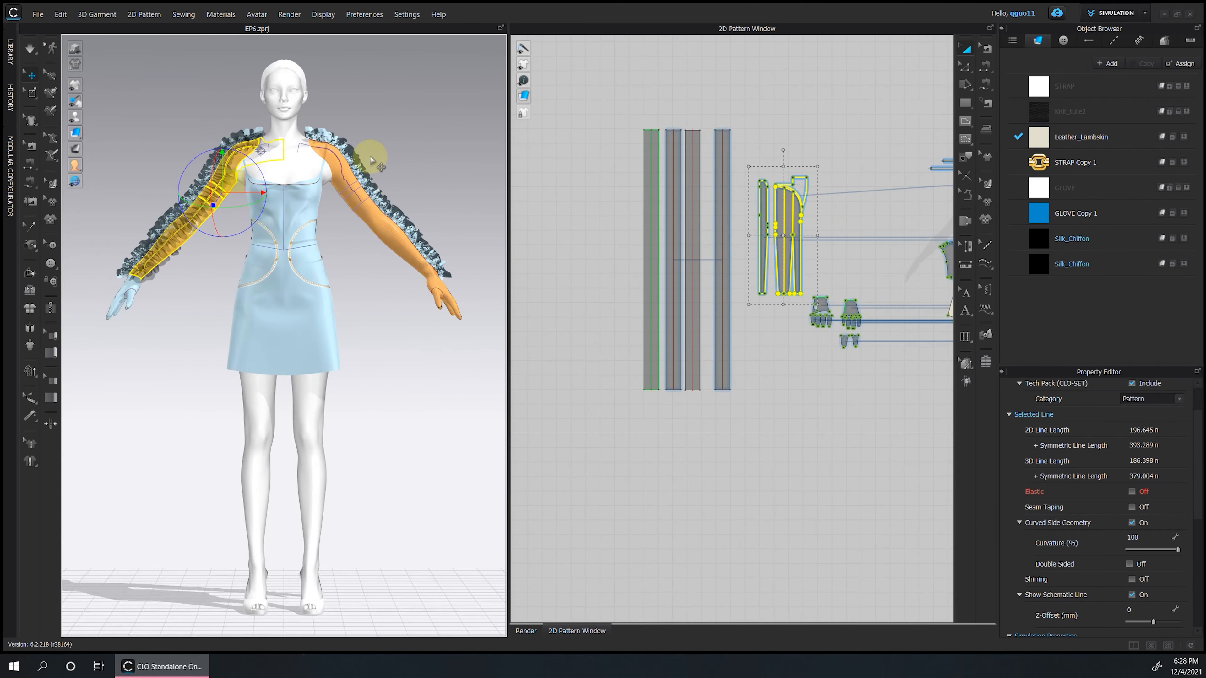
Simulate the selected glove arm patterns with the ruffles and save the project.
{"action": "scroll", "coordinate": [384, 216], "scroll_direction": "up", "scroll_amount": 3}
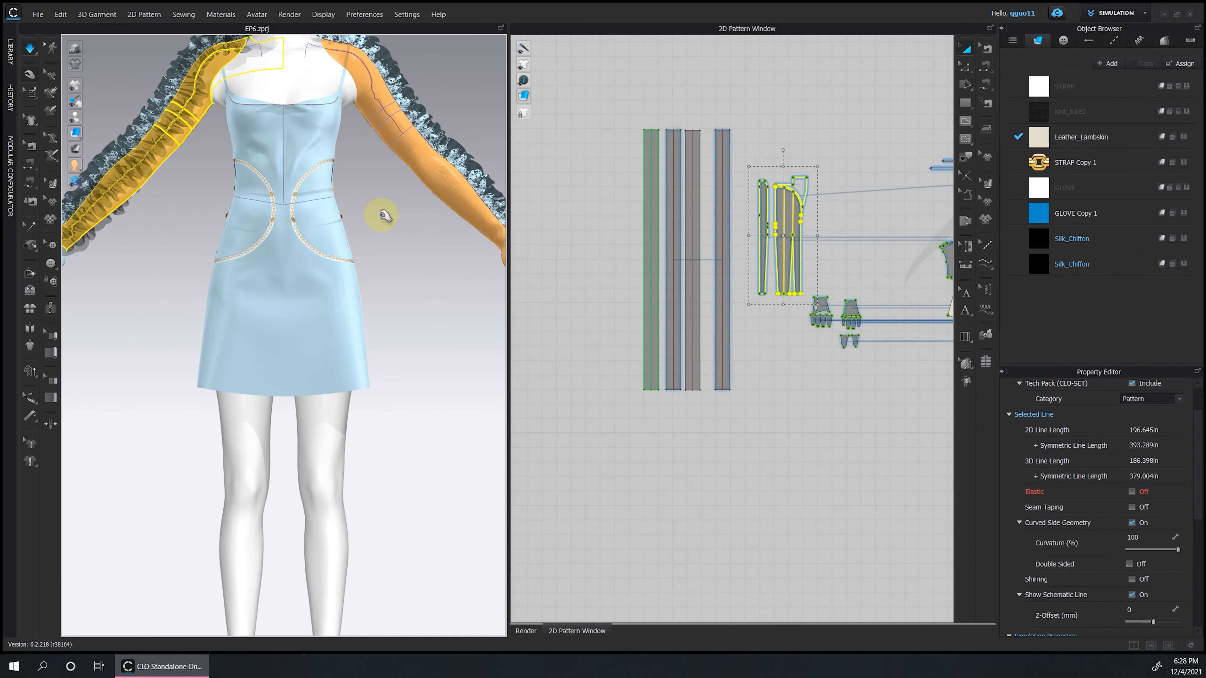
{"action": "key", "text": "space"}
{"action": "key", "text": "2"}
{"action": "key", "text": "ctrl+s"}
Move the glove arm patterns away from the ruffle strips in the 2D layout.
{"action": "left_click_drag", "start_coordinate": [765, 150], "coordinate": [808, 321]}
{"action": "left_click_drag", "start_coordinate": [786, 238], "coordinate": [840, 236]}
{"action": "left_click", "coordinate": [774, 199]}
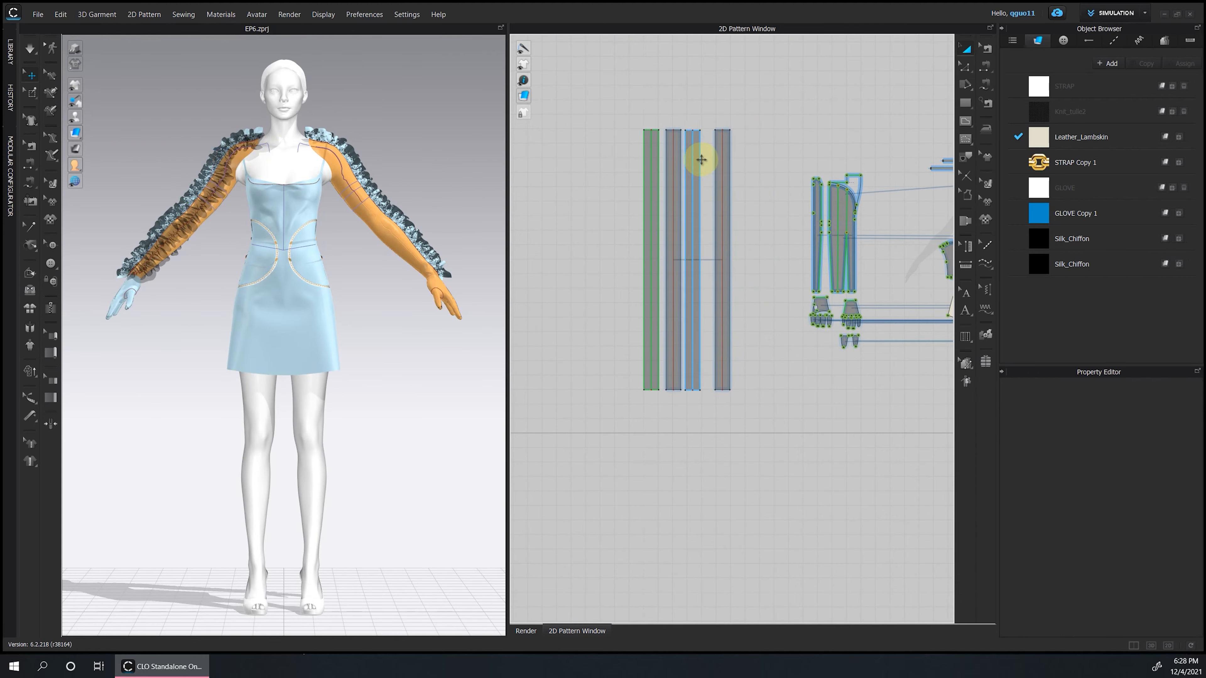
Change the Elastic setting of the outer ruffle strip and simulate the gloves.
{"action": "left_click", "coordinate": [659, 204]}
{"action": "left_click", "coordinate": [1133, 461]}
{"action": "left_click", "coordinate": [427, 333]}
{"action": "key", "text": "space"}
{"action": "right_click_drag", "start_coordinate": [384, 304], "coordinate": [509, 307]}
{"action": "right_click_drag", "start_coordinate": [380, 257], "coordinate": [332, 252]}
Create symmetric copies with sewing of the two added ruffle strips.
{"action": "left_click", "coordinate": [966, 58]}
{"action": "left_click", "coordinate": [651, 204]}
{"action": "left_click", "coordinate": [692, 190], "text": "shift"}
{"action": "key", "text": "ctrl+d"}
{"action": "left_click", "coordinate": [791, 134]}
Arrange the ruffle strips and glove patterns on either side of the 2D layout, then simulate the outfit.
{"action": "key", "text": "2"}
{"action": "left_click_drag", "start_coordinate": [729, 286], "coordinate": [773, 287]}
{"action": "scroll", "coordinate": [759, 318], "scroll_direction": "down", "scroll_amount": 5}
{"action": "left_click_drag", "start_coordinate": [747, 237], "coordinate": [774, 353]}
{"action": "middle_click_drag", "start_coordinate": [769, 345], "coordinate": [699, 341]}
{"action": "left_click_drag", "start_coordinate": [696, 308], "coordinate": [888, 309]}
{"action": "left_click", "coordinate": [826, 214]}
{"action": "key", "text": "space"}
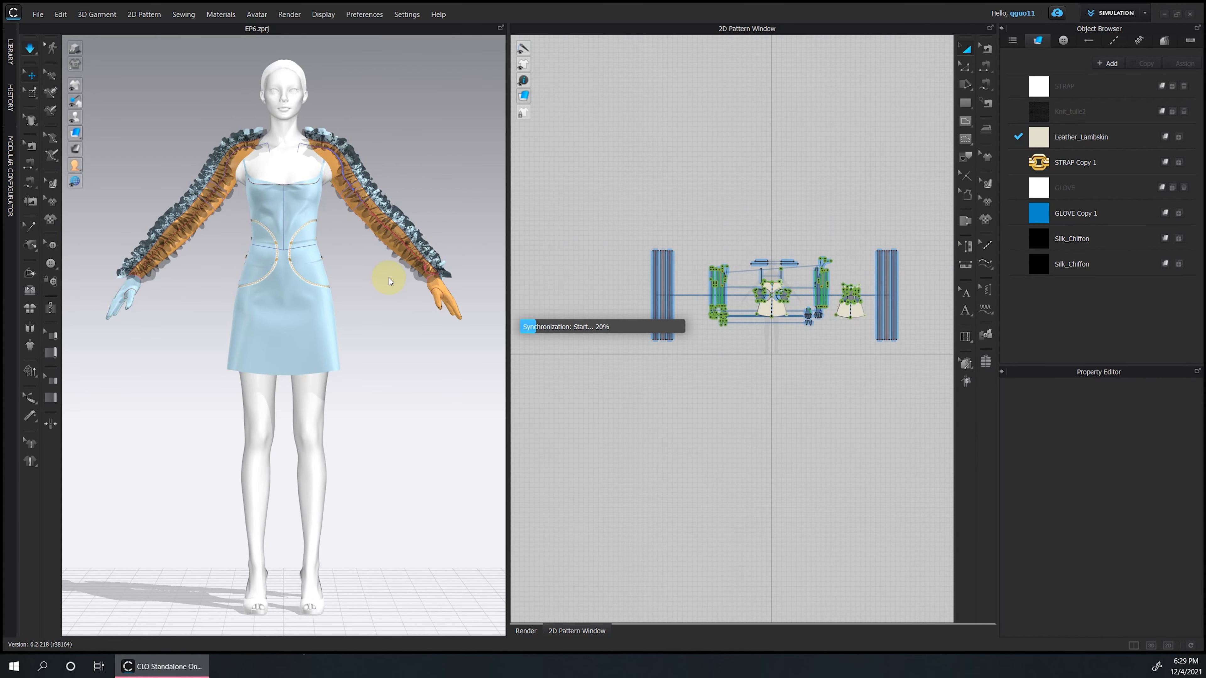
Render the full outfit with ruffles on both arms.
{"action": "left_click", "coordinate": [289, 16]}
{"action": "left_click", "coordinate": [299, 30]}
{"action": "left_click", "coordinate": [966, 70]}
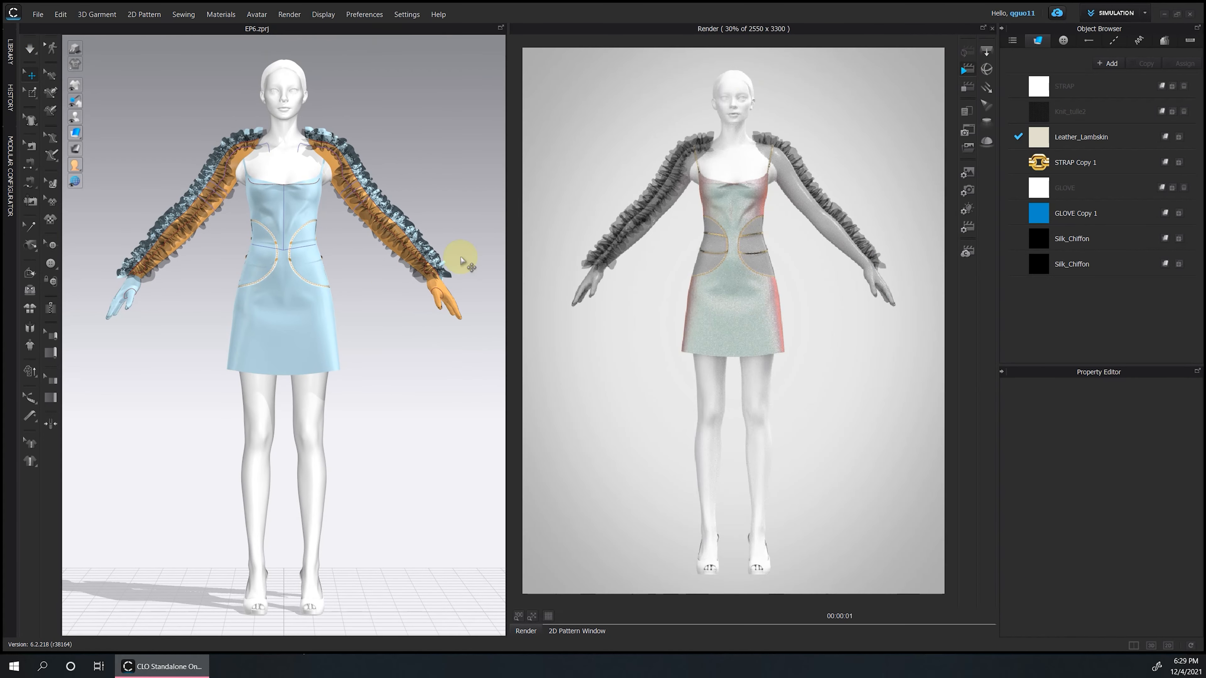
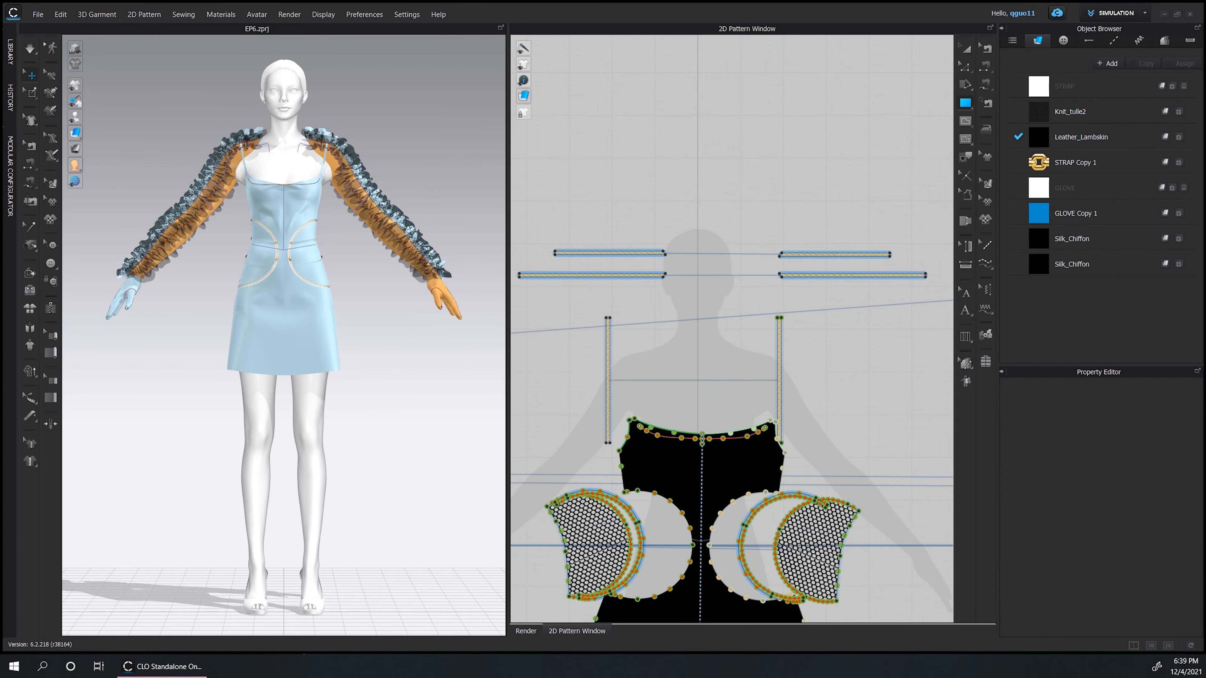
Draw a nearly square panel about 3.8 inches wide above the neckline and add the jeweled pendant graphic at 6 inches width.
{"action": "left_click_drag", "start_coordinate": [597, 277], "coordinate": [720, 407]}
{"action": "left_click", "coordinate": [725, 328]}
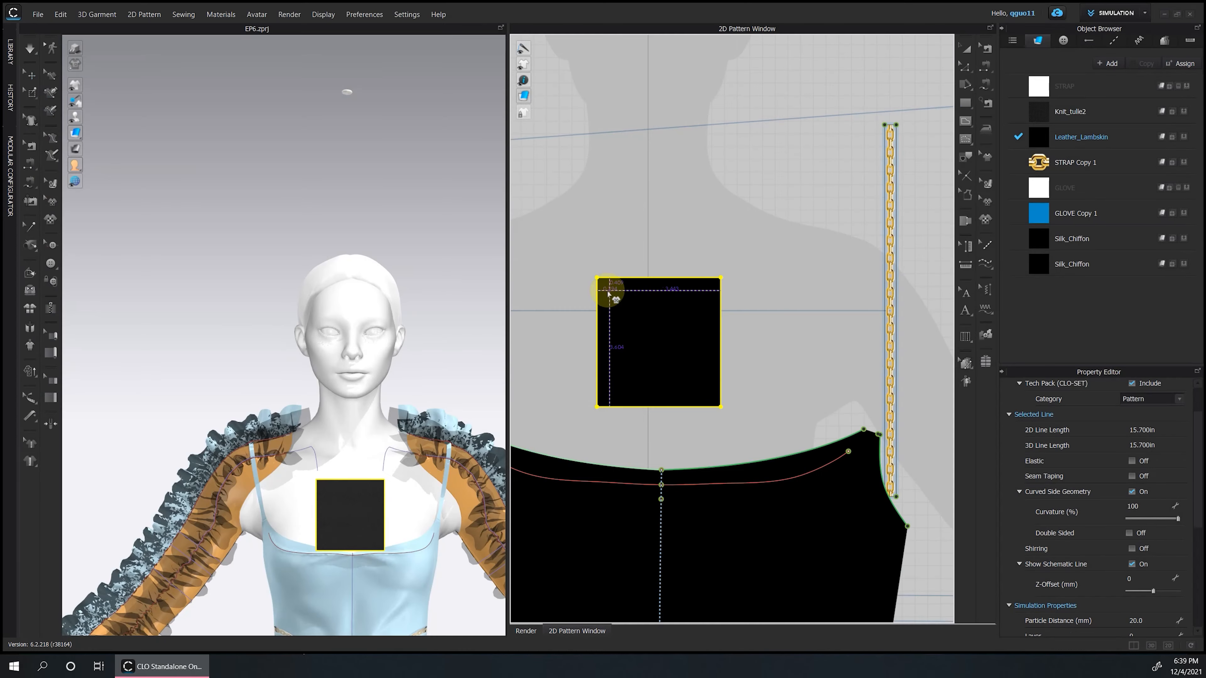
{"action": "left_click_drag", "start_coordinate": [647, 195], "coordinate": [949, 209]}
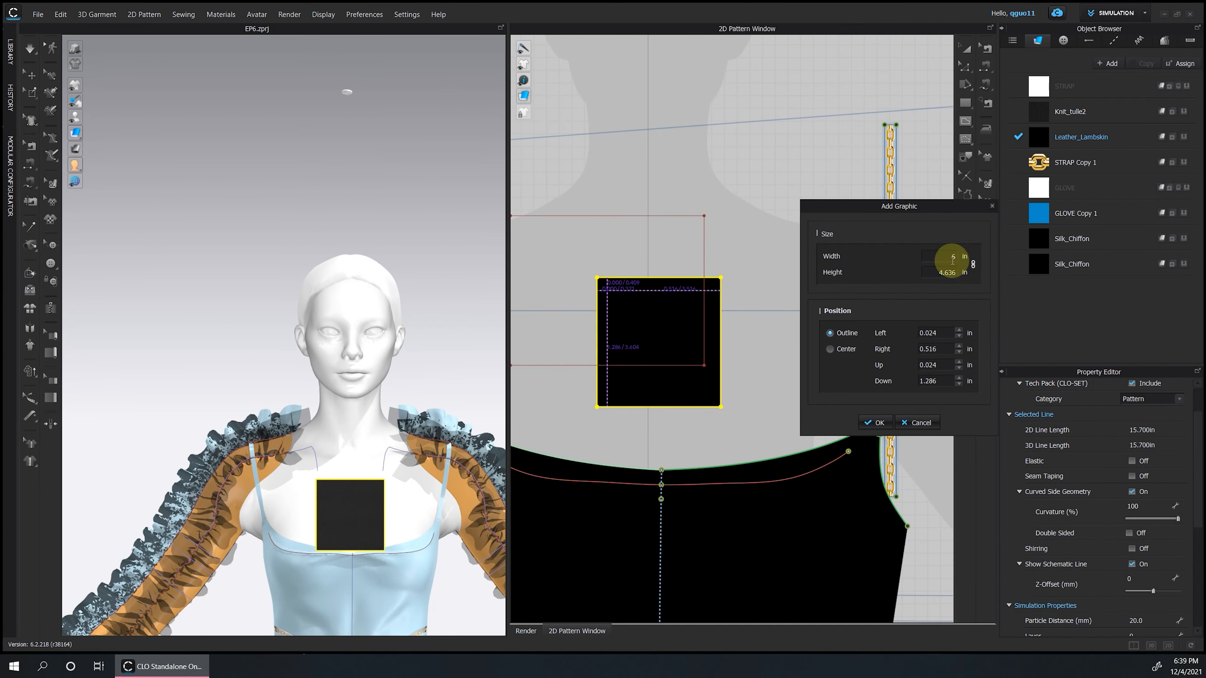
{"action": "key", "text": "Return"}
Reposition the jeweled pendant graphic within the square panel.
{"action": "scroll", "coordinate": [702, 359], "scroll_direction": "up", "scroll_amount": 5}
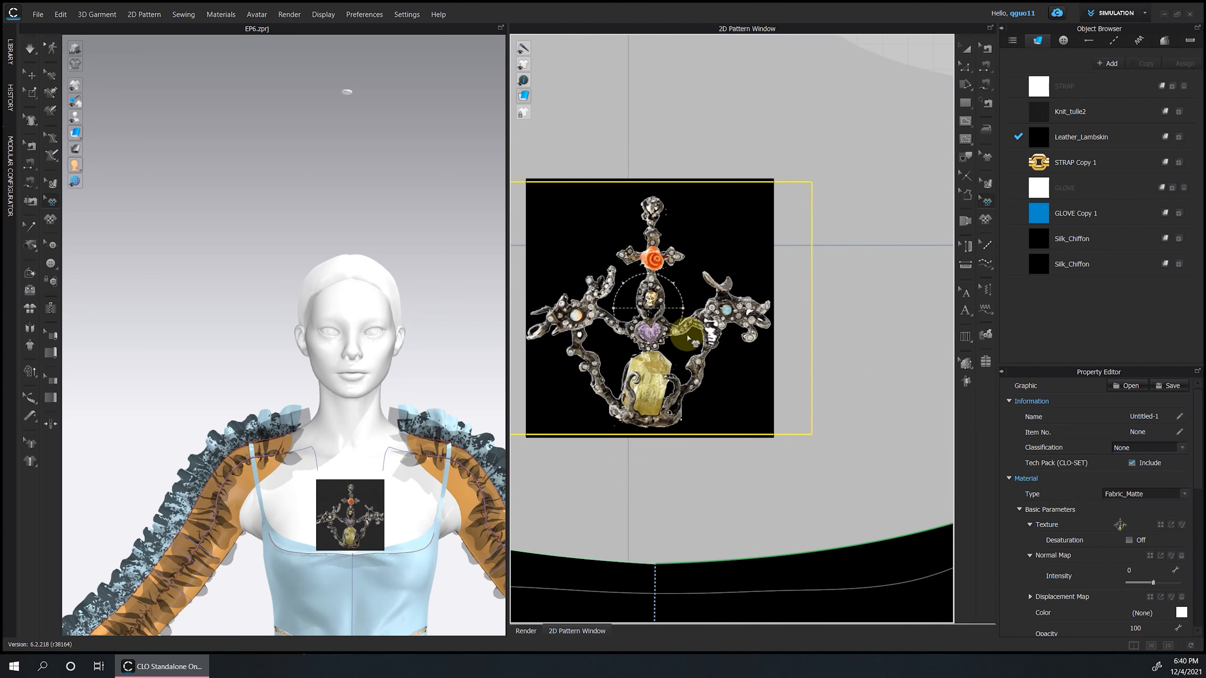
{"action": "left_click_drag", "start_coordinate": [718, 323], "coordinate": [673, 329]}
{"action": "left_click_drag", "start_coordinate": [659, 252], "coordinate": [645, 218]}
Assign the GLOVE Copy 1 fabric to the pendant panel and position it in front of the chest.
{"action": "left_click", "coordinate": [966, 49]}
{"action": "left_click", "coordinate": [731, 227]}
{"action": "left_click", "coordinate": [1186, 213]}
{"action": "left_click", "coordinate": [285, 454]}
{"action": "left_click_drag", "start_coordinate": [359, 505], "coordinate": [353, 492]}
{"action": "scroll", "coordinate": [778, 353], "scroll_direction": "down", "scroll_amount": 10}
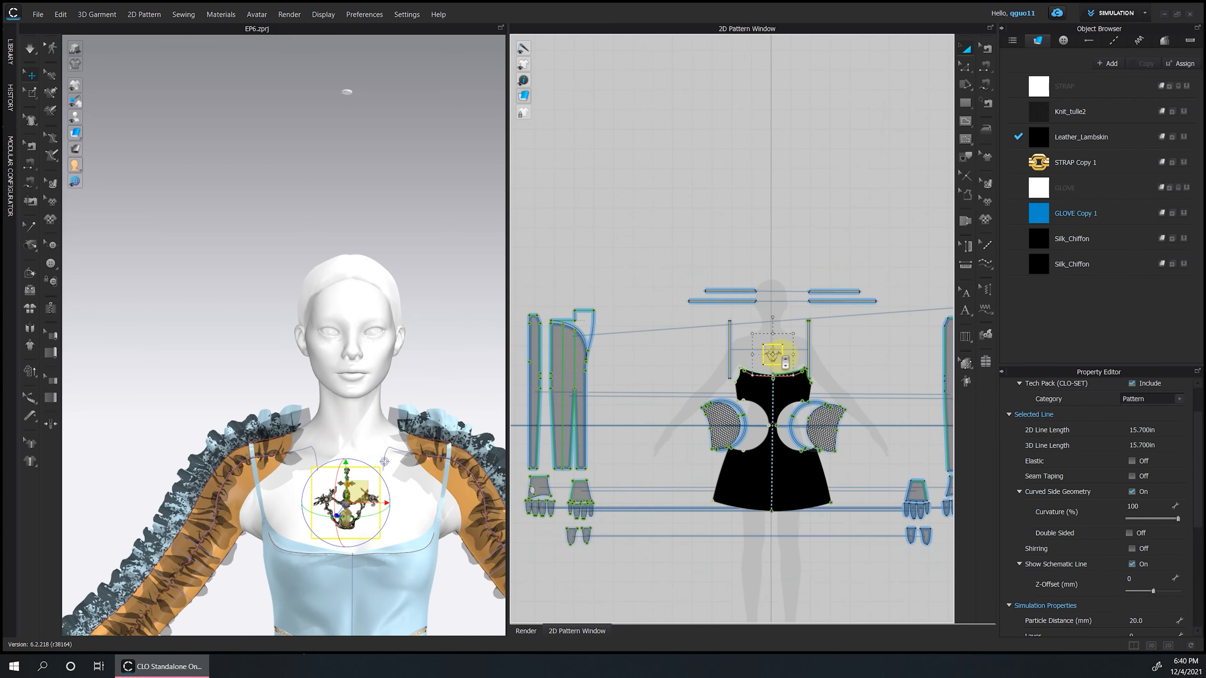
Select the shoulder yoke pattern and adjust the opacity of the second Silk_Chiffon fabric.
{"action": "scroll", "coordinate": [651, 339], "scroll_direction": "up", "scroll_amount": 3}
{"action": "scroll", "coordinate": [867, 353], "scroll_direction": "up", "scroll_amount": 4}
{"action": "right_click", "coordinate": [875, 340]}
{"action": "left_click", "coordinate": [584, 284]}
{"action": "scroll", "coordinate": [925, 321], "scroll_direction": "down", "scroll_amount": 5}
{"action": "left_click", "coordinate": [650, 291]}
{"action": "left_click", "coordinate": [1092, 213]}
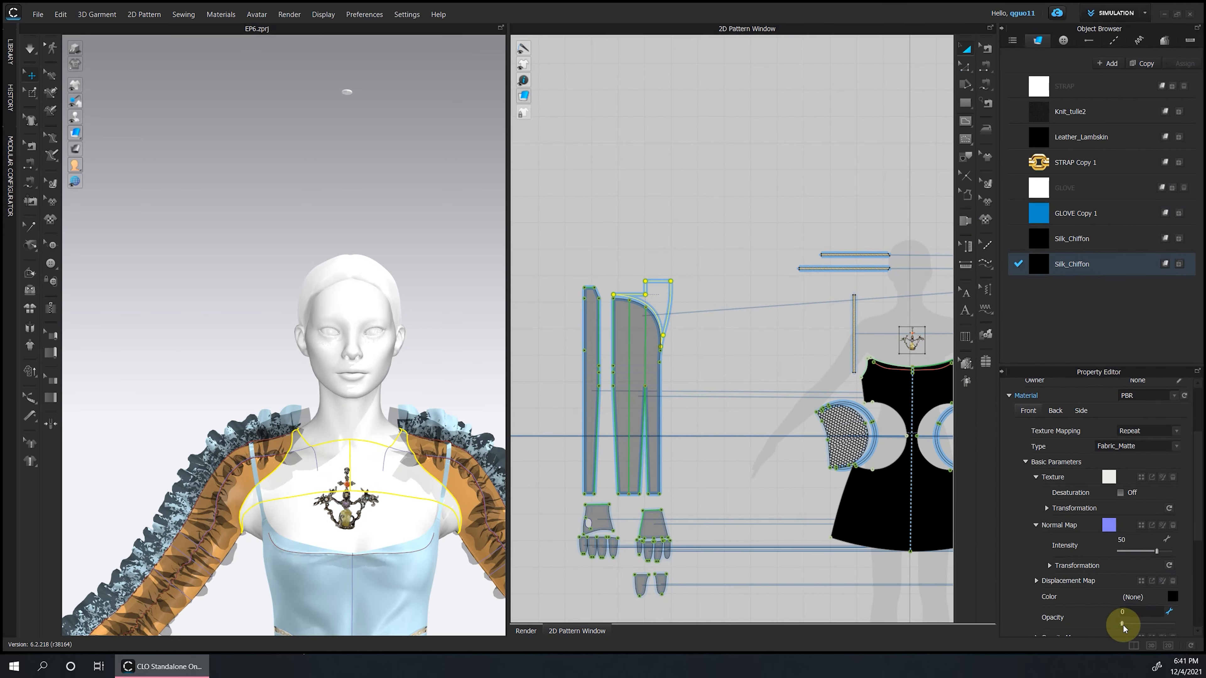
Select the pendant panel and check its placement in front of the chest from an angle.
{"action": "left_click", "coordinate": [330, 469]}
{"action": "left_click", "coordinate": [376, 506]}
{"action": "right_click_drag", "start_coordinate": [347, 614], "coordinate": [456, 503]}
{"action": "scroll", "coordinate": [361, 380], "scroll_direction": "down", "scroll_amount": 5}
{"action": "left_click", "coordinate": [910, 339]}
{"action": "scroll", "coordinate": [261, 124], "scroll_direction": "up", "scroll_amount": 5}
{"action": "right_click_drag", "start_coordinate": [489, 391], "coordinate": [430, 394]}
Draw a thin horizontal strip above the bodice and wrap it around the avatar's neck using the arrangement points.
{"action": "left_click", "coordinate": [965, 103]}
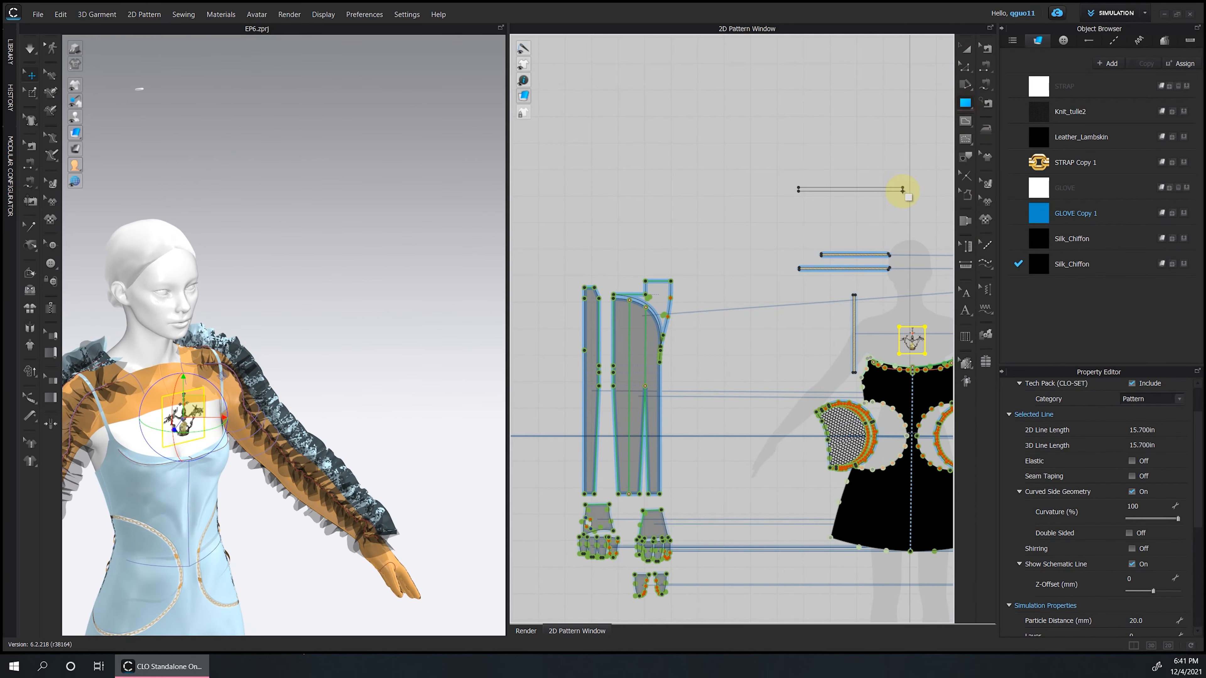
{"action": "left_click", "coordinate": [91, 117]}
{"action": "left_click", "coordinate": [151, 343]}
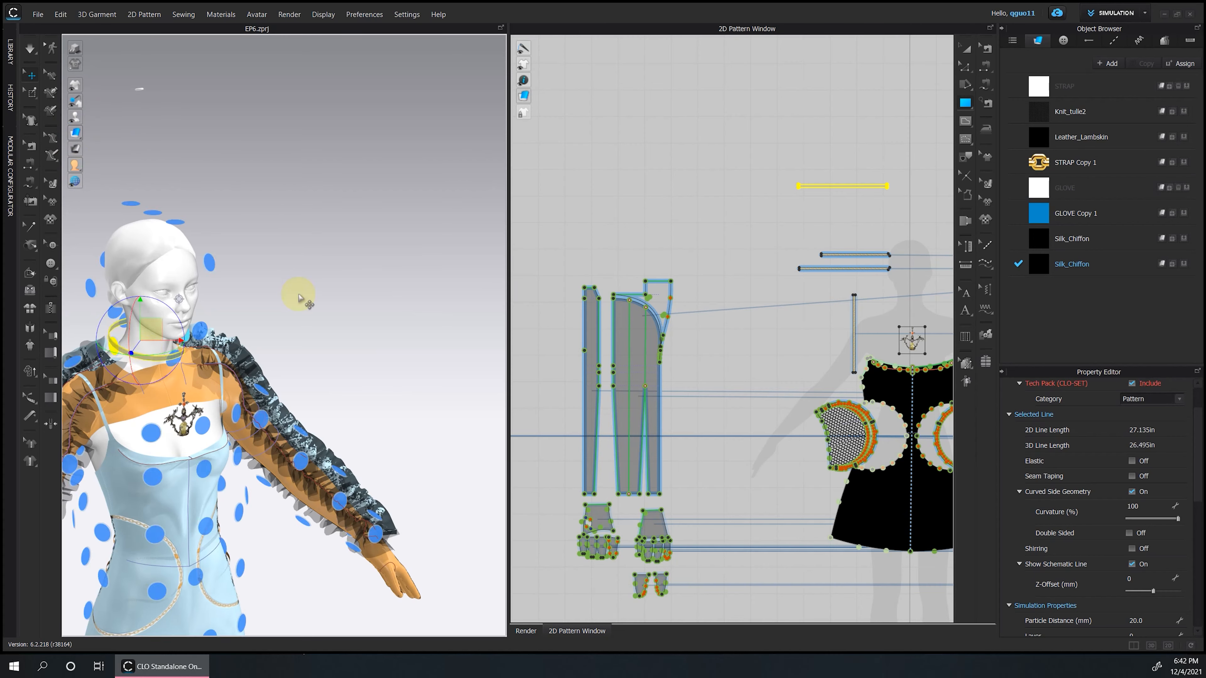
Assign the STRAP Copy 1 chain fabric to the neck strip.
{"action": "right_click_drag", "start_coordinate": [304, 379], "coordinate": [238, 380]}
{"action": "left_click", "coordinate": [966, 48]}
{"action": "left_click", "coordinate": [878, 186]}
{"action": "left_click", "coordinate": [1183, 162]}
Create a symmetric copy of the chain neck strap and place it beside the original.
{"action": "scroll", "coordinate": [237, 342], "scroll_direction": "up", "scroll_amount": 5}
{"action": "scroll", "coordinate": [636, 252], "scroll_direction": "down", "scroll_amount": 5}
{"action": "right_click", "coordinate": [750, 213]}
{"action": "left_click", "coordinate": [802, 323]}
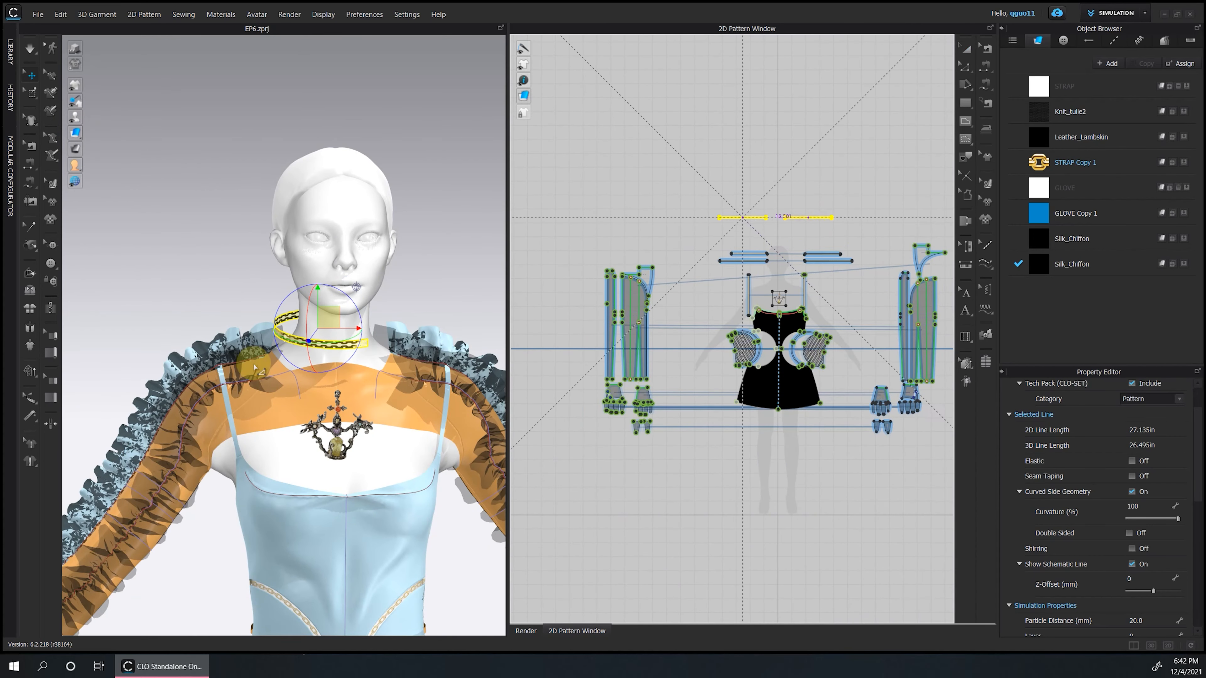
{"action": "left_click", "coordinate": [806, 216]}
{"action": "scroll", "coordinate": [318, 342], "scroll_direction": "down", "scroll_amount": 2}
{"action": "left_click", "coordinate": [398, 304]}
{"action": "scroll", "coordinate": [802, 227], "scroll_direction": "up", "scroll_amount": 5}
{"action": "right_click_drag", "start_coordinate": [360, 318], "coordinate": [509, 321]}
Shorten the chain neck straps by moving their end edges.
{"action": "left_click", "coordinate": [965, 67]}
{"action": "scroll", "coordinate": [876, 205], "scroll_direction": "up", "scroll_amount": 5}
{"action": "left_click_drag", "start_coordinate": [841, 232], "coordinate": [721, 231]}
{"action": "scroll", "coordinate": [721, 231], "scroll_direction": "up", "scroll_amount": 5}
{"action": "left_click_drag", "start_coordinate": [646, 233], "coordinate": [720, 232]}
{"action": "scroll", "coordinate": [518, 344], "scroll_direction": "down", "scroll_amount": 2}
Split the top edge of the pendant panel near the pendant's loop.
{"action": "middle_click_drag", "start_coordinate": [517, 344], "coordinate": [1014, 394]}
{"action": "left_click_drag", "start_coordinate": [706, 305], "coordinate": [616, 307]}
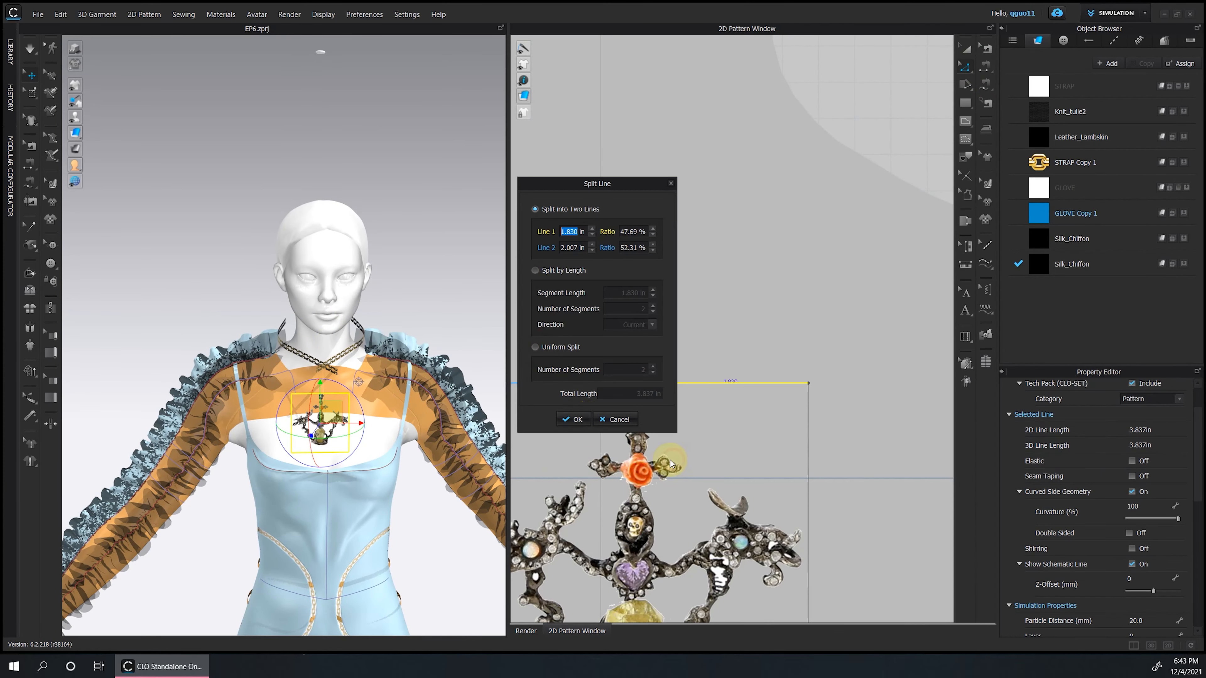
{"action": "scroll", "coordinate": [672, 354], "scroll_direction": "down", "scroll_amount": 6}
{"action": "scroll", "coordinate": [667, 342], "scroll_direction": "up", "scroll_amount": 4}
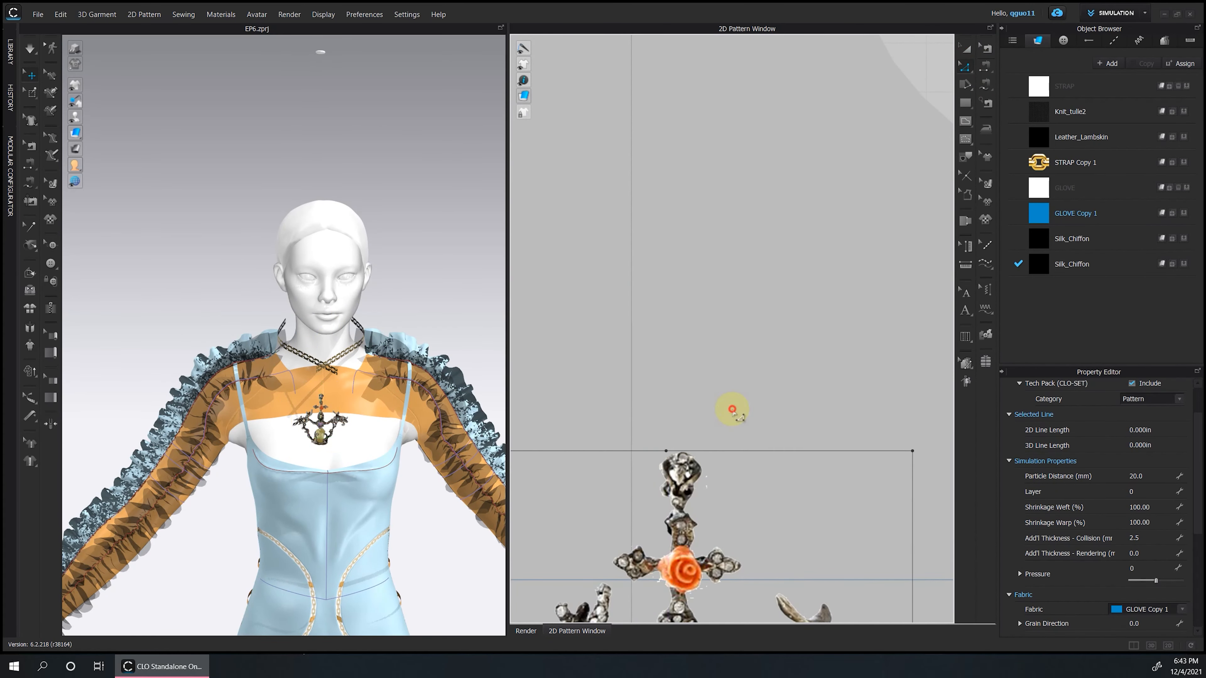
Sew the neck strap ends to the top edge of the pendant panel.
{"action": "key", "text": "m"}
{"action": "scroll", "coordinate": [678, 378], "scroll_direction": "down", "scroll_amount": 10}
{"action": "left_click", "coordinate": [636, 138]}
{"action": "scroll", "coordinate": [675, 387], "scroll_direction": "up", "scroll_amount": 14}
{"action": "left_click", "coordinate": [592, 372]}
{"action": "left_click", "coordinate": [659, 372]}
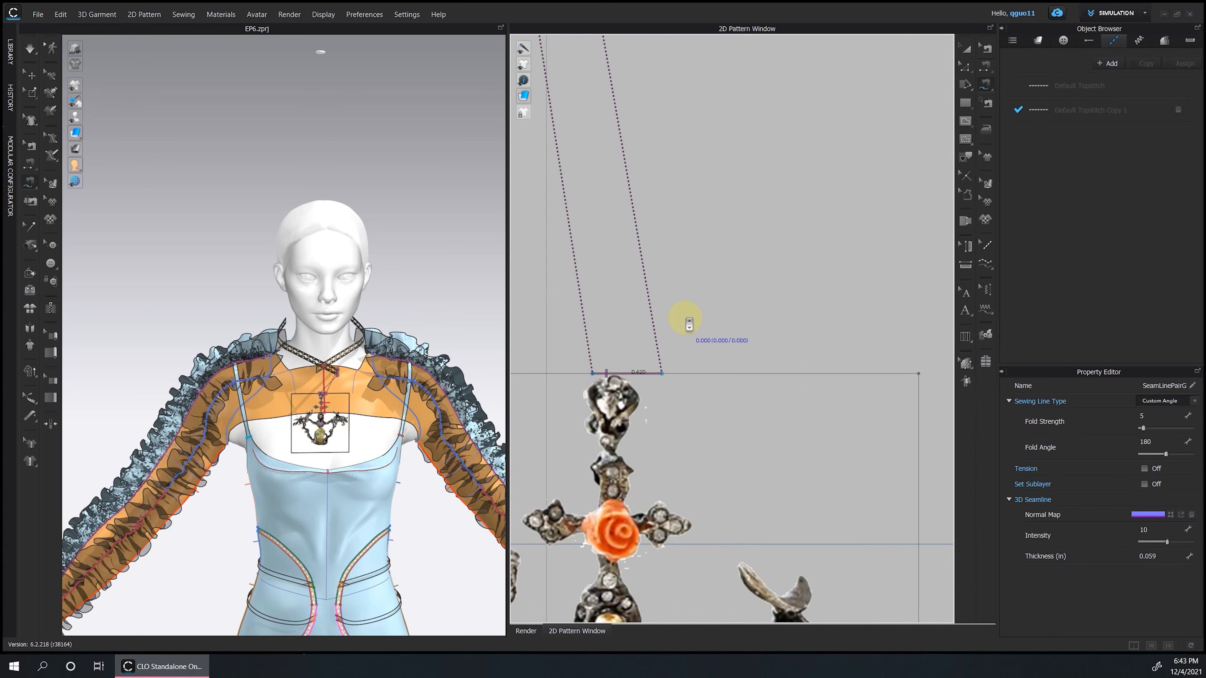
{"action": "scroll", "coordinate": [686, 333], "scroll_direction": "down", "scroll_amount": 12}
{"action": "scroll", "coordinate": [661, 248], "scroll_direction": "down", "scroll_amount": 5}
{"action": "left_click", "coordinate": [783, 316]}
{"action": "key", "text": "a"}
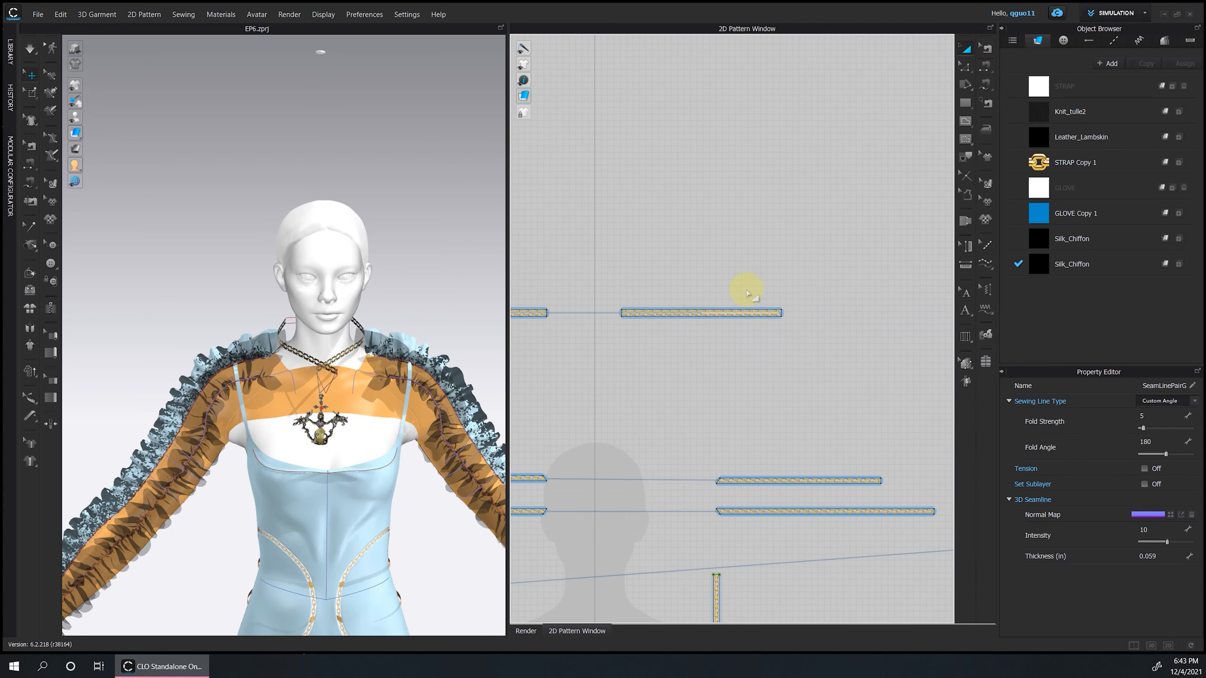
Select both chain neck straps and strengthen them.
{"action": "right_click", "coordinate": [713, 312]}
{"action": "left_click", "coordinate": [760, 247]}
{"action": "left_click", "coordinate": [987, 49]}
{"action": "scroll", "coordinate": [286, 337], "scroll_direction": "up", "scroll_amount": 5}
{"action": "scroll", "coordinate": [587, 352], "scroll_direction": "up", "scroll_amount": 7}
{"action": "scroll", "coordinate": [586, 352], "scroll_direction": "down", "scroll_amount": 6}
{"action": "key", "text": "a"}
{"action": "right_click", "coordinate": [677, 281]}
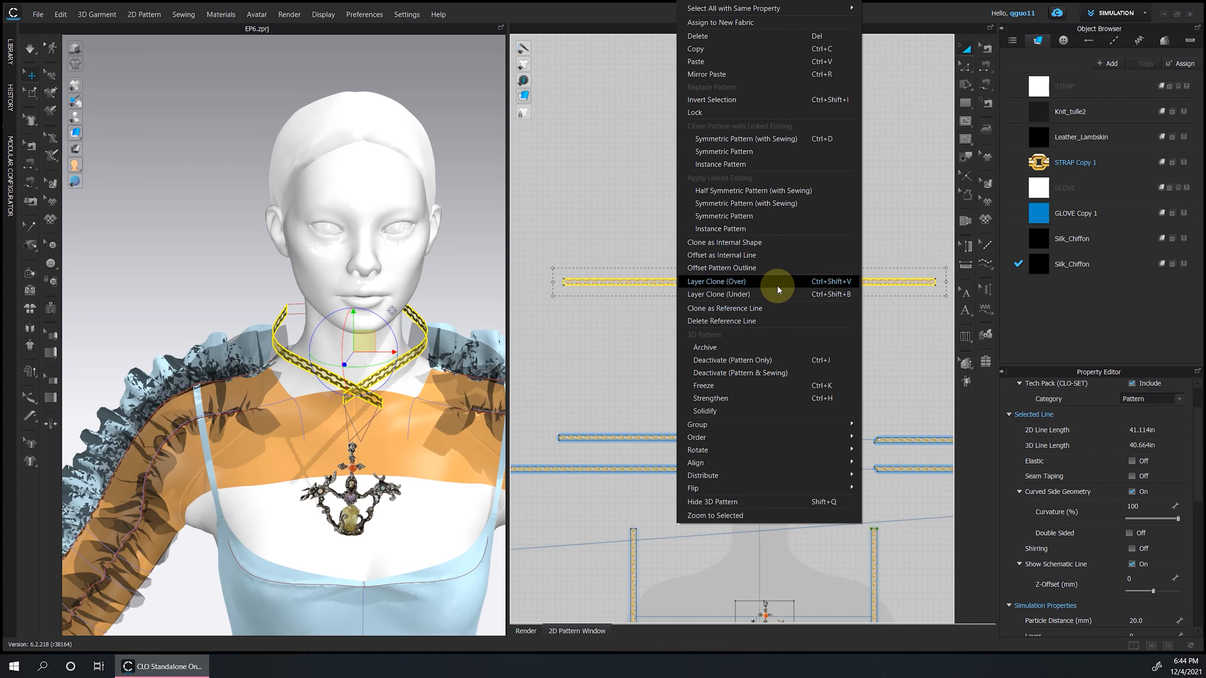
{"action": "left_click", "coordinate": [740, 398]}
Adjust the material properties of the second Silk_Chiffon fabric.
{"action": "left_click", "coordinate": [280, 498]}
{"action": "left_click", "coordinate": [1072, 264]}
{"action": "scroll", "coordinate": [1134, 559], "scroll_direction": "down", "scroll_amount": 8}
{"action": "left_click", "coordinate": [280, 498]}
{"action": "right_click_drag", "start_coordinate": [280, 427], "coordinate": [361, 442]}
{"action": "scroll", "coordinate": [824, 498], "scroll_direction": "up", "scroll_amount": 3}
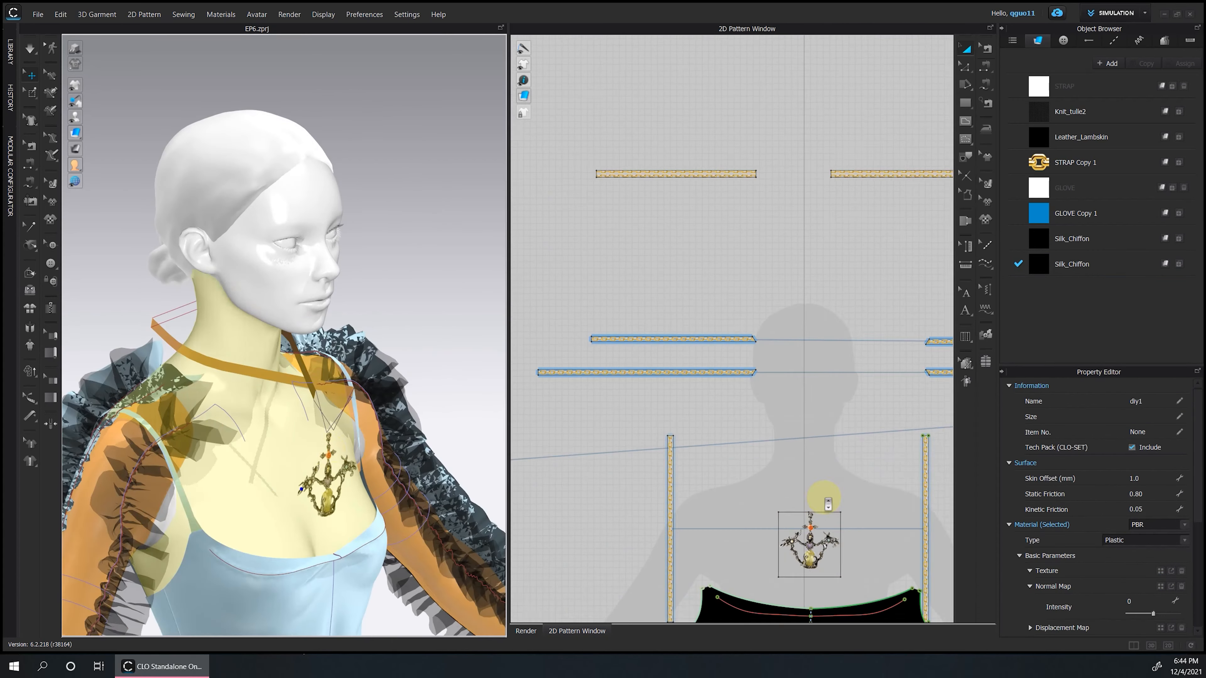
Simulate the neck straps and pendant panel so they drape around the neck.
{"action": "left_click", "coordinate": [412, 369]}
{"action": "key", "text": "space"}
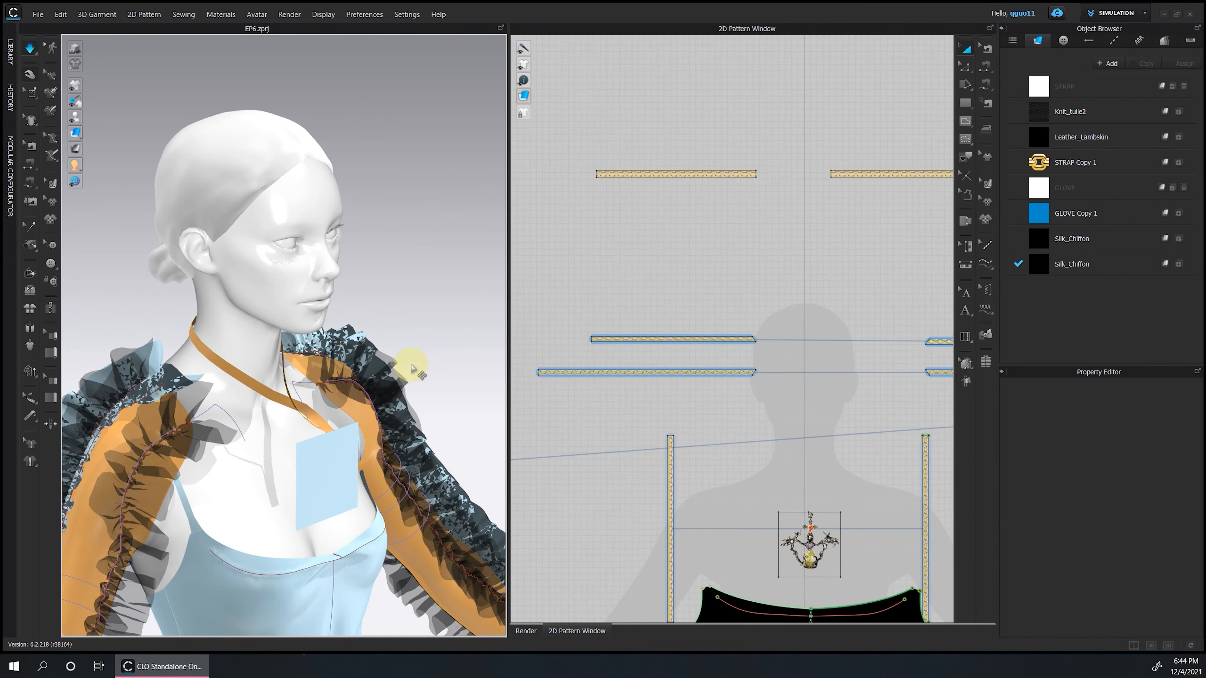
{"action": "key", "text": "space"}
Move the pendant graphic up to the top edge of its panel.
{"action": "scroll", "coordinate": [824, 544], "scroll_direction": "up", "scroll_amount": 10}
{"action": "scroll", "coordinate": [826, 431], "scroll_direction": "down", "scroll_amount": 10}
{"action": "scroll", "coordinate": [759, 237], "scroll_direction": "up", "scroll_amount": 4}
{"action": "left_click", "coordinate": [992, 184]}
{"action": "left_click_drag", "start_coordinate": [663, 375], "coordinate": [658, 350]}
Edit the outline of the chain neck strap.
{"action": "scroll", "coordinate": [683, 355], "scroll_direction": "down", "scroll_amount": 6}
{"action": "key", "text": "a"}
{"action": "left_click", "coordinate": [718, 353]}
{"action": "scroll", "coordinate": [658, 332], "scroll_direction": "up", "scroll_amount": 6}
{"action": "key", "text": "z"}
{"action": "left_click", "coordinate": [701, 370]}
{"action": "left_click_drag", "start_coordinate": [739, 284], "coordinate": [810, 269]}
{"action": "scroll", "coordinate": [627, 311], "scroll_direction": "up", "scroll_amount": 5}
{"action": "key", "text": "a"}
{"action": "scroll", "coordinate": [702, 232], "scroll_direction": "down", "scroll_amount": 10}
{"action": "scroll", "coordinate": [734, 430], "scroll_direction": "up", "scroll_amount": 6}
{"action": "right_click", "coordinate": [701, 374]}
{"action": "left_click", "coordinate": [748, 335]}
Adjust the strap seam along the panel's top edge so it meets the pendant's loop.
{"action": "right_click_drag", "start_coordinate": [441, 315], "coordinate": [380, 317]}
{"action": "left_click", "coordinate": [380, 317]}
{"action": "key", "text": "b"}
{"action": "scroll", "coordinate": [687, 337], "scroll_direction": "up", "scroll_amount": 8}
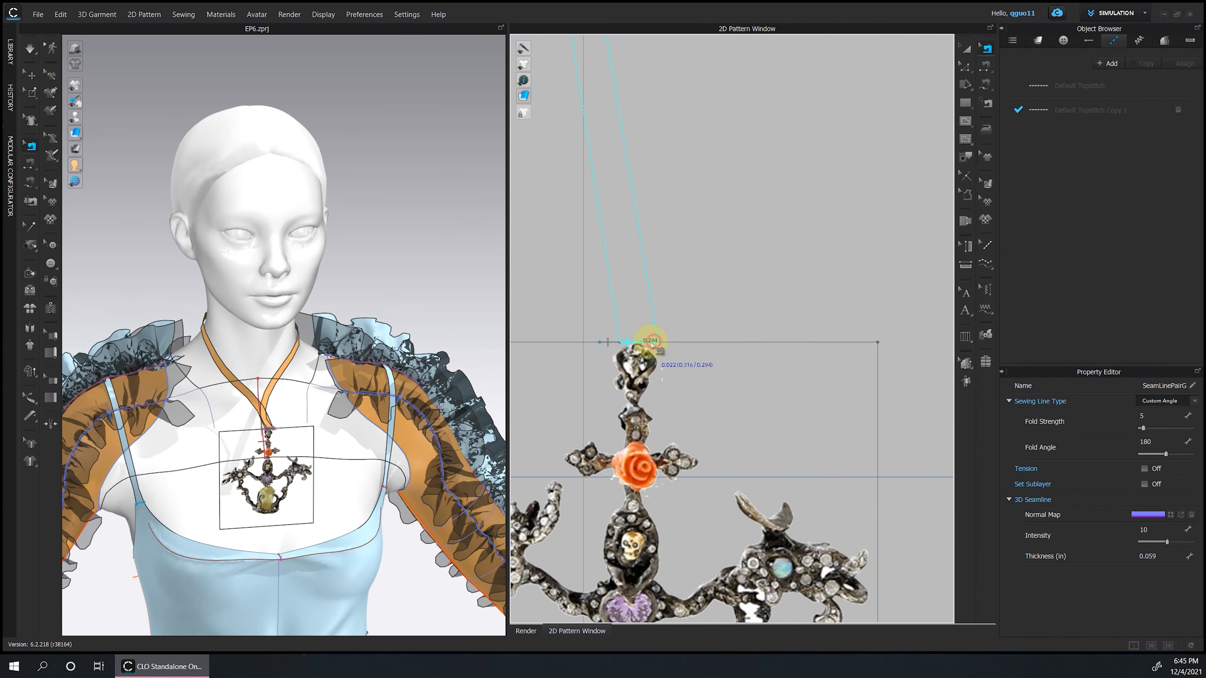
{"action": "left_click", "coordinate": [707, 323]}
Simulate the pendant necklace and render the complete outfit from the front.
{"action": "left_click", "coordinate": [254, 403]}
{"action": "key", "text": "space"}
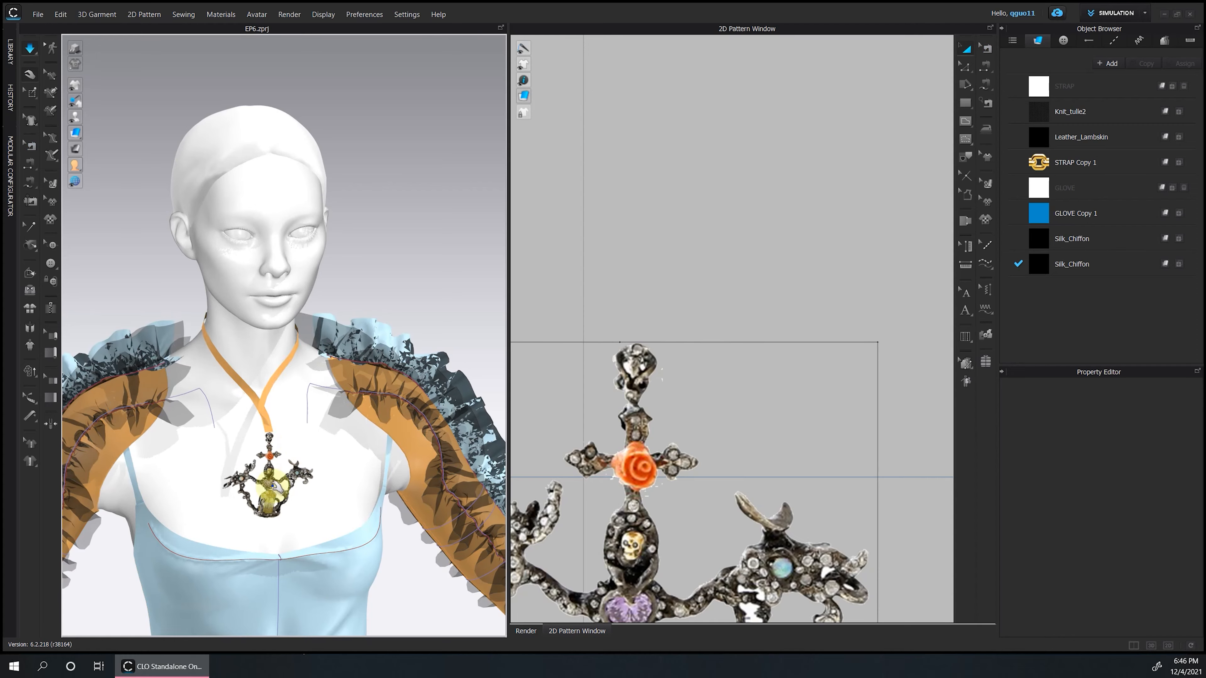
{"action": "left_click", "coordinate": [965, 53]}
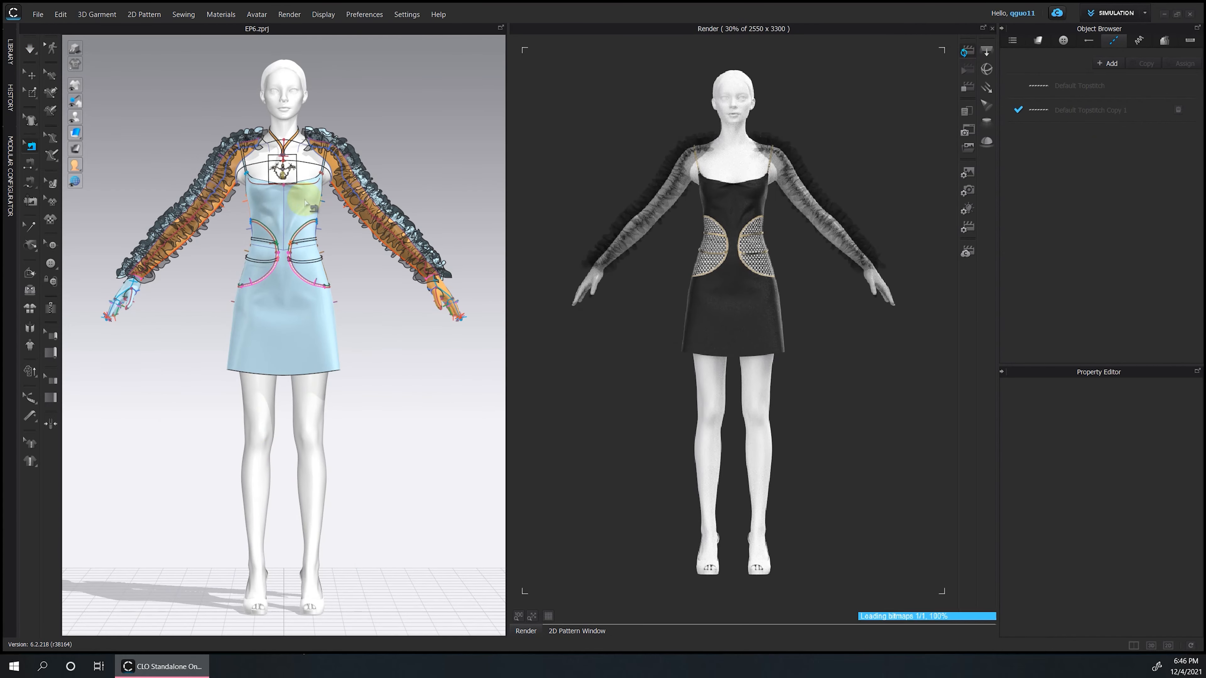
Render a close-up of the pendant necklace on the avatar's upper body.
{"action": "scroll", "coordinate": [342, 266], "scroll_direction": "up", "scroll_amount": 6}
{"action": "middle_click_drag", "start_coordinate": [354, 247], "coordinate": [376, 472]}
{"action": "left_click", "coordinate": [968, 87]}
{"action": "scroll", "coordinate": [338, 390], "scroll_direction": "up", "scroll_amount": 5}
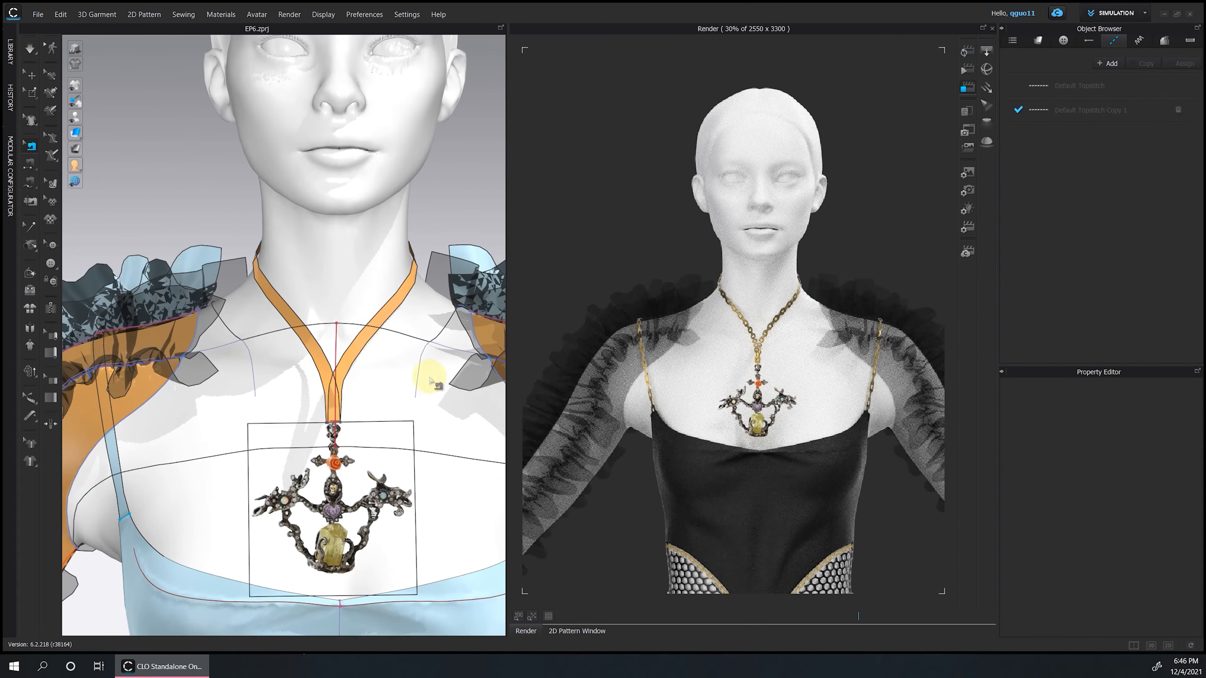
Realign the neck strap seam on the pendant panel's top edge with the pendant's loop, and pull the pendant down during simulation.
{"action": "left_click", "coordinate": [576, 631]}
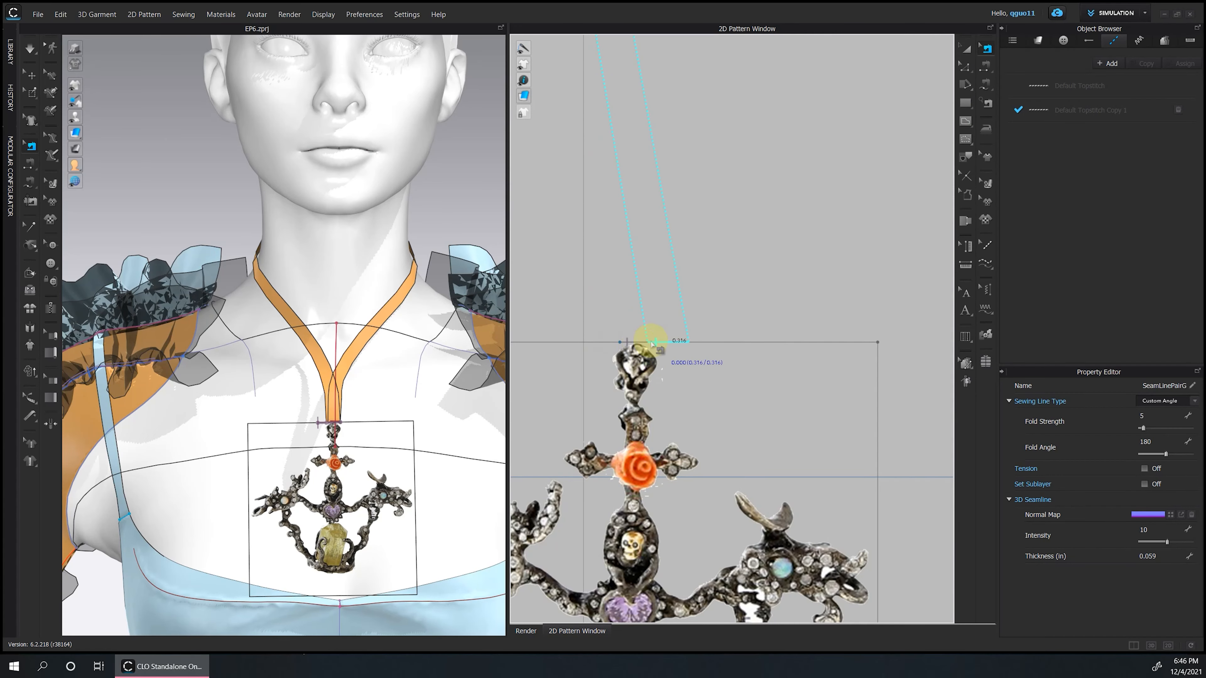
{"action": "left_click", "coordinate": [398, 448]}
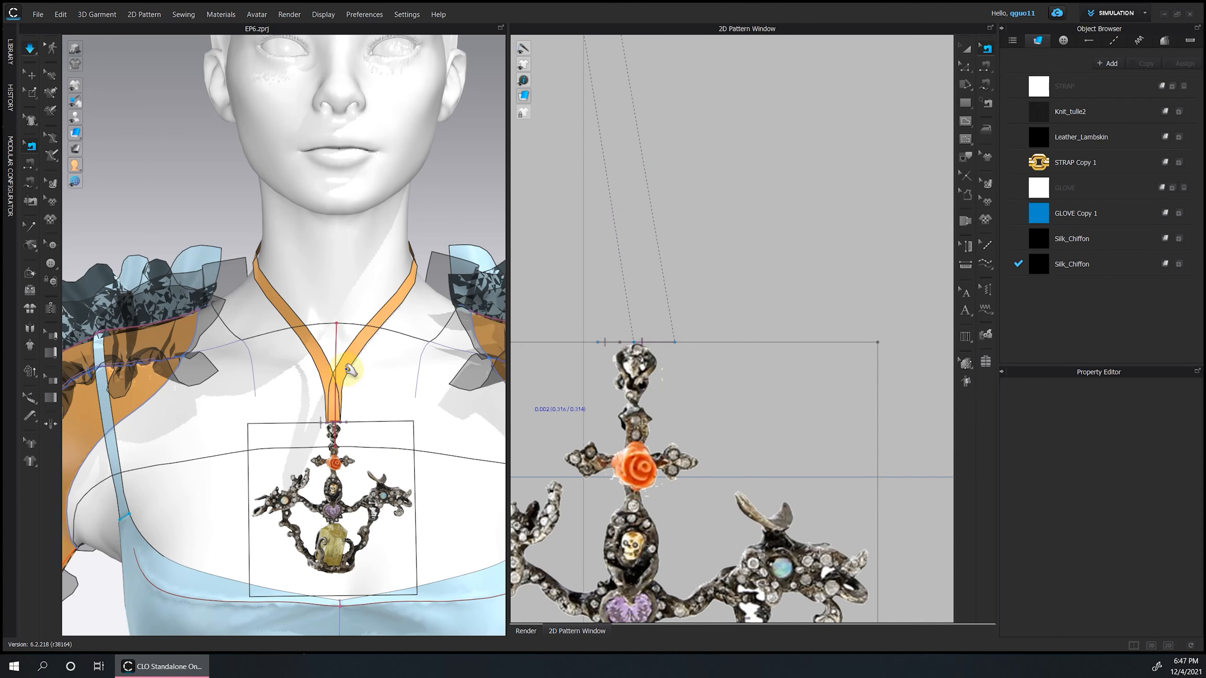
{"action": "left_click", "coordinate": [614, 341]}
{"action": "left_click", "coordinate": [403, 432]}
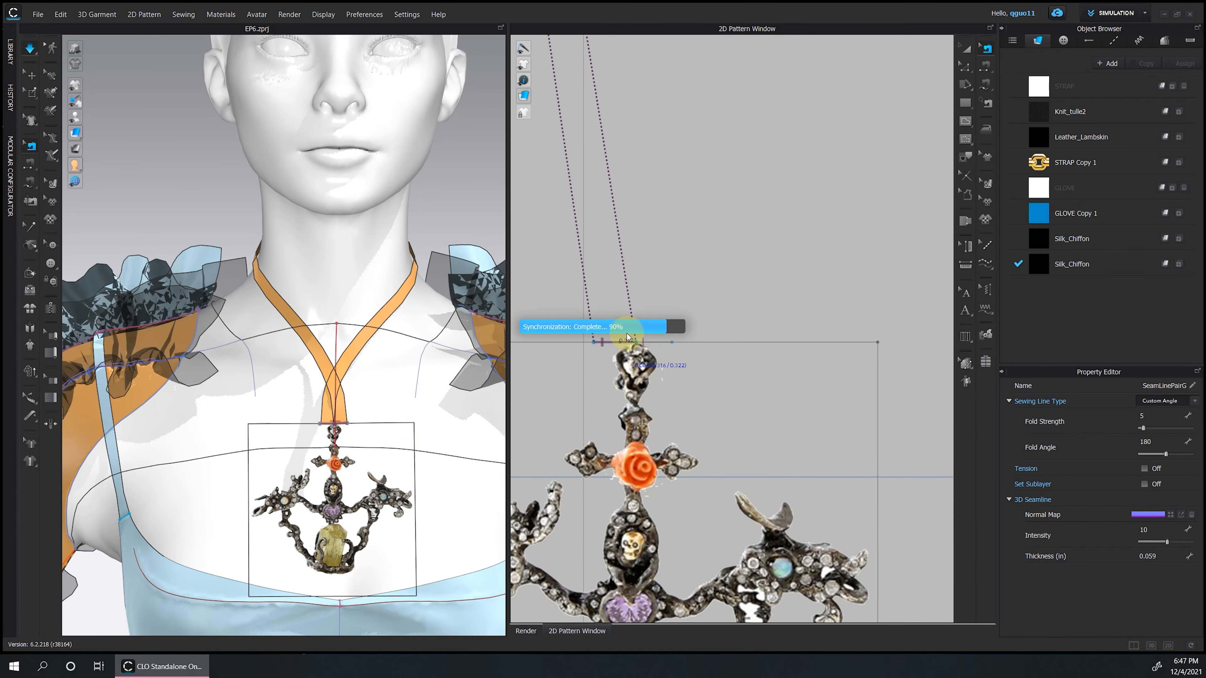
{"action": "left_click", "coordinate": [335, 376]}
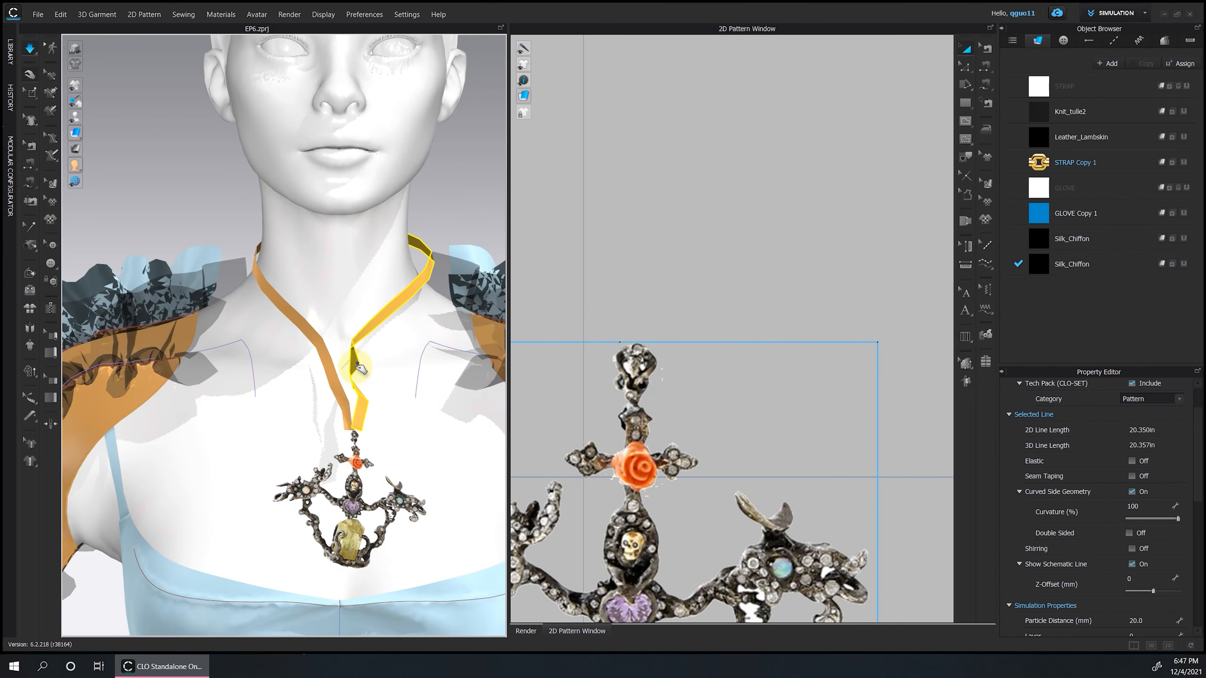
{"action": "left_click_drag", "start_coordinate": [360, 497], "coordinate": [351, 556]}
{"action": "left_click", "coordinate": [353, 556]}
Set the density of the GLOVE Copy 1 fabric to 100 and simulate the pendant.
{"action": "left_click", "coordinate": [30, 145]}
{"action": "left_click", "coordinate": [966, 49]}
{"action": "left_click", "coordinate": [1075, 213]}
{"action": "scroll", "coordinate": [1125, 571], "scroll_direction": "down", "scroll_amount": 5}
{"action": "left_click", "coordinate": [1019, 612]}
{"action": "scroll", "coordinate": [1079, 626], "scroll_direction": "down", "scroll_amount": 10}
{"action": "key", "text": "space"}
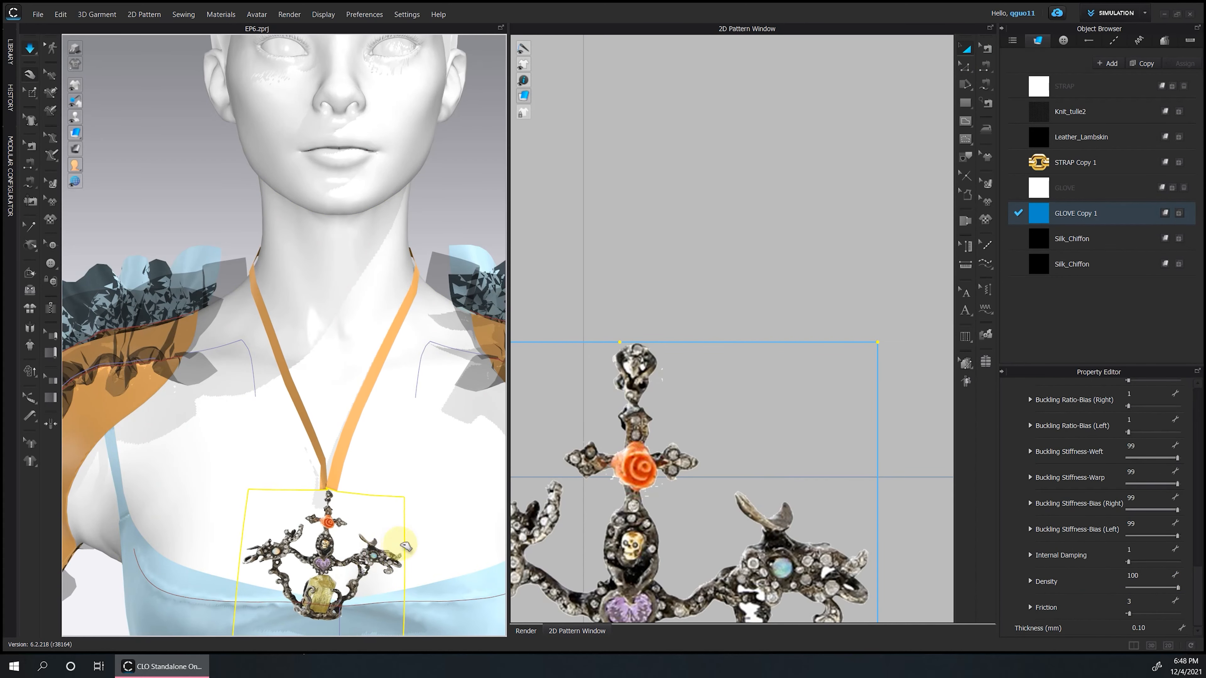
Set the density of the STRAP Copy 1 fabric to 70 and simulate the necklace.
{"action": "left_click", "coordinate": [411, 539]}
{"action": "left_click", "coordinate": [34, 72]}
{"action": "left_click", "coordinate": [338, 551]}
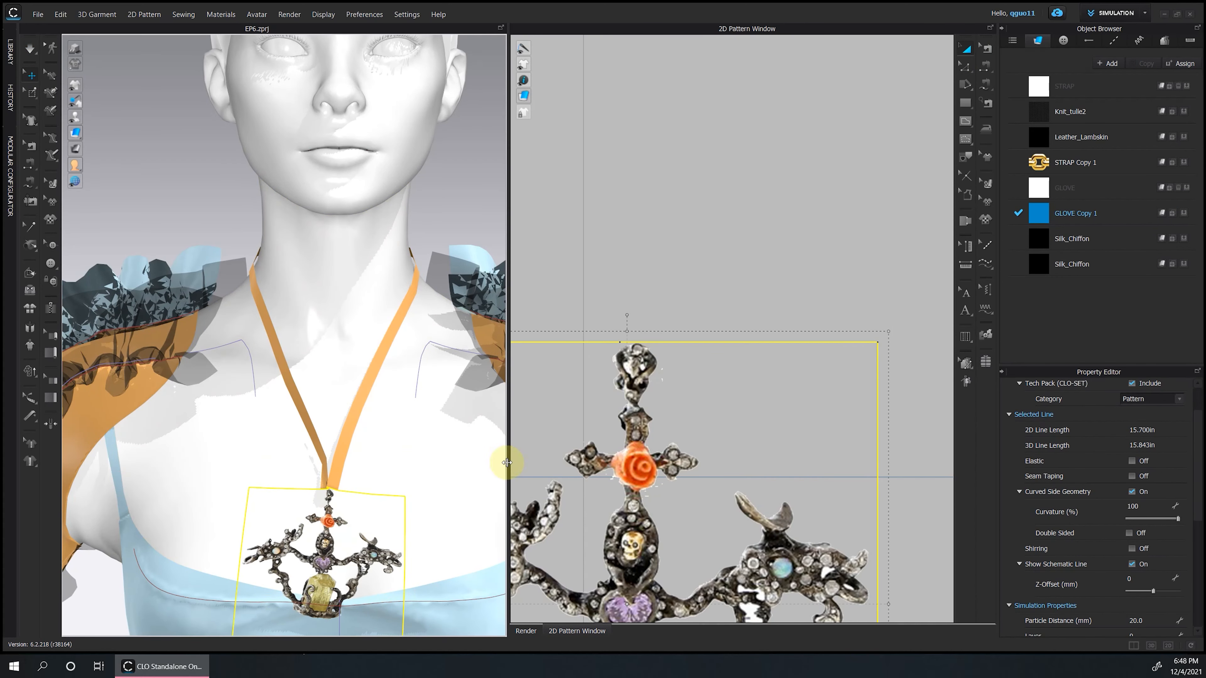
{"action": "left_click", "coordinate": [1075, 162]}
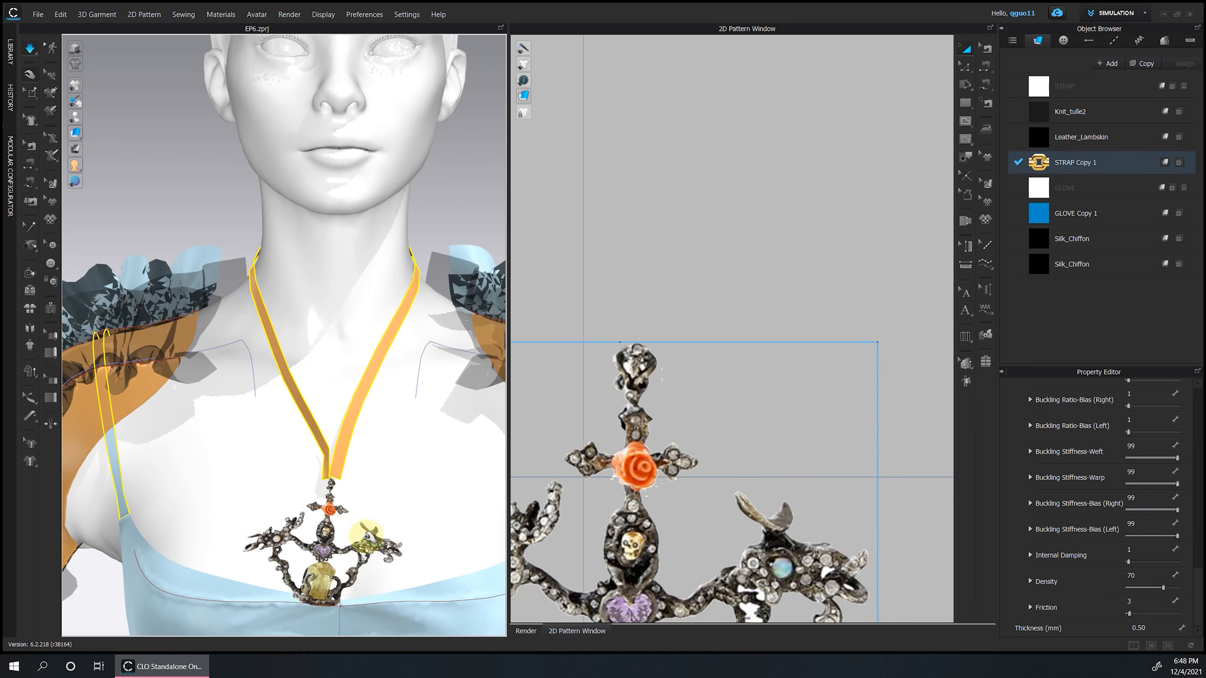
Freeze the pendant panel in the 3D view.
{"action": "left_click", "coordinate": [345, 563]}
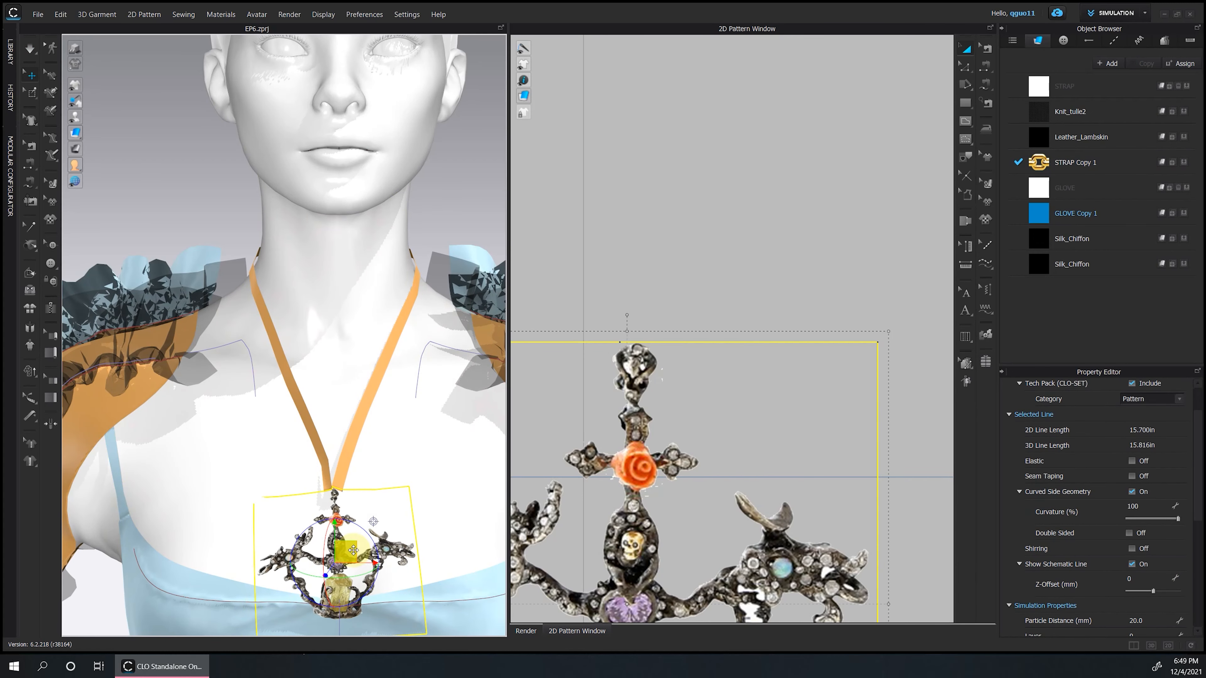
{"action": "right_click", "coordinate": [351, 552]}
{"action": "left_click", "coordinate": [402, 436]}
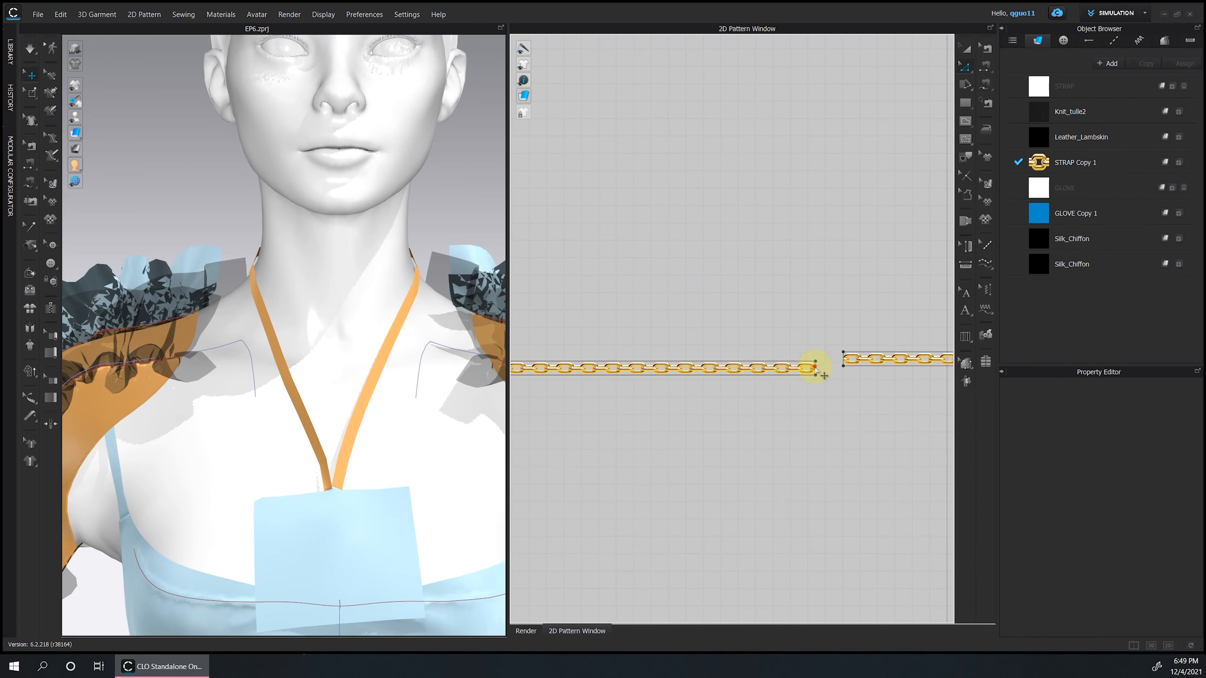
Shorten both chain neck straps at their facing ends and simulate the necklace.
{"action": "left_click", "coordinate": [772, 367]}
{"action": "left_click_drag", "start_coordinate": [843, 359], "coordinate": [896, 364]}
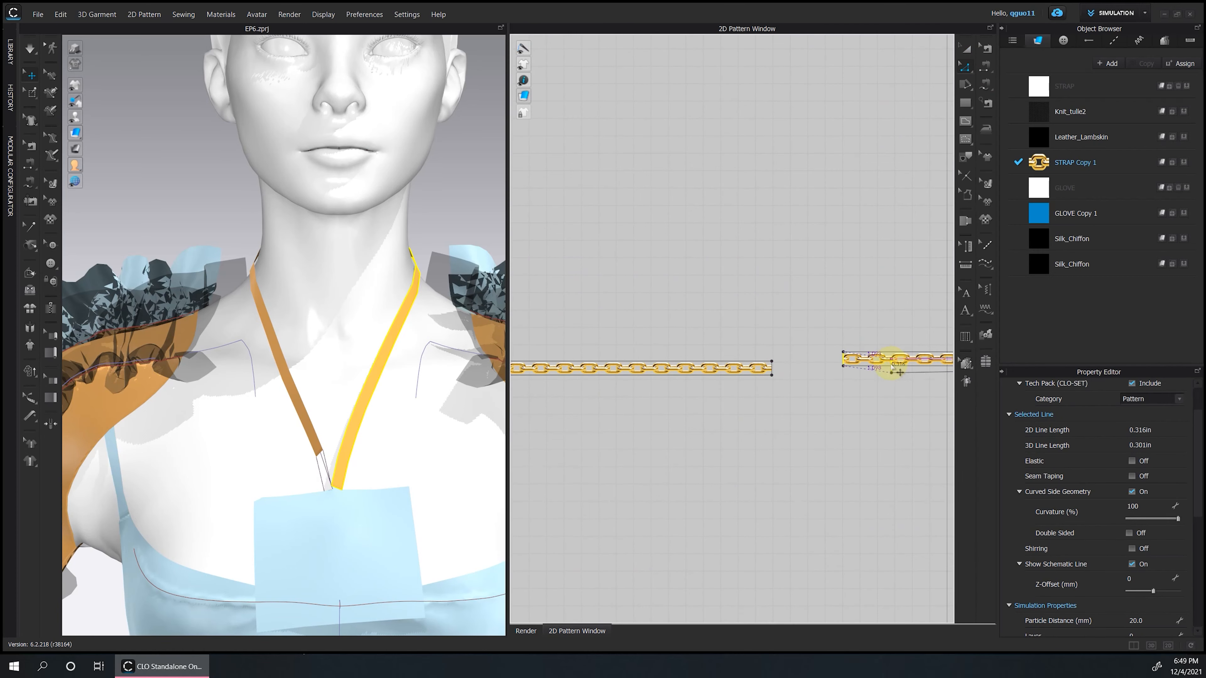
{"action": "key", "text": "space"}
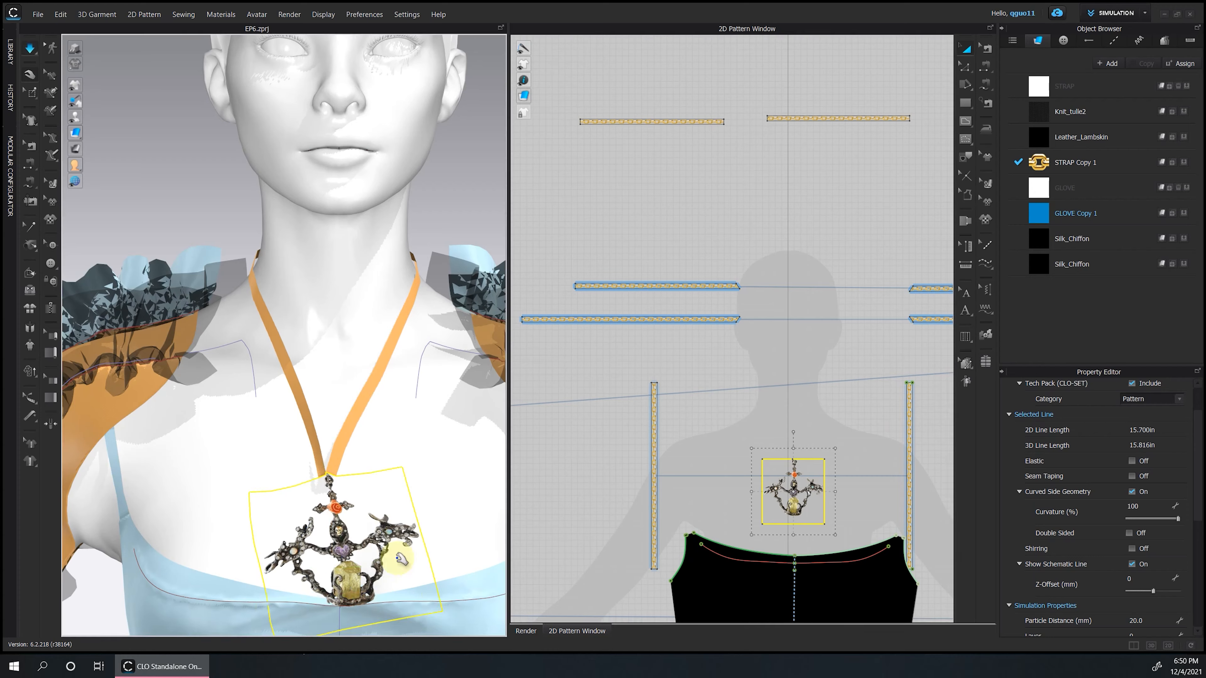
Freeze the pendant panel again below the shortened straps and run the simulation.
{"action": "right_click", "coordinate": [366, 512]}
{"action": "left_click", "coordinate": [470, 267]}
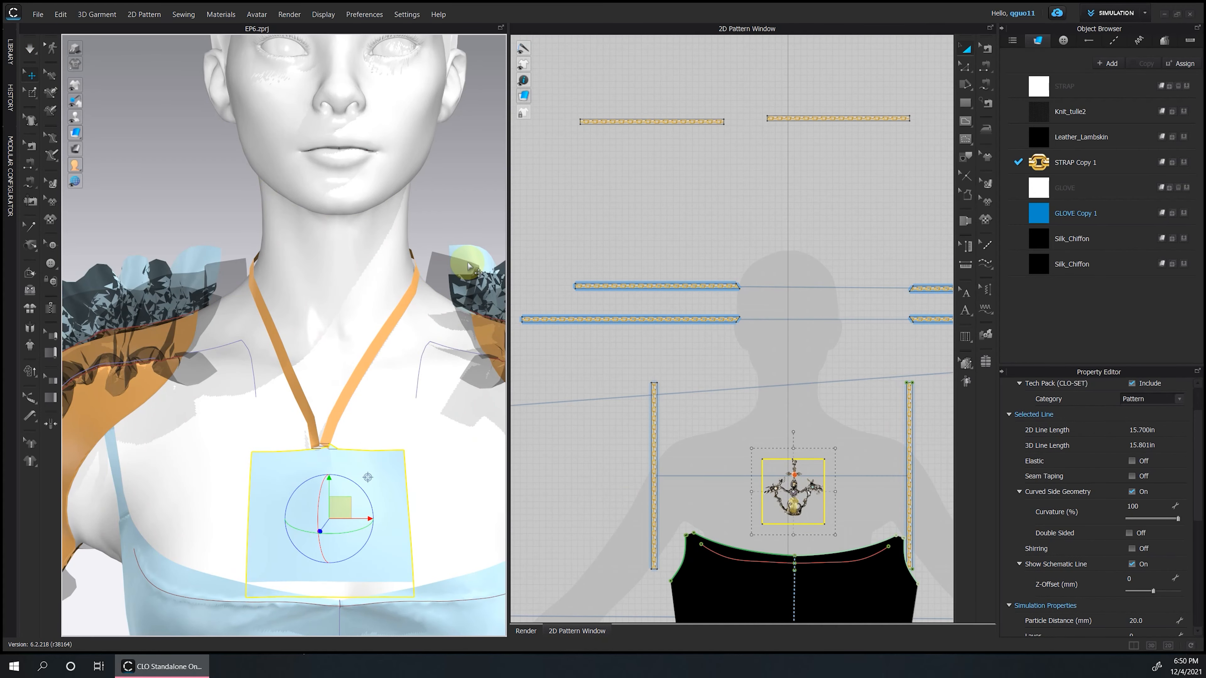
{"action": "key", "text": "space"}
Duplicate the STRAP Copy 1 chain fabric and change the copy's colour to black.
{"action": "left_click", "coordinate": [1075, 162]}
{"action": "left_click", "coordinate": [1146, 64]}
{"action": "scroll", "coordinate": [1162, 552], "scroll_direction": "down", "scroll_amount": 2}
{"action": "left_click", "coordinate": [1173, 601]}
{"action": "left_click", "coordinate": [742, 363]}
{"action": "left_click", "coordinate": [471, 198]}
Render the full outfit from the front with the pendant necklace.
{"action": "key", "text": "2"}
{"action": "left_click", "coordinate": [525, 630]}
{"action": "left_click", "coordinate": [967, 51]}
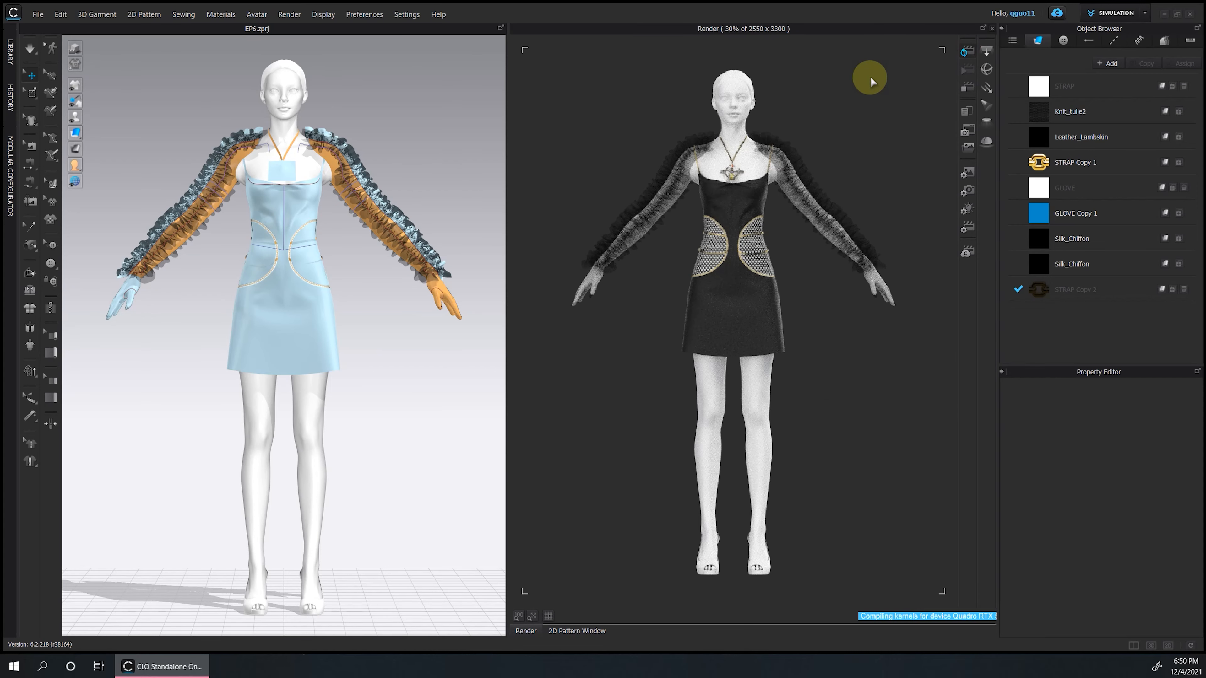
Detach the two neck straps from the pendant, shorten them to equal choker length, and simulate them around the neck.
{"action": "left_click", "coordinate": [577, 631]}
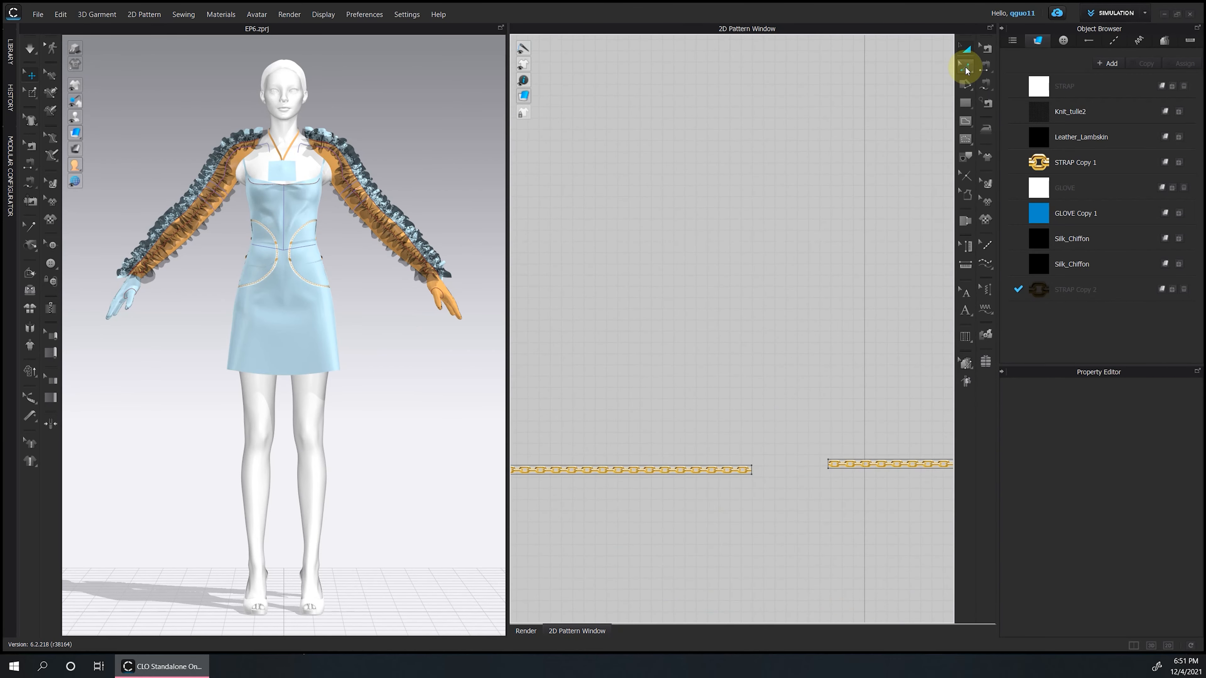
{"action": "left_click", "coordinate": [987, 49]}
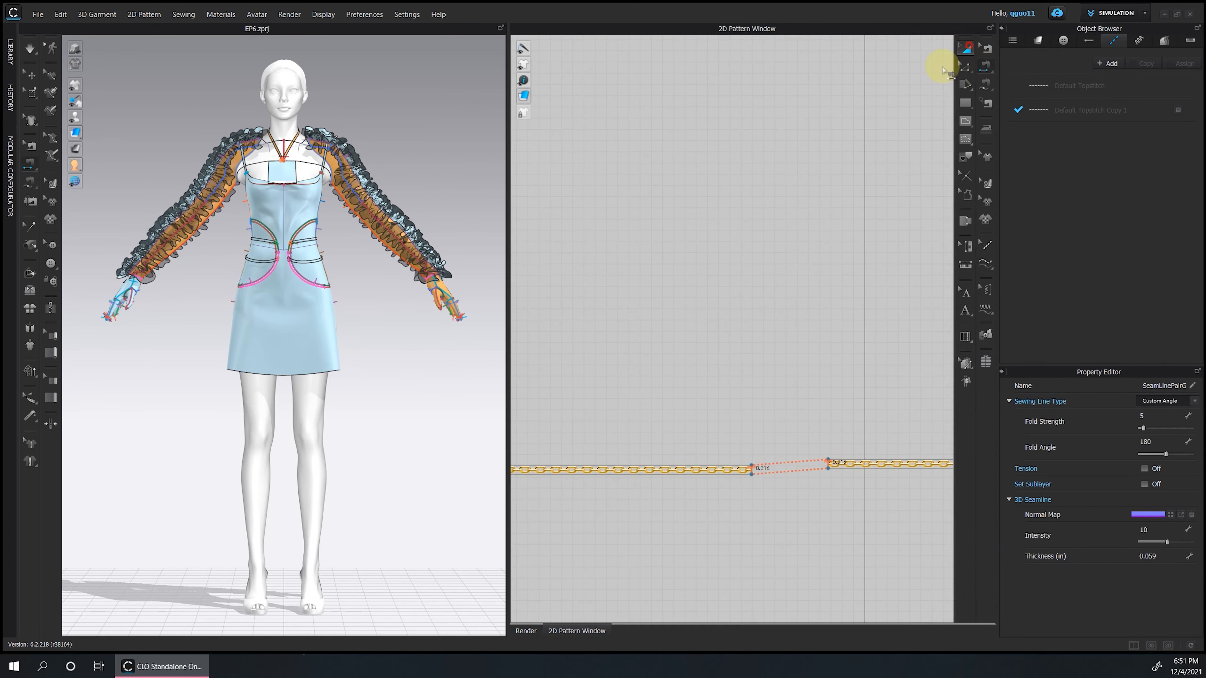
{"action": "left_click", "coordinate": [968, 49]}
{"action": "left_click", "coordinate": [665, 470]}
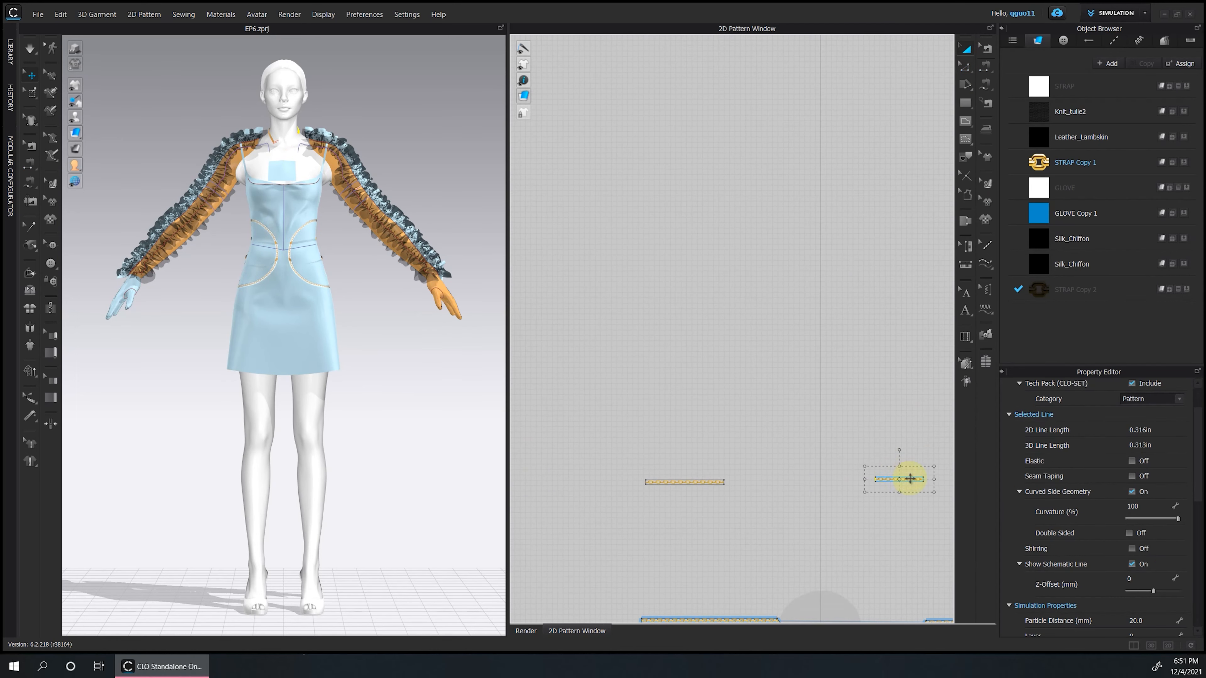
{"action": "left_click_drag", "start_coordinate": [749, 495], "coordinate": [753, 500]}
{"action": "key", "text": "z"}
{"action": "left_click_drag", "start_coordinate": [820, 498], "coordinate": [775, 498]}
{"action": "scroll", "coordinate": [292, 164], "scroll_direction": "up", "scroll_amount": 6}
{"action": "middle_click_drag", "start_coordinate": [292, 164], "coordinate": [319, 551]}
{"action": "key", "text": "space"}
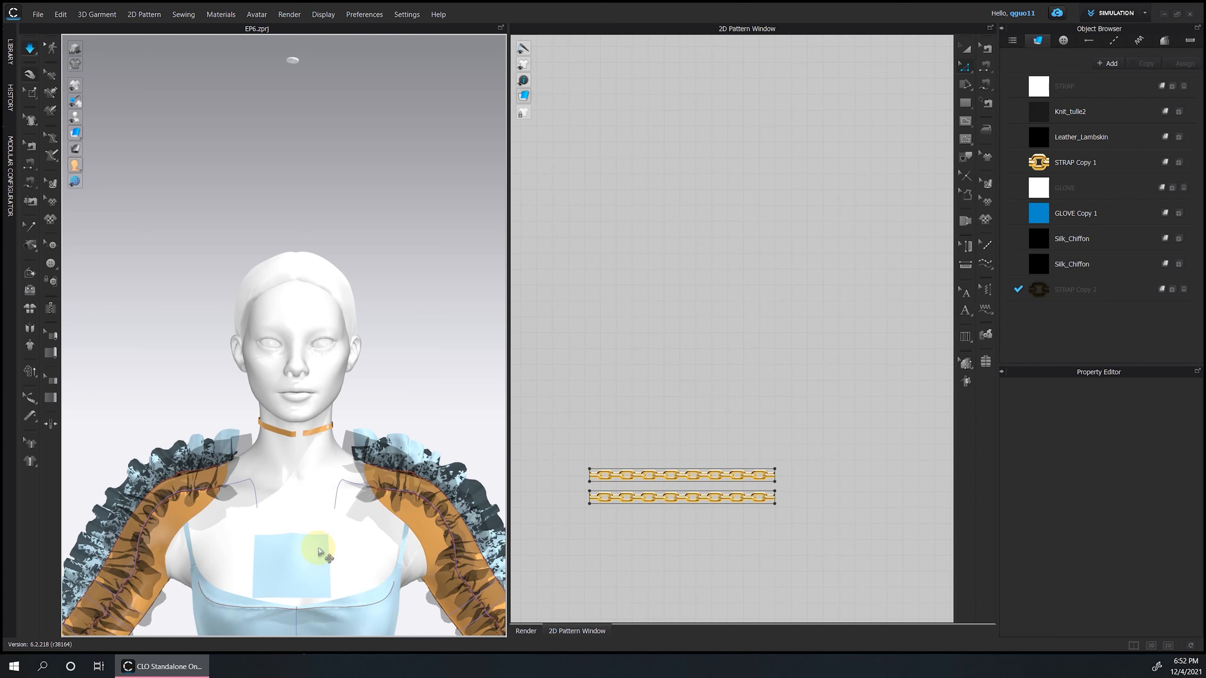
Adjust the two choker pieces so their front ends almost meet at the neck.
{"action": "left_click", "coordinate": [786, 475]}
{"action": "left_click", "coordinate": [729, 569]}
{"action": "key", "text": "space"}
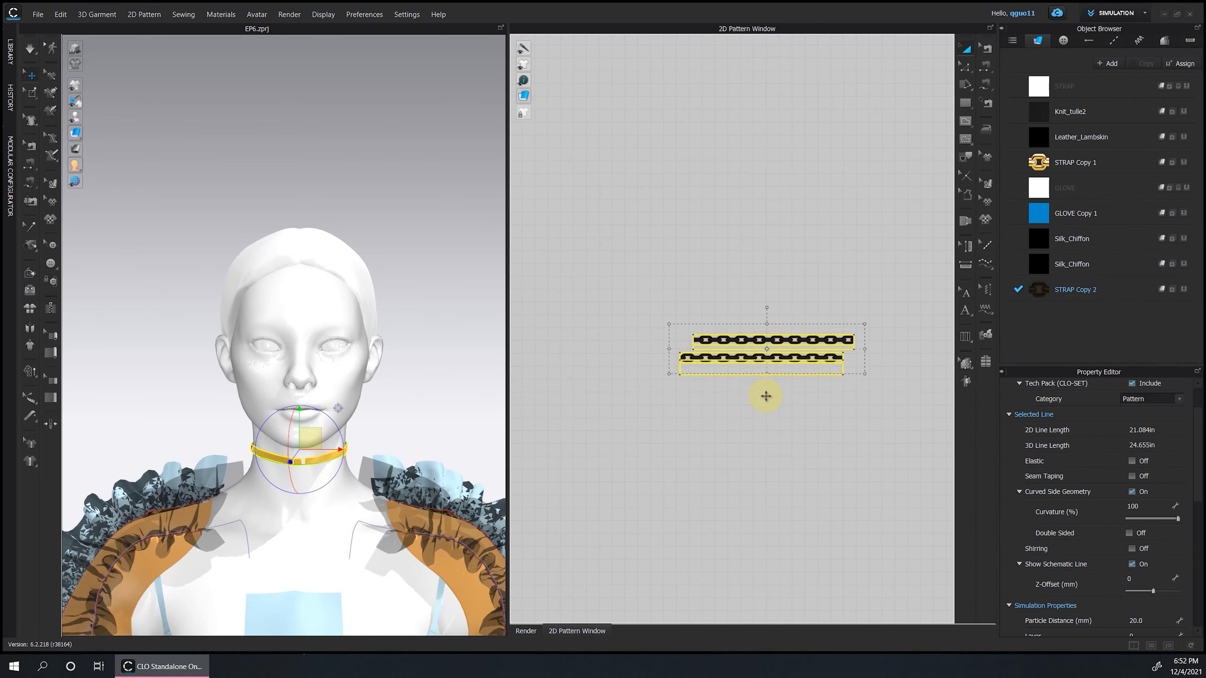
Widen the two STRAP Copy 2 chain pieces and merge them end to end into one choker pattern.
{"action": "left_click", "coordinate": [764, 396]}
{"action": "key", "text": "space"}
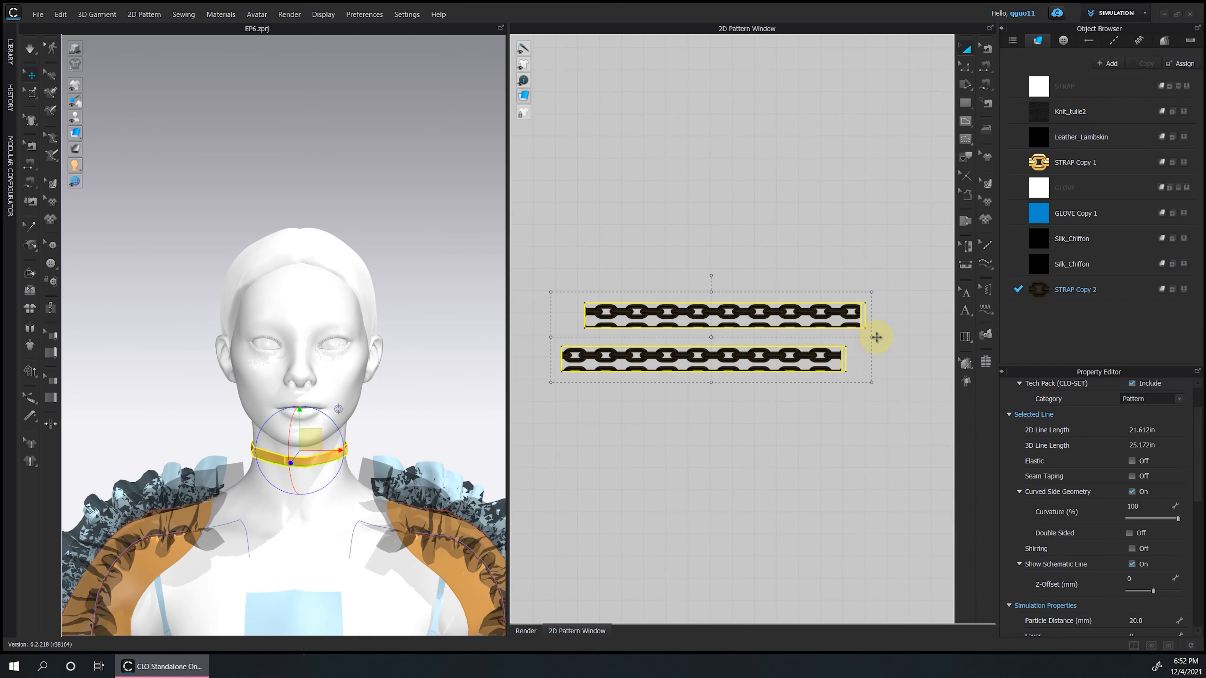
{"action": "left_click", "coordinate": [874, 336]}
{"action": "key", "text": "space"}
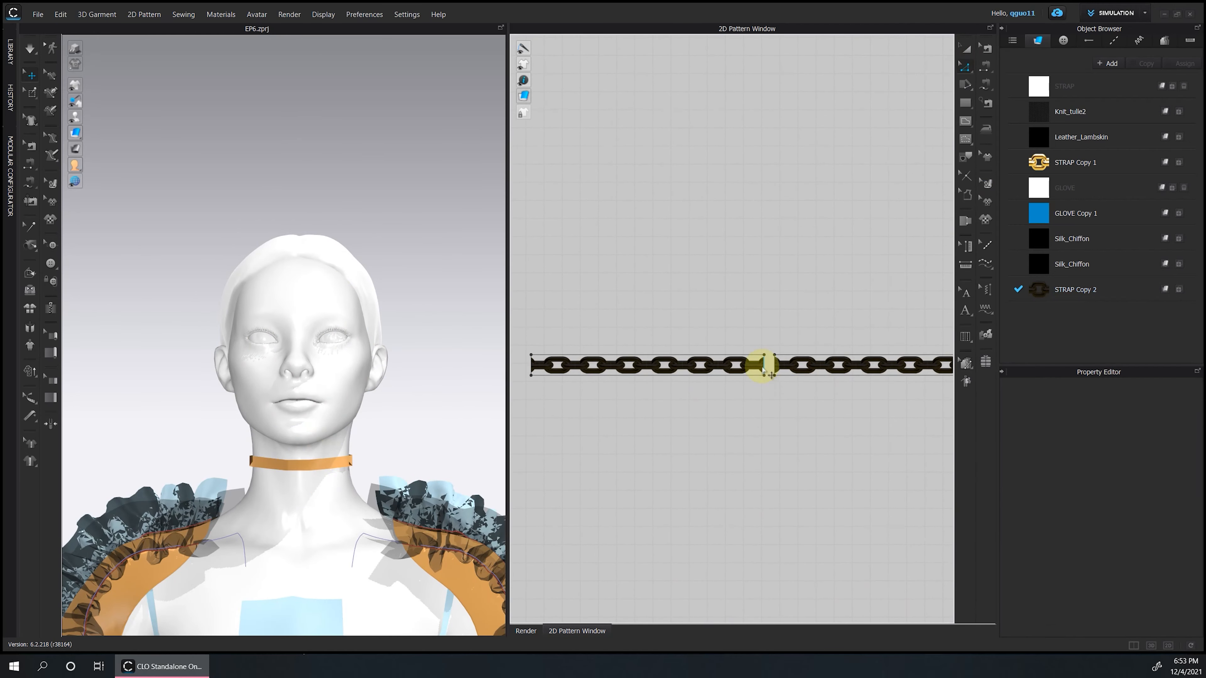
{"action": "right_click", "coordinate": [745, 354]}
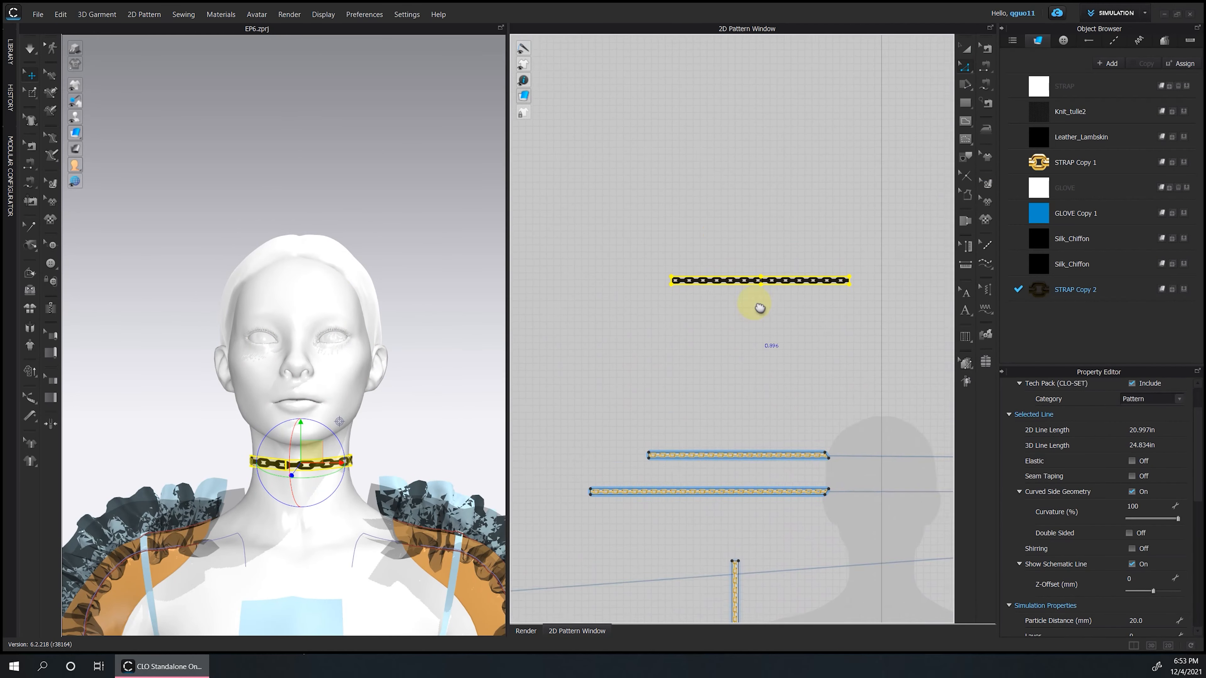
{"action": "middle_click_drag", "start_coordinate": [760, 307], "coordinate": [758, 253]}
Move the pendant panel up directly beneath the choker in both the 3D and 2D views.
{"action": "left_click", "coordinate": [966, 48]}
{"action": "left_click", "coordinate": [298, 615]}
{"action": "left_click_drag", "start_coordinate": [304, 574], "coordinate": [304, 468]}
{"action": "scroll", "coordinate": [770, 235], "scroll_direction": "up", "scroll_amount": 9}
{"action": "left_click_drag", "start_coordinate": [708, 337], "coordinate": [727, 253]}
{"action": "left_click", "coordinate": [734, 217]}
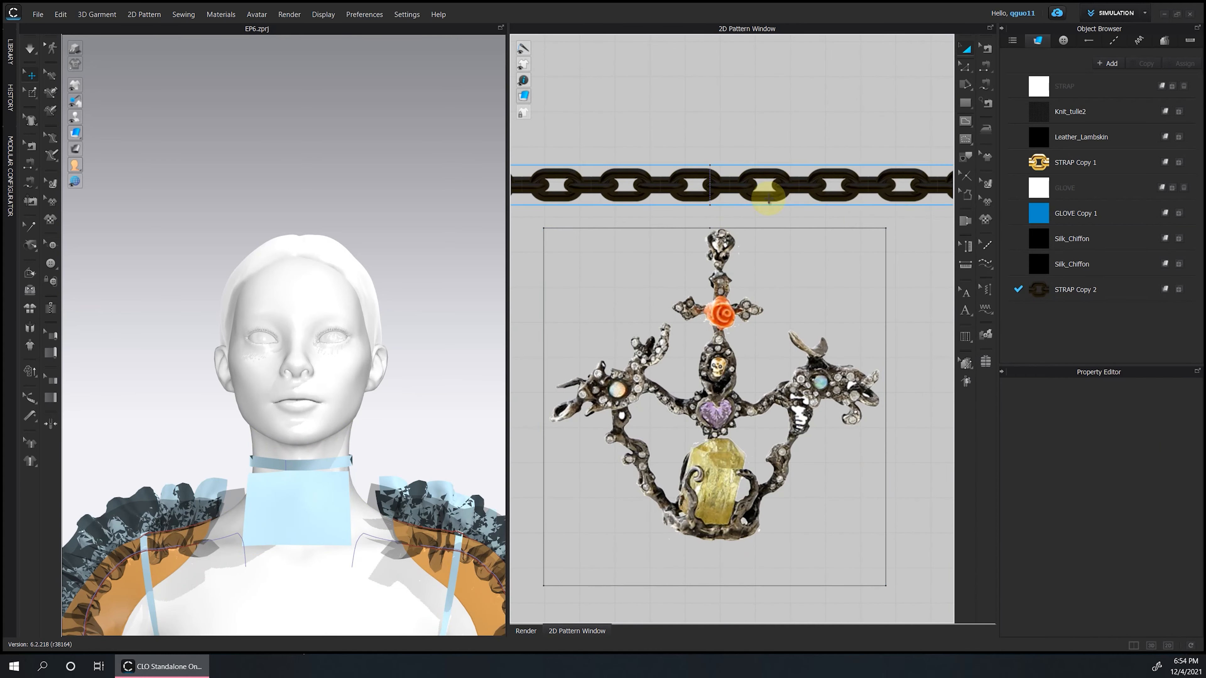
Draw a horizontal internal line about 0.33 in long on the lower part of the choker chain above the pendant.
{"action": "left_click", "coordinate": [986, 81]}
{"action": "left_click", "coordinate": [965, 122]}
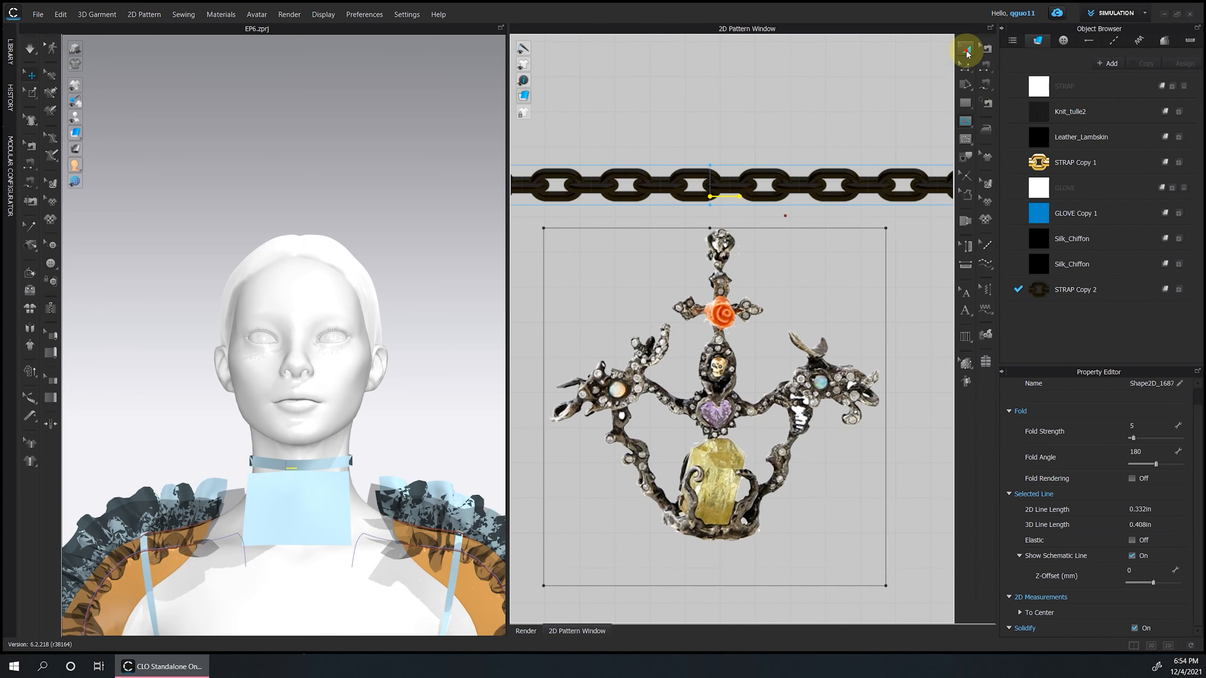
{"action": "left_click", "coordinate": [960, 49]}
{"action": "scroll", "coordinate": [693, 194], "scroll_direction": "up", "scroll_amount": 6}
{"action": "left_click", "coordinate": [986, 183]}
{"action": "left_click", "coordinate": [794, 178]}
{"action": "left_click_drag", "start_coordinate": [793, 177], "coordinate": [785, 187]}
Free-sew the choker's internal line to the pendant panel's top edge and simulate the hanging pendant.
{"action": "left_click", "coordinate": [987, 85]}
{"action": "left_click", "coordinate": [820, 200]}
{"action": "left_click", "coordinate": [740, 200]}
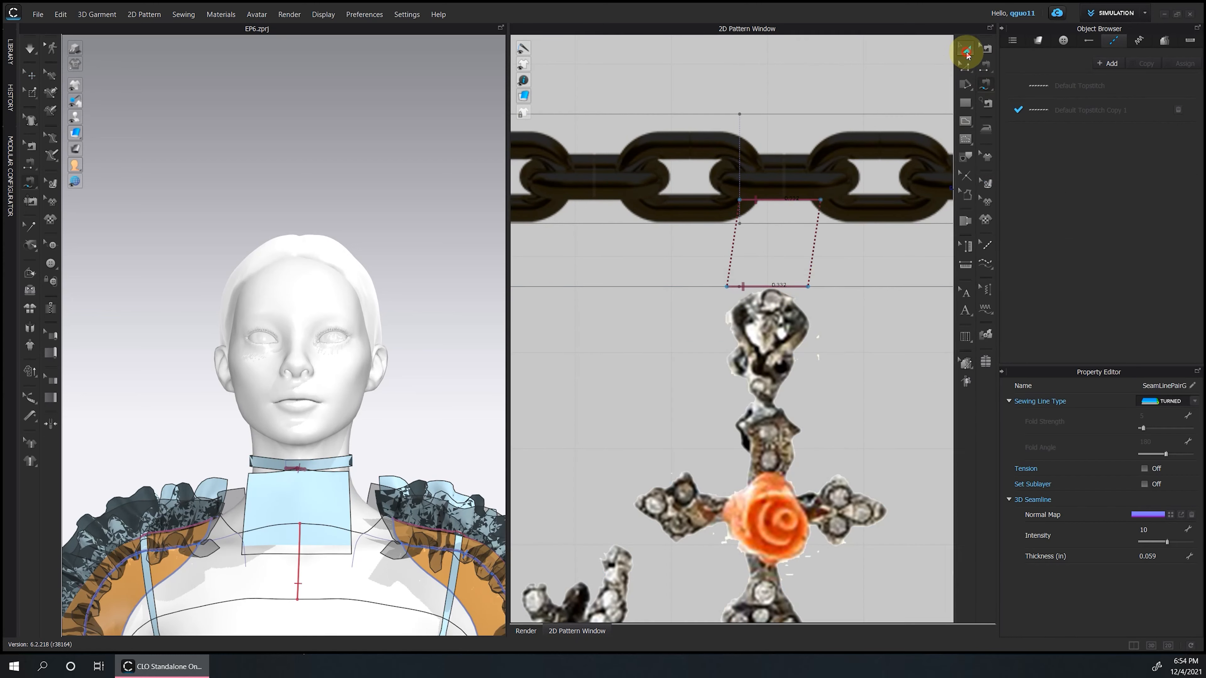
{"action": "left_click", "coordinate": [965, 49]}
{"action": "left_click", "coordinate": [296, 503]}
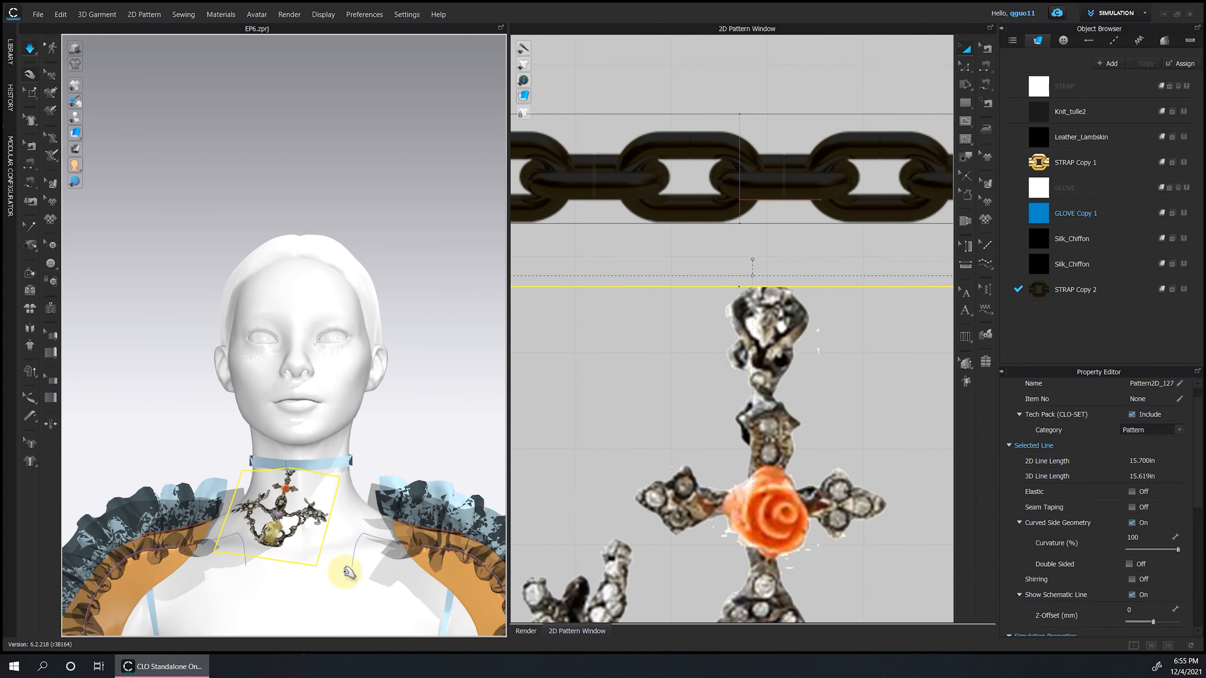
Shift the short internal line along the choker chain and unsolidify the hanging pendant panel.
{"action": "left_click", "coordinate": [835, 198]}
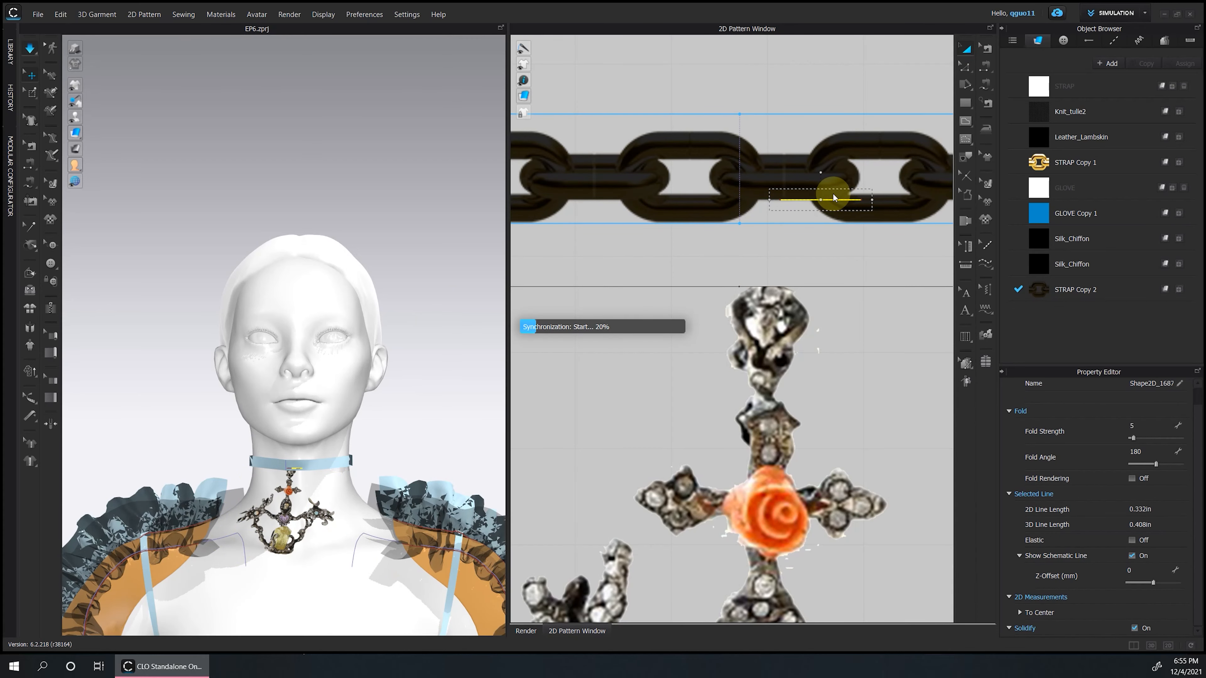
{"action": "left_click", "coordinate": [1047, 325]}
{"action": "right_click", "coordinate": [837, 474]}
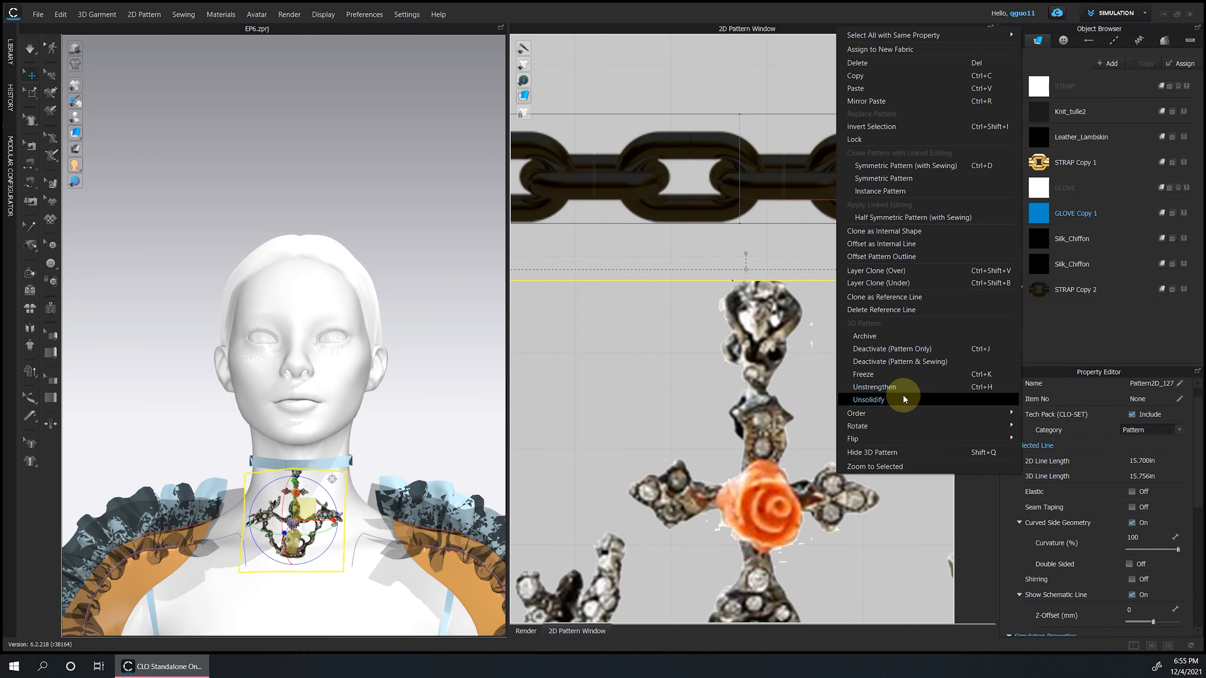
{"action": "left_click", "coordinate": [450, 408]}
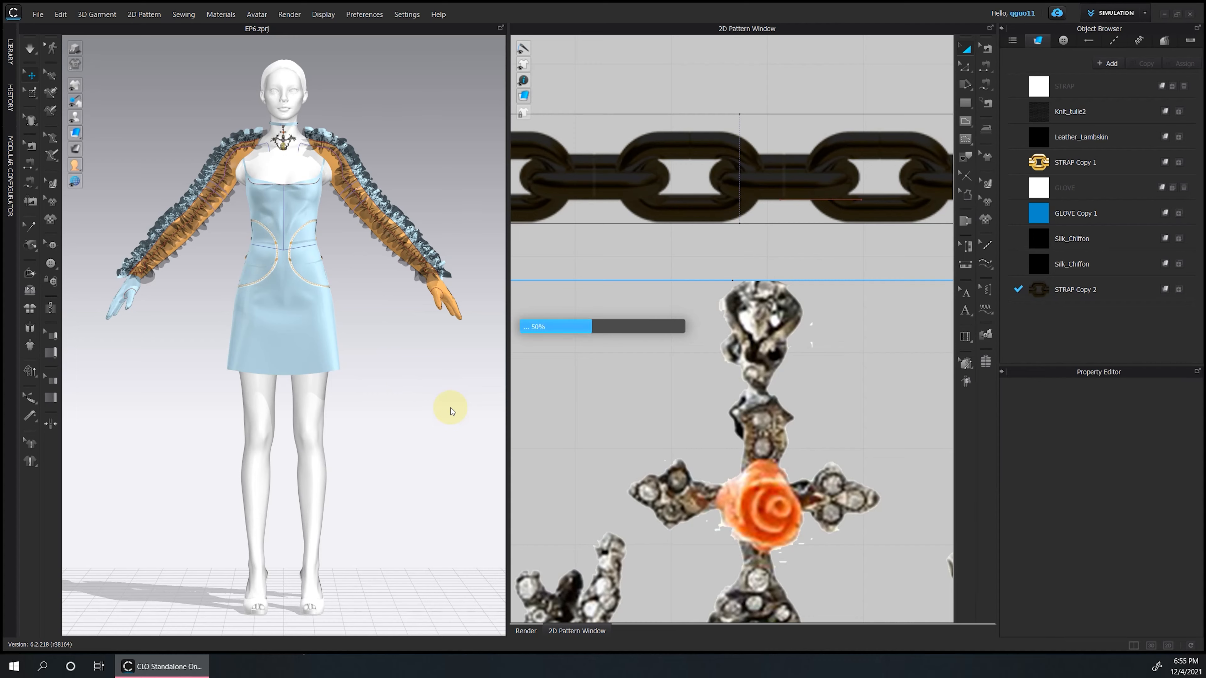
{"action": "scroll", "coordinate": [450, 409], "scroll_direction": "down", "scroll_amount": 1}
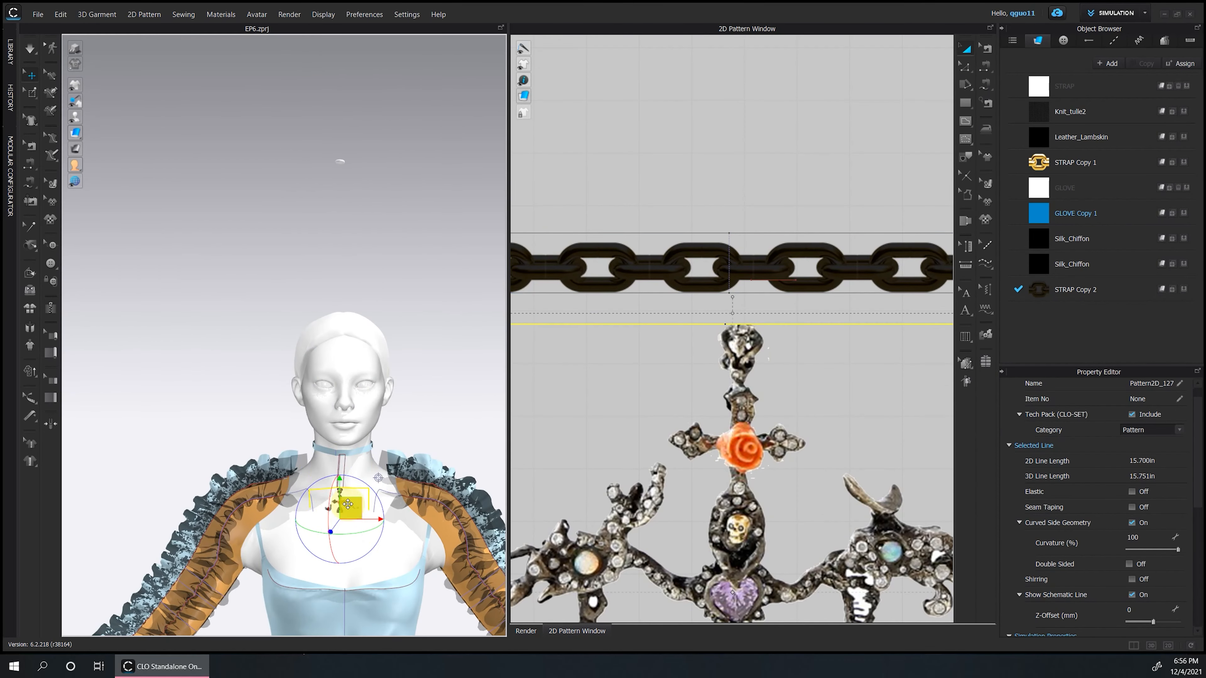
{"action": "left_click", "coordinate": [342, 524]}
Paste a copy of the black choker chain below the original and lengthen it into a longer necklace strand.
{"action": "left_click", "coordinate": [761, 309]}
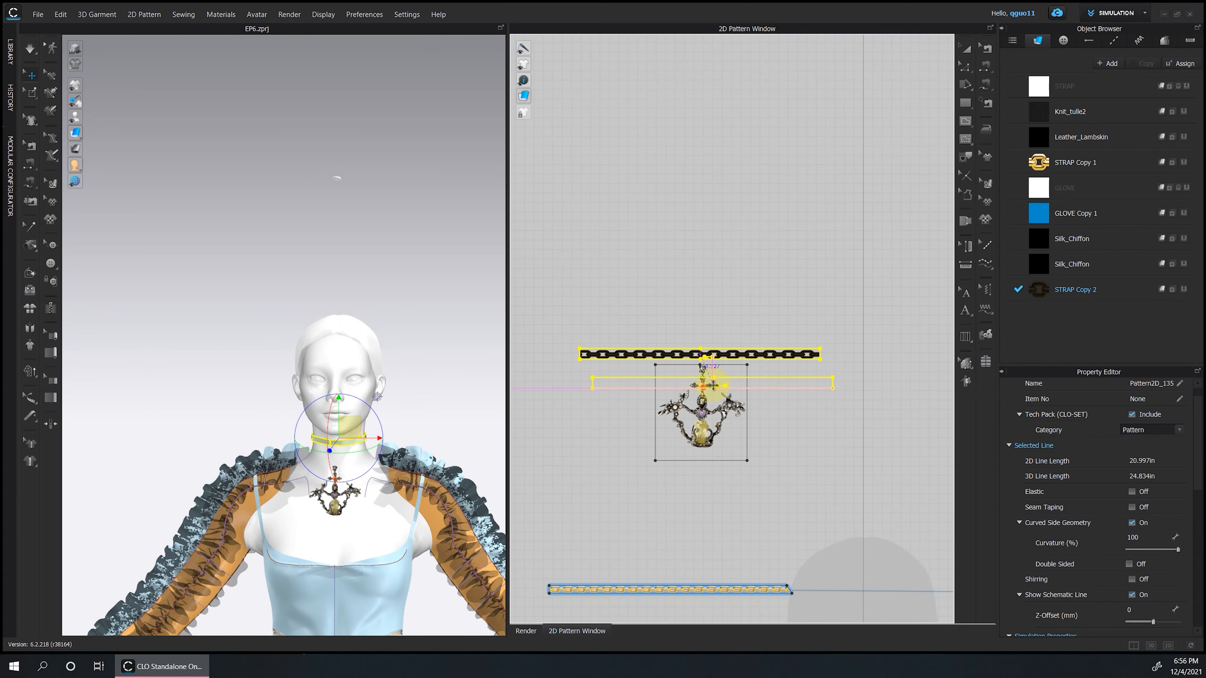
{"action": "left_click_drag", "start_coordinate": [837, 388], "coordinate": [876, 388]}
{"action": "left_click", "coordinate": [847, 499]}
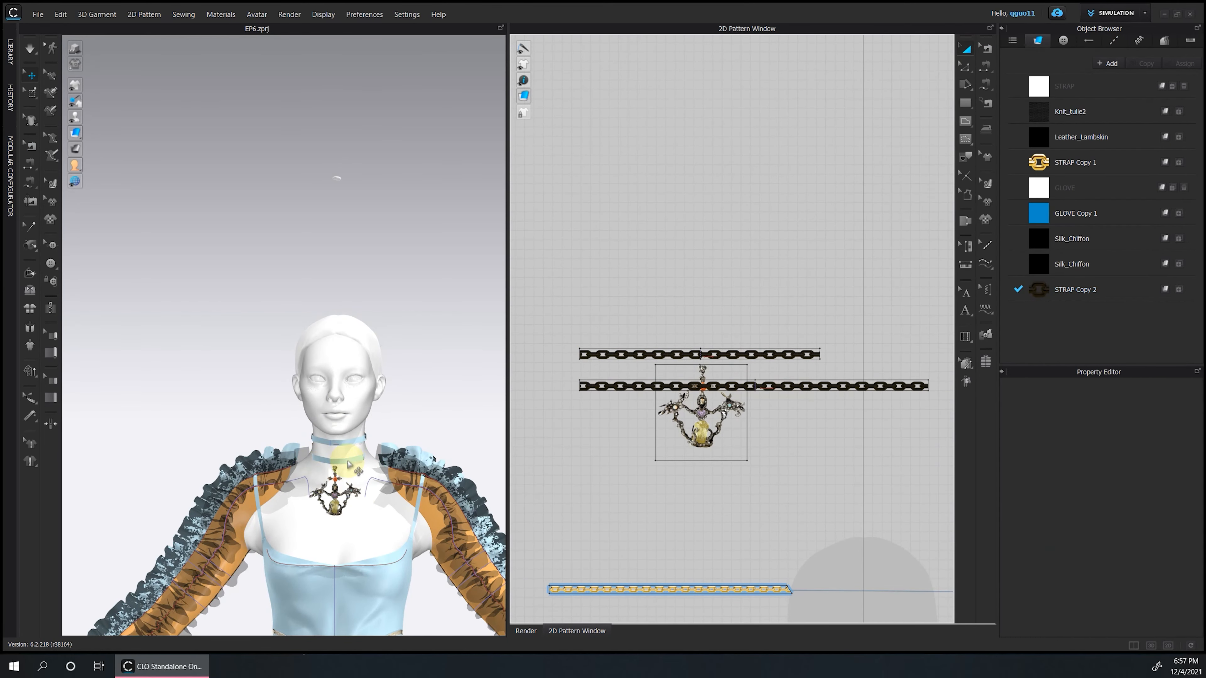
Arrange the longer chain strand around the neck at the Neck_Front arrangement point.
{"action": "left_click", "coordinate": [348, 462]}
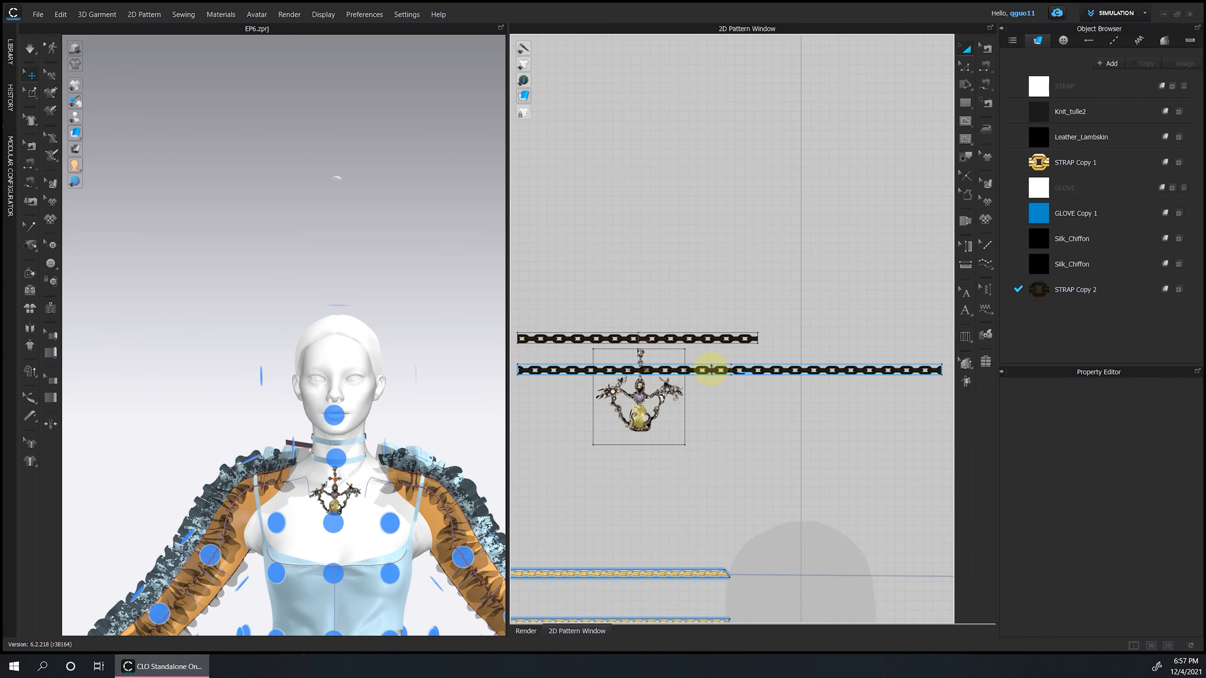
{"action": "left_click", "coordinate": [352, 459]}
{"action": "scroll", "coordinate": [813, 375], "scroll_direction": "down", "scroll_amount": 3}
Sew the long chain's ends together and to the choker's end, and start the simulation.
{"action": "left_click", "coordinate": [985, 66]}
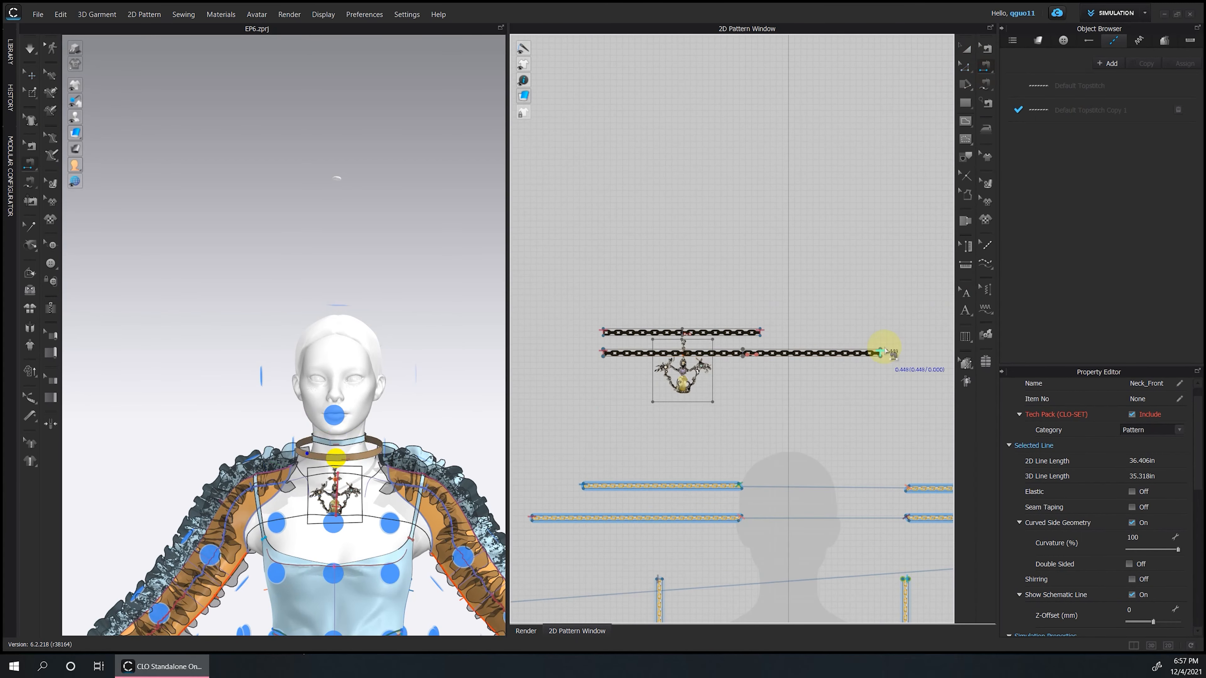
{"action": "left_click", "coordinate": [603, 352]}
{"action": "left_click", "coordinate": [603, 331]}
{"action": "key", "text": "q"}
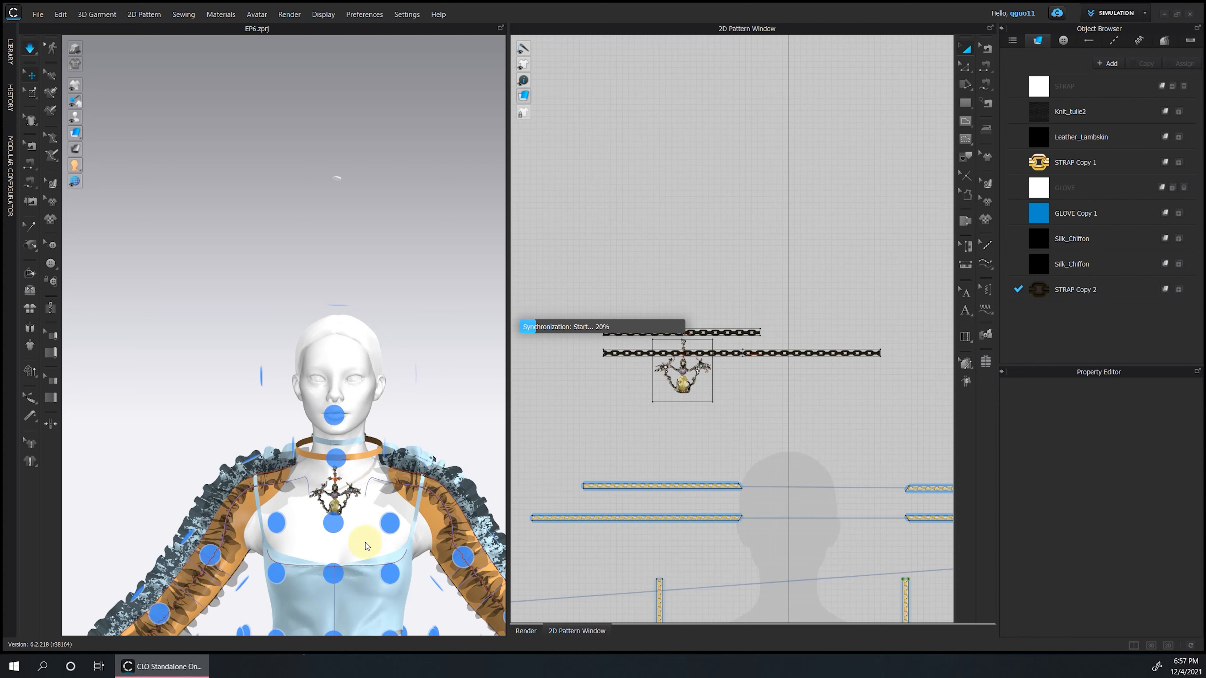
Freeze the pendant panel and simulate the long chain strand draping around the neck.
{"action": "left_click", "coordinate": [75, 133]}
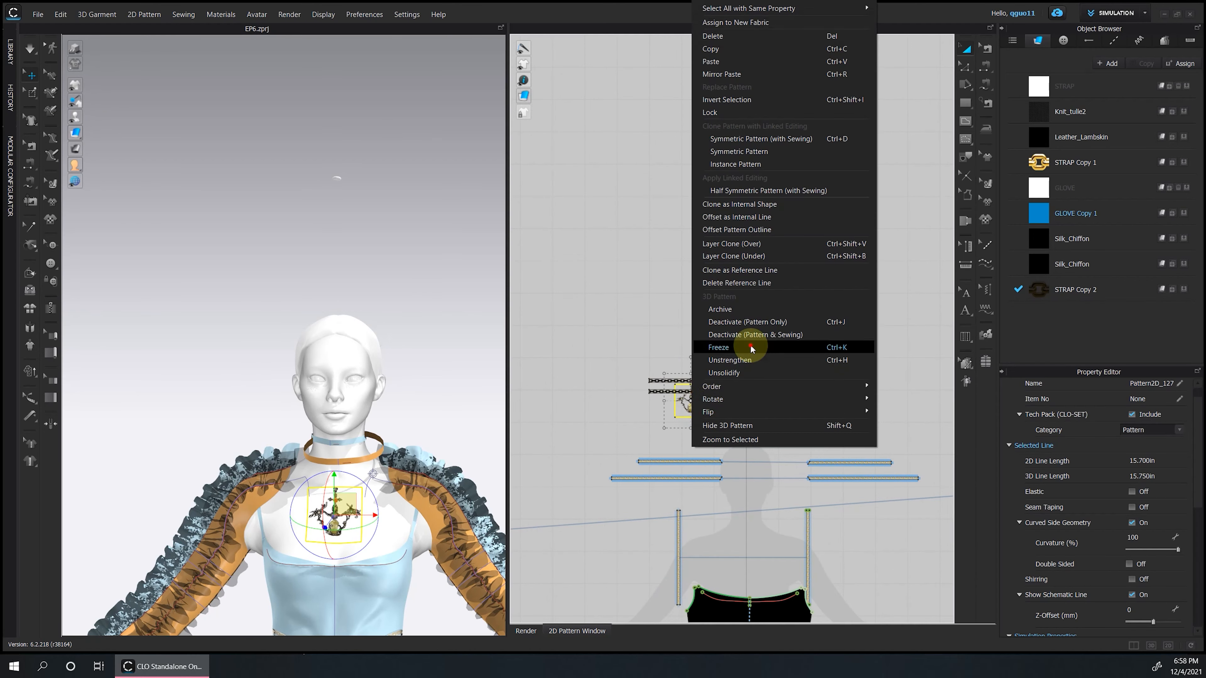
{"action": "left_click", "coordinate": [754, 347]}
{"action": "right_click_drag", "start_coordinate": [353, 340], "coordinate": [391, 334]}
{"action": "left_click", "coordinate": [33, 49]}
{"action": "scroll", "coordinate": [333, 356], "scroll_direction": "up", "scroll_amount": 3}
{"action": "right_click_drag", "start_coordinate": [266, 417], "coordinate": [467, 442]}
{"action": "scroll", "coordinate": [780, 345], "scroll_direction": "up", "scroll_amount": 5}
Shorten the long chain strand slightly from its end and simulate it around the neck.
{"action": "left_click", "coordinate": [964, 65]}
{"action": "left_click", "coordinate": [966, 48]}
{"action": "left_click", "coordinate": [731, 450]}
{"action": "left_click_drag", "start_coordinate": [824, 450], "coordinate": [808, 450]}
{"action": "key", "text": "2"}
{"action": "key", "text": "space"}
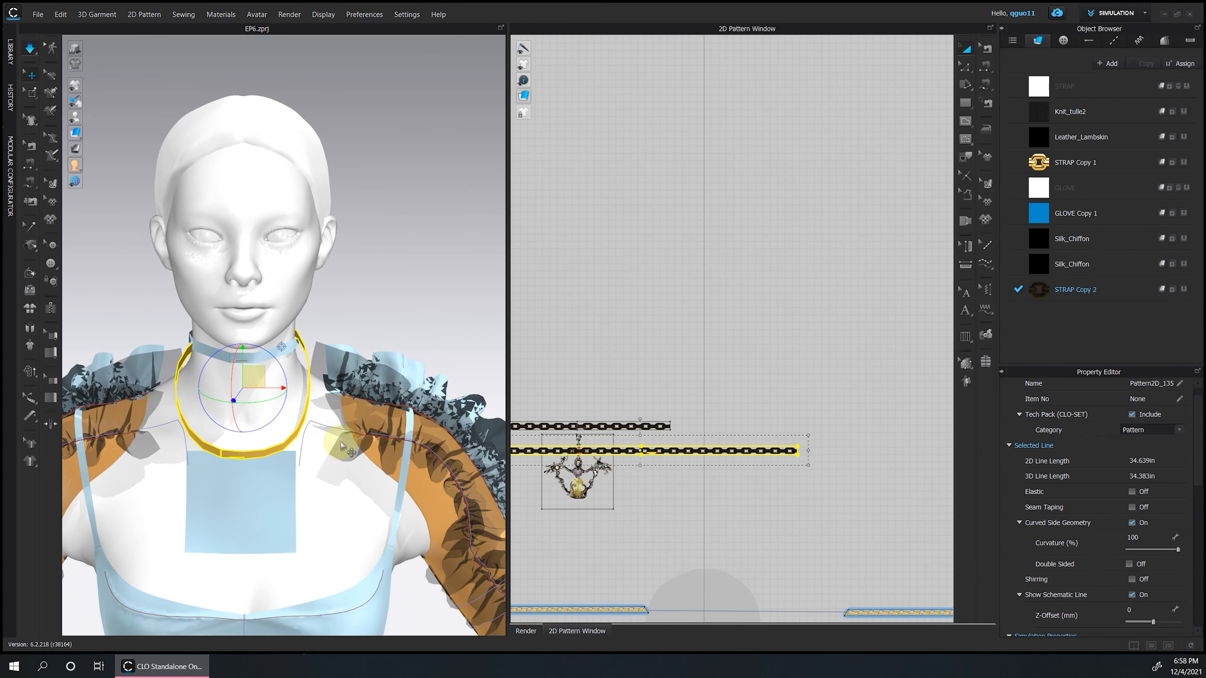
Unfreeze the choker chain around the neck and stop the simulation.
{"action": "right_click", "coordinate": [261, 359]}
{"action": "left_click", "coordinate": [334, 120]}
{"action": "key", "text": "space"}
Move the pendant panel lower in the 2D layout and shift the long chain strand into place above it.
{"action": "scroll", "coordinate": [577, 472], "scroll_direction": "up", "scroll_amount": 4}
{"action": "middle_click_drag", "start_coordinate": [577, 471], "coordinate": [734, 340]}
{"action": "left_click_drag", "start_coordinate": [735, 340], "coordinate": [748, 418]}
{"action": "left_click_drag", "start_coordinate": [772, 309], "coordinate": [747, 316]}
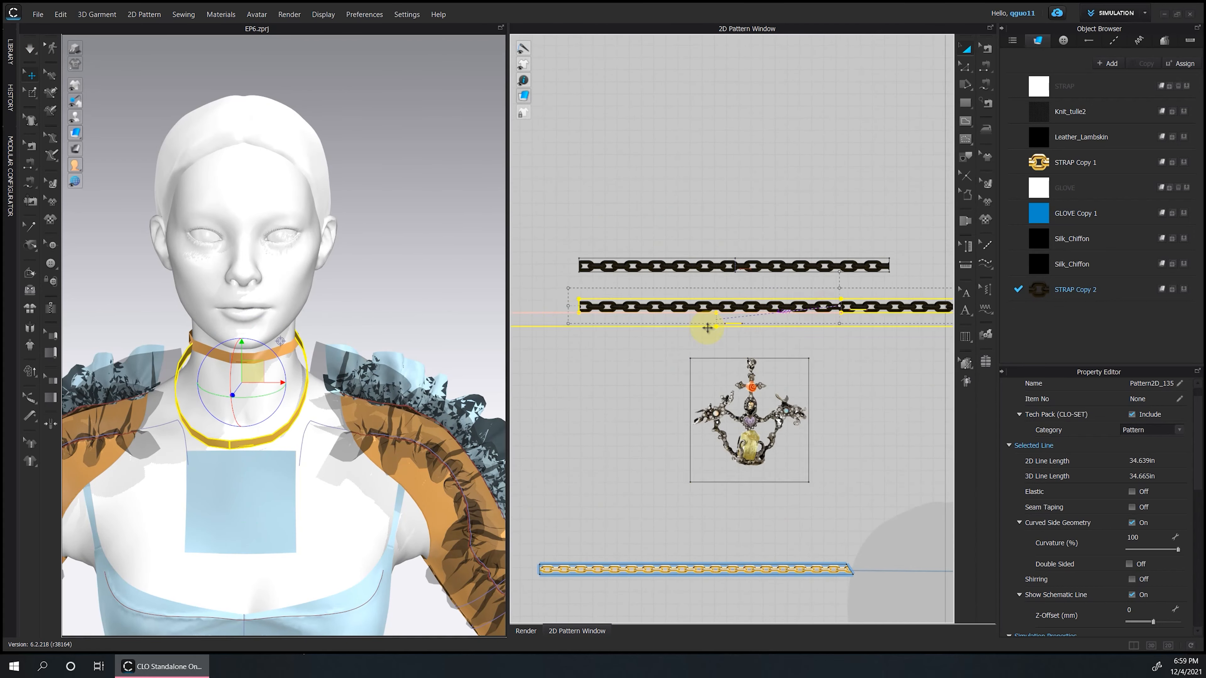
Sew the pendant's top edge to the short internal line on the long chain and simulate the pendant hanging from it.
{"action": "scroll", "coordinate": [747, 316], "scroll_direction": "up", "scroll_amount": 3}
{"action": "left_click", "coordinate": [730, 310]}
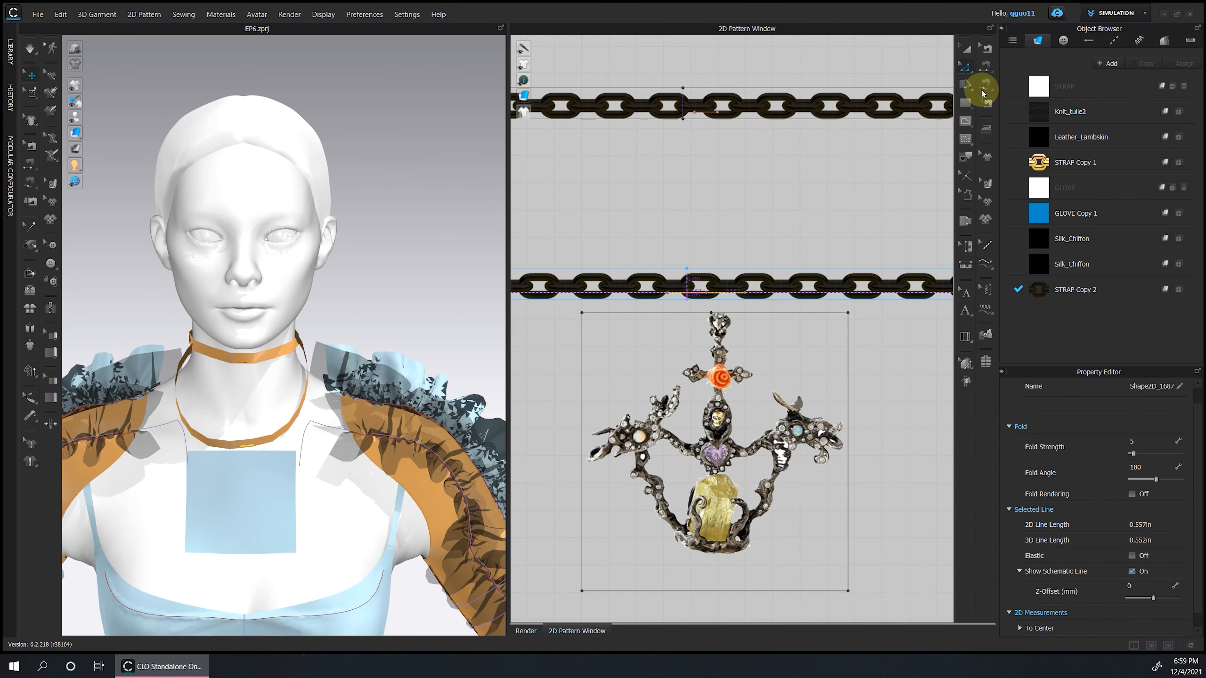
{"action": "left_click", "coordinate": [982, 92]}
{"action": "scroll", "coordinate": [811, 332], "scroll_direction": "up", "scroll_amount": 4}
{"action": "left_click", "coordinate": [966, 124]}
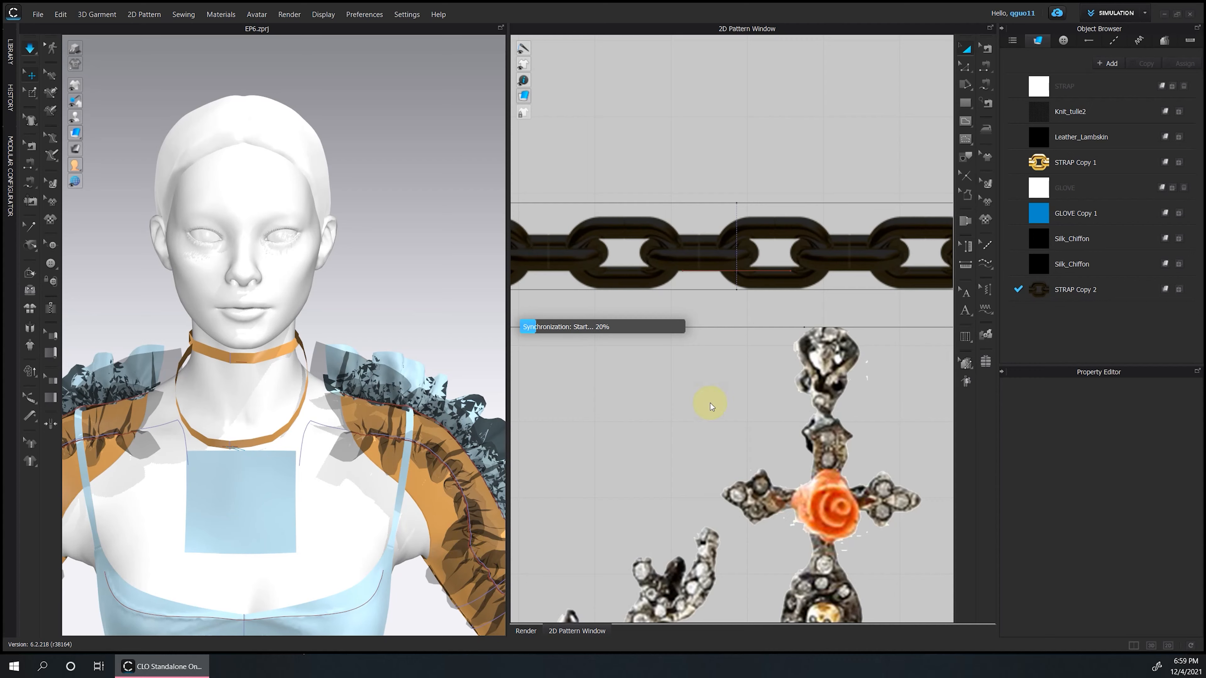
{"action": "left_click", "coordinate": [270, 495]}
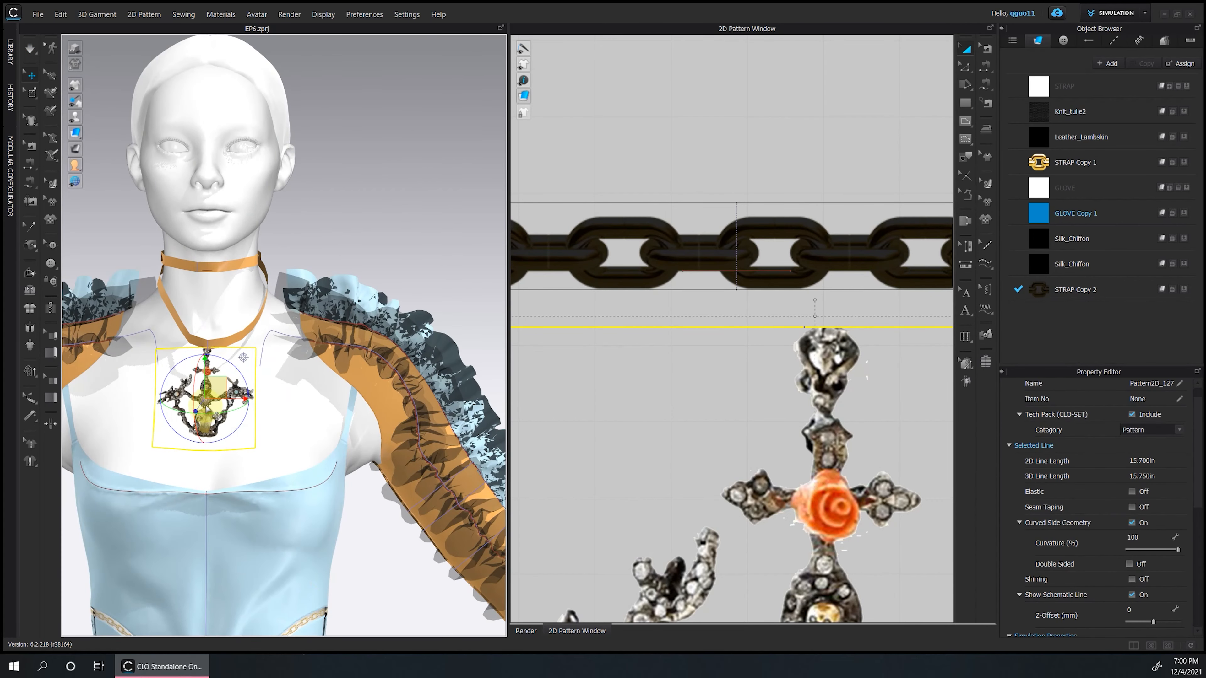
{"action": "key", "text": "space"}
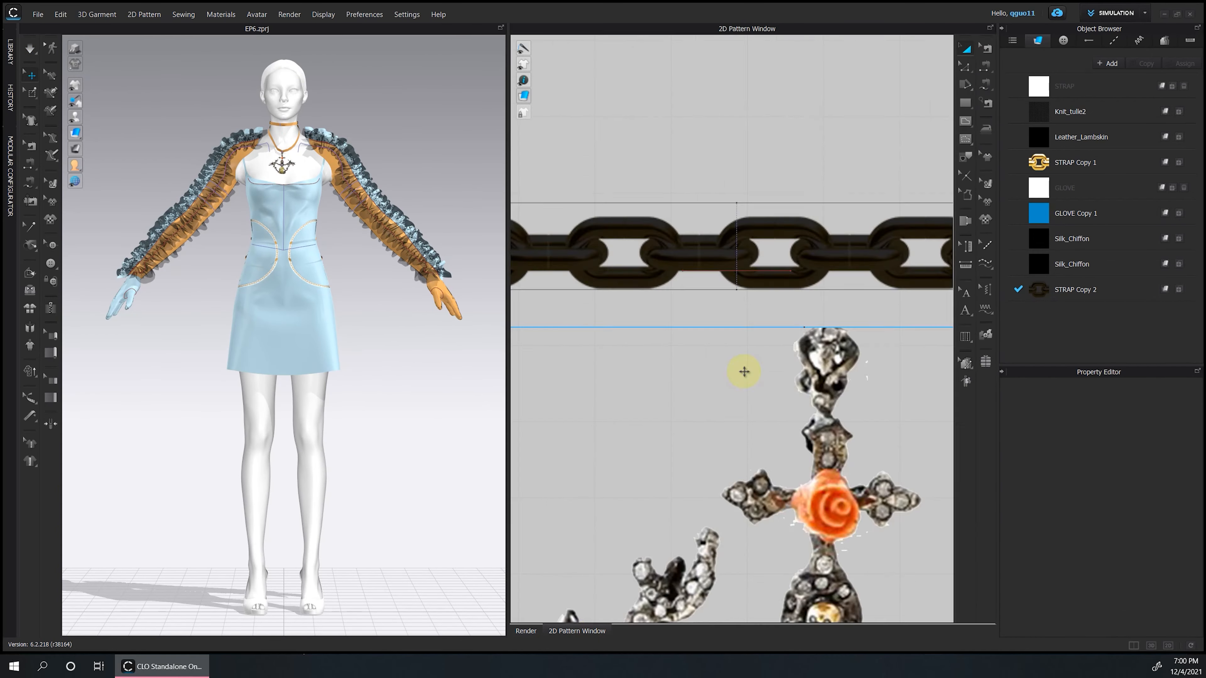
Place a mirrored half of the long chain beside the remaining half and deactivate the pendant panel.
{"action": "scroll", "coordinate": [740, 368], "scroll_direction": "down", "scroll_amount": 3}
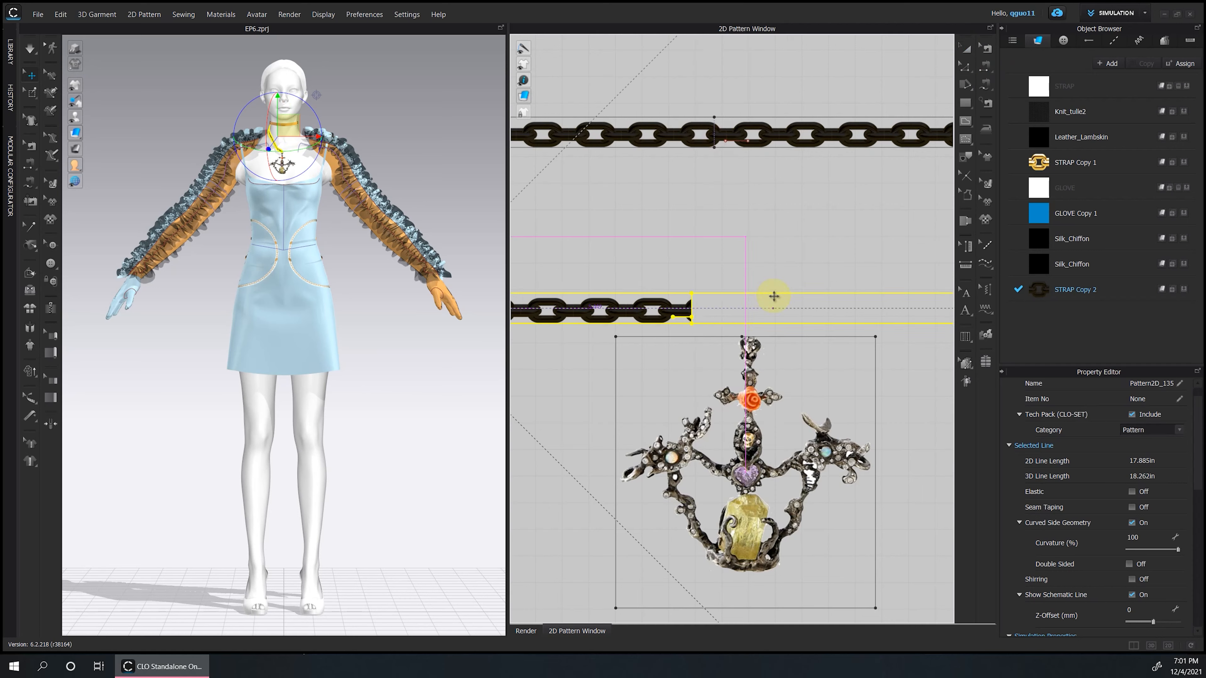
{"action": "left_click", "coordinate": [772, 296]}
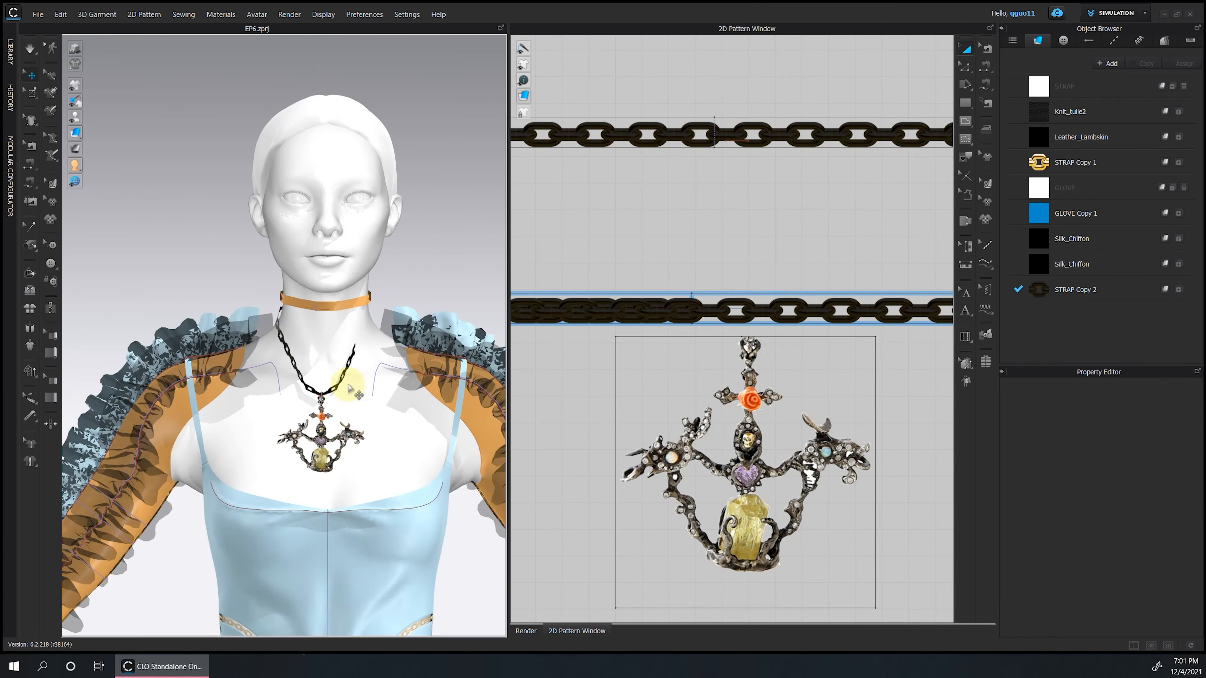
{"action": "left_click", "coordinate": [357, 412]}
{"action": "left_click", "coordinate": [363, 337]}
{"action": "right_click", "coordinate": [788, 515]}
{"action": "left_click", "coordinate": [861, 323]}
{"action": "left_click_drag", "start_coordinate": [729, 320], "coordinate": [910, 328]}
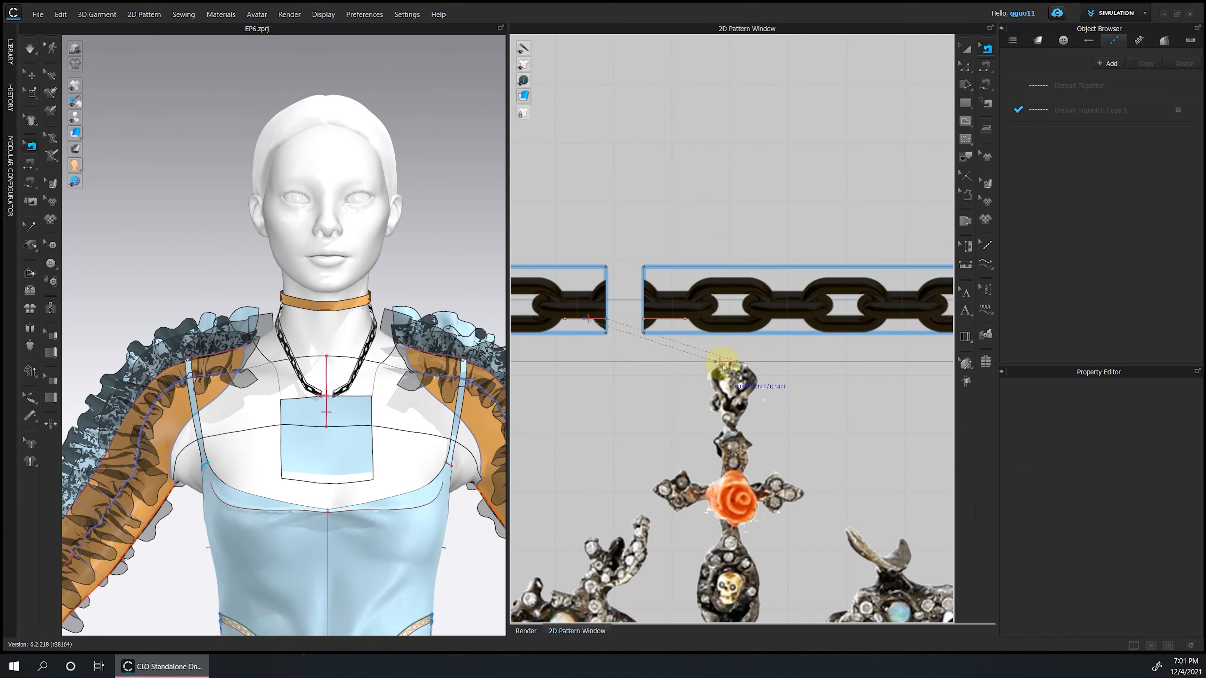
Merge the two mirrored long chain halves along their centre edges into one continuous strand.
{"action": "left_click", "coordinate": [966, 49]}
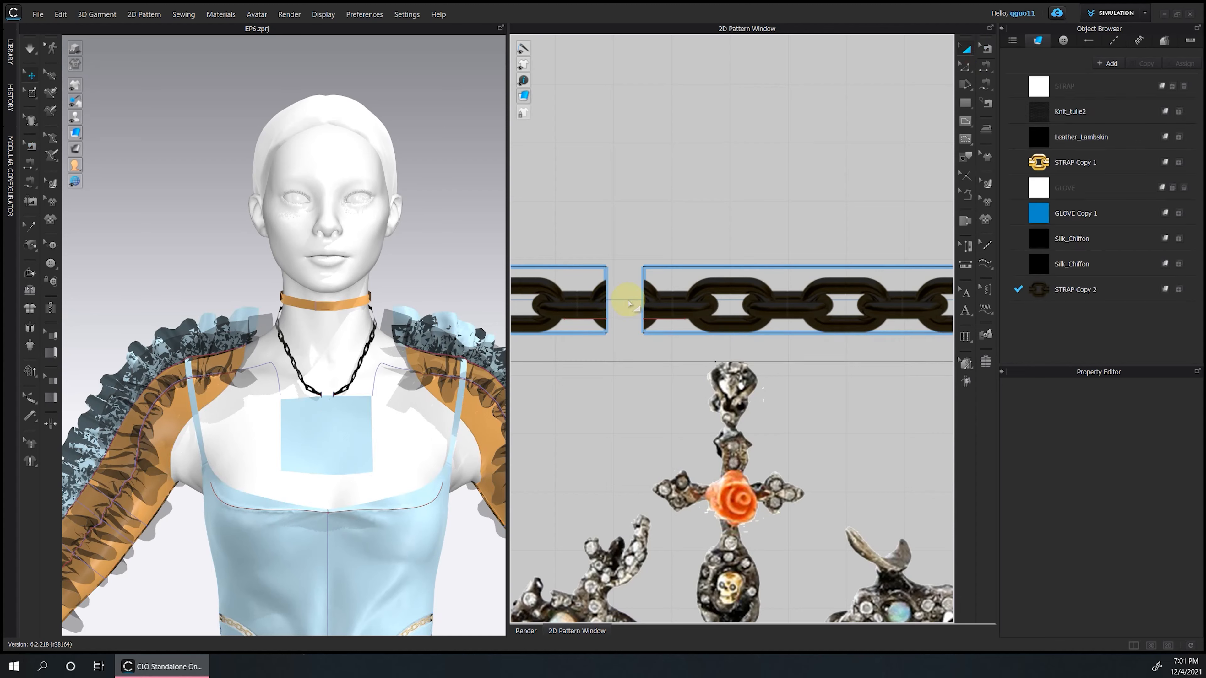
{"action": "left_click", "coordinate": [965, 68]}
{"action": "right_click", "coordinate": [606, 293]}
{"action": "left_click", "coordinate": [664, 447]}
{"action": "left_click", "coordinate": [966, 49]}
{"action": "right_click", "coordinate": [635, 304]}
{"action": "left_click", "coordinate": [708, 166]}
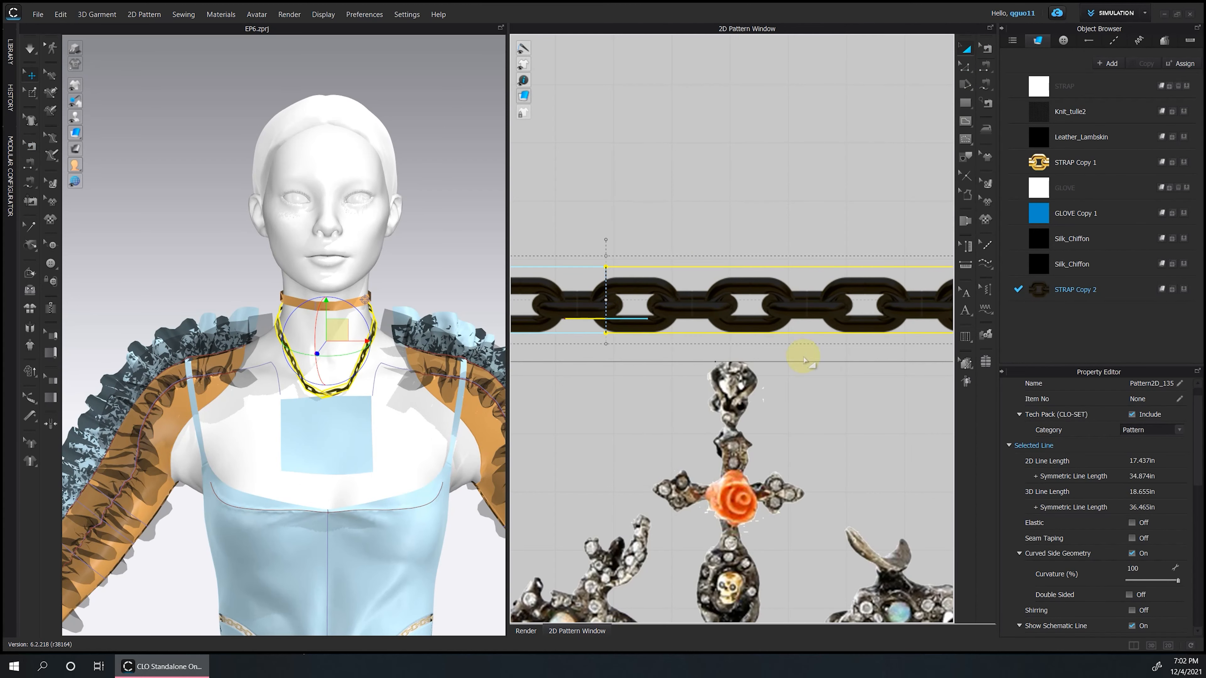
{"action": "left_click", "coordinate": [966, 49]}
{"action": "right_click", "coordinate": [664, 307]}
{"action": "left_click", "coordinate": [721, 181]}
Sew a short segment of the pendant's top edge to the short line at the centre of the long chain.
{"action": "left_click", "coordinate": [986, 85]}
{"action": "left_click", "coordinate": [714, 362]}
{"action": "left_click", "coordinate": [750, 362]}
{"action": "left_click", "coordinate": [594, 321]}
{"action": "left_click", "coordinate": [985, 46]}
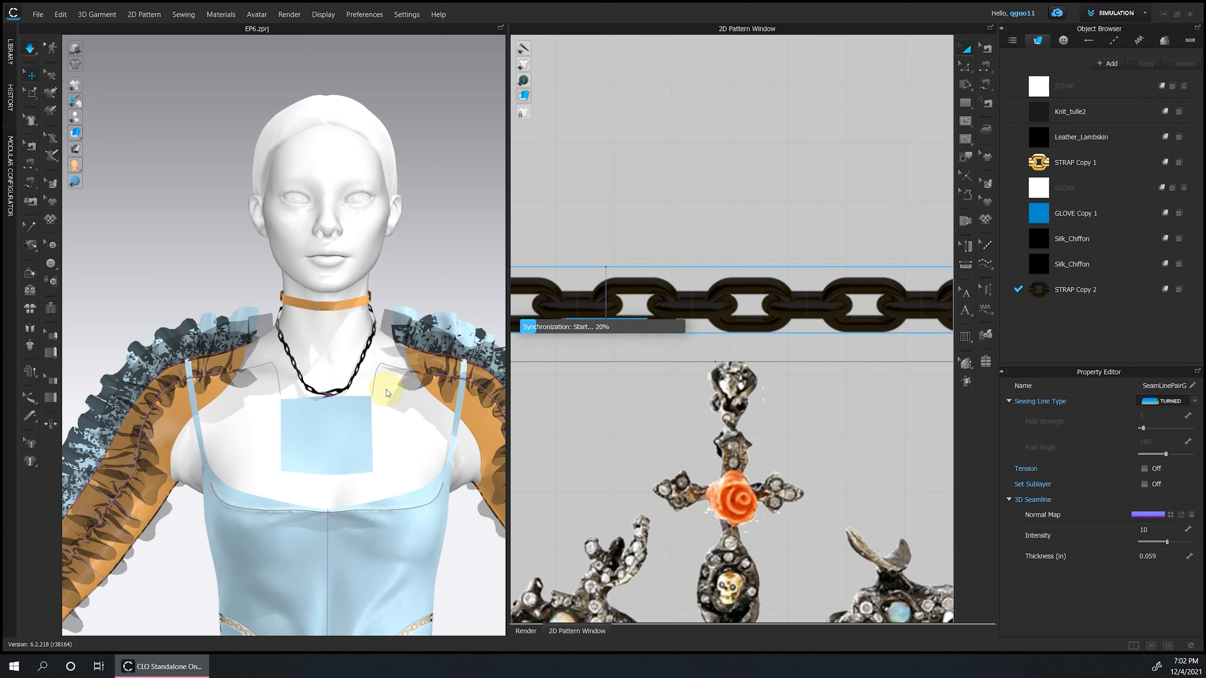
Activate the pendant panel and adjust the properties of its GLOVE Copy 1 fabric while simulating.
{"action": "right_click", "coordinate": [750, 480]}
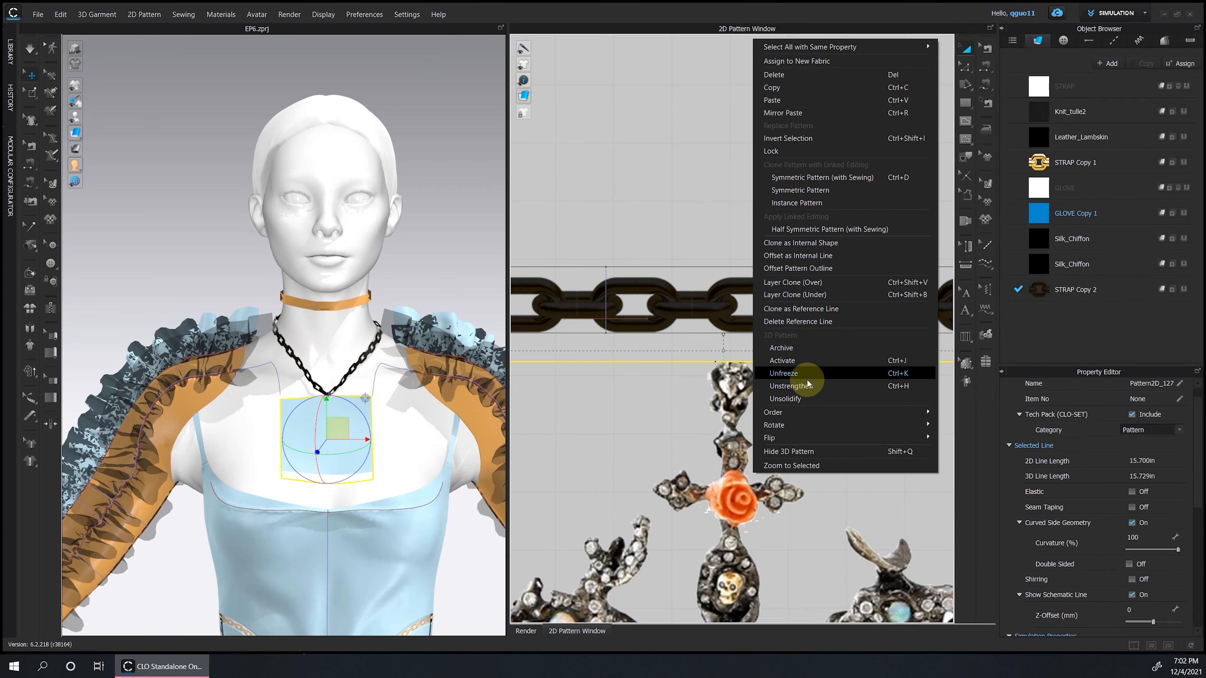
{"action": "left_click", "coordinate": [809, 359]}
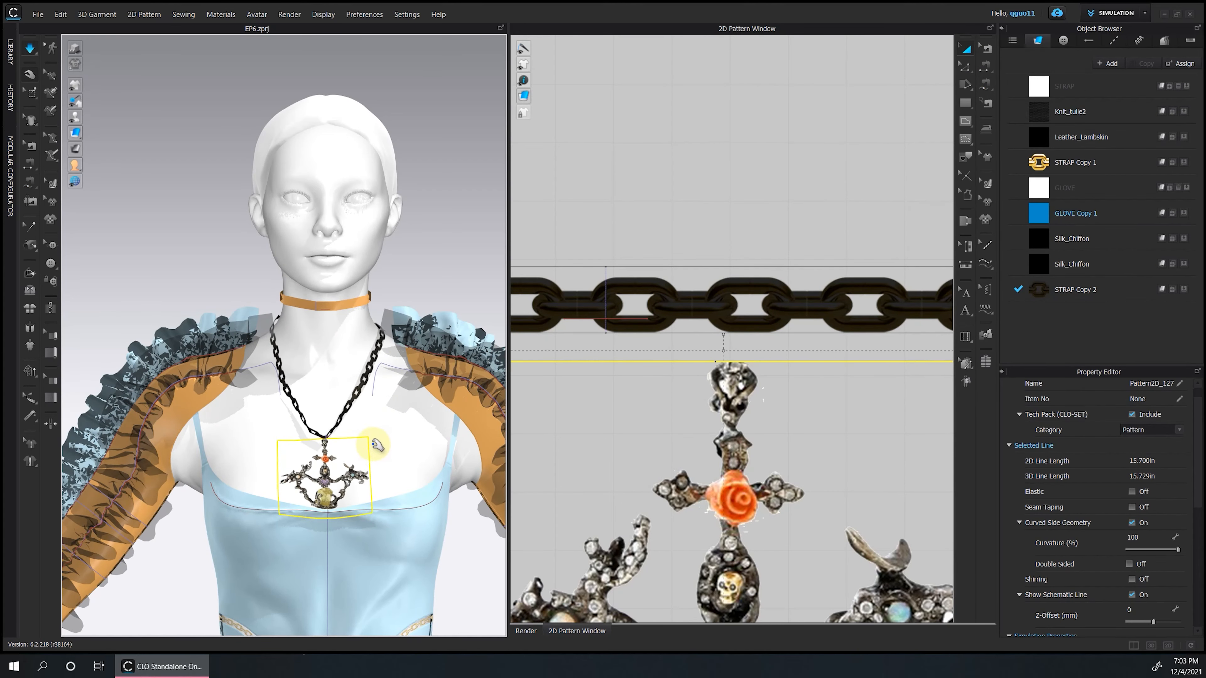
{"action": "scroll", "coordinate": [778, 496], "scroll_direction": "down", "scroll_amount": 4}
{"action": "left_click", "coordinate": [1085, 215]}
{"action": "scroll", "coordinate": [1092, 560], "scroll_direction": "down", "scroll_amount": 15}
{"action": "left_click", "coordinate": [1047, 584]}
{"action": "left_click", "coordinate": [406, 399]}
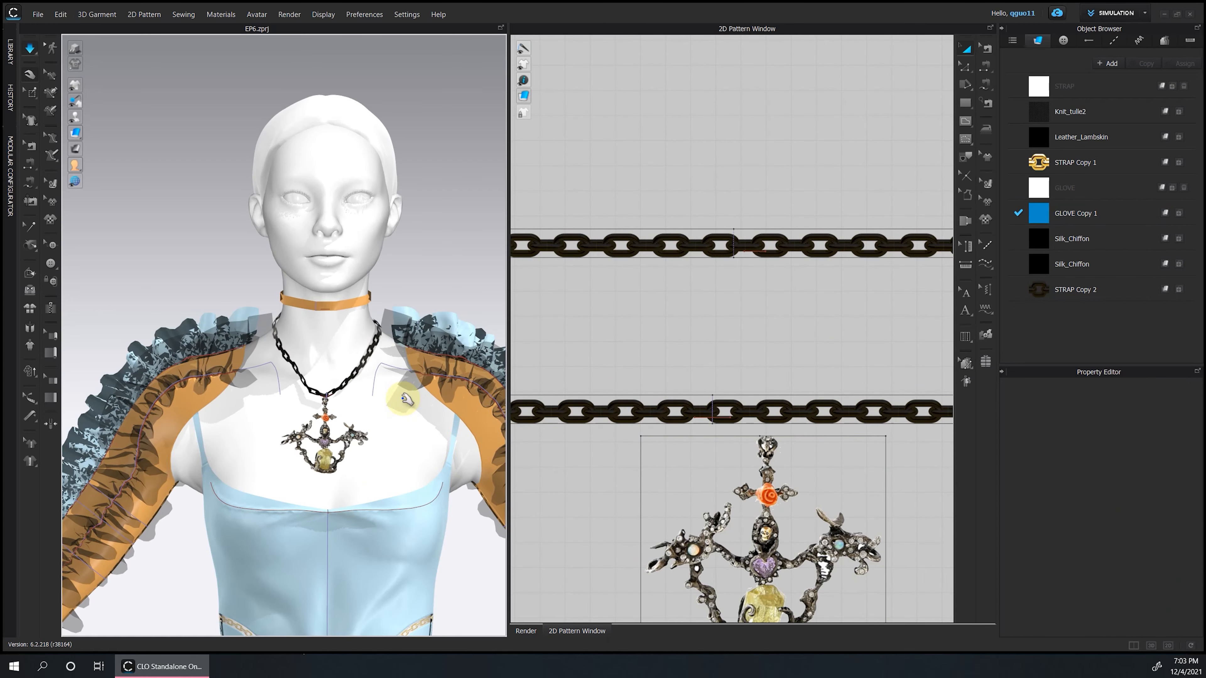
{"action": "left_click", "coordinate": [330, 449]}
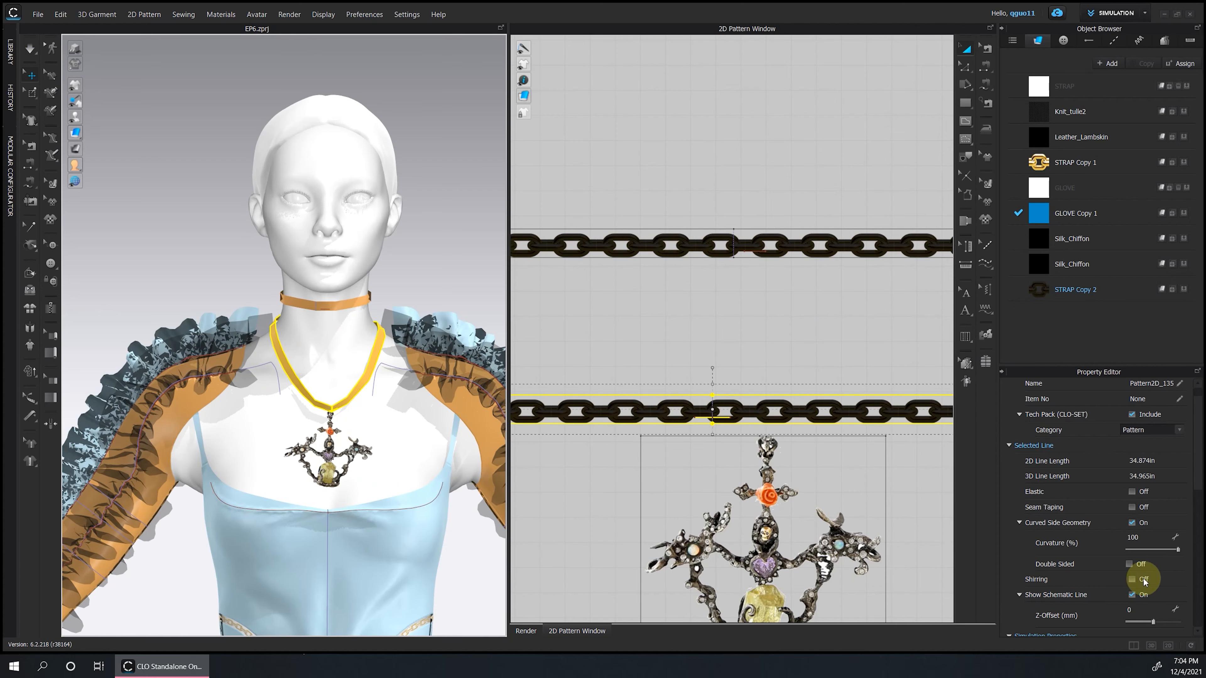
Enter a value of 1 in the long chain's pattern properties and adjust the same setting on the pendant.
{"action": "scroll", "coordinate": [1143, 582], "scroll_direction": "down", "scroll_amount": 3}
{"action": "left_click", "coordinate": [1149, 568]}
{"action": "type", "text": "1"}
{"action": "key", "text": "Return"}
{"action": "left_click", "coordinate": [605, 371]}
{"action": "left_click", "coordinate": [589, 371]}
{"action": "left_click", "coordinate": [349, 450]}
{"action": "left_click", "coordinate": [1148, 568]}
{"action": "left_click", "coordinate": [458, 296]}
Select the matching small upper glove pieces on both sides and change their pattern state.
{"action": "scroll", "coordinate": [794, 323], "scroll_direction": "down", "scroll_amount": 10}
{"action": "left_click", "coordinate": [612, 396]}
{"action": "middle_click_drag", "start_coordinate": [878, 399], "coordinate": [541, 418]}
{"action": "left_click", "coordinate": [729, 393], "text": "shift"}
{"action": "right_click", "coordinate": [729, 394]}
{"action": "left_click", "coordinate": [759, 387]}
{"action": "left_click", "coordinate": [671, 303]}
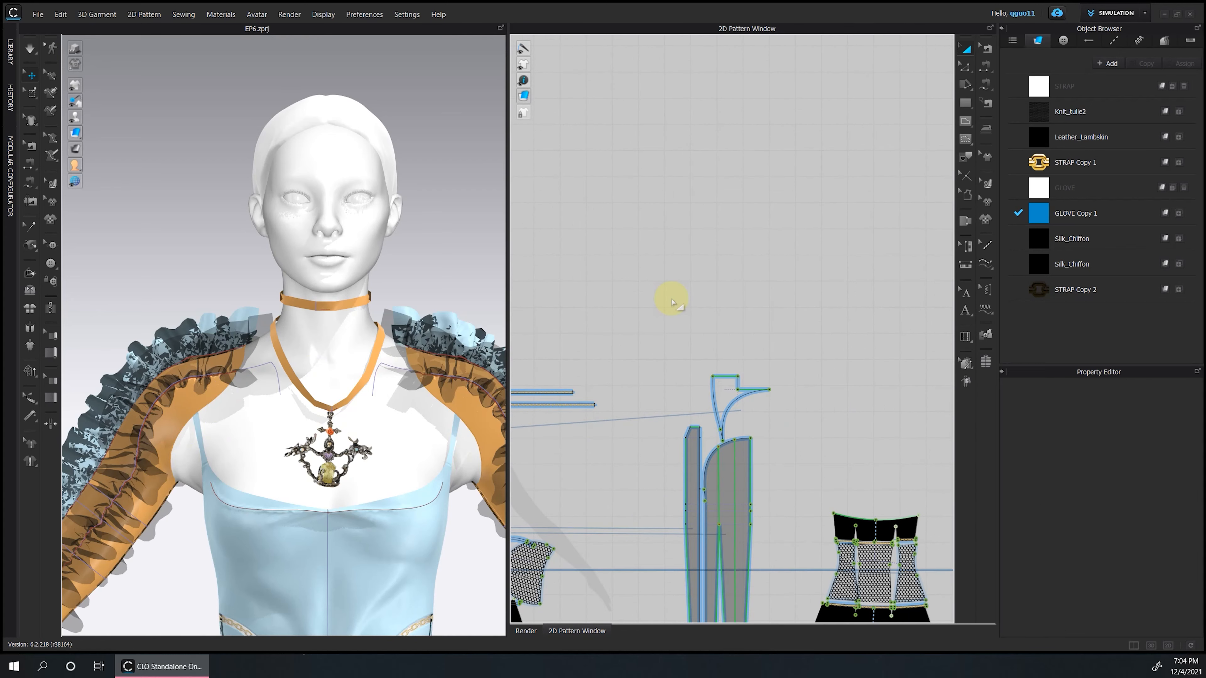
Adjust the same pattern property on both black chain strands together and simulate the necklace.
{"action": "scroll", "coordinate": [672, 302], "scroll_direction": "down", "scroll_amount": 5}
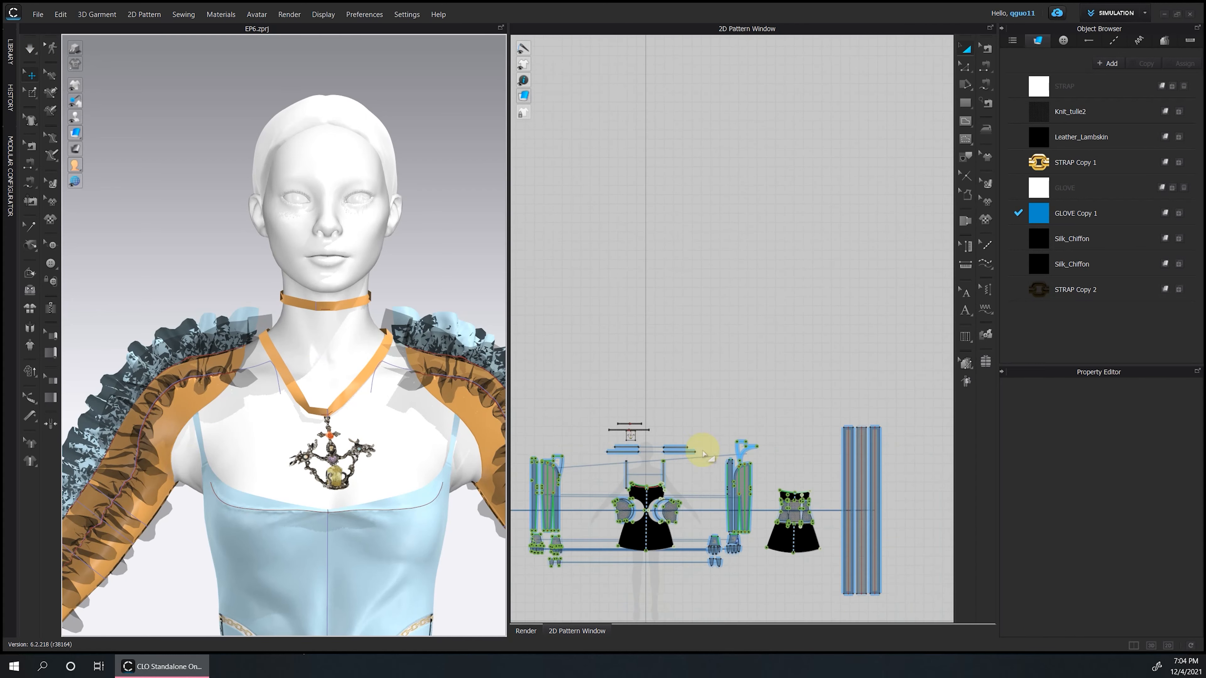
{"action": "scroll", "coordinate": [645, 418], "scroll_direction": "up", "scroll_amount": 5}
{"action": "left_click", "coordinate": [617, 407]}
{"action": "left_click", "coordinate": [664, 439], "text": "shift"}
{"action": "left_click", "coordinate": [1132, 568]}
{"action": "left_click", "coordinate": [451, 285]}
{"action": "key", "text": "space"}
{"action": "key", "text": "2"}
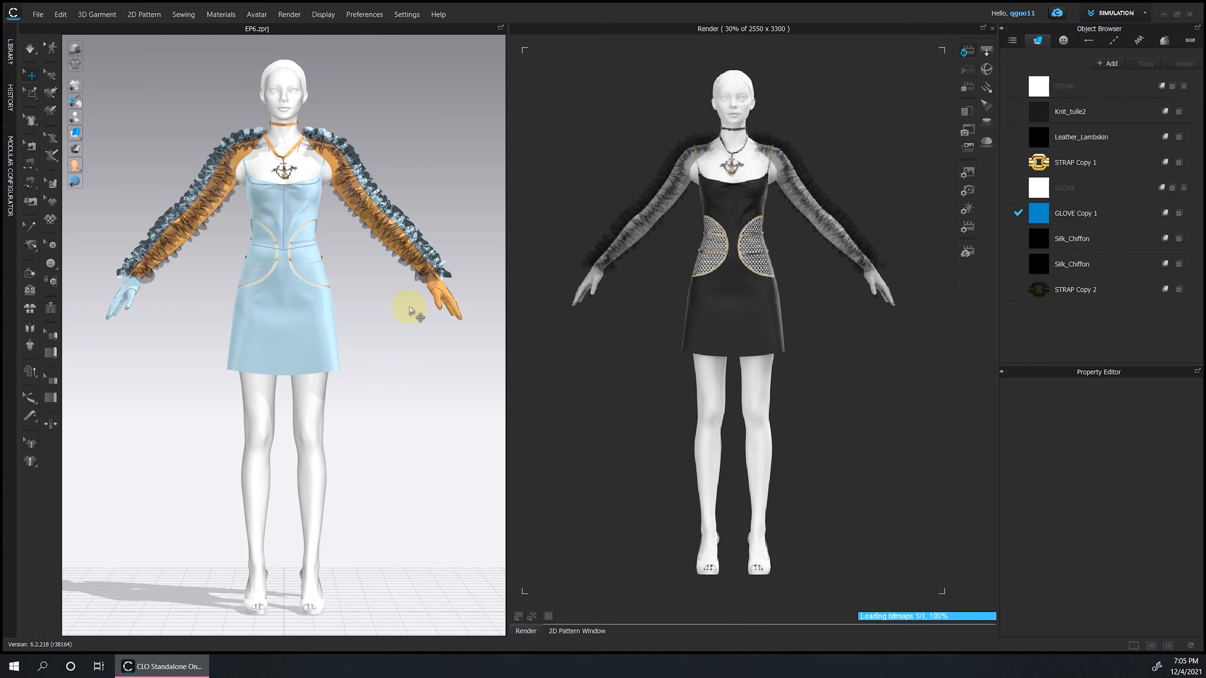
Sew both ends of the choker chain to the matching ends of the long chain strand and simulate.
{"action": "scroll", "coordinate": [349, 224], "scroll_direction": "up", "scroll_amount": 5}
{"action": "right_click_drag", "start_coordinate": [414, 441], "coordinate": [546, 449]}
{"action": "left_click", "coordinate": [590, 631]}
{"action": "scroll", "coordinate": [689, 395], "scroll_direction": "up", "scroll_amount": 4}
{"action": "key", "text": "n"}
{"action": "left_click", "coordinate": [812, 374]}
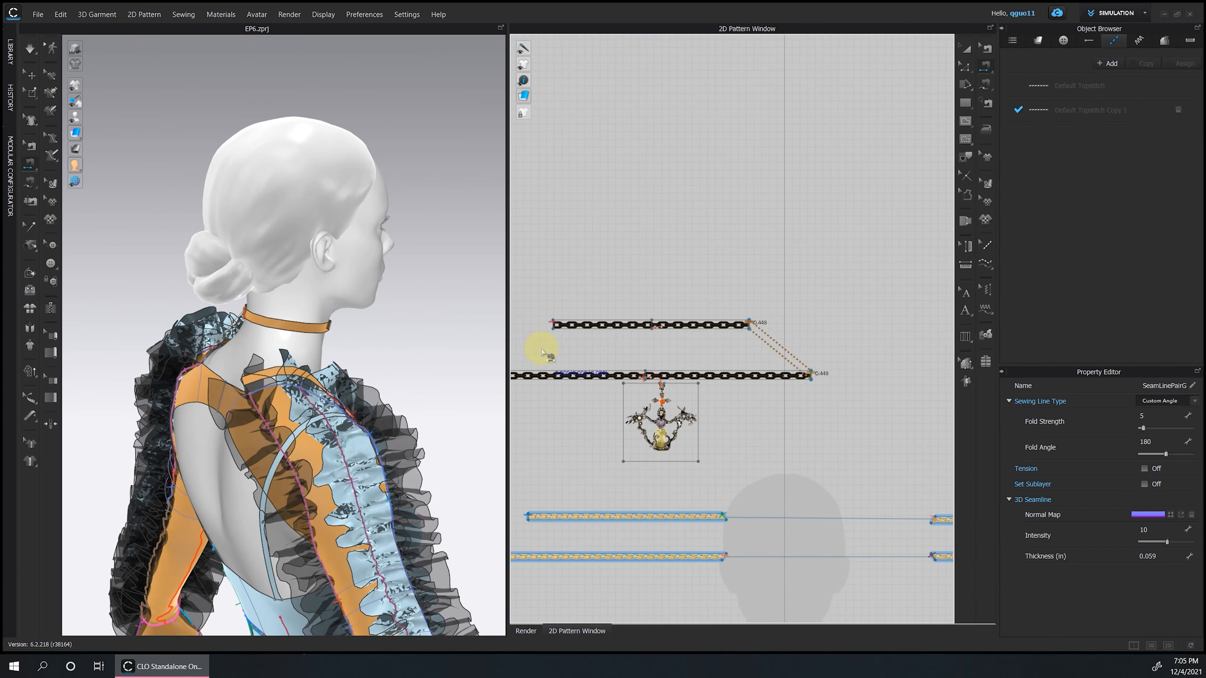
{"action": "middle_click_drag", "start_coordinate": [542, 353], "coordinate": [665, 352]}
{"action": "left_click", "coordinate": [676, 323]}
{"action": "left_click", "coordinate": [603, 373]}
{"action": "key", "text": "space"}
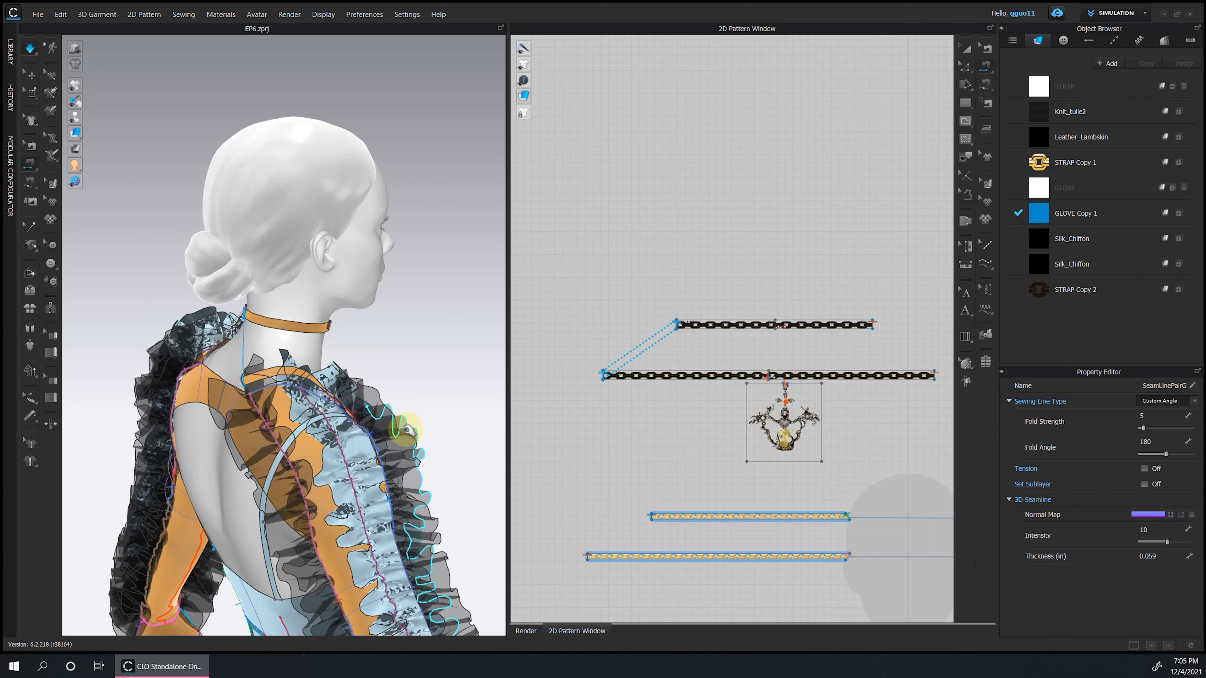
Stop the simulation, restore the front view and render the full outfit.
{"action": "key", "text": "space"}
{"action": "key", "text": "2"}
{"action": "key", "text": "q"}
{"action": "left_click", "coordinate": [526, 631]}
{"action": "left_click", "coordinate": [966, 70]}
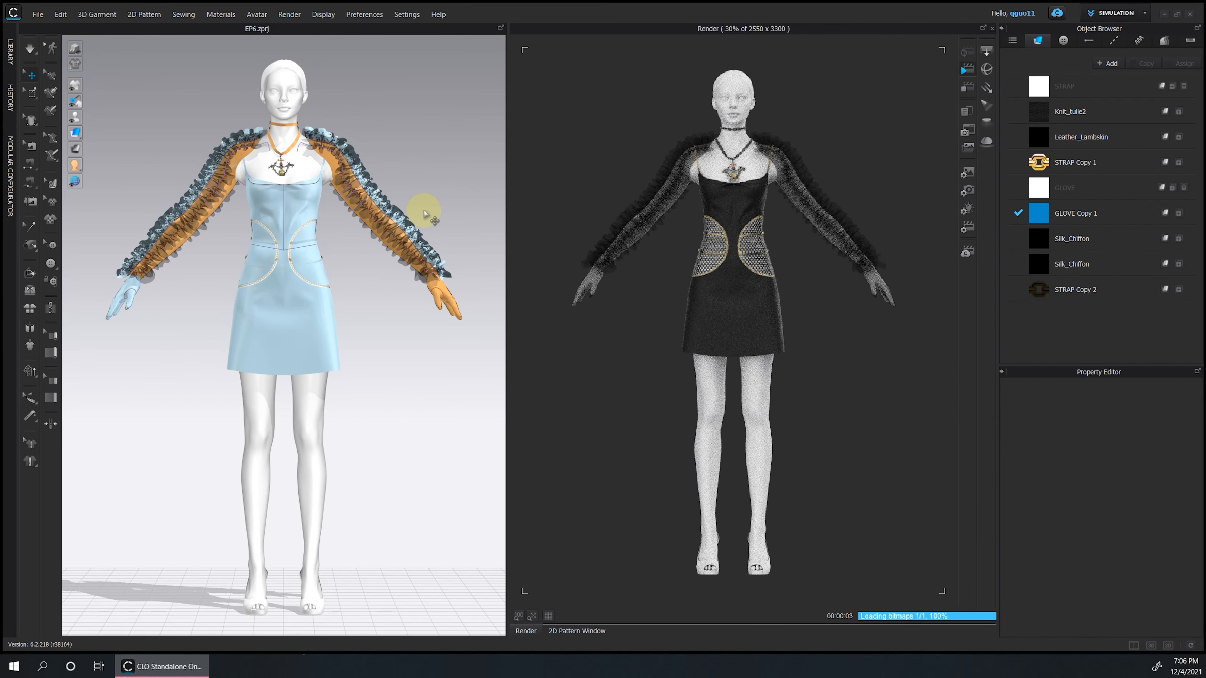
Refine the seam joining the pendant to the long chain's short centre line and simulate the necklace again.
{"action": "left_click", "coordinate": [577, 631]}
{"action": "scroll", "coordinate": [763, 378], "scroll_direction": "up", "scroll_amount": 8}
{"action": "left_click", "coordinate": [986, 49]}
{"action": "left_click", "coordinate": [665, 366]}
{"action": "key", "text": "z"}
{"action": "key", "text": "b"}
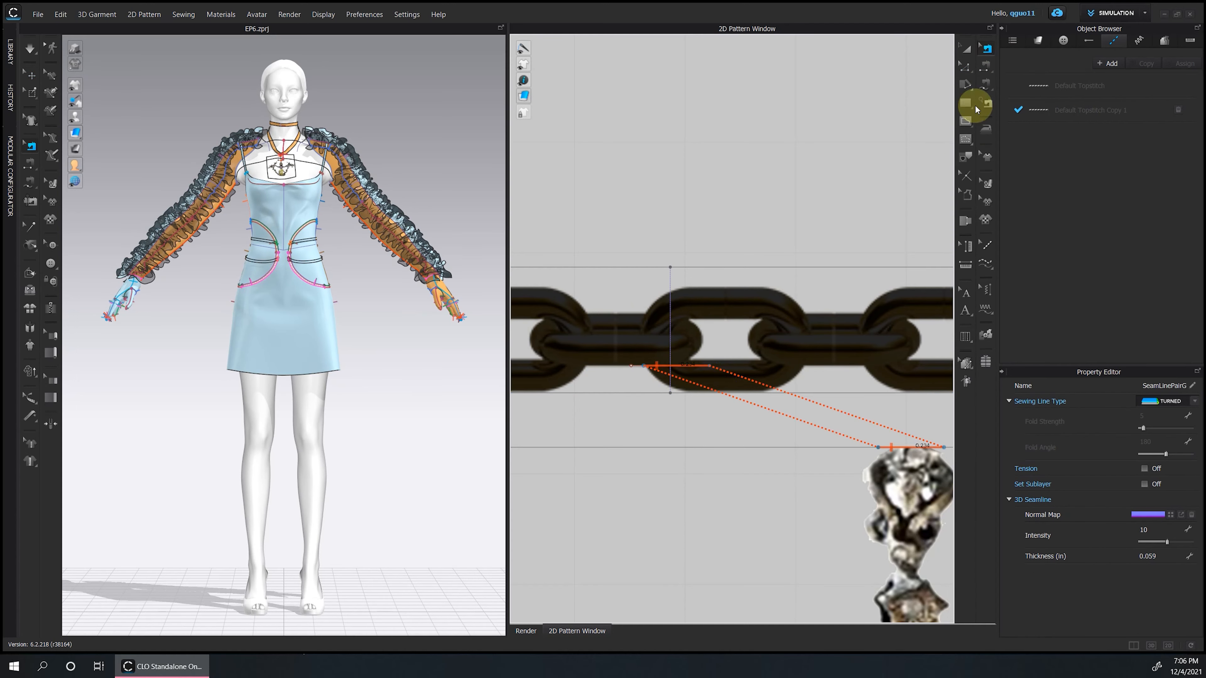
{"action": "key", "text": "z"}
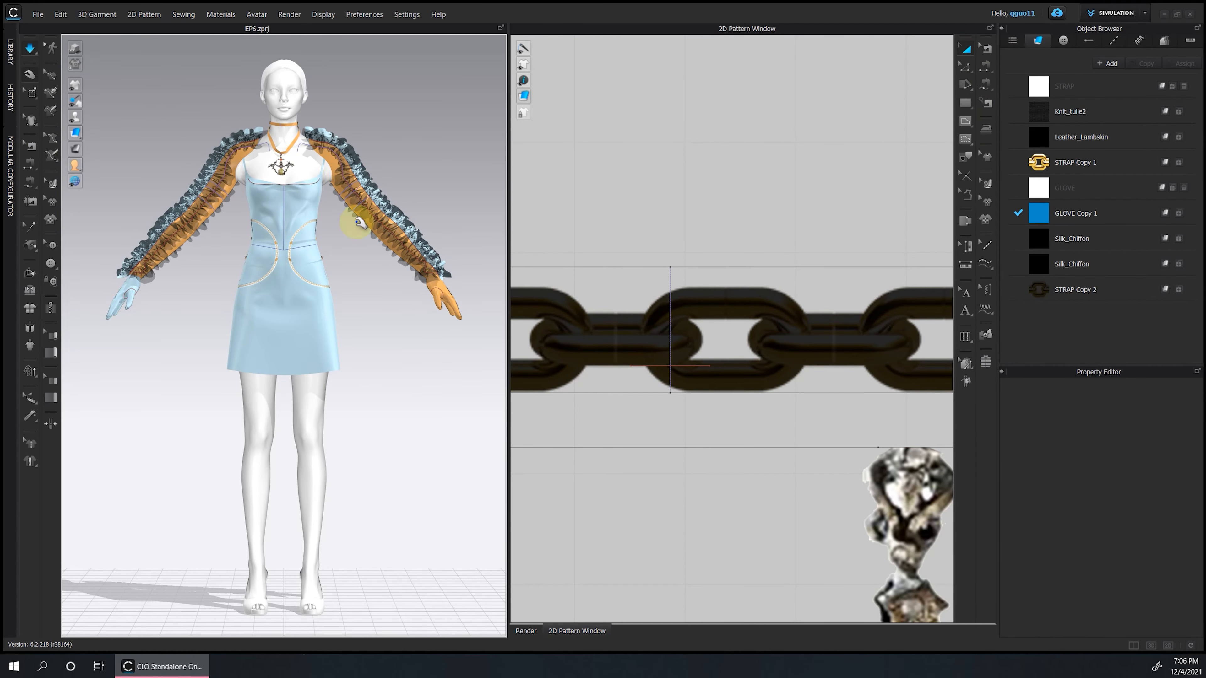
{"action": "scroll", "coordinate": [287, 138], "scroll_direction": "up", "scroll_amount": 5}
{"action": "left_click", "coordinate": [423, 426]}
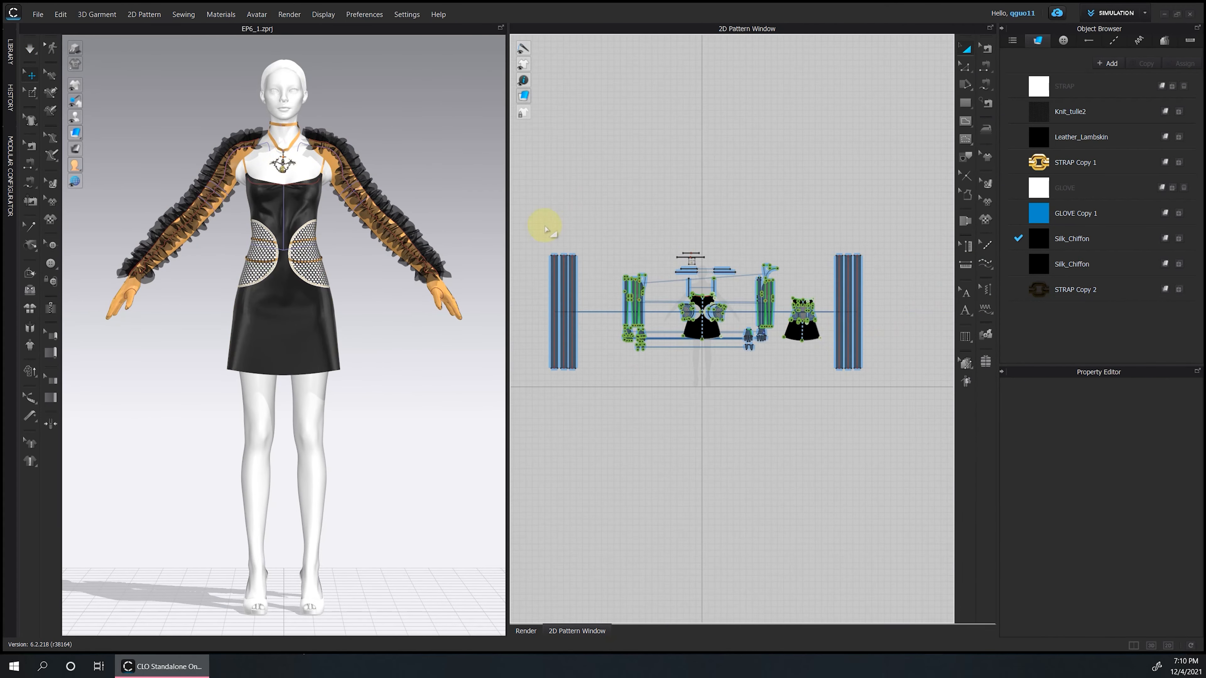
Move all glove pieces and ruffle strips below the dress pieces in the 2D layout and hide them in 3D.
{"action": "left_click_drag", "start_coordinate": [545, 229], "coordinate": [659, 380]}
{"action": "right_click", "coordinate": [858, 339]}
{"action": "left_click_drag", "start_coordinate": [836, 347], "coordinate": [834, 509]}
{"action": "left_click_drag", "start_coordinate": [801, 497], "coordinate": [780, 339]}
{"action": "scroll", "coordinate": [731, 210], "scroll_direction": "down", "scroll_amount": 4}
{"action": "left_click_drag", "start_coordinate": [612, 302], "coordinate": [814, 399]}
{"action": "right_click", "coordinate": [791, 354]}
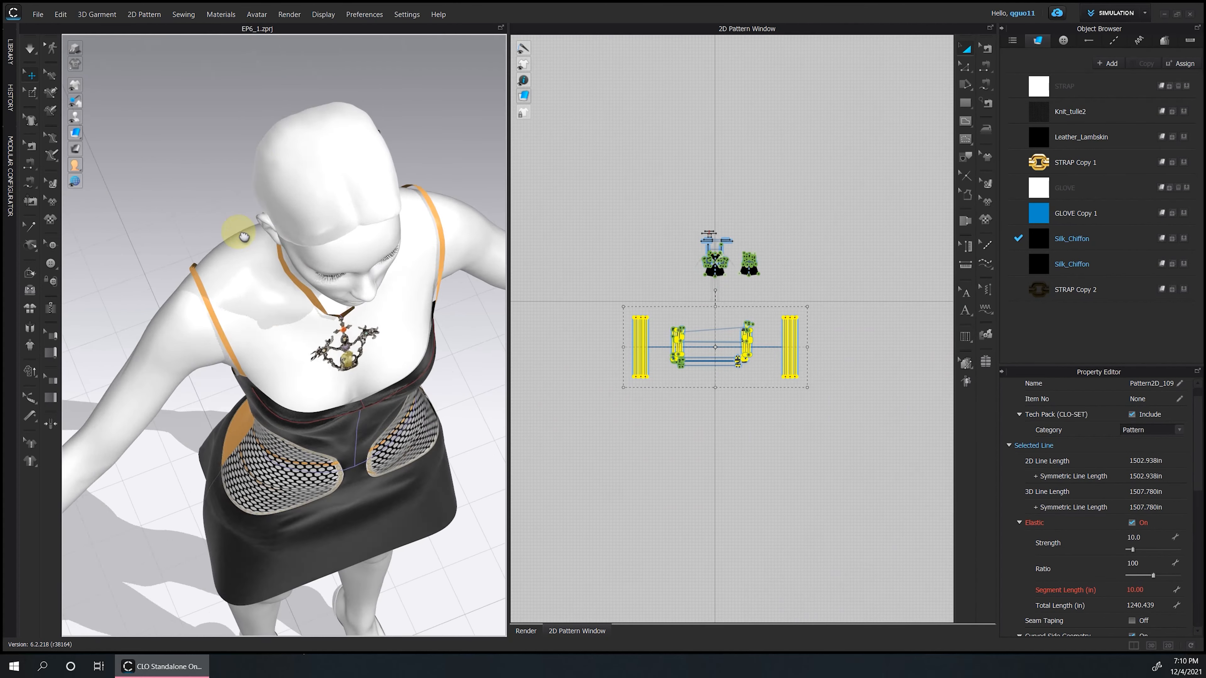
Tack both shoulder straps to the top of the avatar's shoulders, working in the top view.
{"action": "left_click", "coordinate": [29, 245]}
{"action": "right_click_drag", "start_coordinate": [214, 304], "coordinate": [210, 210]}
{"action": "key", "text": "5"}
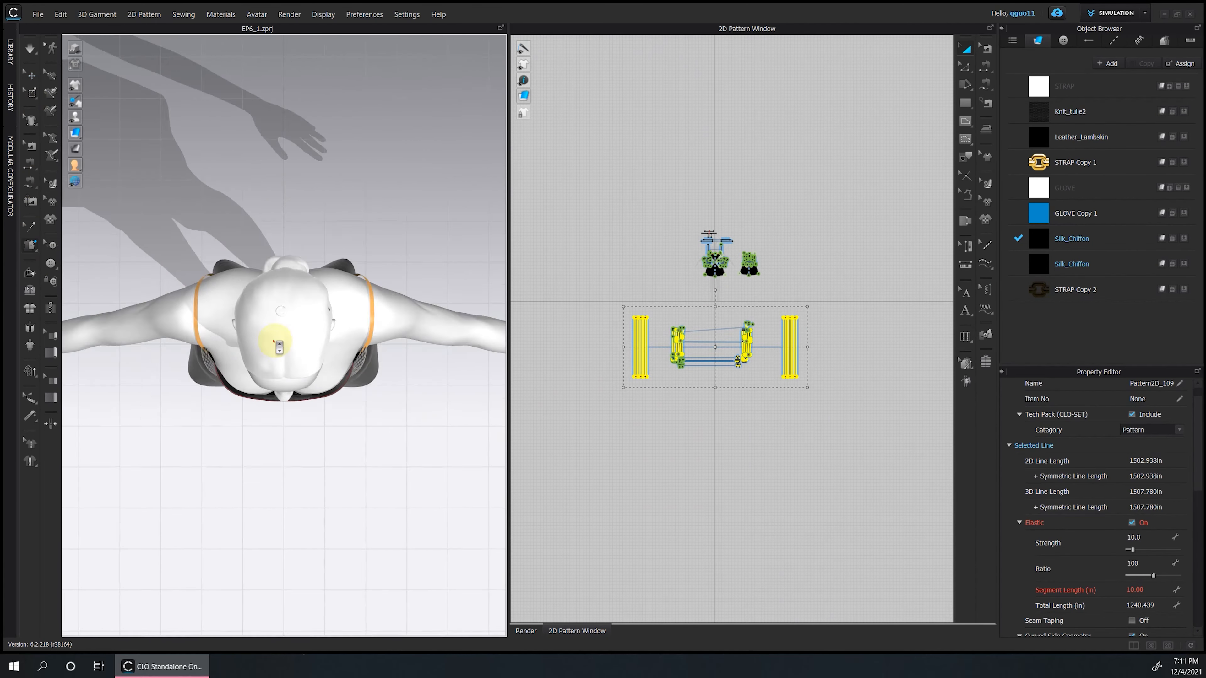
{"action": "scroll", "coordinate": [277, 345], "scroll_direction": "up", "scroll_amount": 5}
{"action": "left_click", "coordinate": [78, 284]}
{"action": "left_click", "coordinate": [82, 285]}
{"action": "left_click", "coordinate": [489, 294]}
{"action": "left_click", "coordinate": [495, 295]}
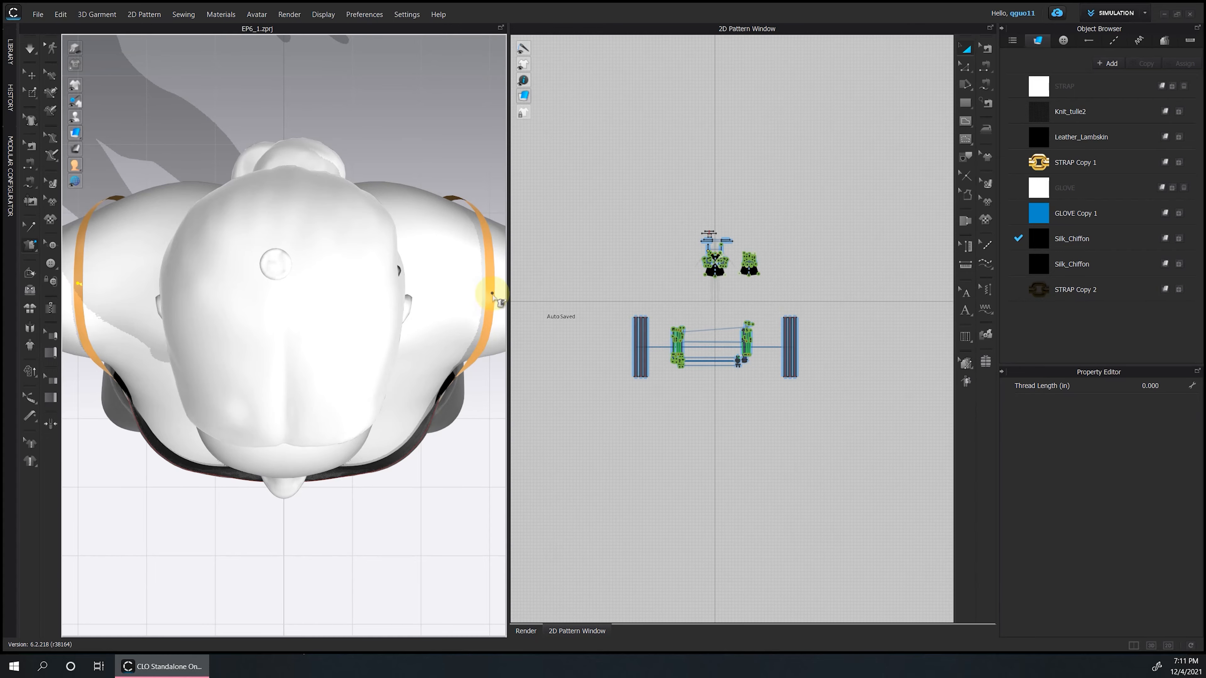
Tack the joint between the front bodice and the shoulder strap to the avatar.
{"action": "right_click_drag", "start_coordinate": [466, 382], "coordinate": [389, 304]}
{"action": "scroll", "coordinate": [353, 404], "scroll_direction": "up", "scroll_amount": 5}
{"action": "left_click", "coordinate": [386, 412]}
{"action": "scroll", "coordinate": [408, 332], "scroll_direction": "down", "scroll_amount": 5}
{"action": "scroll", "coordinate": [283, 337], "scroll_direction": "up", "scroll_amount": 5}
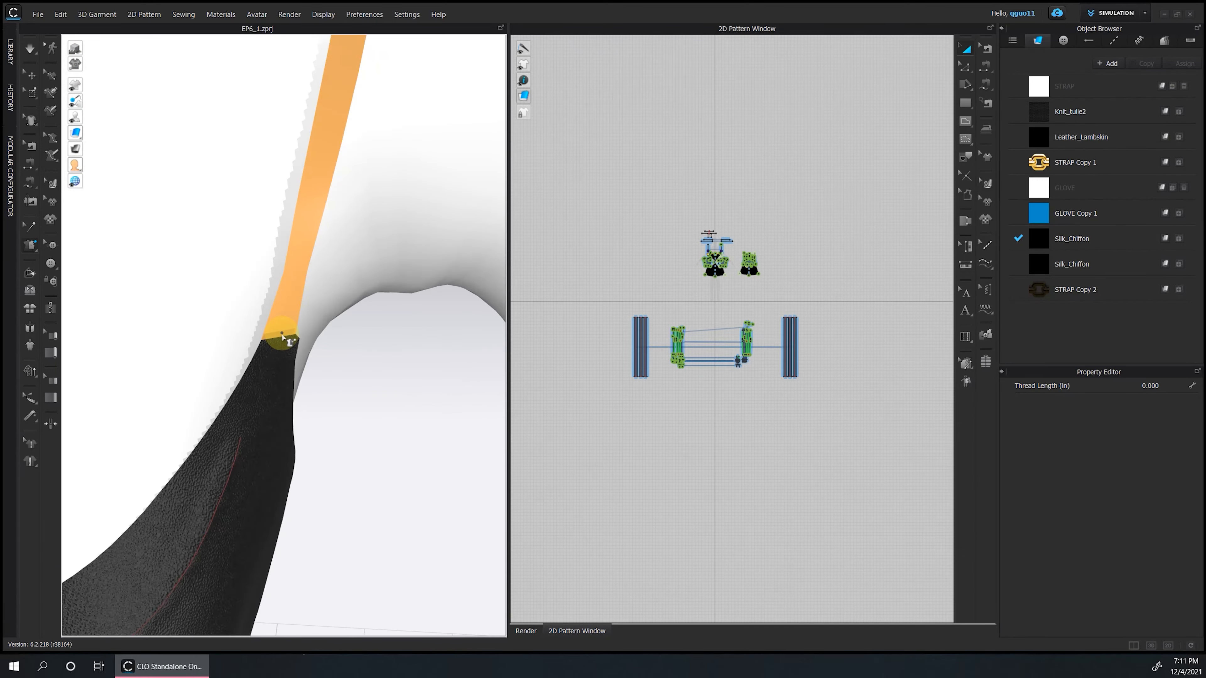
Tack the necklace to the avatar's chest where the pendant joins the long chain.
{"action": "scroll", "coordinate": [156, 385], "scroll_direction": "down", "scroll_amount": 8}
{"action": "scroll", "coordinate": [242, 353], "scroll_direction": "up", "scroll_amount": 8}
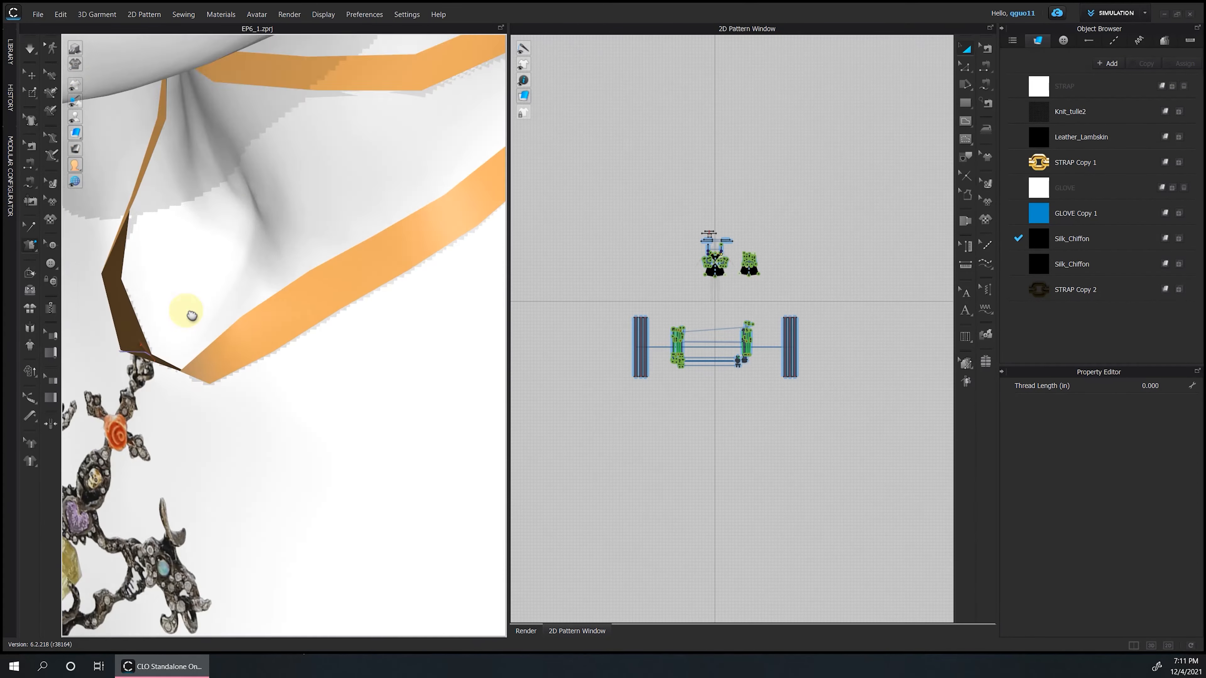
{"action": "middle_click_drag", "start_coordinate": [191, 316], "coordinate": [344, 345]}
{"action": "scroll", "coordinate": [309, 403], "scroll_direction": "up", "scroll_amount": 3}
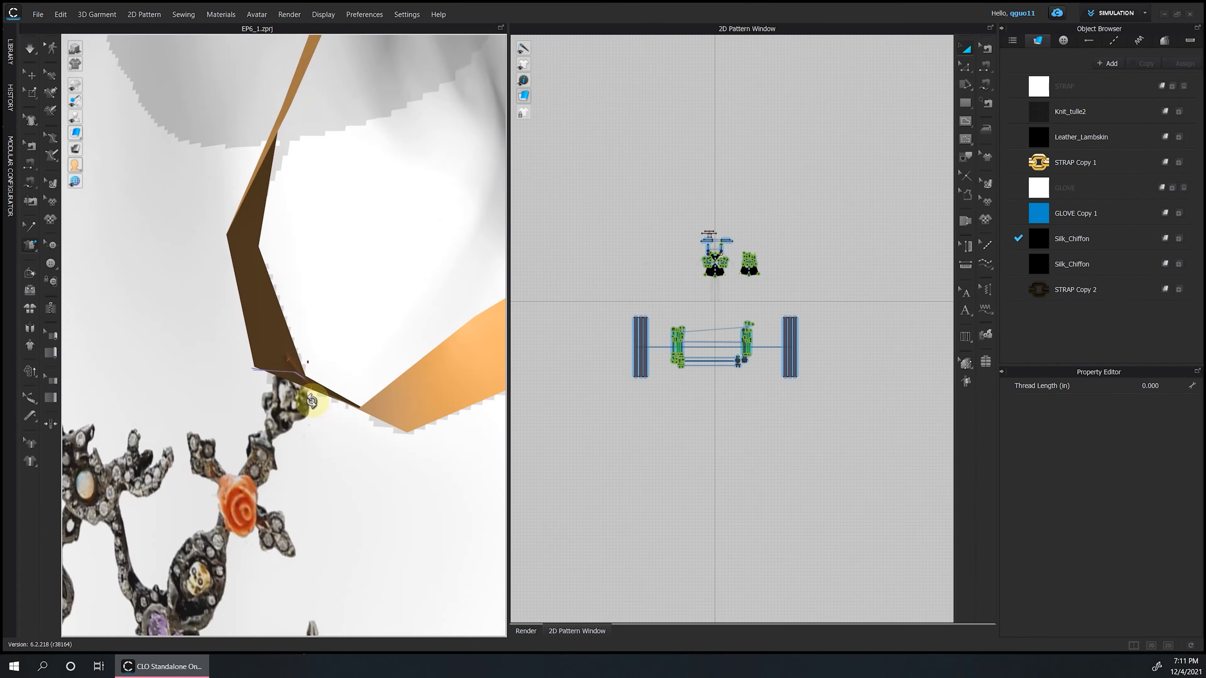
{"action": "scroll", "coordinate": [310, 404], "scroll_direction": "down", "scroll_amount": 4}
{"action": "middle_click_drag", "start_coordinate": [310, 403], "coordinate": [301, 247]}
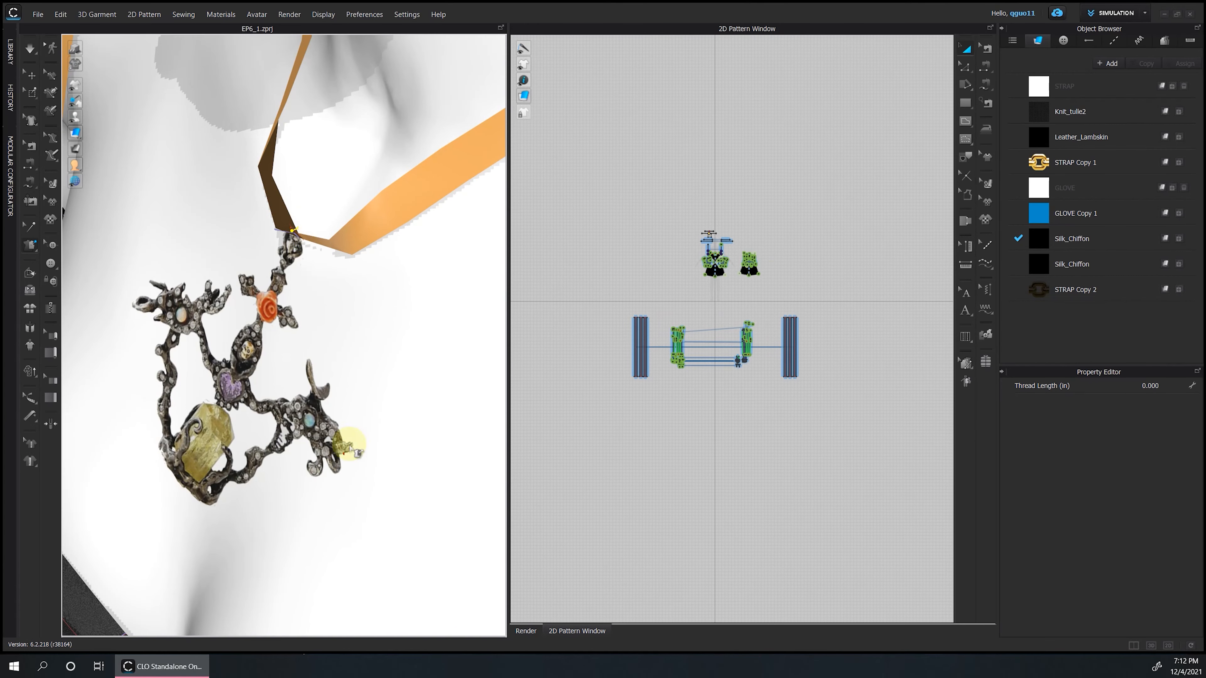
{"action": "scroll", "coordinate": [404, 465], "scroll_direction": "up", "scroll_amount": 4}
{"action": "scroll", "coordinate": [438, 479], "scroll_direction": "down", "scroll_amount": 6}
Tack the choker chain and the long chain strand to the avatar at several points around the neck.
{"action": "right_click_drag", "start_coordinate": [439, 479], "coordinate": [304, 287]}
{"action": "left_click", "coordinate": [304, 248]}
{"action": "right_click_drag", "start_coordinate": [228, 266], "coordinate": [190, 304]}
{"action": "left_click", "coordinate": [278, 292]}
{"action": "right_click_drag", "start_coordinate": [350, 496], "coordinate": [237, 388]}
{"action": "left_click", "coordinate": [237, 387]}
{"action": "right_click_drag", "start_coordinate": [341, 382], "coordinate": [198, 331]}
{"action": "left_click", "coordinate": [277, 215]}
{"action": "scroll", "coordinate": [277, 215], "scroll_direction": "up", "scroll_amount": 3}
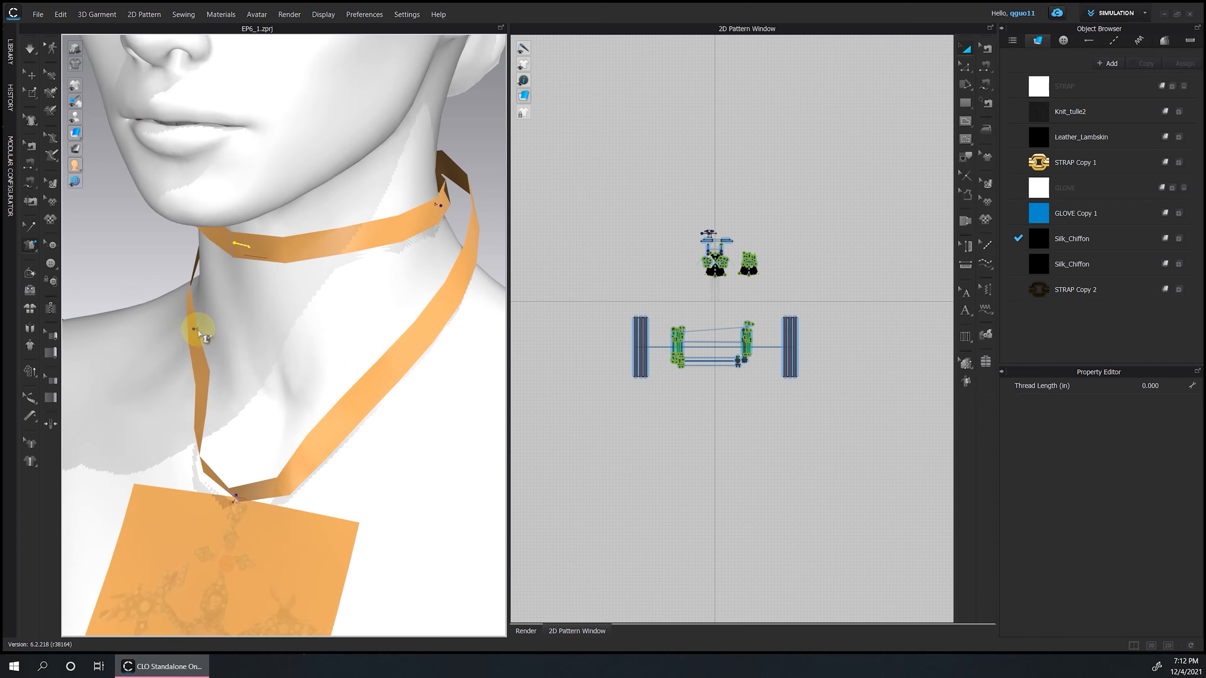
Tack the chain trim at the mesh panel's upper side corner, beside the leather bodice, to the avatar.
{"action": "scroll", "coordinate": [198, 331], "scroll_direction": "down", "scroll_amount": 6}
{"action": "scroll", "coordinate": [277, 342], "scroll_direction": "up", "scroll_amount": 8}
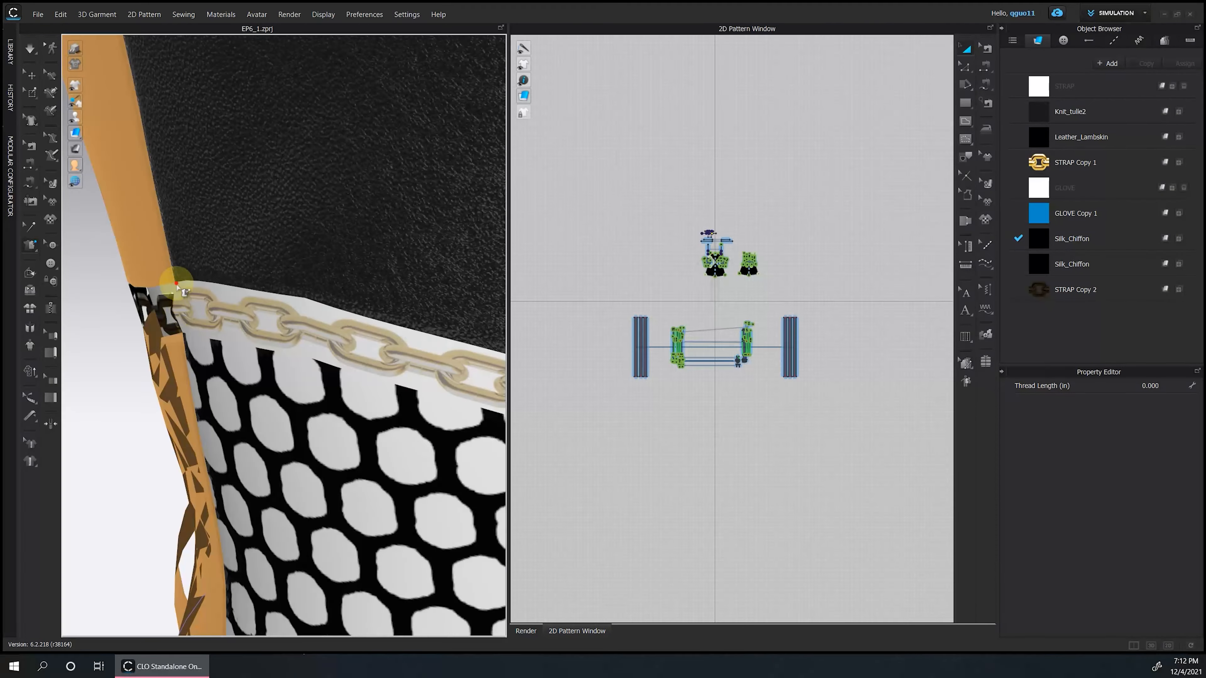
{"action": "left_click", "coordinate": [177, 287]}
{"action": "scroll", "coordinate": [213, 332], "scroll_direction": "down", "scroll_amount": 4}
{"action": "scroll", "coordinate": [250, 401], "scroll_direction": "down", "scroll_amount": 5}
Tack the dress to the avatar at two more points around the mesh waist panels.
{"action": "right_click_drag", "start_coordinate": [361, 333], "coordinate": [285, 328]}
{"action": "scroll", "coordinate": [350, 321], "scroll_direction": "up", "scroll_amount": 7}
{"action": "left_click", "coordinate": [353, 323]}
{"action": "scroll", "coordinate": [375, 337], "scroll_direction": "down", "scroll_amount": 2}
{"action": "scroll", "coordinate": [385, 336], "scroll_direction": "down", "scroll_amount": 3}
{"action": "scroll", "coordinate": [229, 304], "scroll_direction": "up", "scroll_amount": 5}
{"action": "left_click", "coordinate": [229, 304]}
{"action": "scroll", "coordinate": [167, 261], "scroll_direction": "down", "scroll_amount": 7}
{"action": "scroll", "coordinate": [167, 262], "scroll_direction": "up", "scroll_amount": 4}
Examine the dress up close from several angles to check the tacked areas.
{"action": "right_click_drag", "start_coordinate": [342, 252], "coordinate": [138, 241]}
{"action": "scroll", "coordinate": [138, 240], "scroll_direction": "down", "scroll_amount": 3}
{"action": "scroll", "coordinate": [296, 339], "scroll_direction": "up", "scroll_amount": 6}
{"action": "scroll", "coordinate": [296, 340], "scroll_direction": "down", "scroll_amount": 6}
{"action": "scroll", "coordinate": [342, 280], "scroll_direction": "up", "scroll_amount": 5}
{"action": "scroll", "coordinate": [342, 280], "scroll_direction": "down", "scroll_amount": 4}
{"action": "scroll", "coordinate": [237, 374], "scroll_direction": "up", "scroll_amount": 4}
{"action": "scroll", "coordinate": [237, 374], "scroll_direction": "down", "scroll_amount": 4}
{"action": "scroll", "coordinate": [261, 375], "scroll_direction": "up", "scroll_amount": 4}
{"action": "scroll", "coordinate": [259, 366], "scroll_direction": "down", "scroll_amount": 6}
{"action": "right_click_drag", "start_coordinate": [258, 358], "coordinate": [427, 354]}
{"action": "scroll", "coordinate": [727, 307], "scroll_direction": "down", "scroll_amount": 2}
Select the glove and ruffle patterns together in the 2D pattern window and apply a pattern command to them.
{"action": "left_click_drag", "start_coordinate": [820, 306], "coordinate": [636, 380]}
{"action": "right_click", "coordinate": [771, 334]}
{"action": "left_click", "coordinate": [824, 502]}
Tack the glove's fingertips on one hand to the avatar, working finger by finger.
{"action": "scroll", "coordinate": [246, 266], "scroll_direction": "up", "scroll_amount": 5}
{"action": "right_click_drag", "start_coordinate": [266, 508], "coordinate": [239, 484]}
{"action": "middle_click_drag", "start_coordinate": [238, 485], "coordinate": [248, 418]}
{"action": "right_click_drag", "start_coordinate": [247, 418], "coordinate": [431, 377]}
{"action": "left_click", "coordinate": [430, 377]}
{"action": "left_click", "coordinate": [430, 377]}
{"action": "scroll", "coordinate": [430, 404], "scroll_direction": "down", "scroll_amount": 5}
{"action": "scroll", "coordinate": [441, 440], "scroll_direction": "up", "scroll_amount": 5}
{"action": "left_click", "coordinate": [345, 355]}
{"action": "scroll", "coordinate": [345, 355], "scroll_direction": "down", "scroll_amount": 5}
{"action": "right_click_drag", "start_coordinate": [345, 355], "coordinate": [304, 285]}
{"action": "scroll", "coordinate": [306, 287], "scroll_direction": "up", "scroll_amount": 6}
{"action": "left_click", "coordinate": [463, 413]}
{"action": "right_click_drag", "start_coordinate": [463, 412], "coordinate": [328, 371]}
{"action": "scroll", "coordinate": [327, 370], "scroll_direction": "down", "scroll_amount": 4}
Tack the glove to the avatar's hand at further points, including the area near the thumb.
{"action": "right_click_drag", "start_coordinate": [242, 557], "coordinate": [6, 361]}
{"action": "scroll", "coordinate": [415, 270], "scroll_direction": "up", "scroll_amount": 5}
{"action": "left_click", "coordinate": [414, 269]}
{"action": "right_click_drag", "start_coordinate": [415, 269], "coordinate": [342, 191]}
{"action": "scroll", "coordinate": [342, 191], "scroll_direction": "down", "scroll_amount": 5}
{"action": "scroll", "coordinate": [274, 269], "scroll_direction": "up", "scroll_amount": 5}
{"action": "scroll", "coordinate": [274, 269], "scroll_direction": "up", "scroll_amount": 3}
{"action": "left_click", "coordinate": [255, 118]}
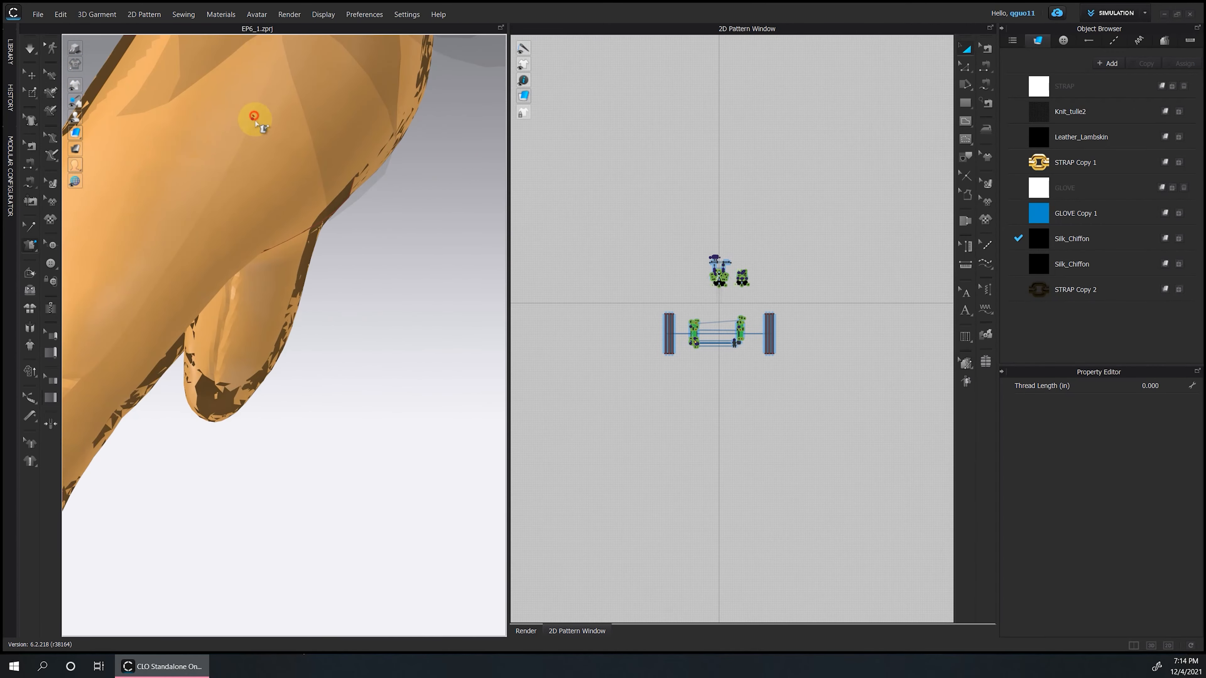
Tack the remaining glove fingertips of the hand beside the mesh waist panel to the avatar.
{"action": "scroll", "coordinate": [255, 119], "scroll_direction": "down", "scroll_amount": 5}
{"action": "scroll", "coordinate": [413, 243], "scroll_direction": "up", "scroll_amount": 6}
{"action": "left_click", "coordinate": [302, 324]}
{"action": "left_click", "coordinate": [119, 261]}
{"action": "left_click", "coordinate": [114, 260]}
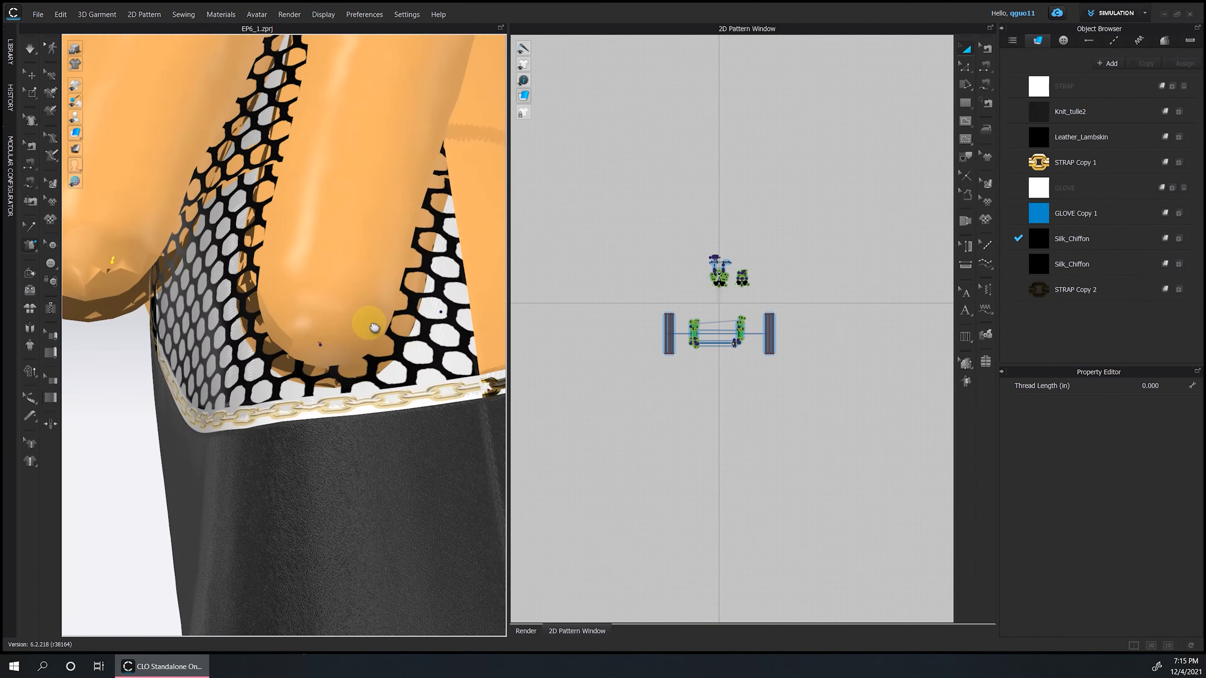
{"action": "scroll", "coordinate": [375, 327], "scroll_direction": "down", "scroll_amount": 6}
{"action": "scroll", "coordinate": [245, 399], "scroll_direction": "up", "scroll_amount": 6}
Tack both sides of the dress front to the avatar.
{"action": "right_click_drag", "start_coordinate": [245, 399], "coordinate": [294, 450]}
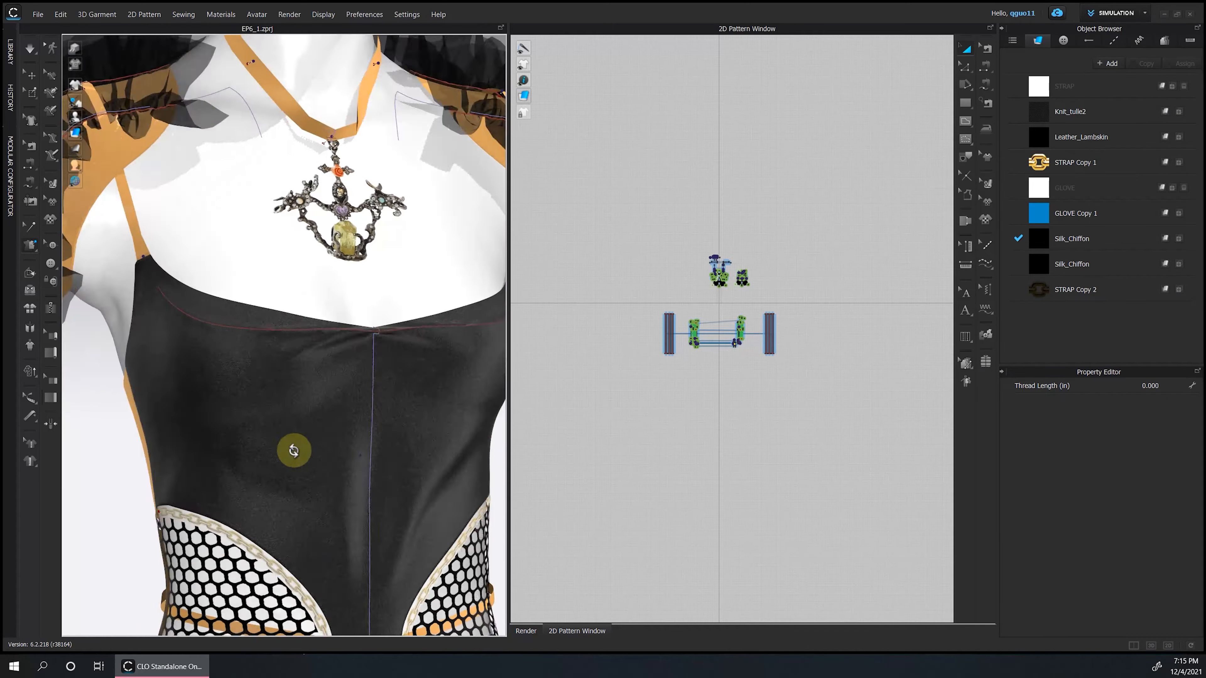
{"action": "scroll", "coordinate": [209, 377], "scroll_direction": "up", "scroll_amount": 4}
{"action": "left_click", "coordinate": [210, 377]}
{"action": "scroll", "coordinate": [210, 377], "scroll_direction": "down", "scroll_amount": 6}
{"action": "right_click_drag", "start_coordinate": [379, 332], "coordinate": [350, 363]}
{"action": "scroll", "coordinate": [447, 359], "scroll_direction": "up", "scroll_amount": 6}
{"action": "left_click", "coordinate": [447, 359]}
{"action": "scroll", "coordinate": [447, 358], "scroll_direction": "down", "scroll_amount": 6}
Select the four horizontal chain strip patterns above the bodice and review their simulation properties.
{"action": "scroll", "coordinate": [717, 252], "scroll_direction": "up", "scroll_amount": 10}
{"action": "middle_click_drag", "start_coordinate": [721, 339], "coordinate": [698, 342]}
{"action": "left_click_drag", "start_coordinate": [553, 403], "coordinate": [916, 451]}
{"action": "scroll", "coordinate": [1063, 571], "scroll_direction": "down", "scroll_amount": 3}
{"action": "scroll", "coordinate": [362, 389], "scroll_direction": "down", "scroll_amount": 5}
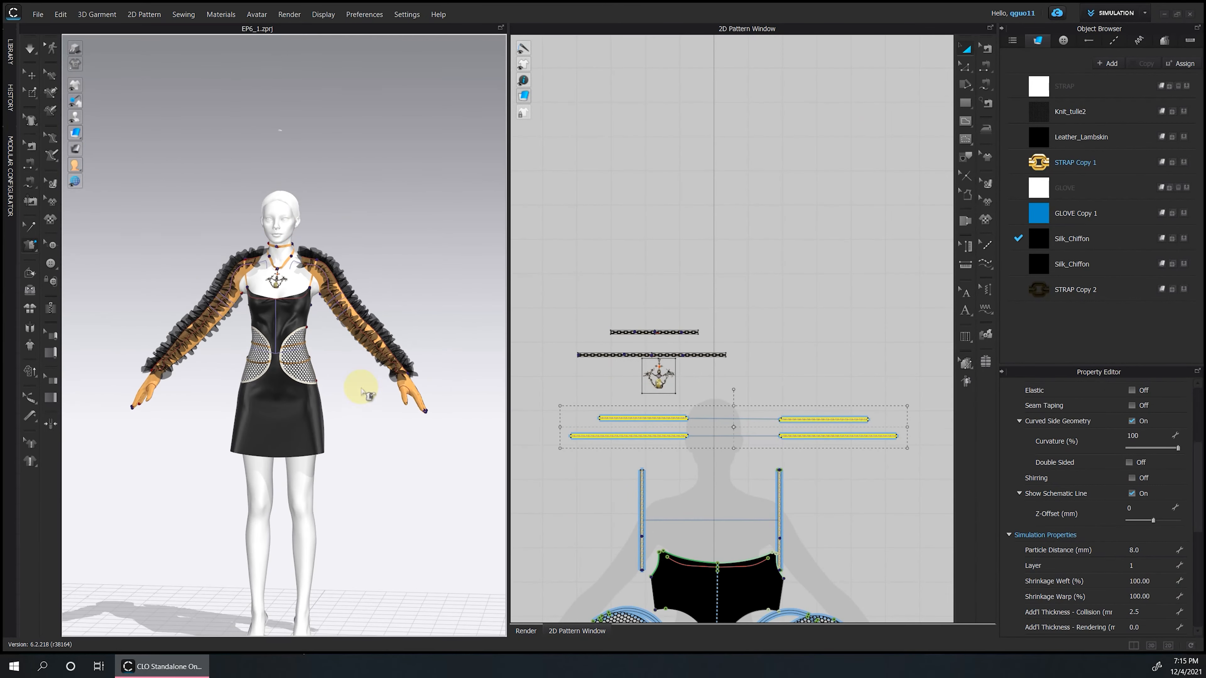
{"action": "scroll", "coordinate": [781, 369], "scroll_direction": "down", "scroll_amount": 10}
{"action": "scroll", "coordinate": [814, 456], "scroll_direction": "up", "scroll_amount": 8}
{"action": "left_click", "coordinate": [726, 276]}
{"action": "scroll", "coordinate": [869, 313], "scroll_direction": "down", "scroll_amount": 5}
Select the group of patterns in the 2D window, set their particle distance to 1 mm, and show the avatar from the front.
{"action": "left_click_drag", "start_coordinate": [646, 263], "coordinate": [931, 441]}
{"action": "left_click_drag", "start_coordinate": [1153, 547], "coordinate": [1078, 551]}
{"action": "type", "text": "1"}
{"action": "key", "text": "Return"}
{"action": "left_click", "coordinate": [427, 317]}
{"action": "key", "text": "2"}
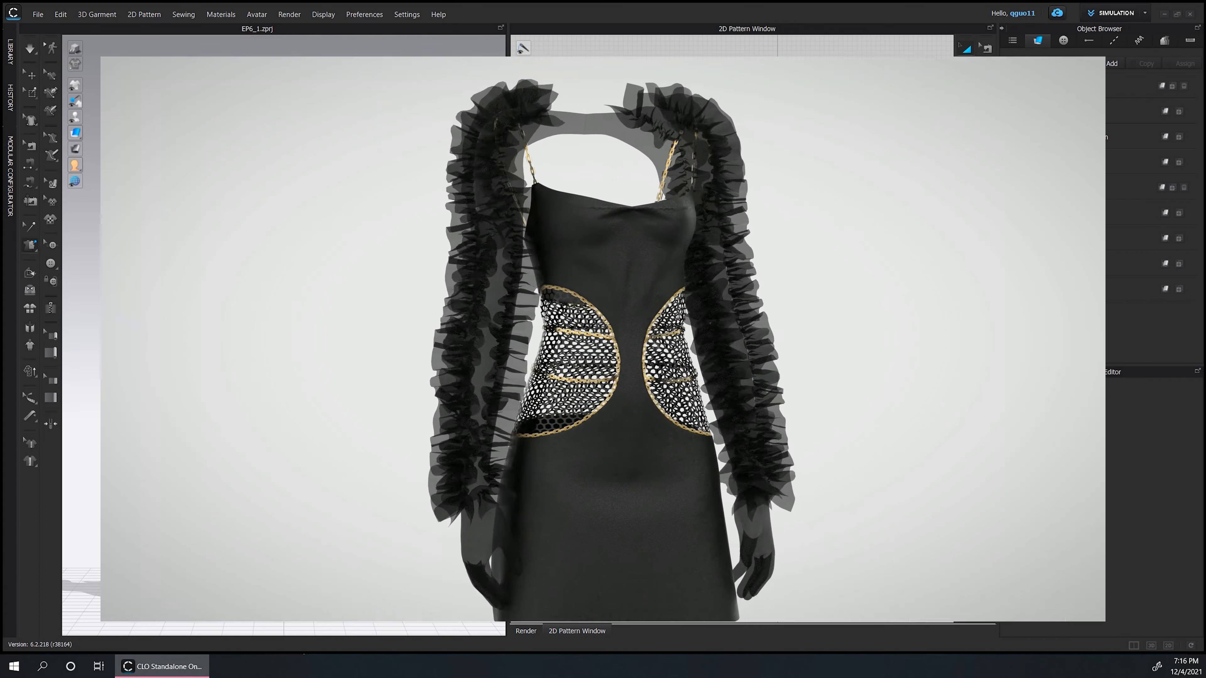